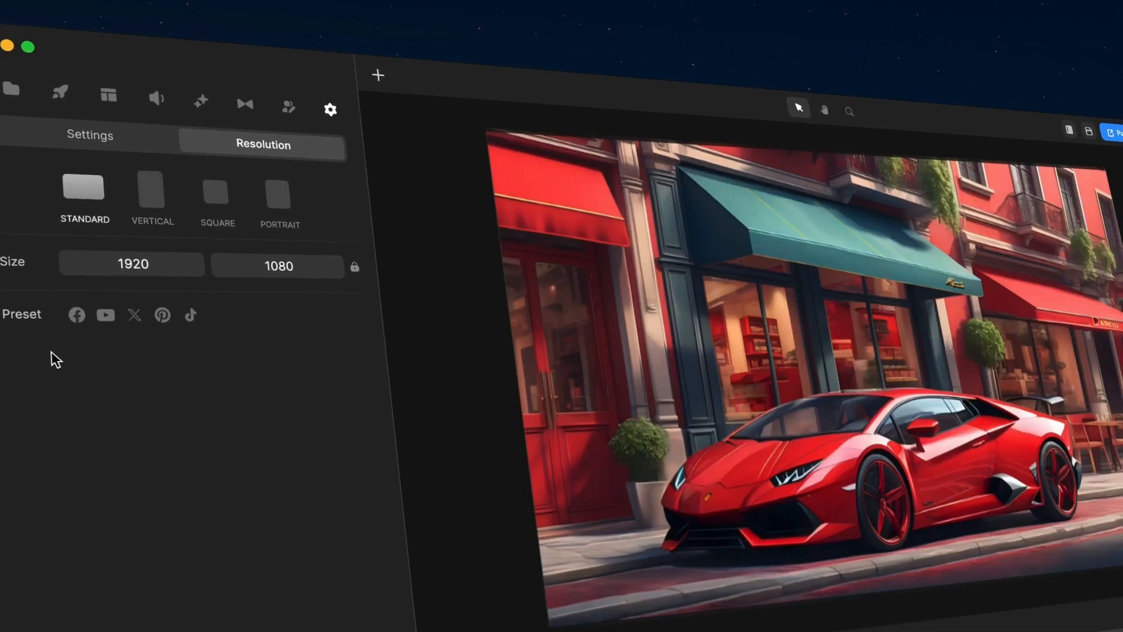
click(77, 315)
click(106, 315)
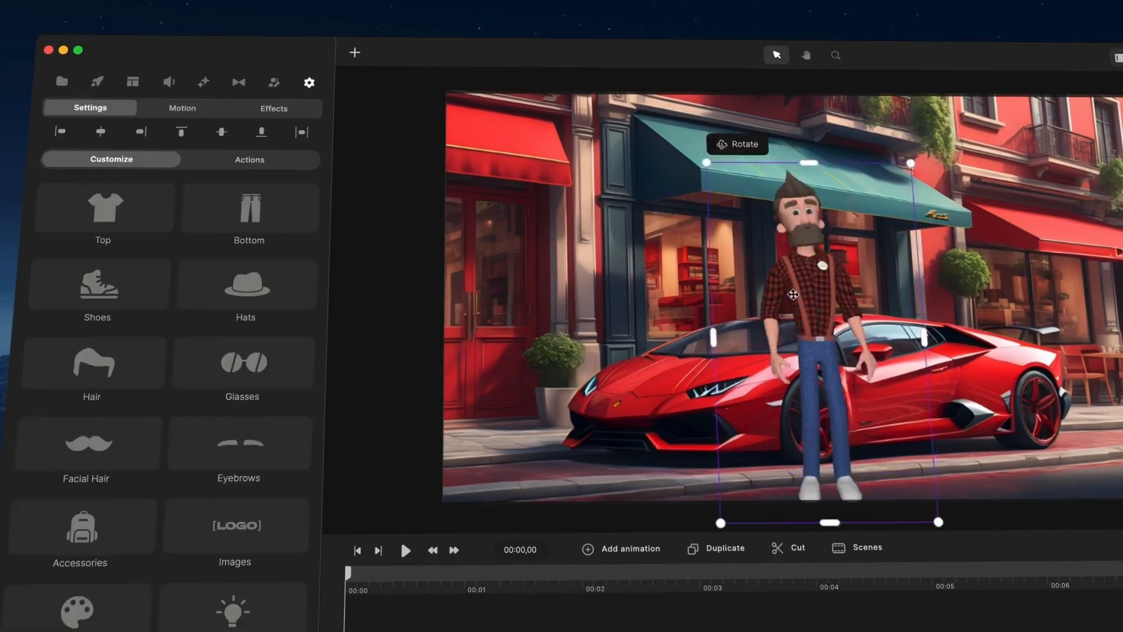
click(127, 186)
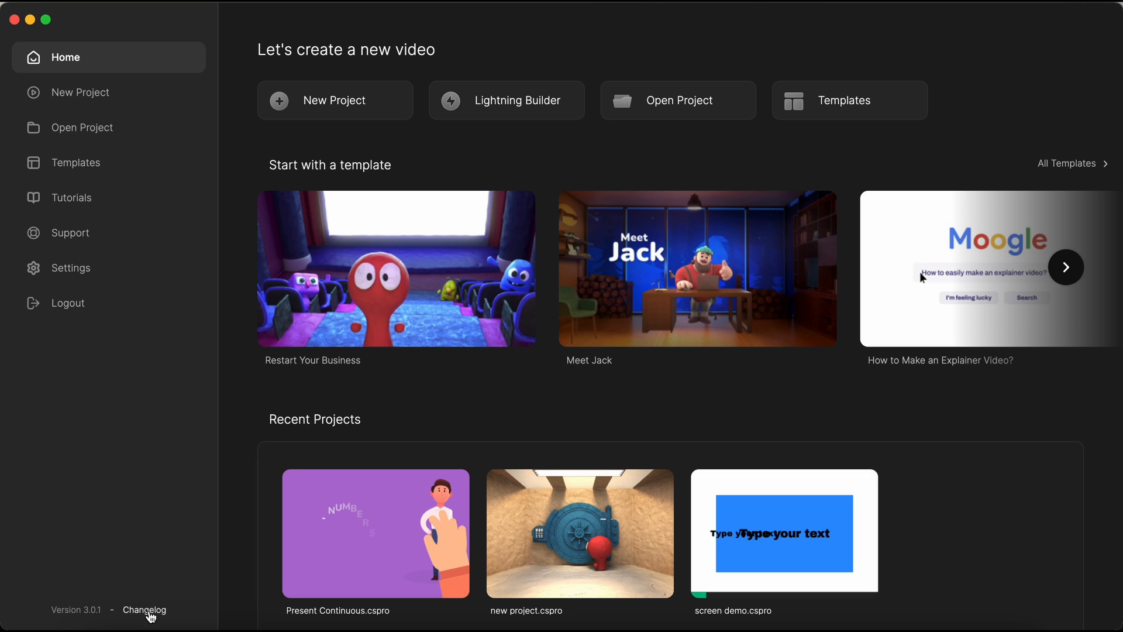
- View the version changelog, then return to the home screen and look through the recent projects
click(150, 612)
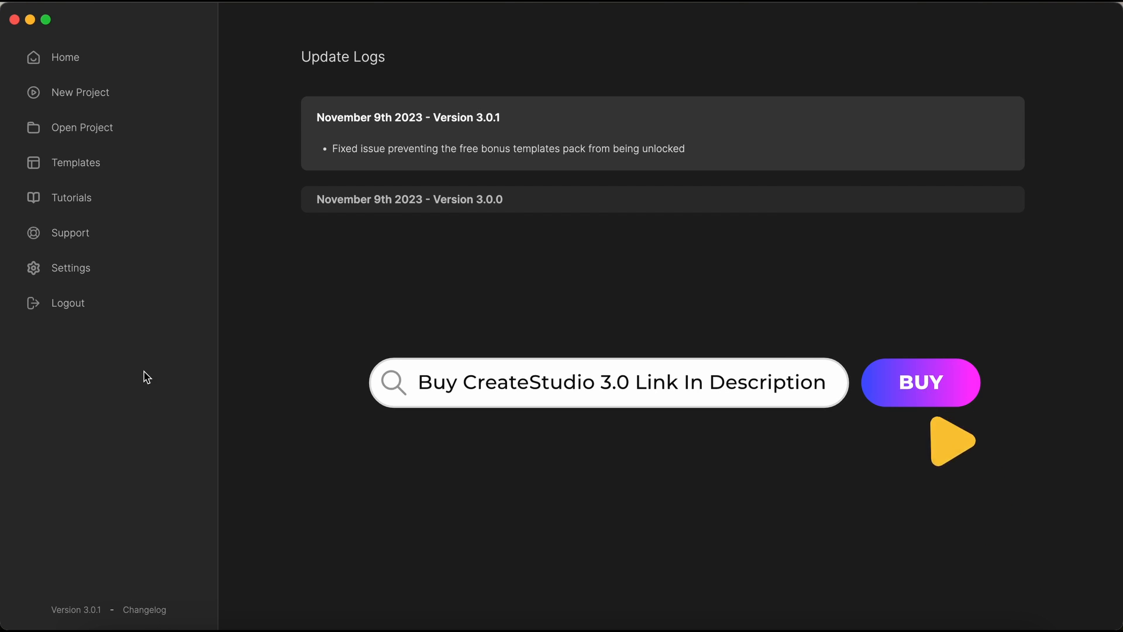
click(65, 61)
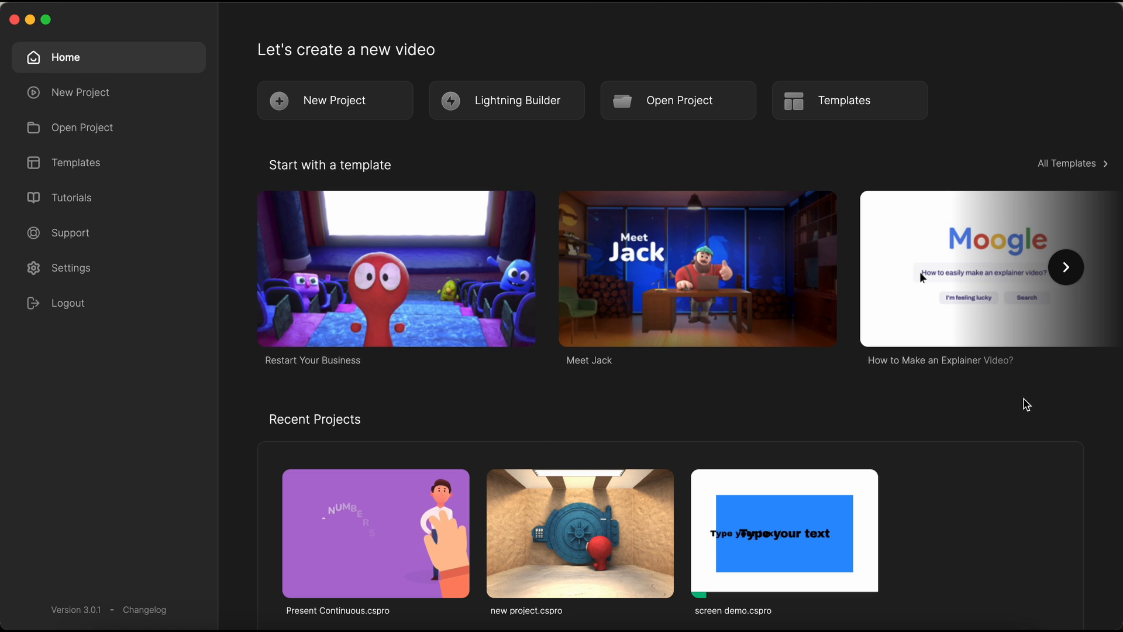
scroll(1023, 401, down, 5)
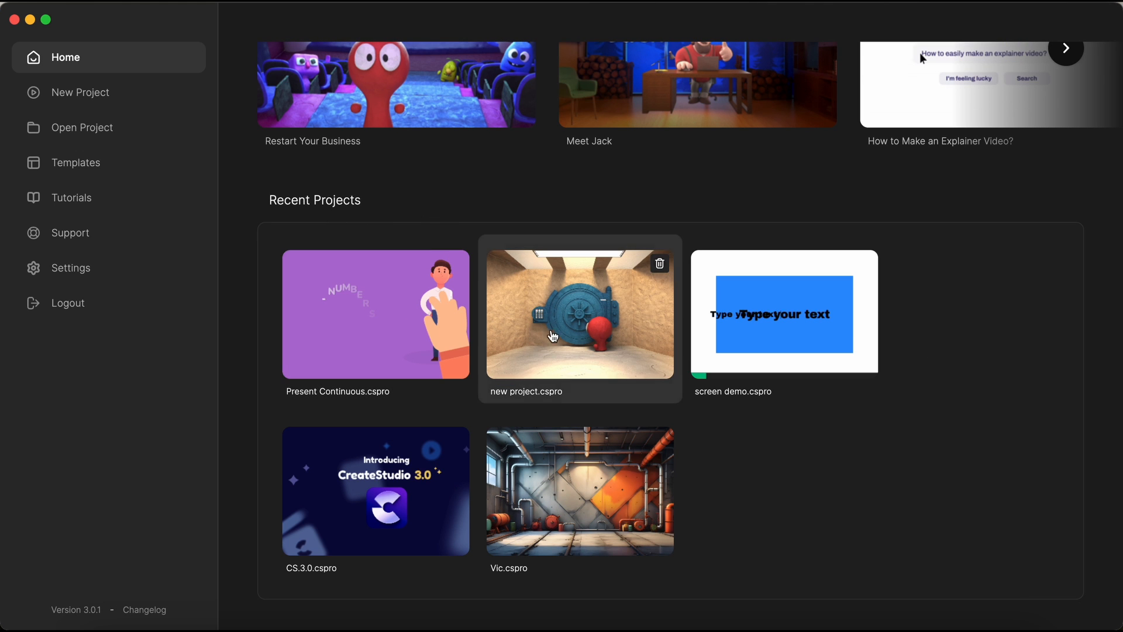
scroll(562, 351, up, 5)
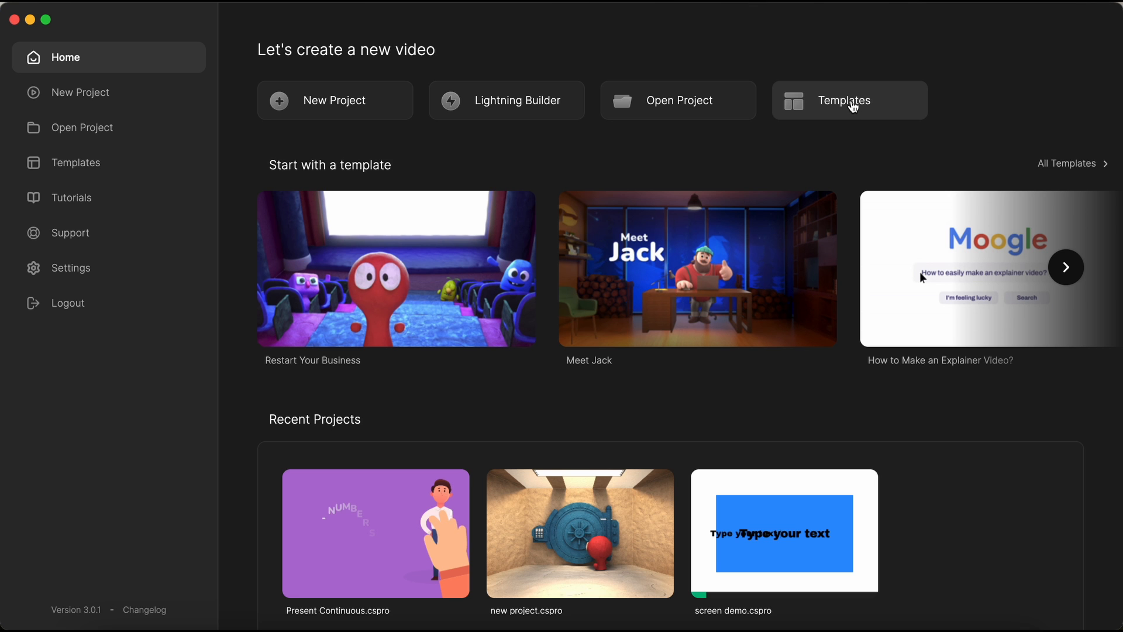
- Open the template library and look through all its categories, from Character Explainer down to Other
click(857, 108)
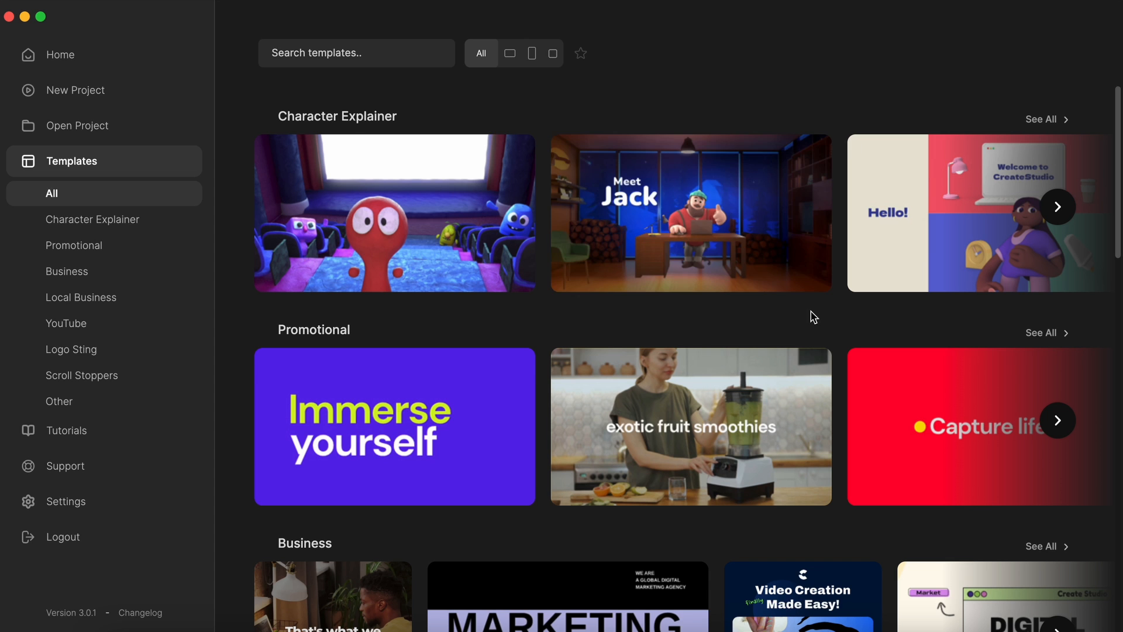
scroll(811, 317, down, 5)
scroll(811, 317, down, 6)
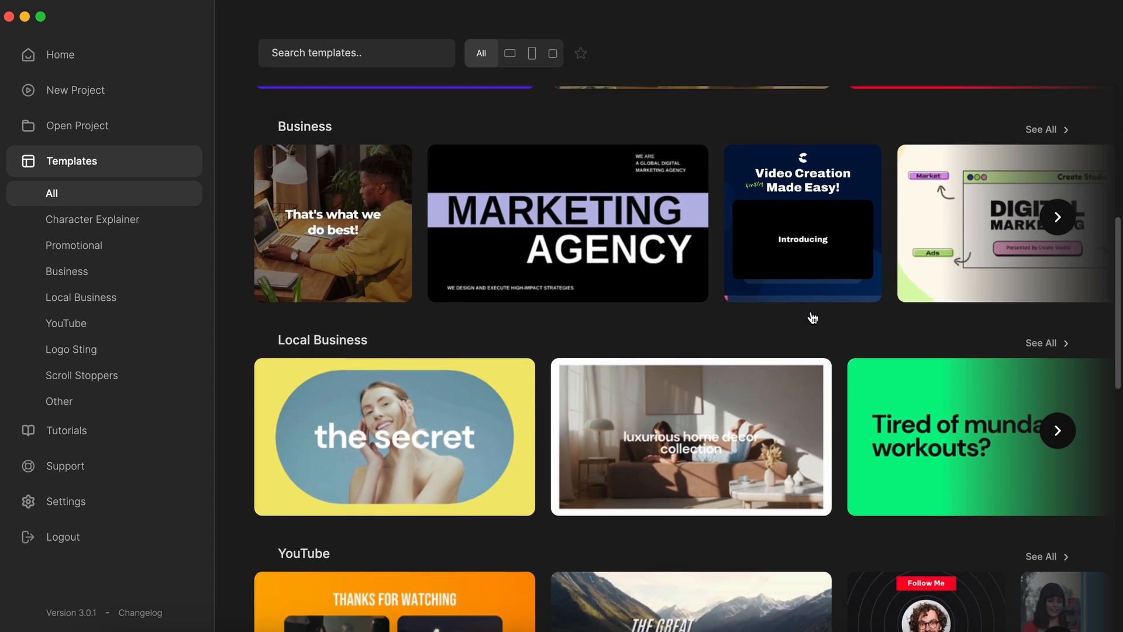
scroll(813, 317, down, 4)
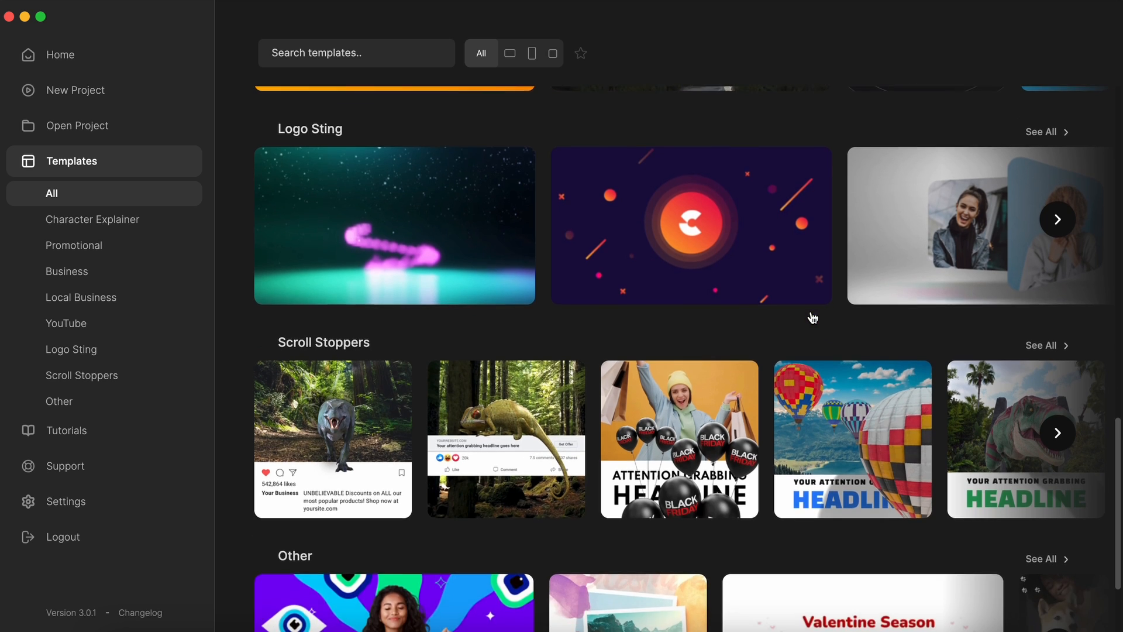
scroll(813, 316, up, 15)
scroll(813, 316, up, 2)
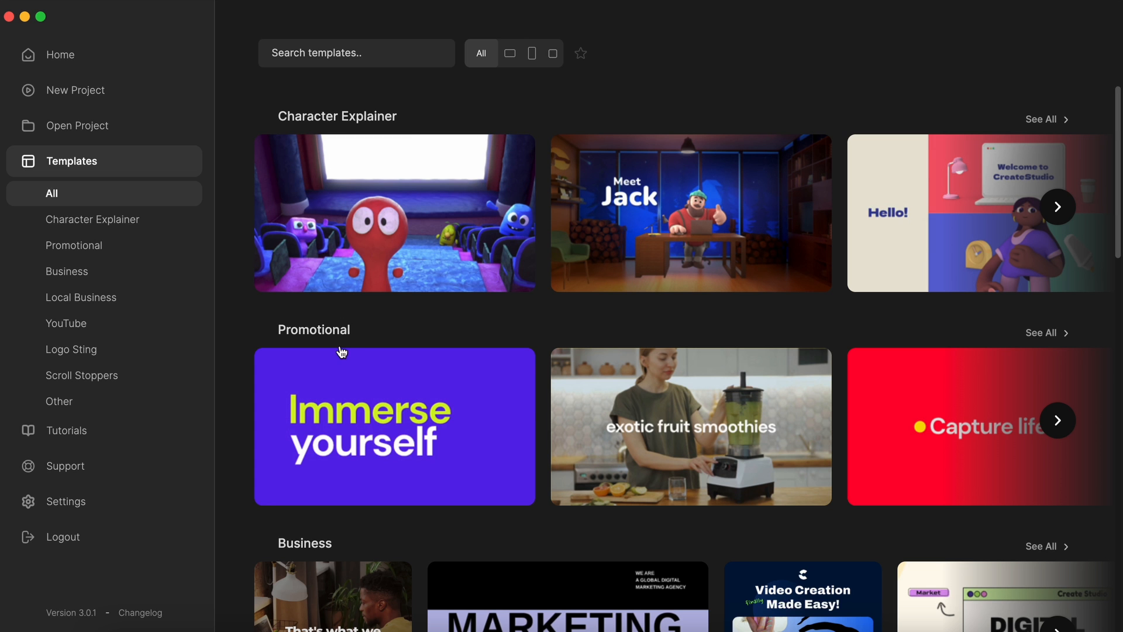
scroll(346, 527, down, 6)
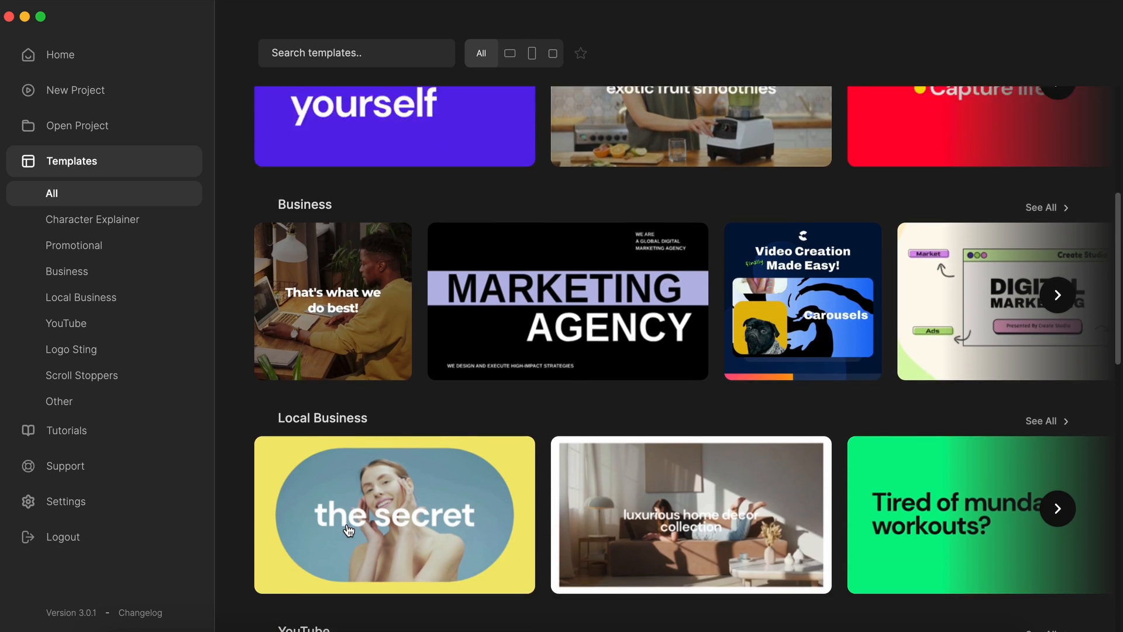
scroll(349, 531, down, 11)
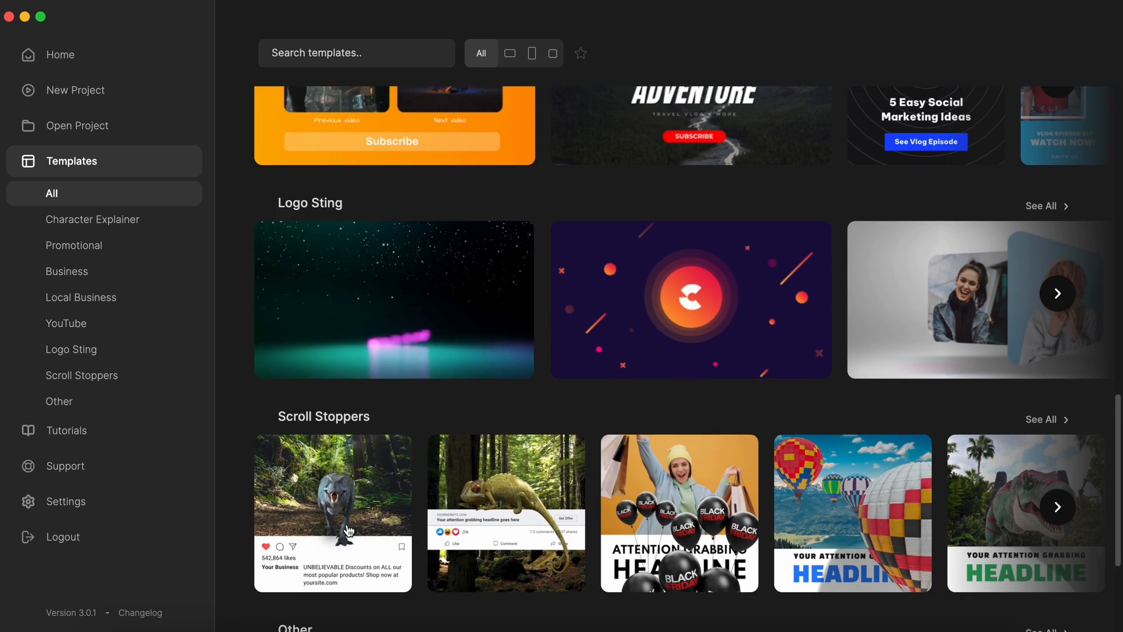
scroll(349, 530, down, 3)
scroll(349, 531, up, 6)
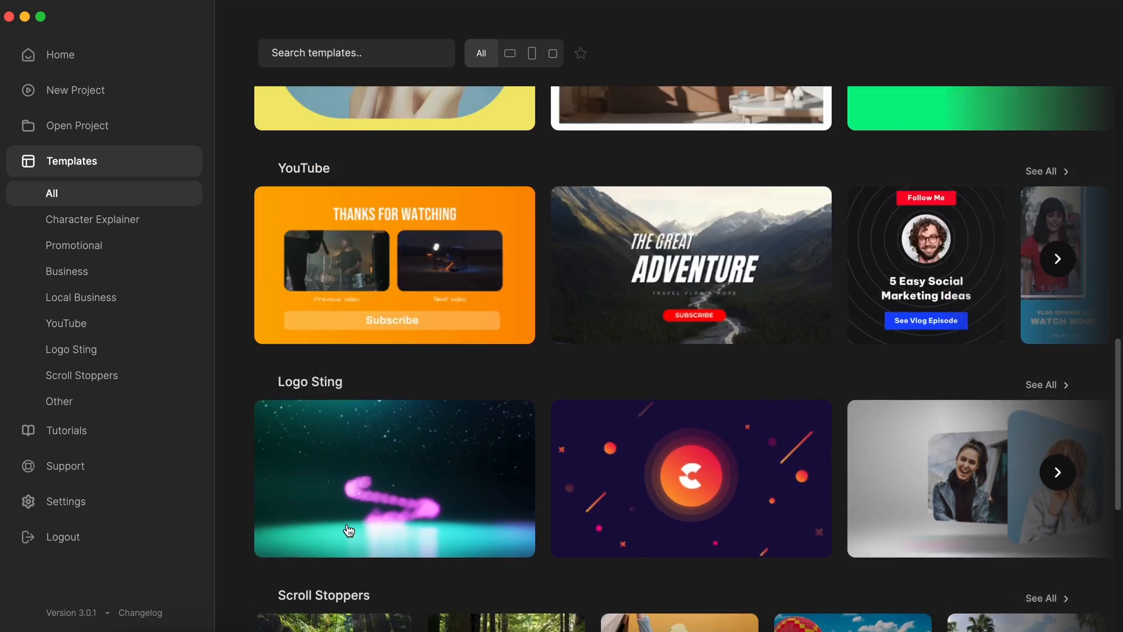
scroll(349, 531, up, 11)
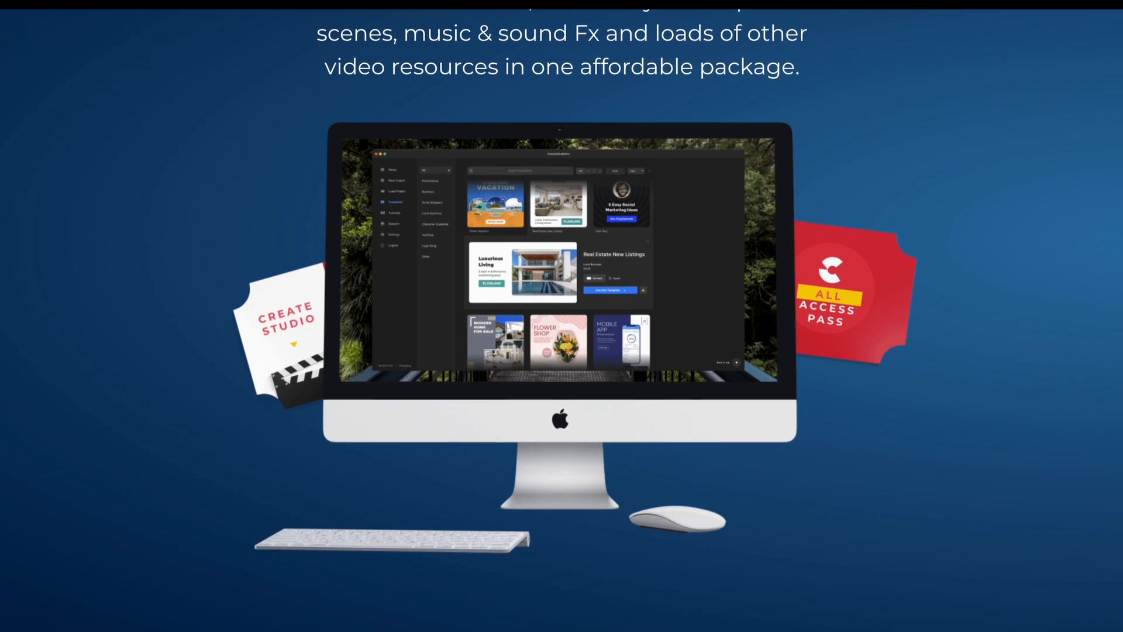
- Look through the All Access Pass web page down to the section on recent releases
scroll(562, 320, down, 11)
scroll(561, 321, down, 1)
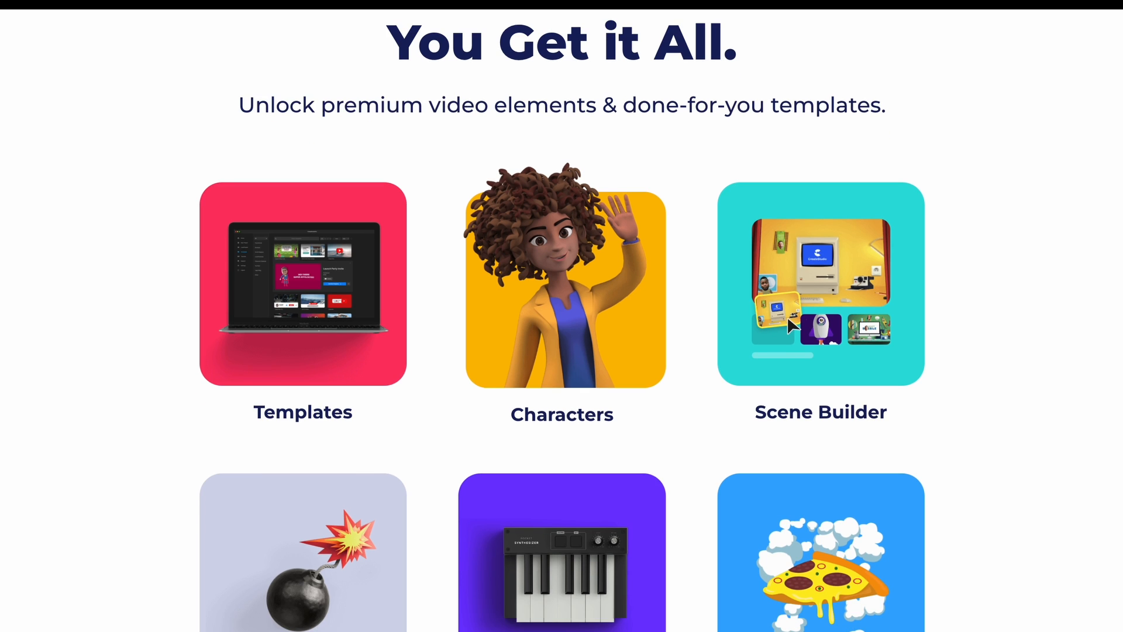
scroll(561, 321, down, 14)
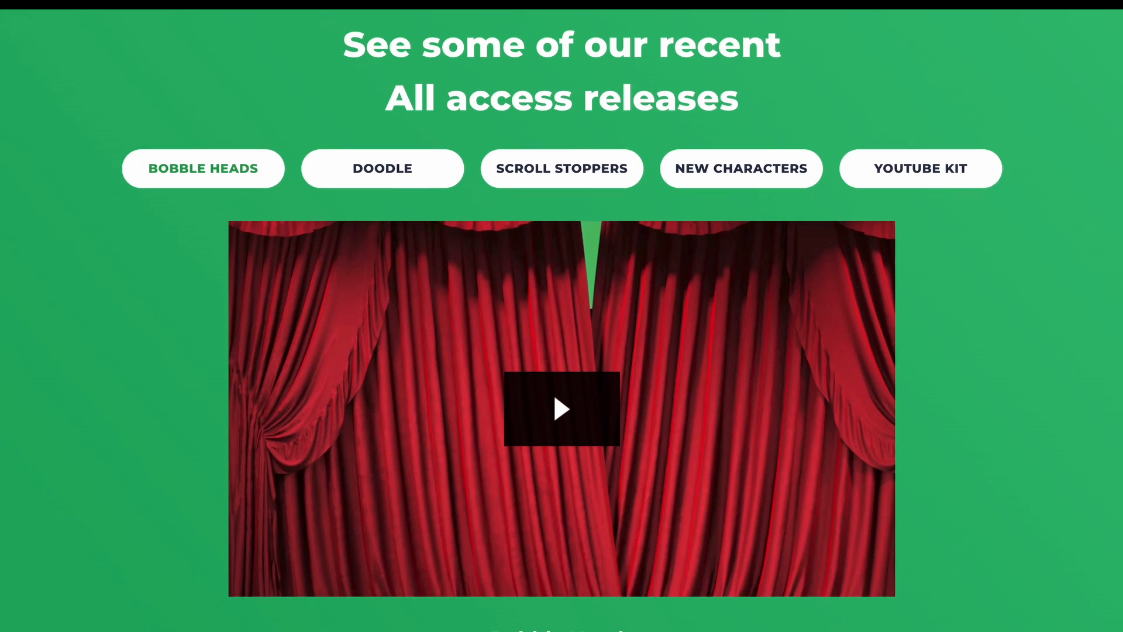
scroll(777, 316, up, 1)
scroll(776, 316, down, 1)
- View the Doodle, Scroll Stoppers, New Characters and YouTube Kit releases, then examine the premium video creator's vault section
click(426, 189)
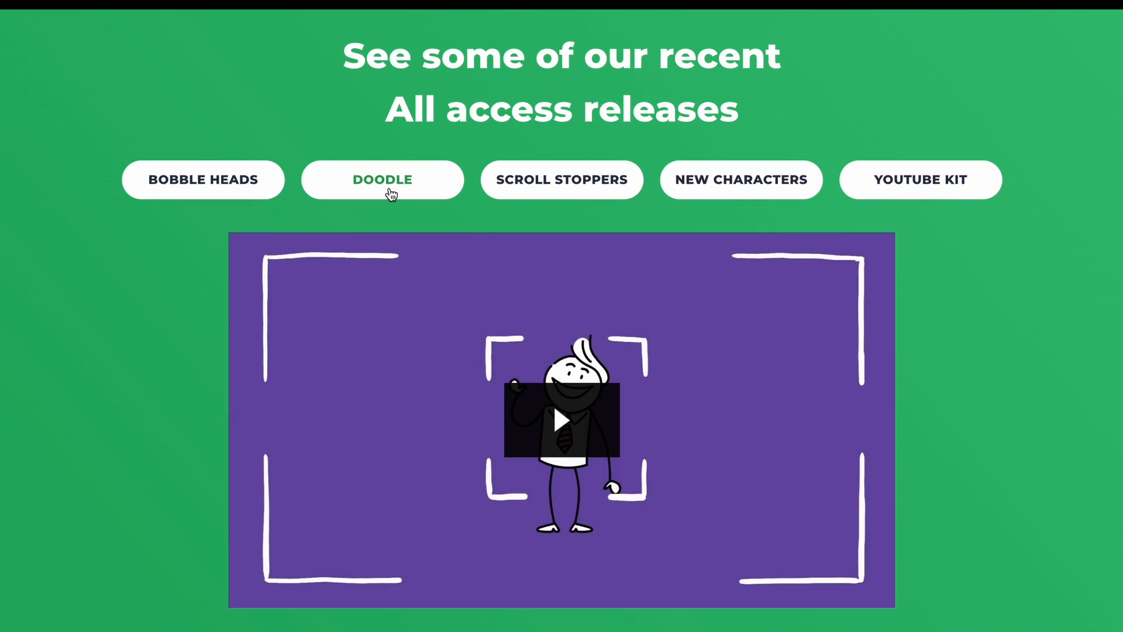
click(556, 184)
click(725, 181)
click(926, 184)
scroll(1020, 219, down, 14)
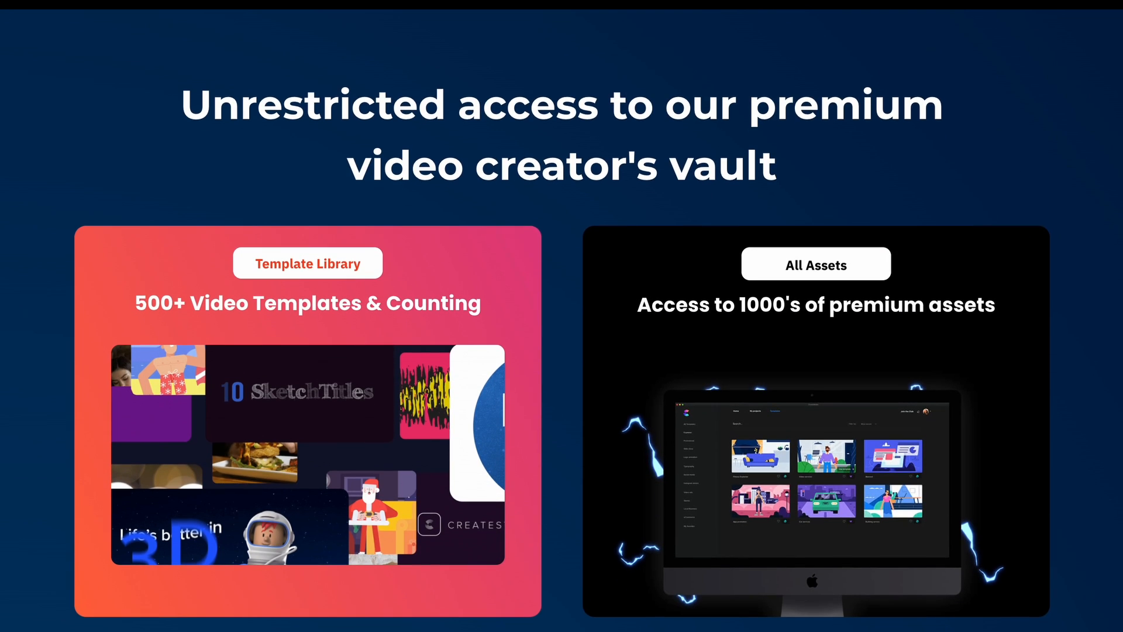
scroll(561, 316, down, 7)
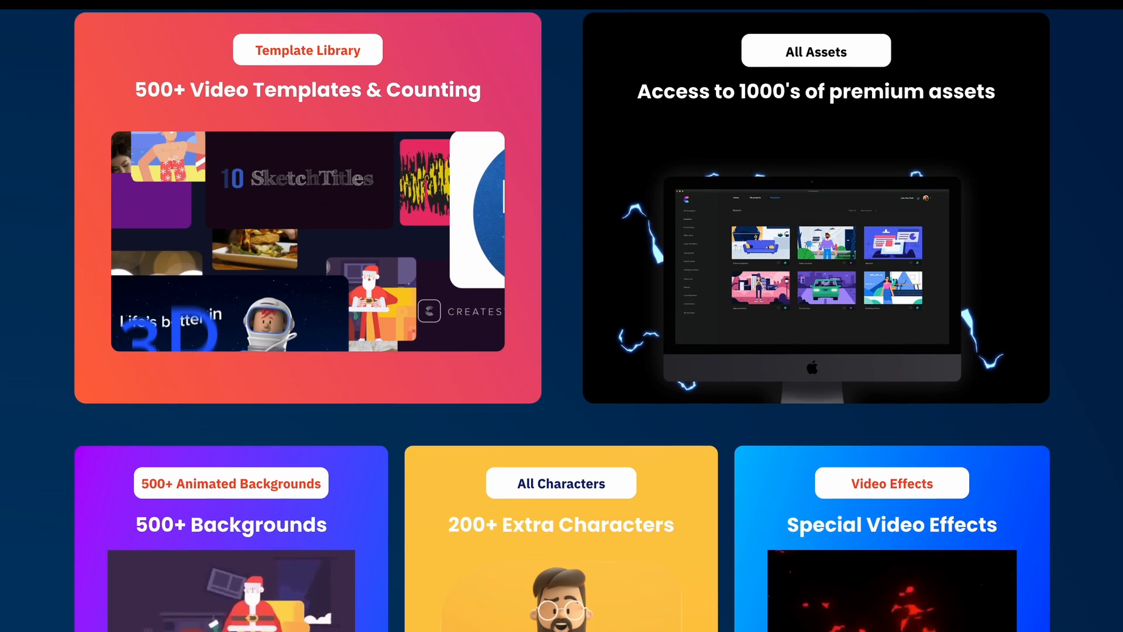
scroll(562, 316, down, 10)
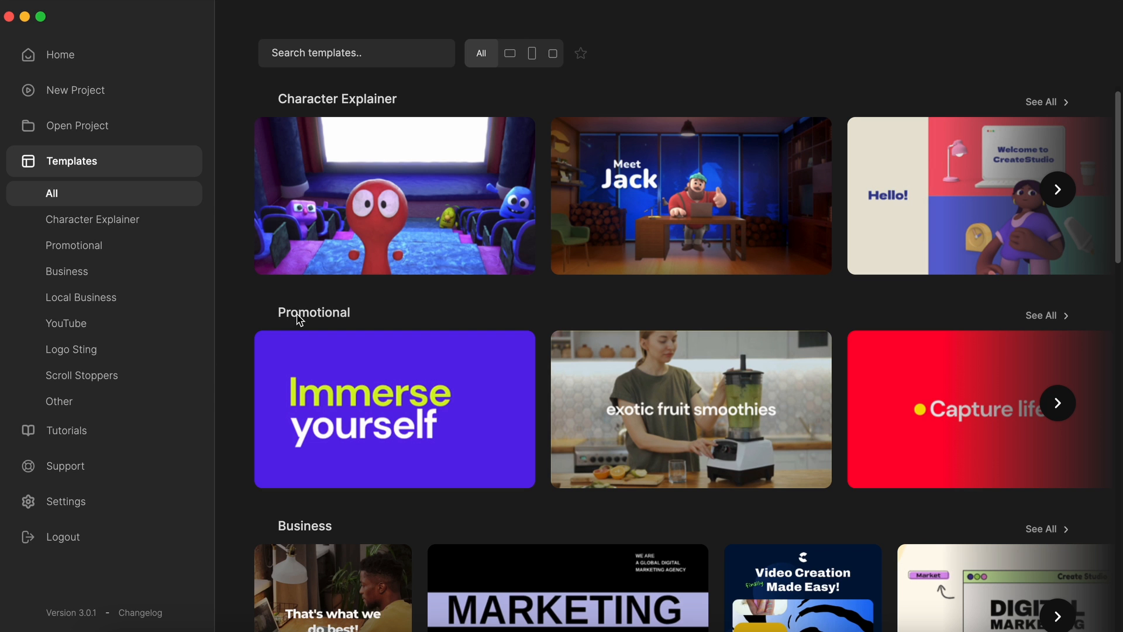
- Show all Character Explainer templates in CreateStudio, preview the Doodle Explainer template and close its preview
scroll(768, 231, up, 1)
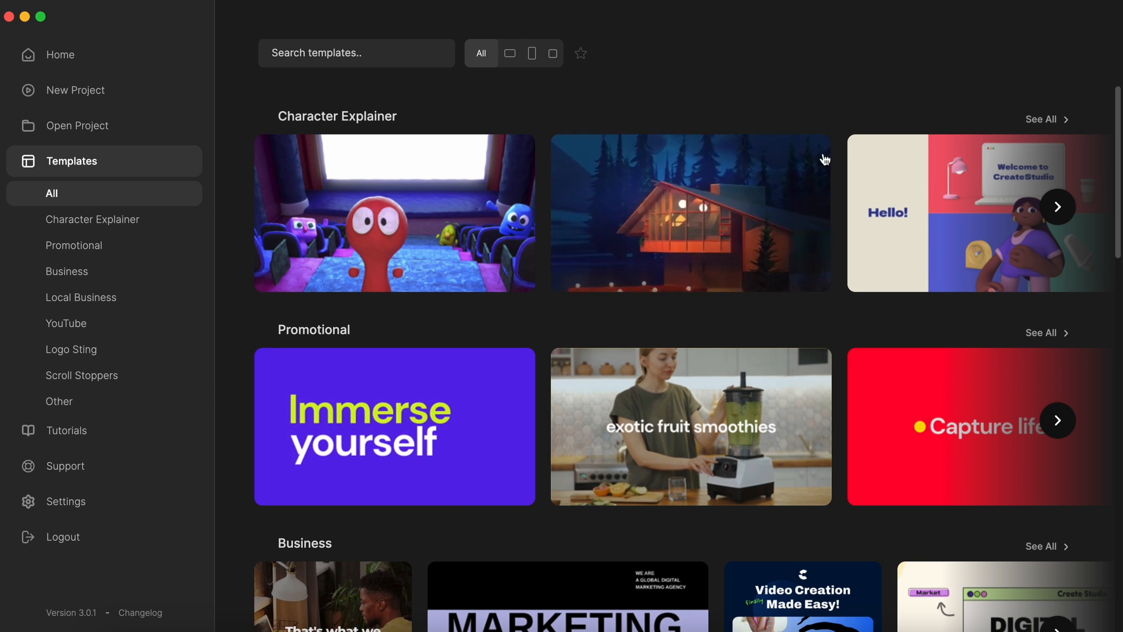
click(1048, 120)
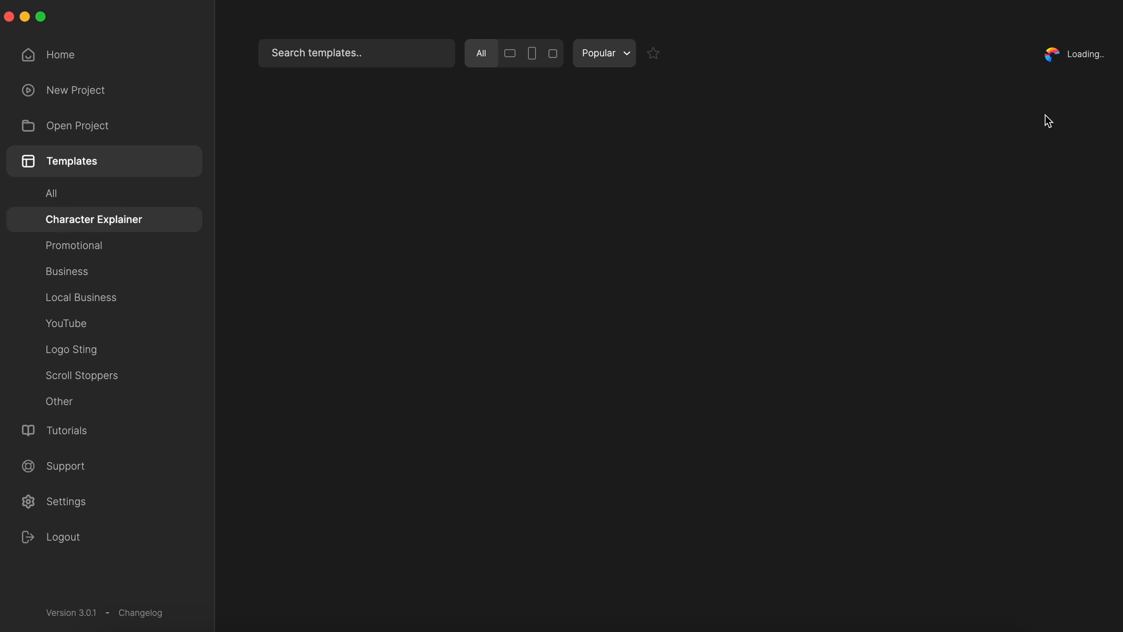
scroll(997, 200, down, 1)
scroll(999, 201, down, 10)
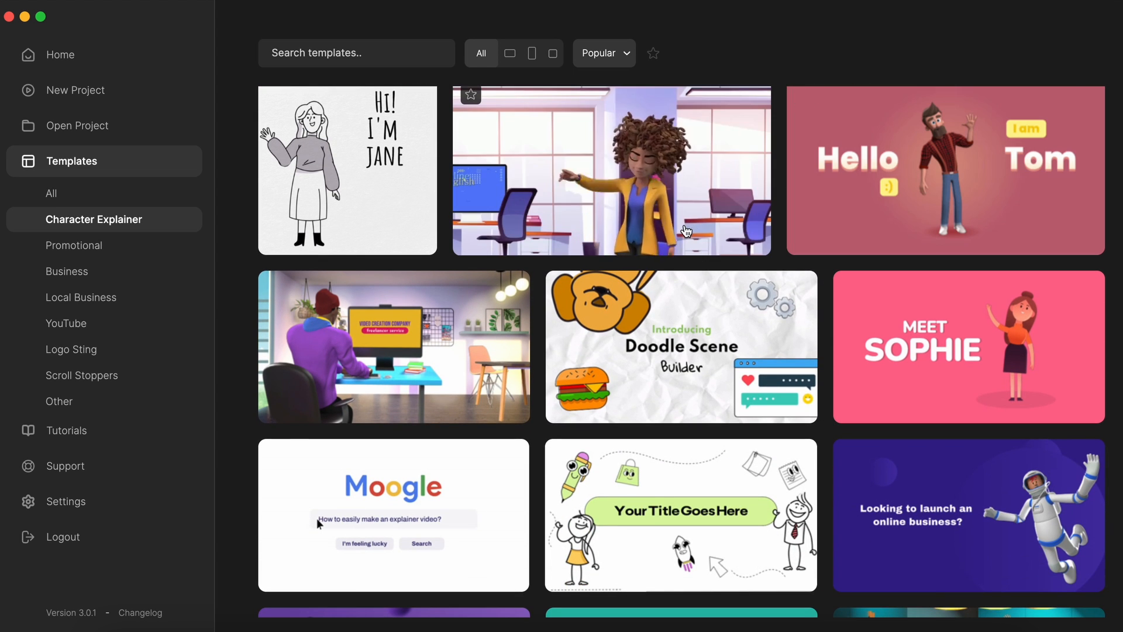
scroll(729, 391, down, 5)
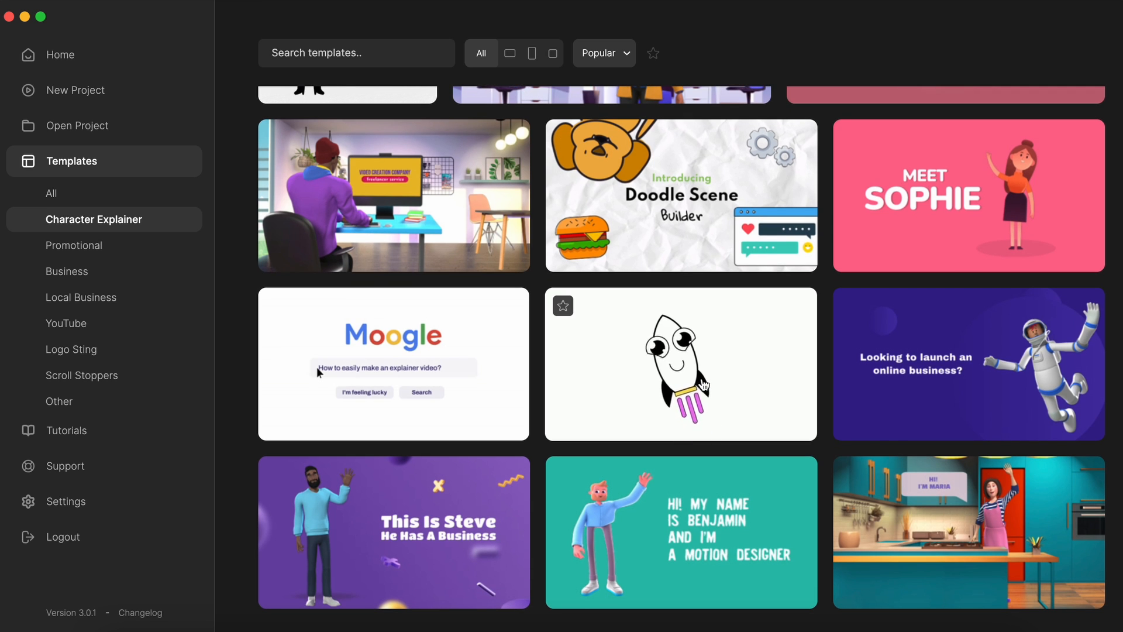
click(730, 391)
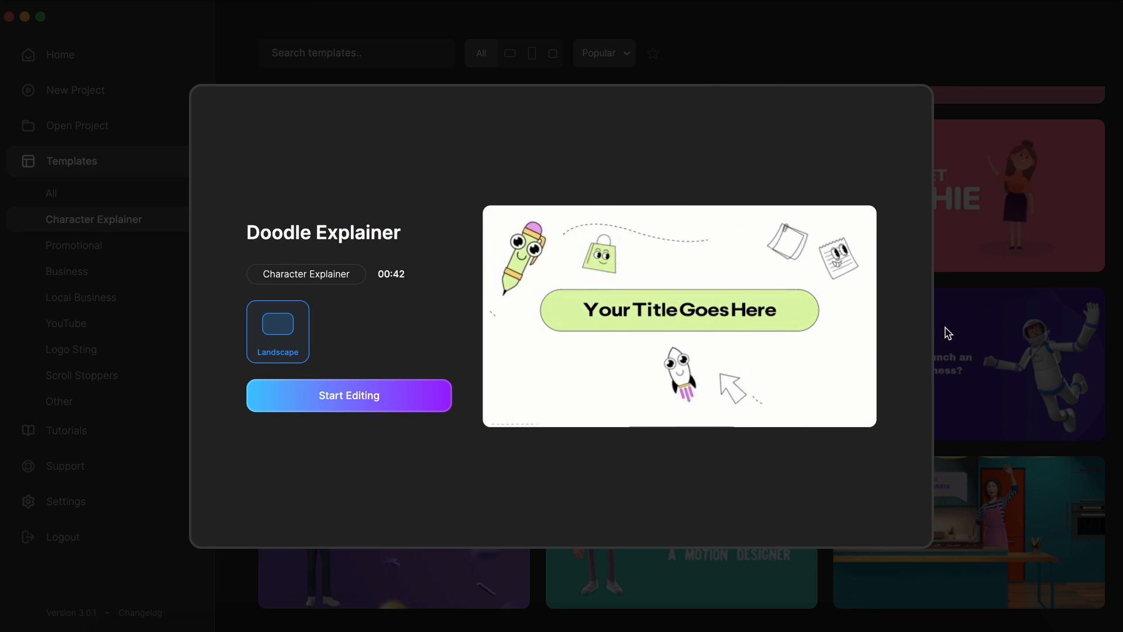
click(982, 326)
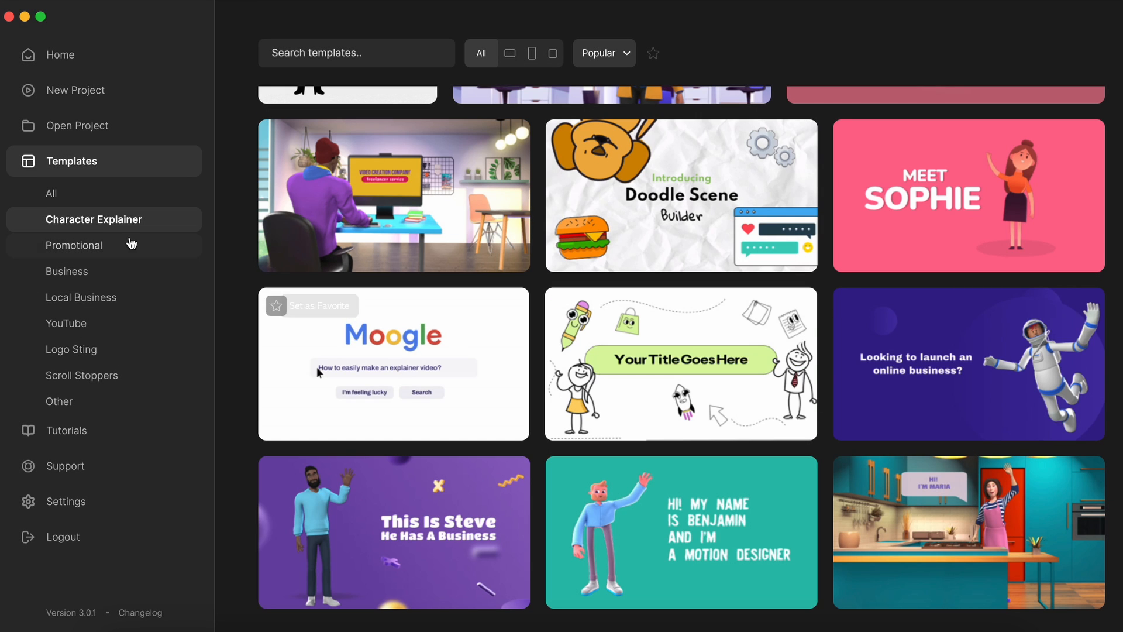
- Go through the Business and Local Business template categories and display the YouTube templates
click(91, 278)
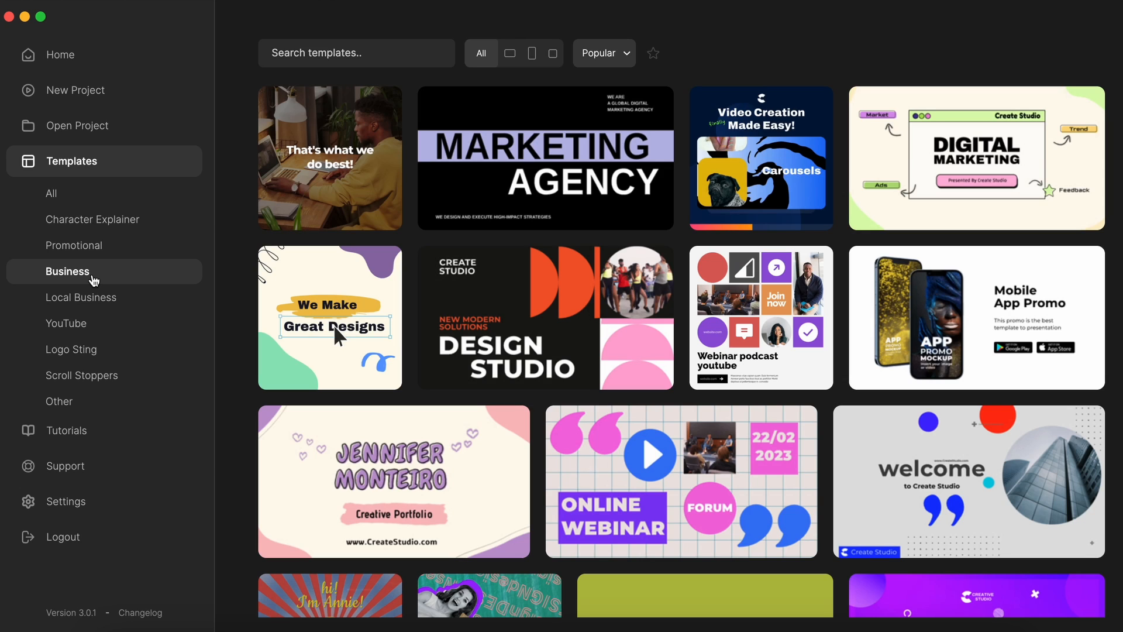
click(87, 298)
click(80, 327)
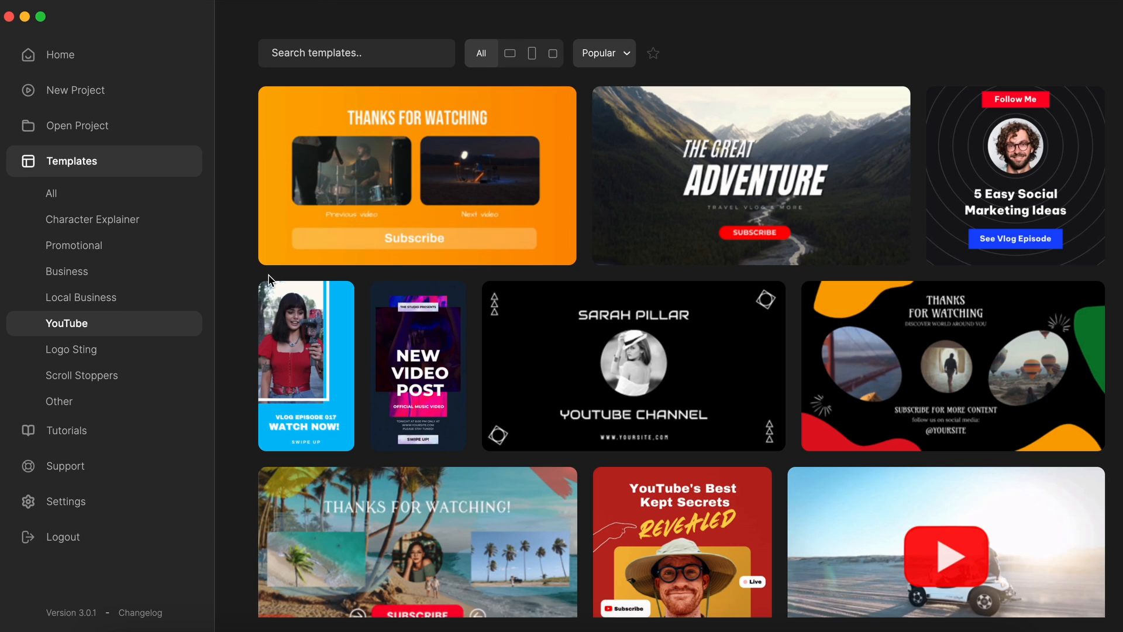
- Filter the YouTube templates by vertical, square and landscape format in turn, then show all formats again
click(532, 54)
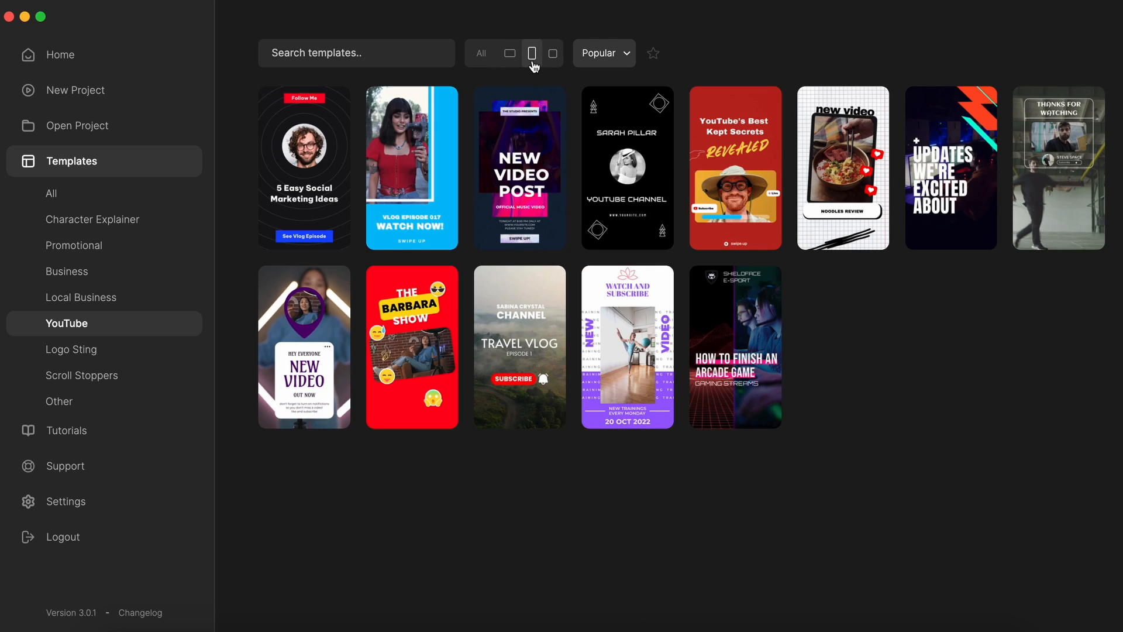
click(554, 56)
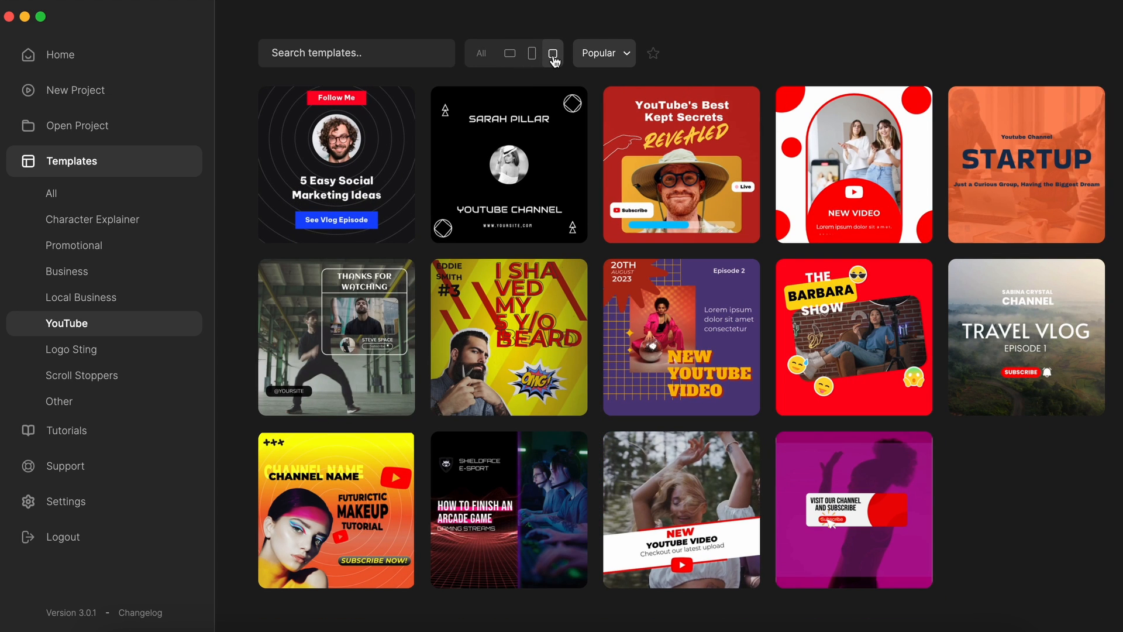
click(511, 56)
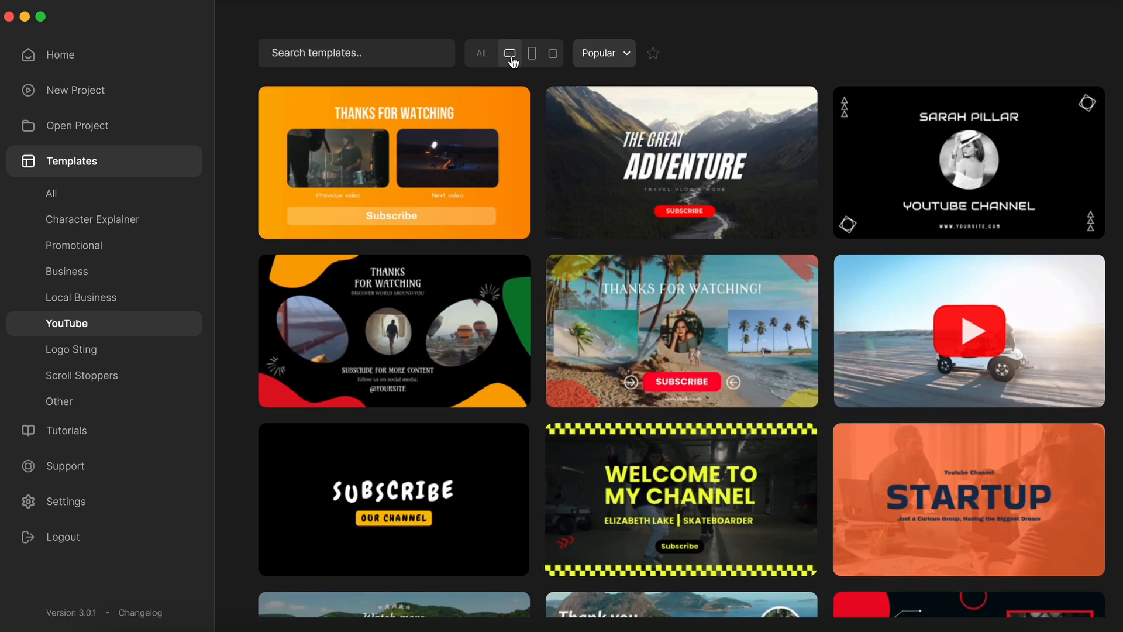
click(482, 54)
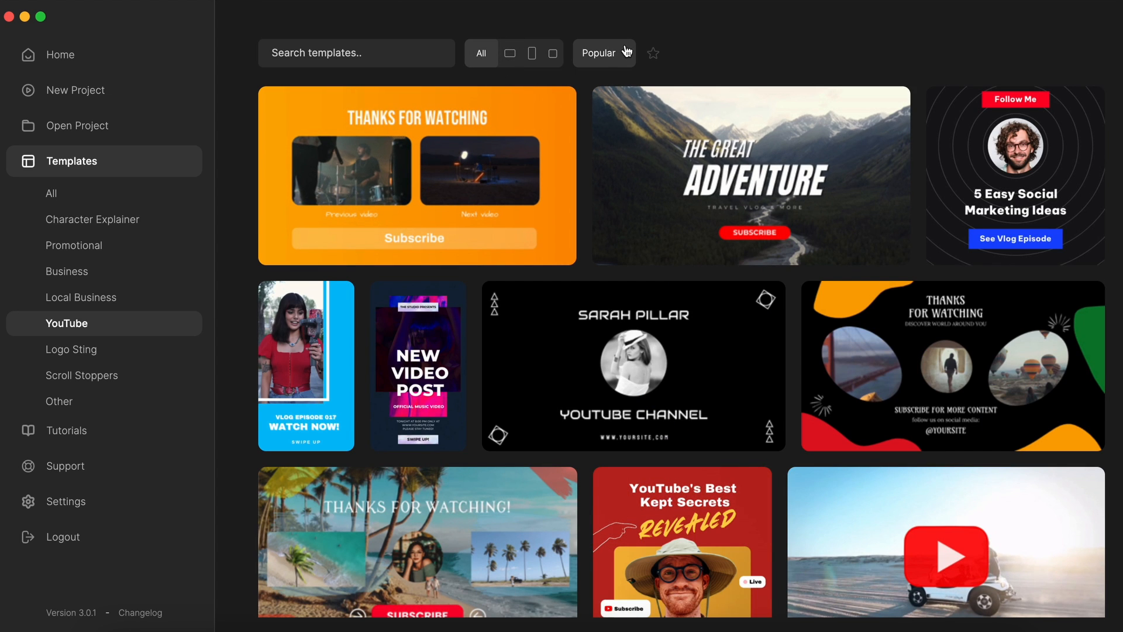
- Check the sorting options, mark the Great Adventure travel vlog template as a favorite and show only favorite templates
click(627, 53)
mouse_move(613, 109)
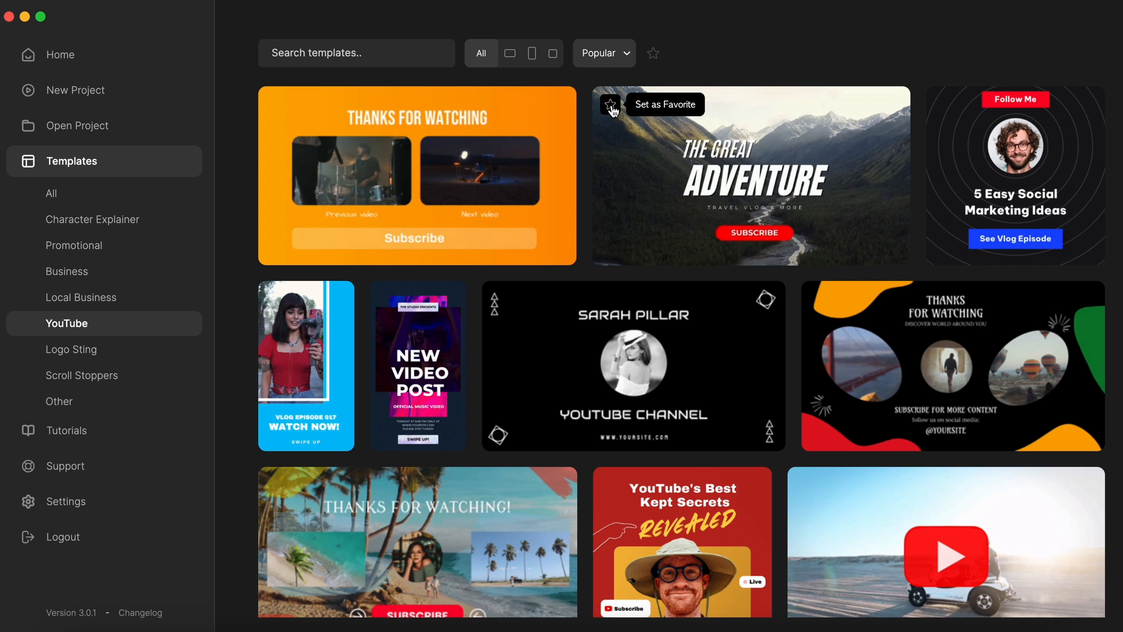
click(612, 107)
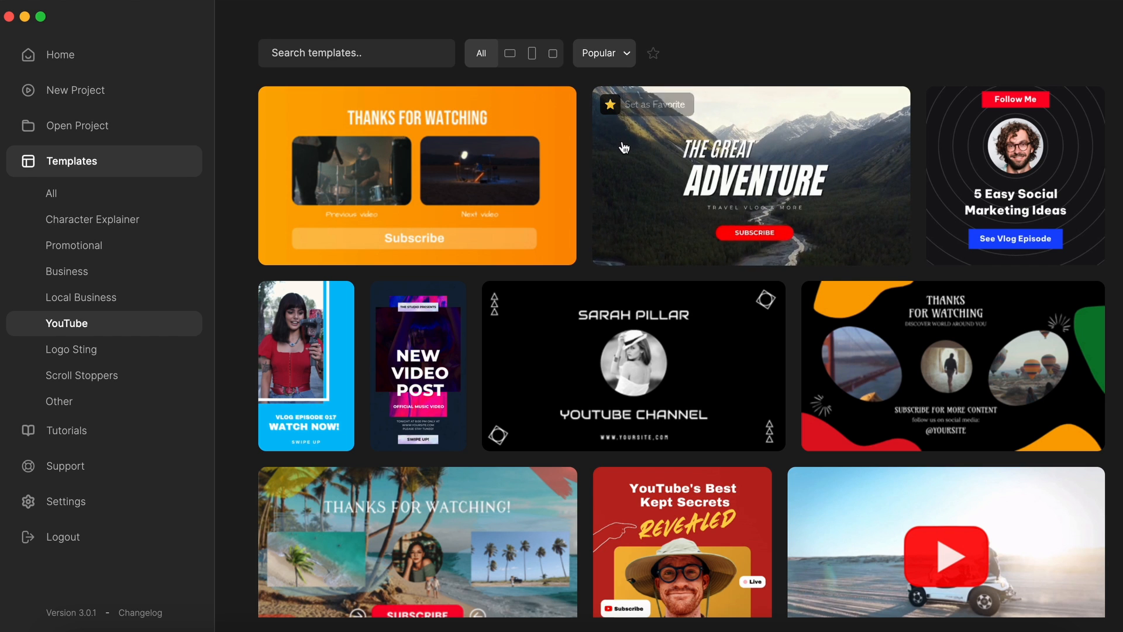
click(654, 54)
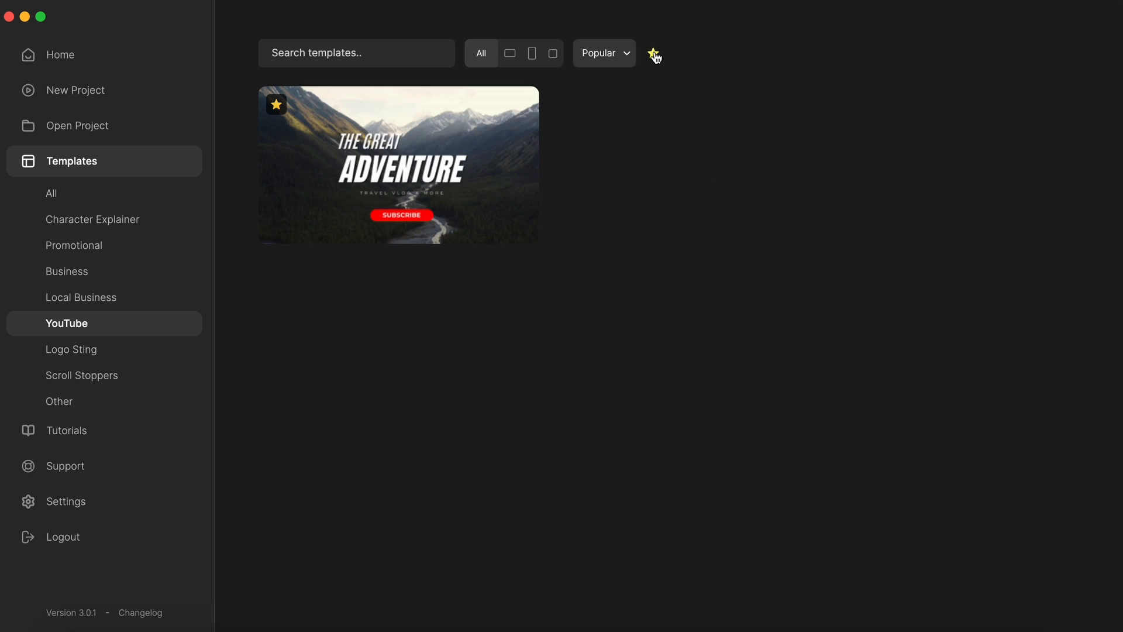
- Turn off the favorites filter, then start a new project from the home screen
click(654, 54)
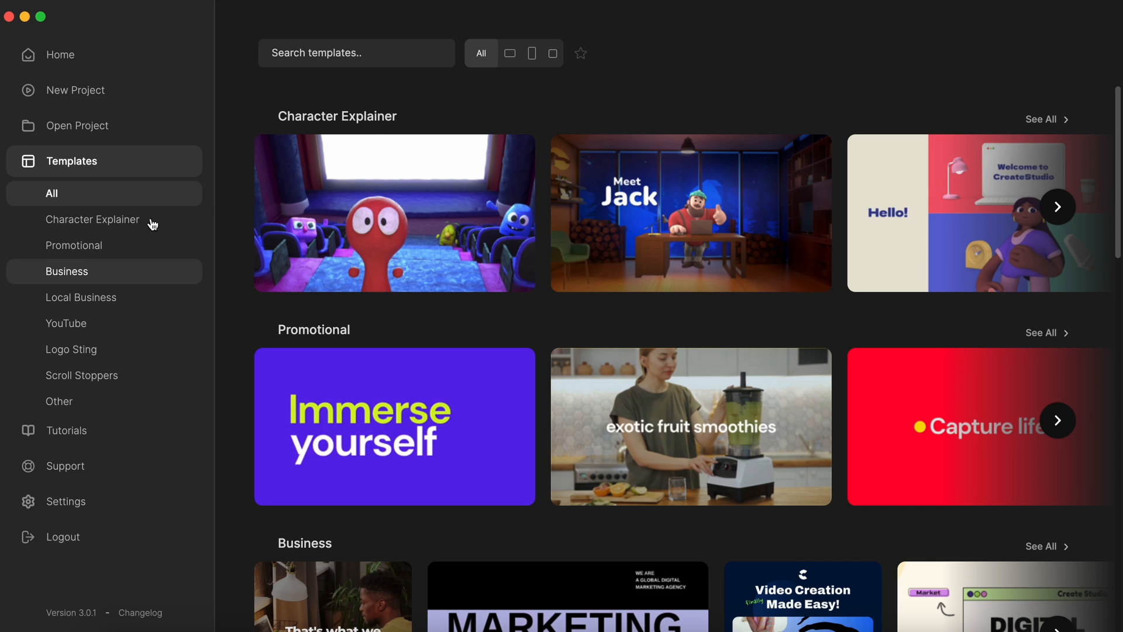
click(65, 59)
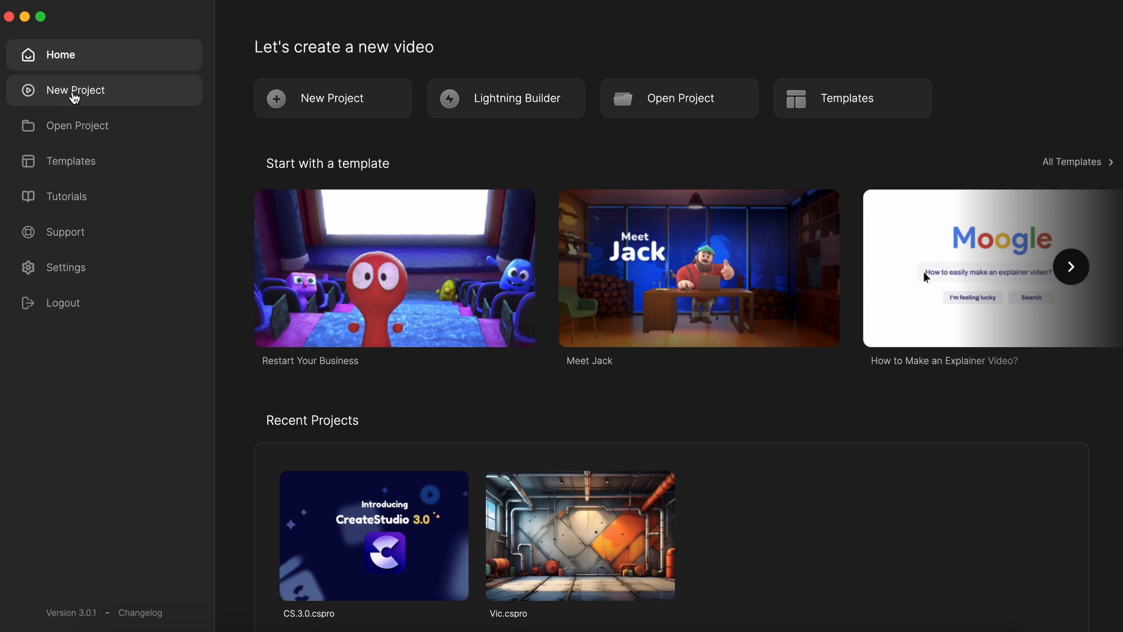
click(73, 91)
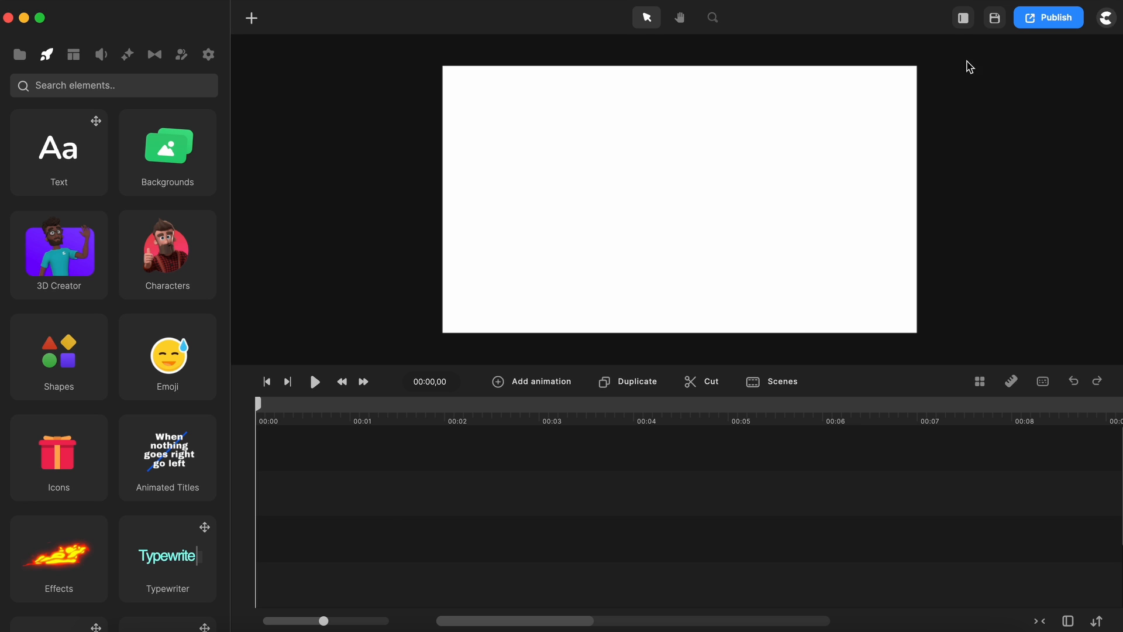
- Compare the Left Bar and Minimal interface layouts in the editor
click(966, 21)
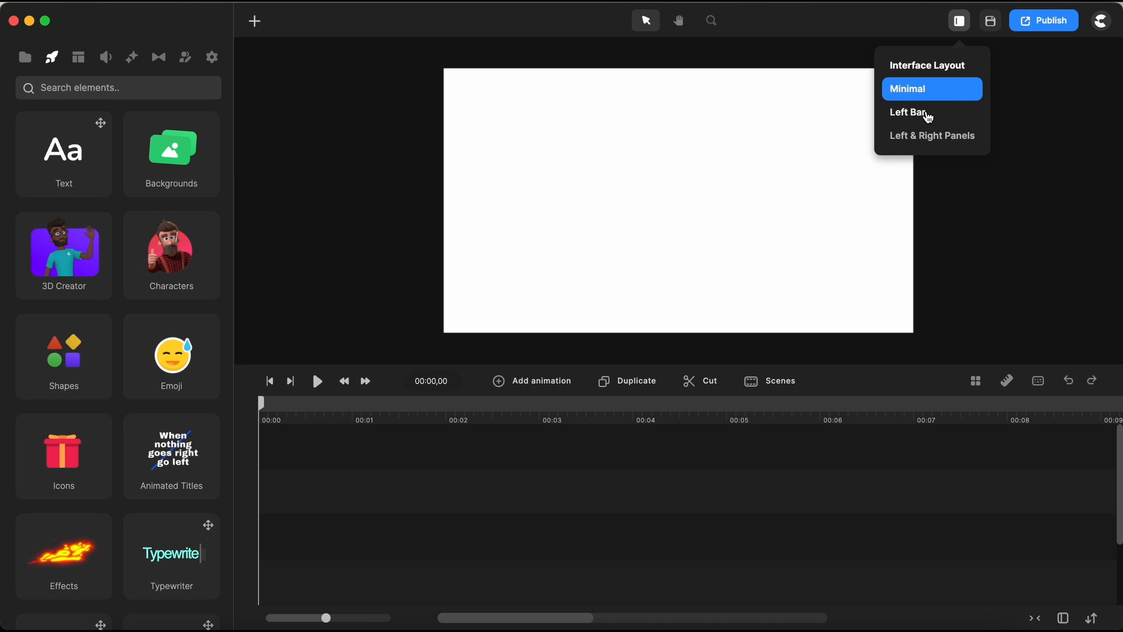
click(923, 116)
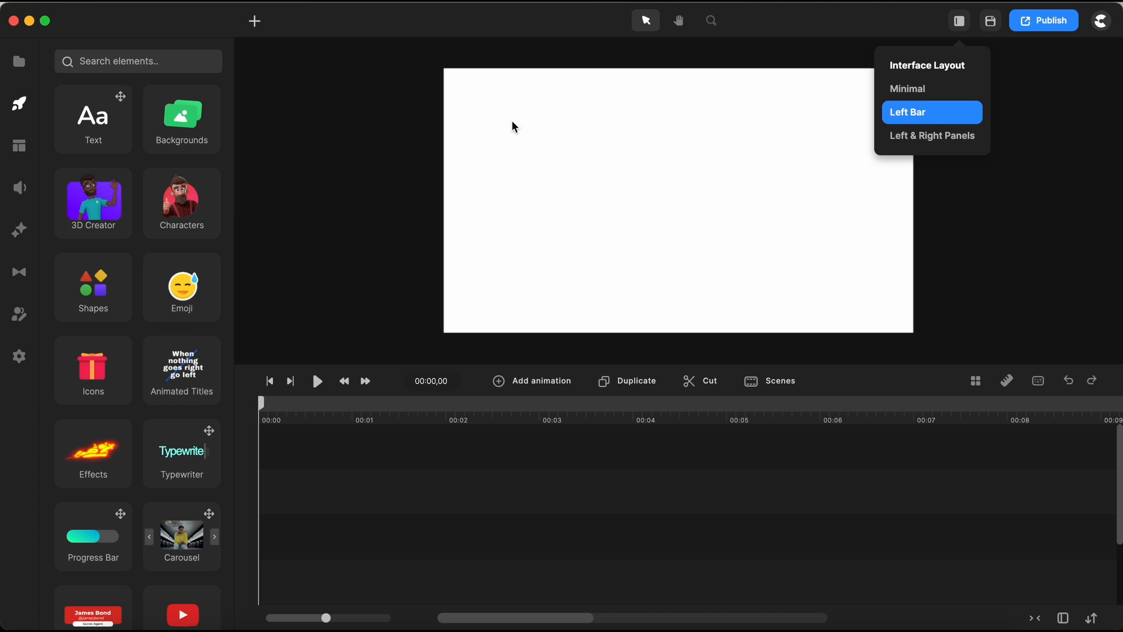
click(910, 88)
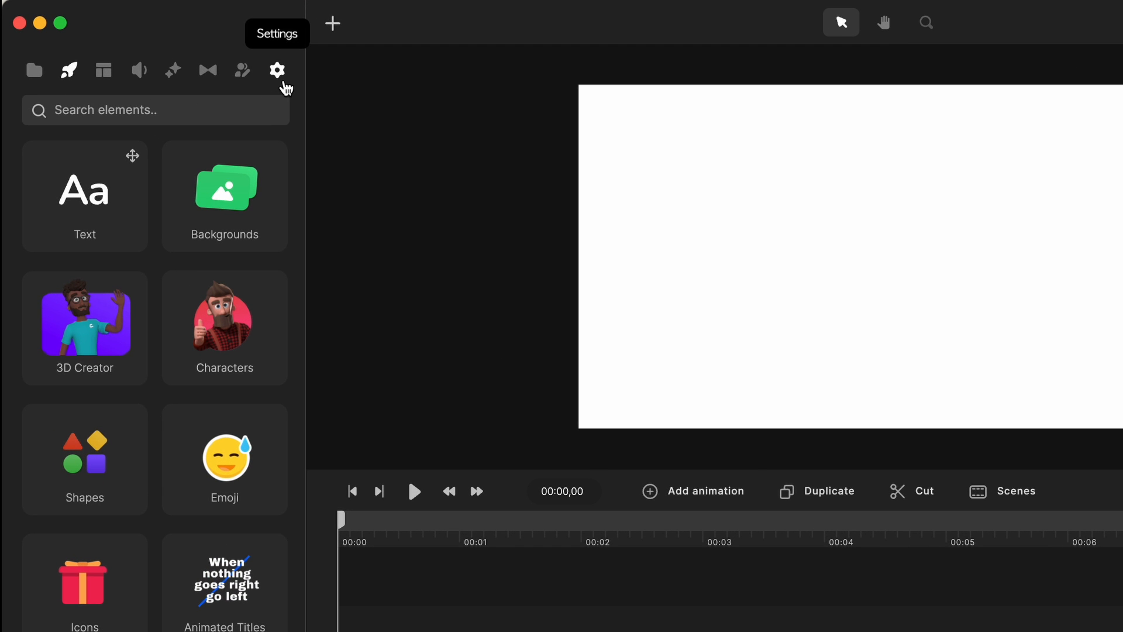
click(955, 21)
click(924, 120)
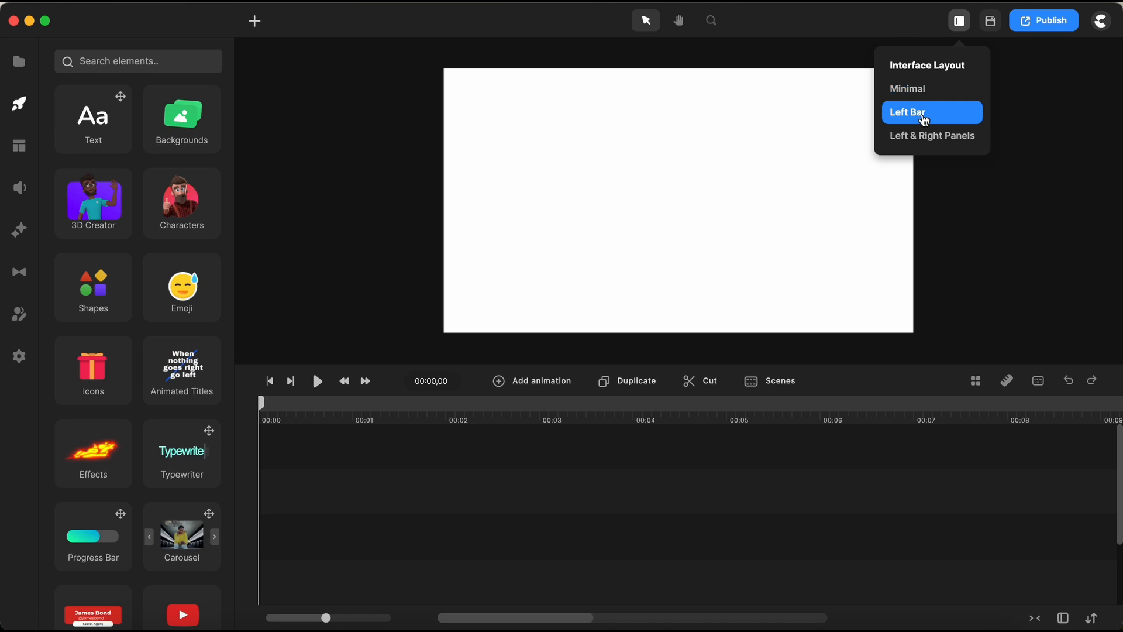
- Switch the interface layout to Left & Right Panels, view the Resolution options and return to the project settings
click(930, 136)
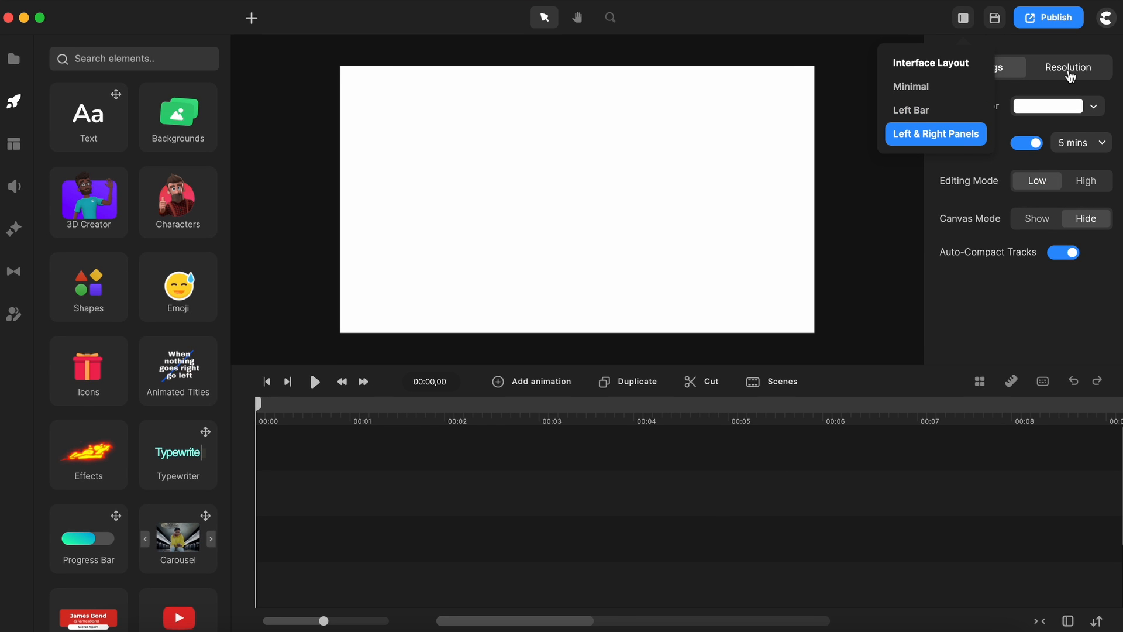
click(1070, 76)
click(989, 73)
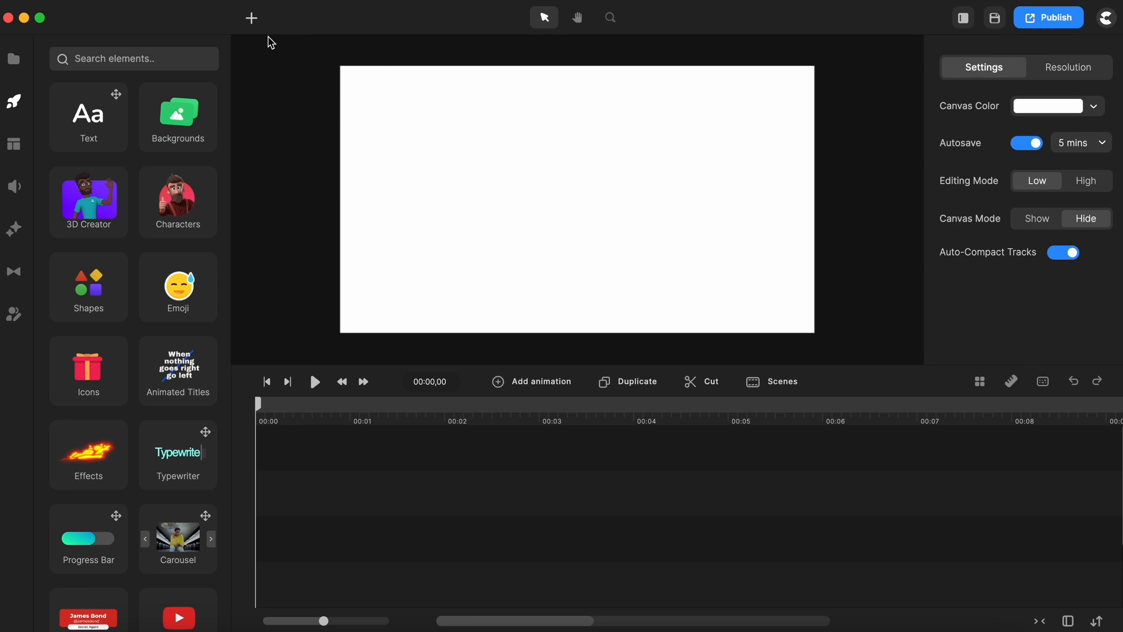
- Add a rectangle to the canvas and look through its settings, from color and opacity to Blend Mode and Tiles
click(253, 20)
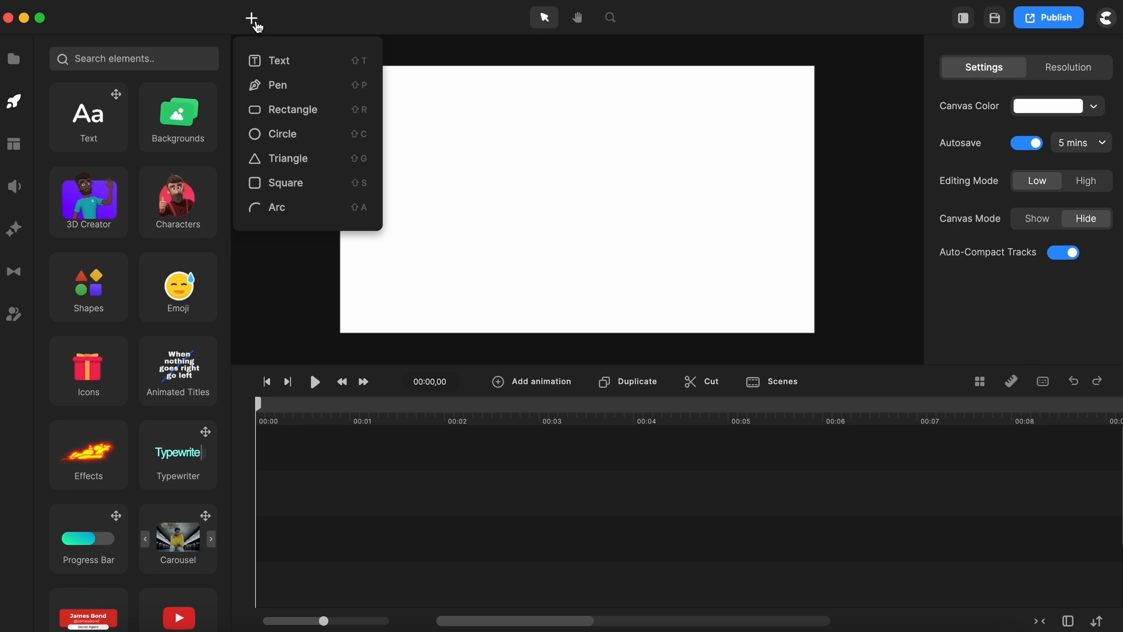
click(284, 113)
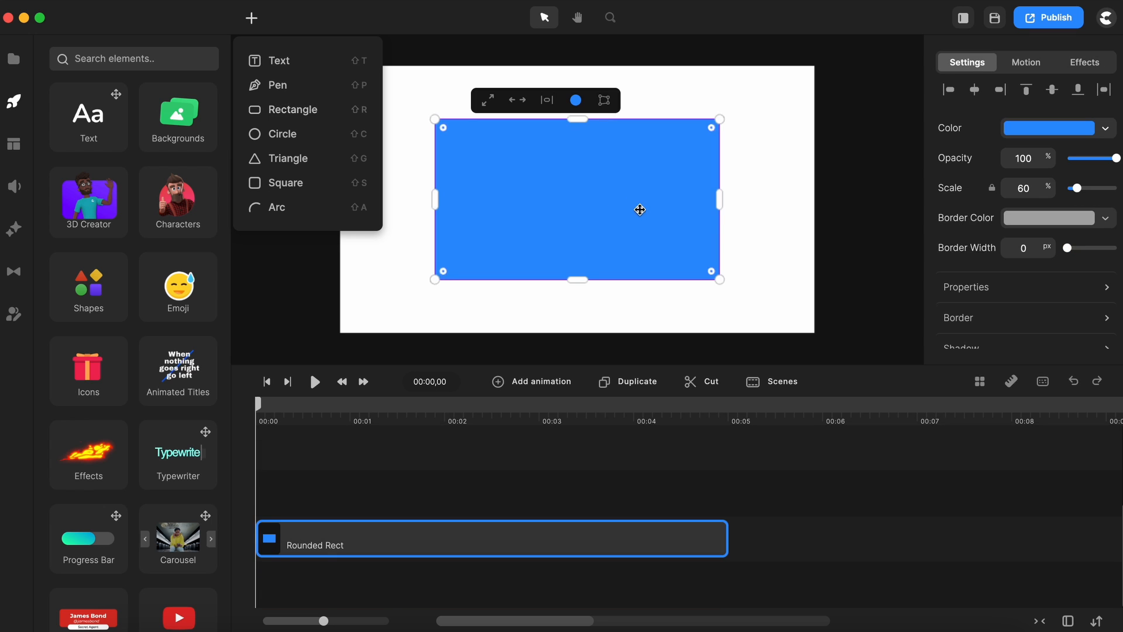
click(866, 227)
click(581, 237)
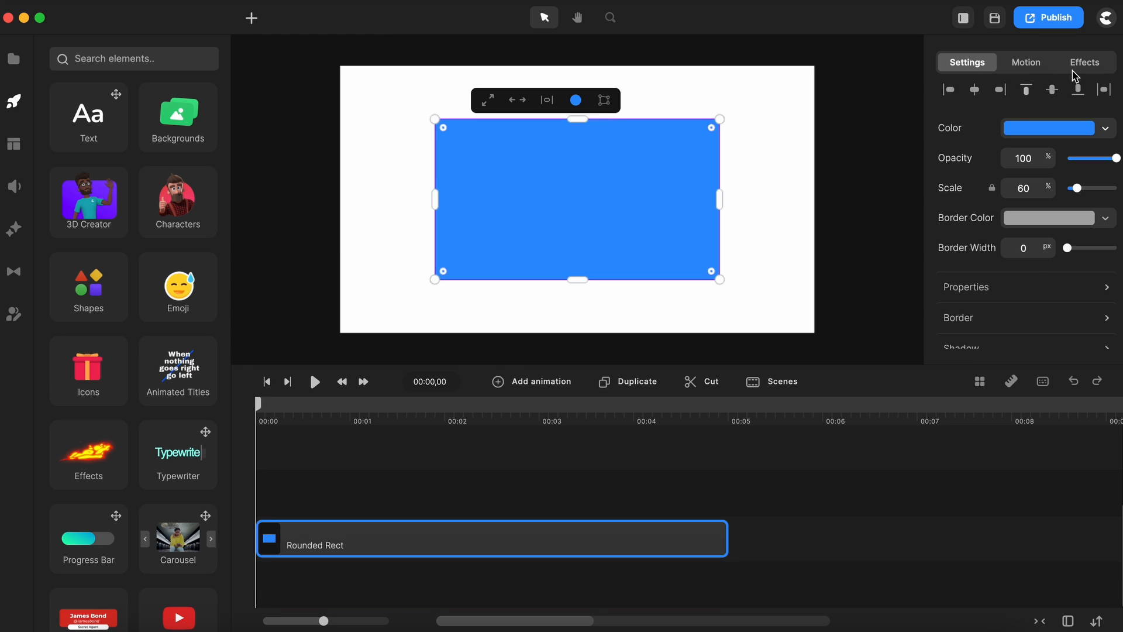
scroll(1039, 269, down, 3)
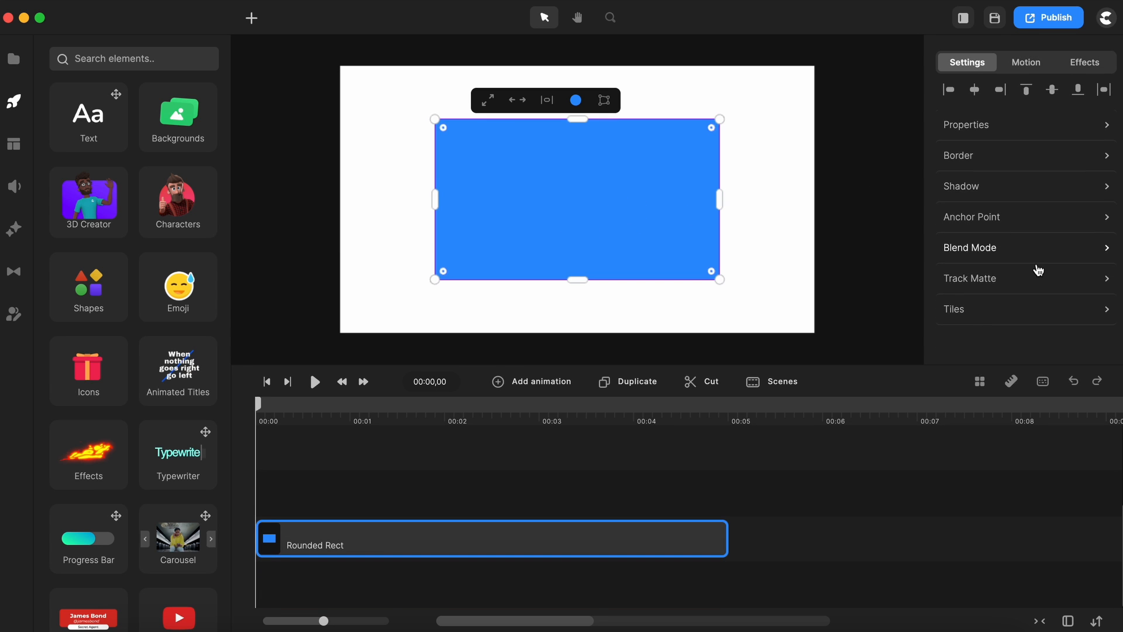
scroll(1038, 269, up, 3)
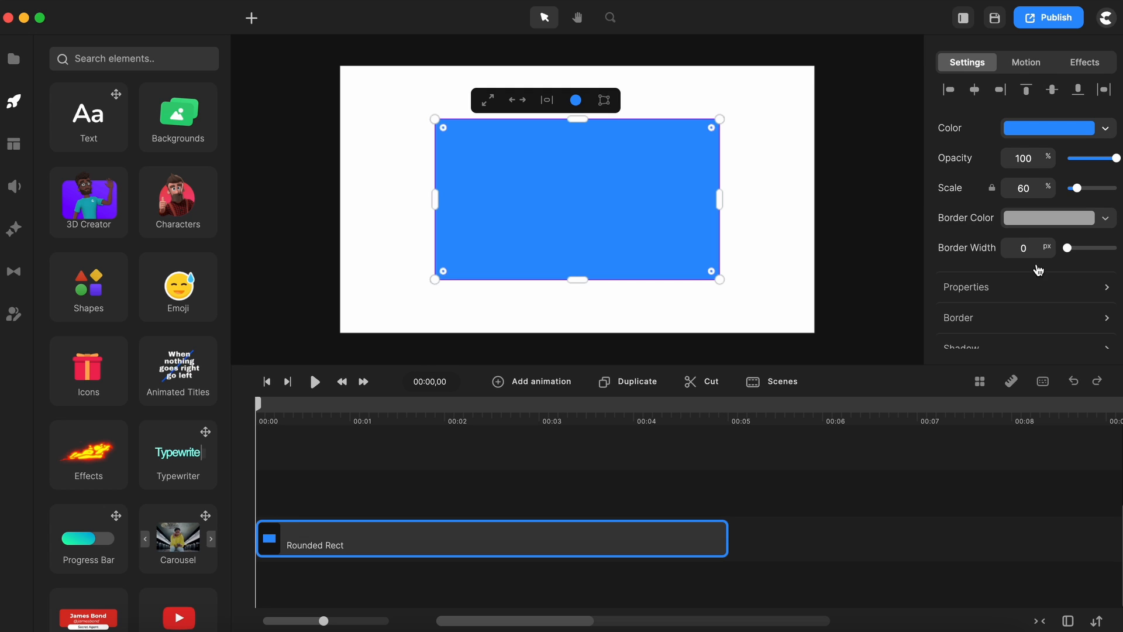
- Switch the interface layout to Minimal, select the rectangle and view its Motion and Effects settings
click(966, 20)
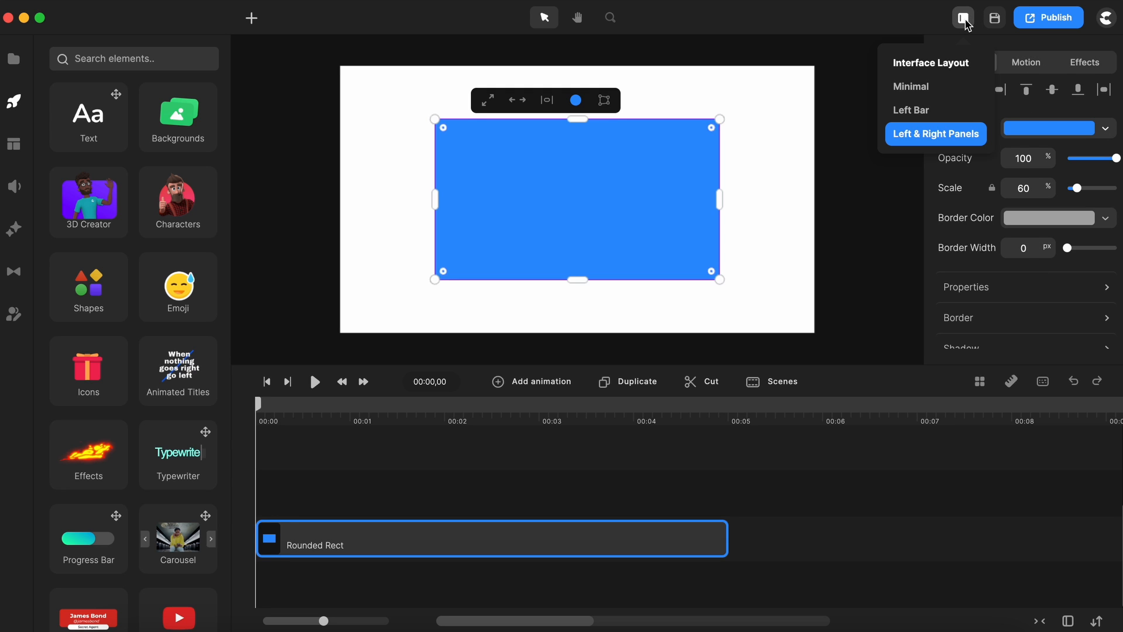
click(923, 88)
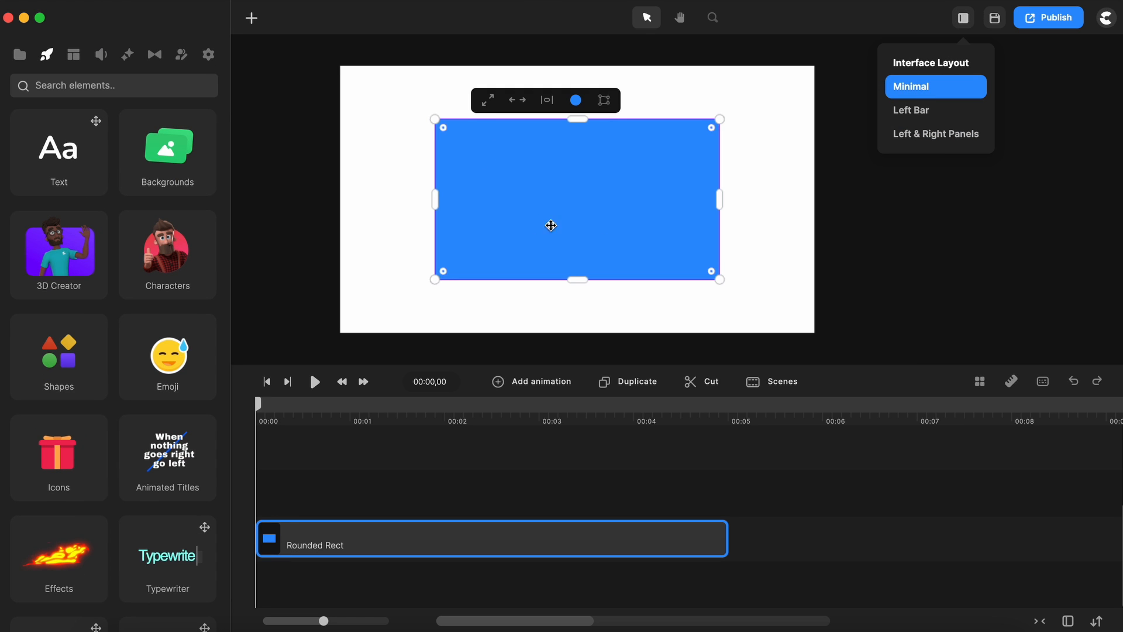
click(826, 541)
click(611, 172)
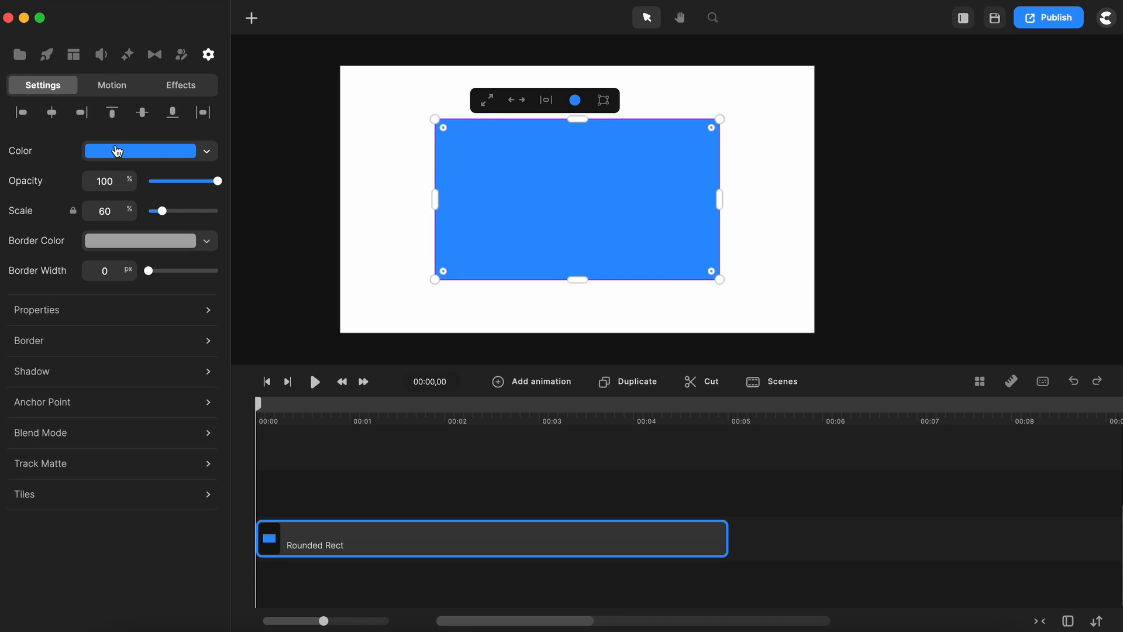
click(113, 88)
click(182, 88)
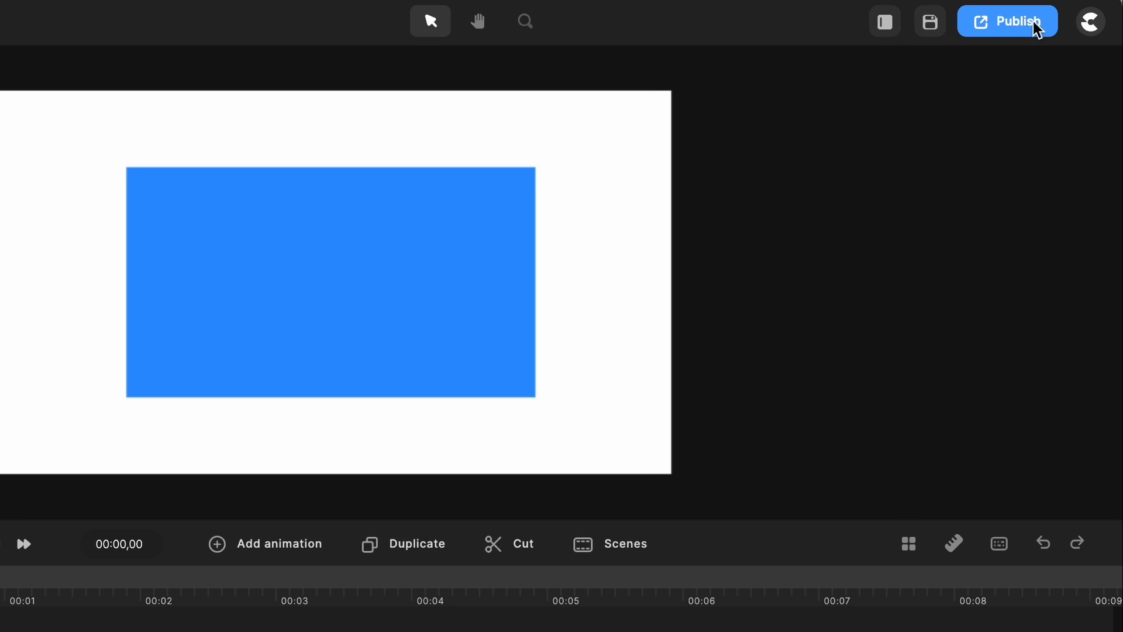
- Look over the editor's main menu with its New Project, Save as, Tutorials, Support and Exit options and close it
click(1093, 23)
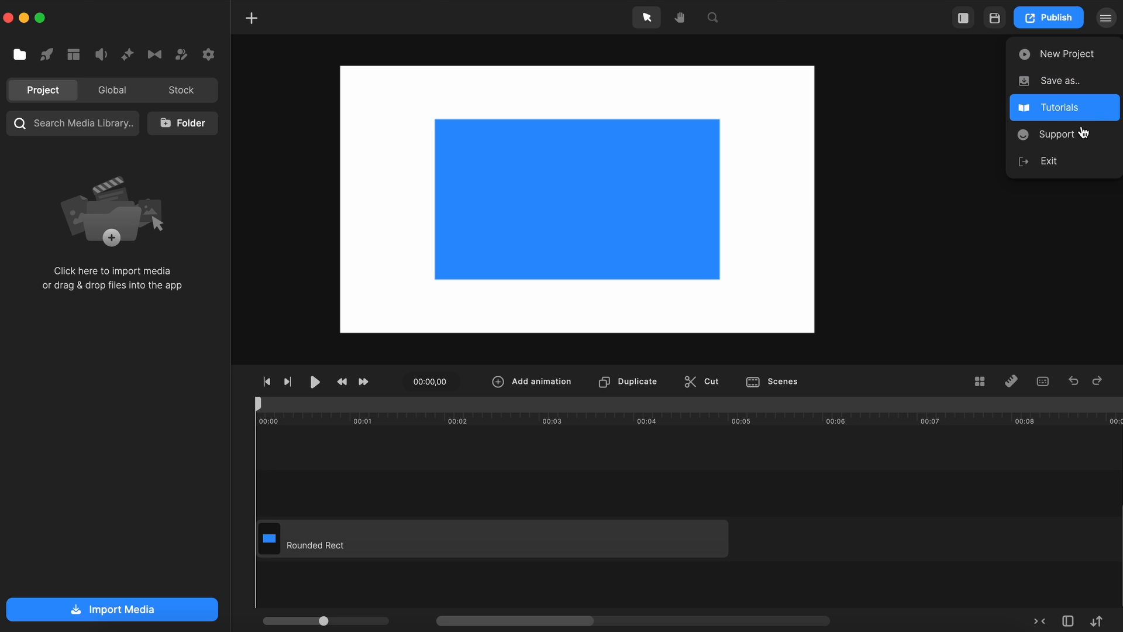
click(1075, 167)
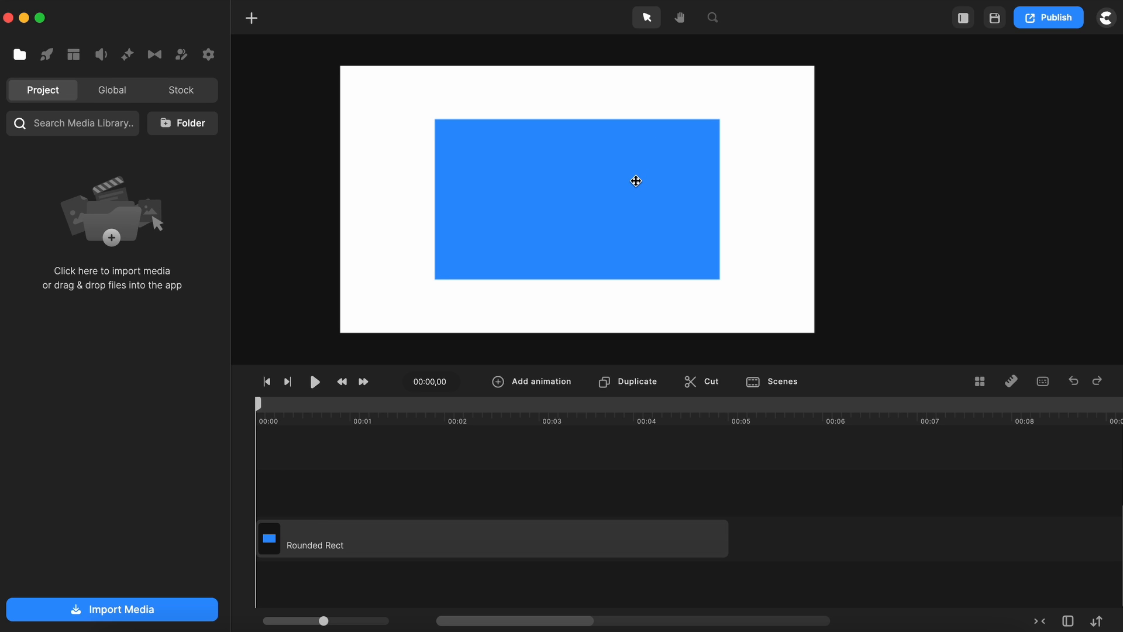
- Pan the canvas with the Hand tool, return to the selection tool and zoom the canvas out and in
click(679, 18)
drag(671, 188, 749, 205)
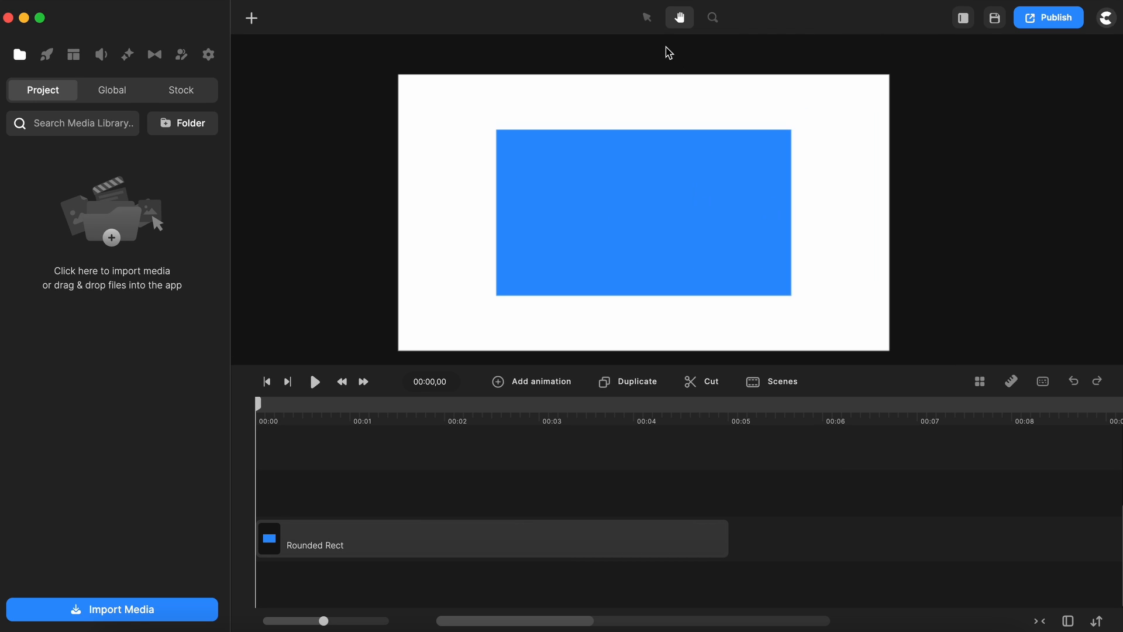
click(650, 20)
scroll(665, 250, down, 2)
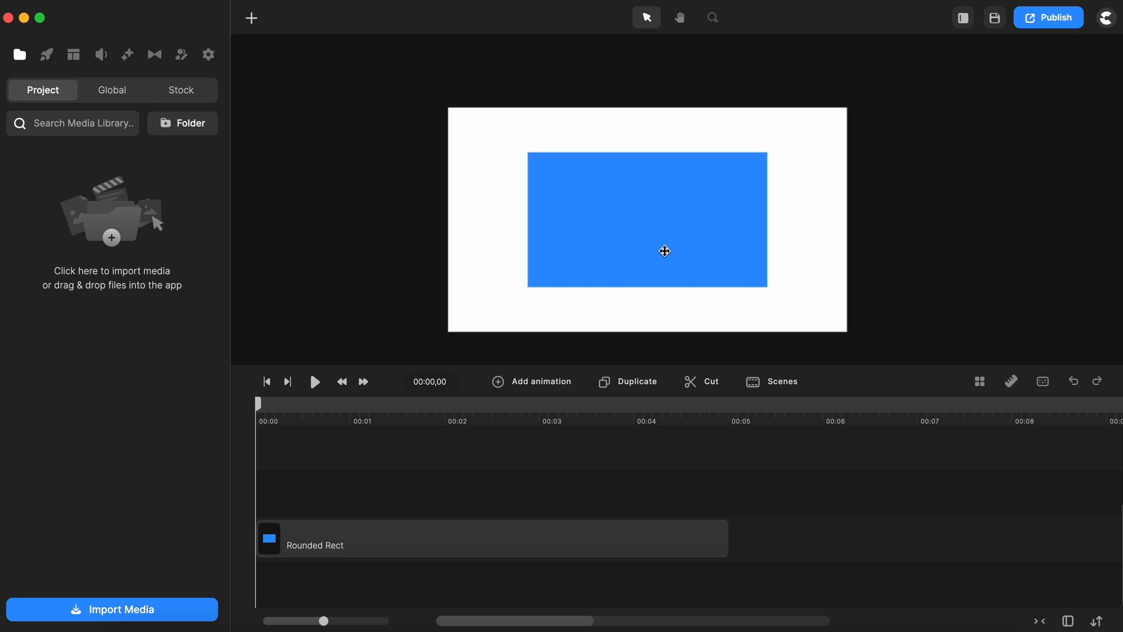
scroll(665, 251, down, 3)
scroll(665, 251, up, 2)
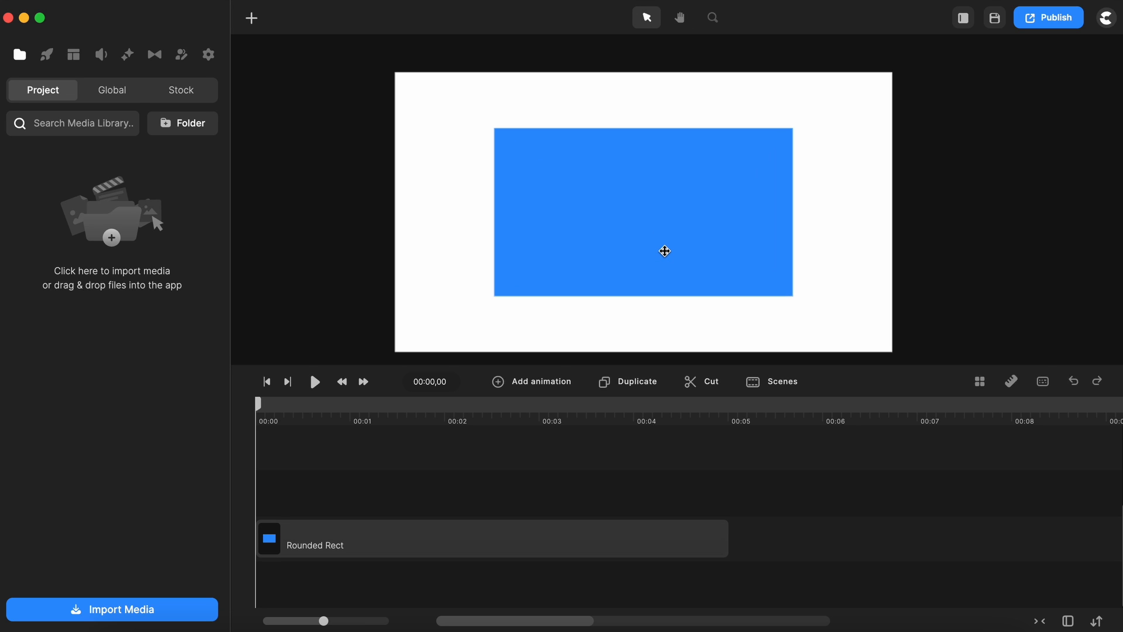
scroll(665, 251, down, 2)
scroll(665, 251, up, 2)
scroll(666, 251, down, 2)
scroll(665, 251, up, 2)
scroll(665, 251, down, 1)
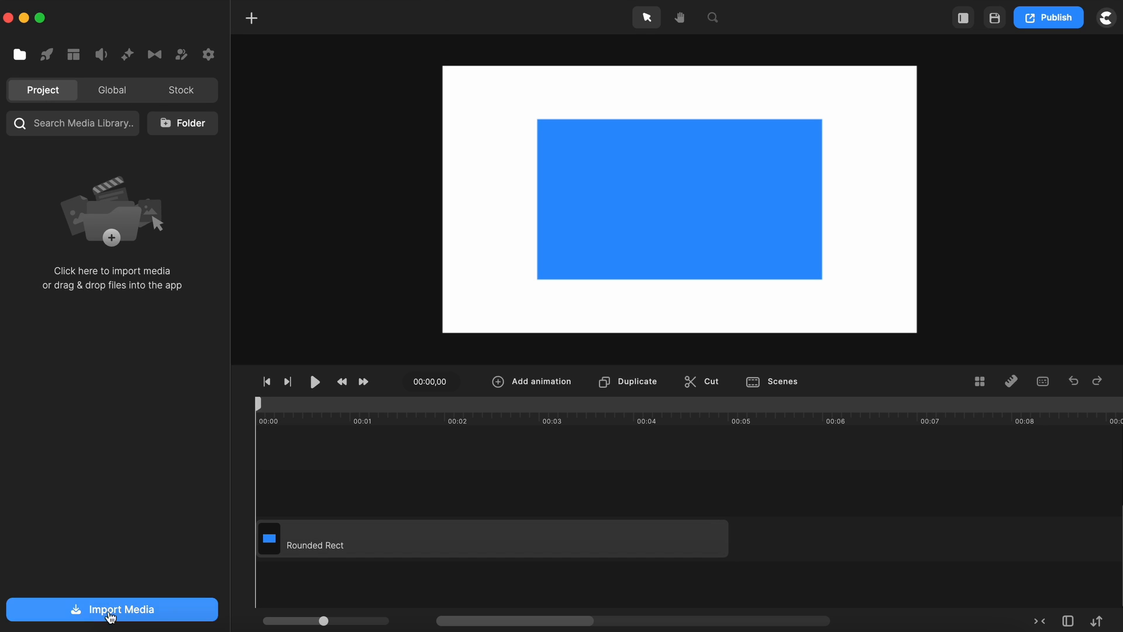
- Show the Global media, switch to the Stock library and check the available stock video sources
click(116, 98)
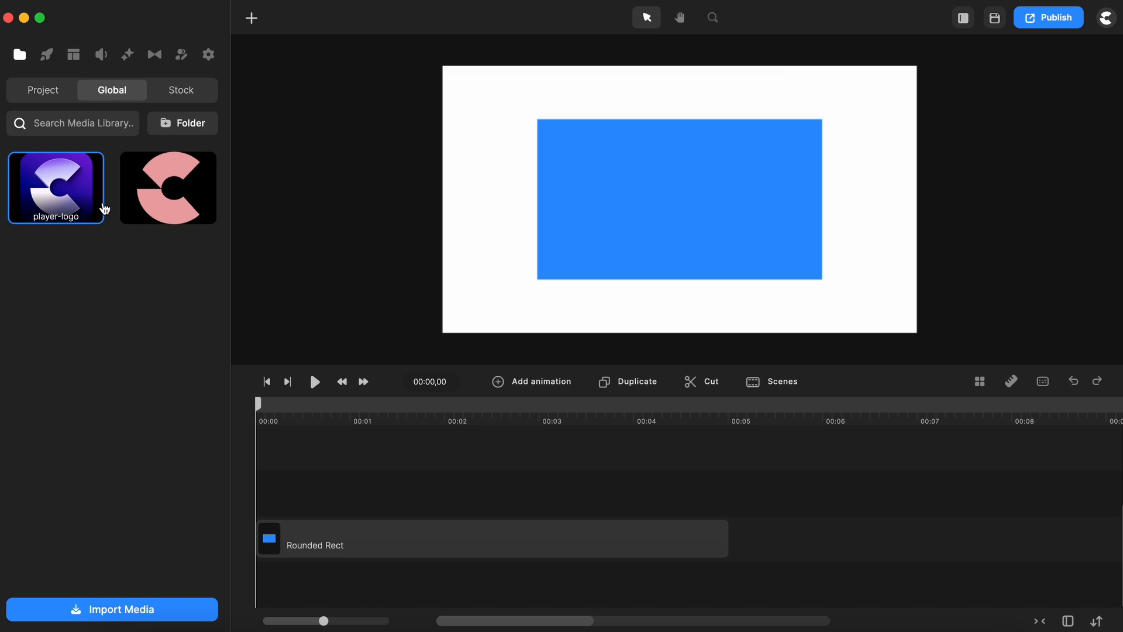
click(184, 92)
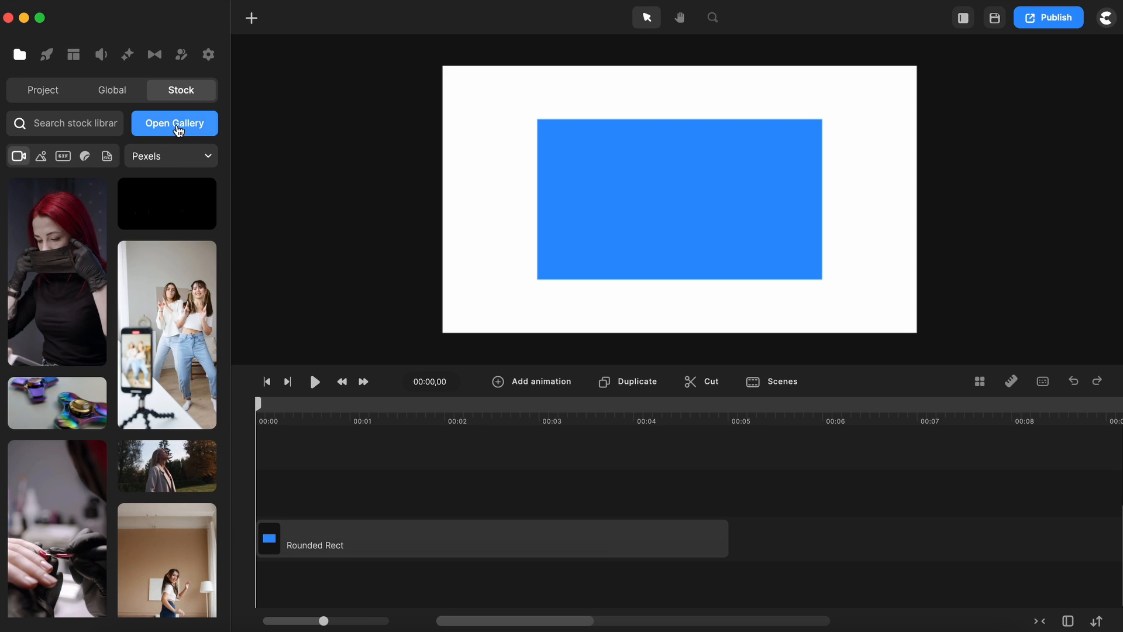
click(197, 154)
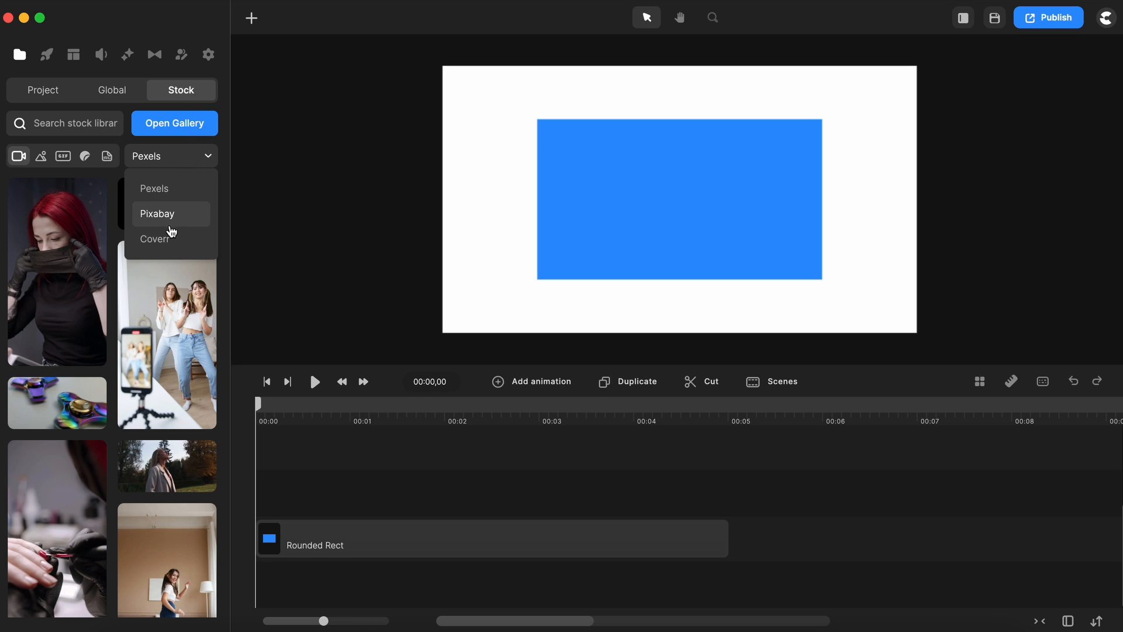
click(208, 156)
- Browse the stock library's SVGs, stickers, GIFs and images in turn, then show the Pexels videos again
click(107, 158)
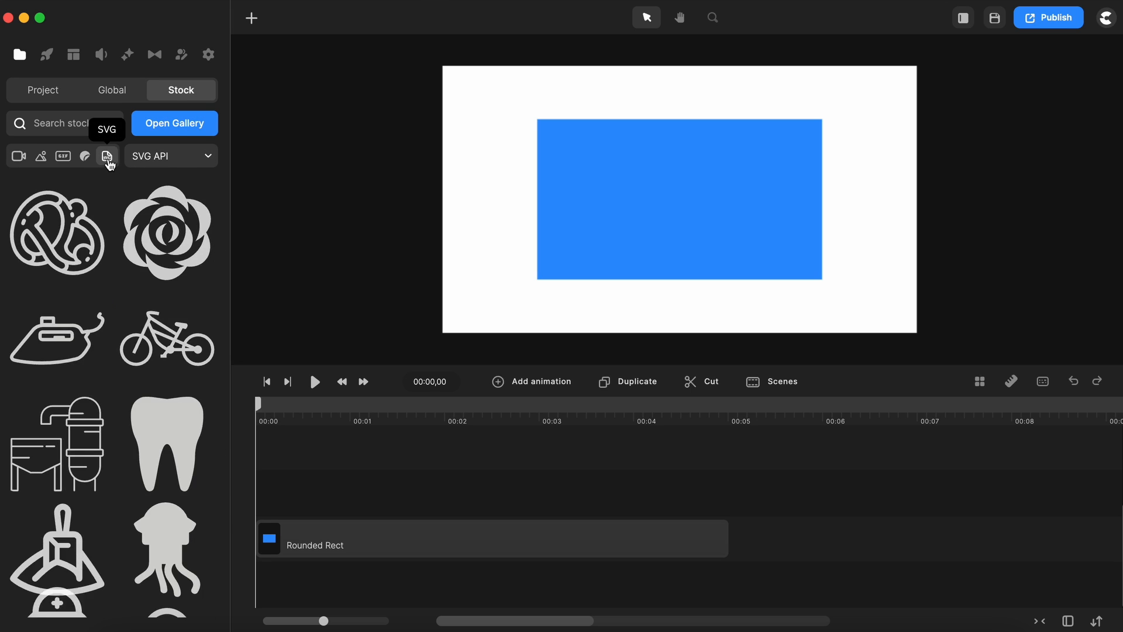
click(85, 156)
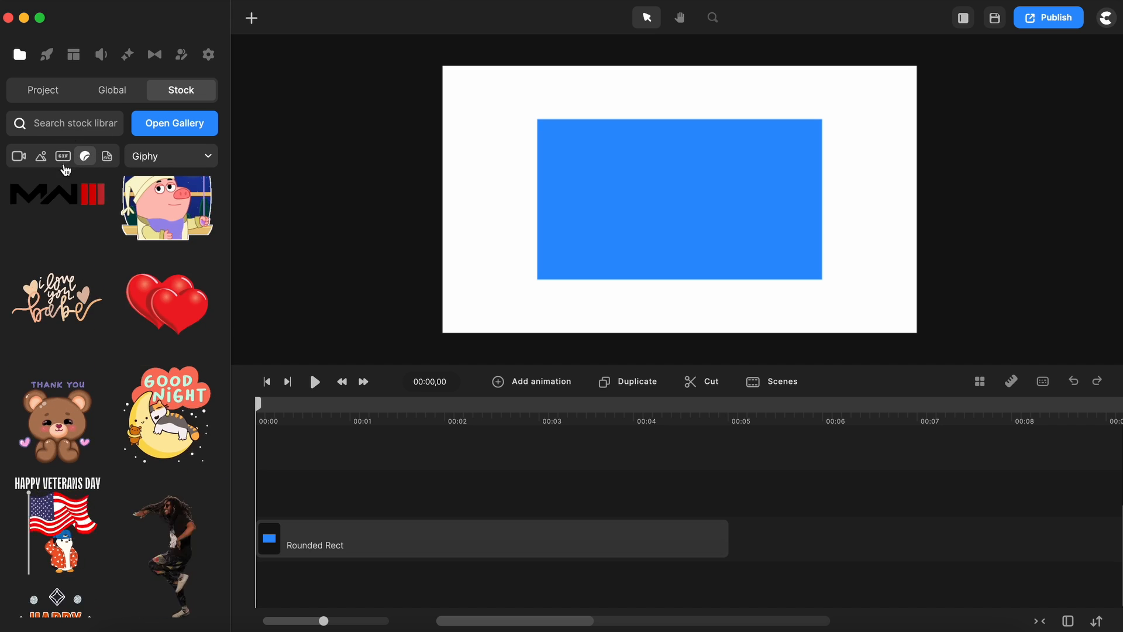
click(63, 157)
scroll(150, 338, down, 5)
click(41, 156)
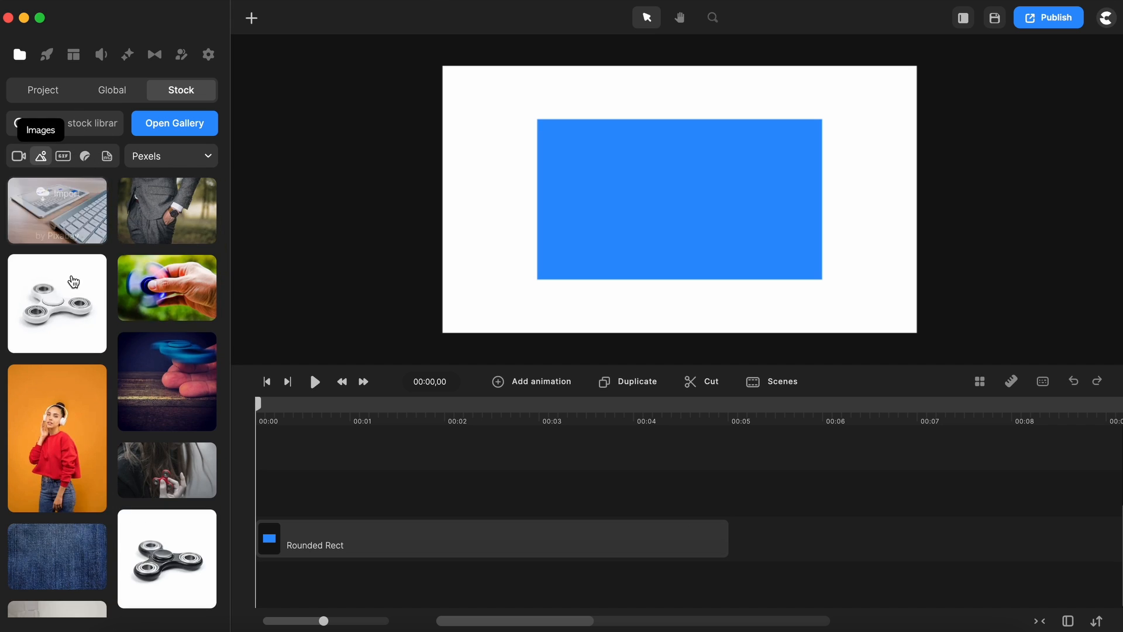
scroll(79, 307, down, 10)
scroll(79, 307, down, 5)
click(19, 156)
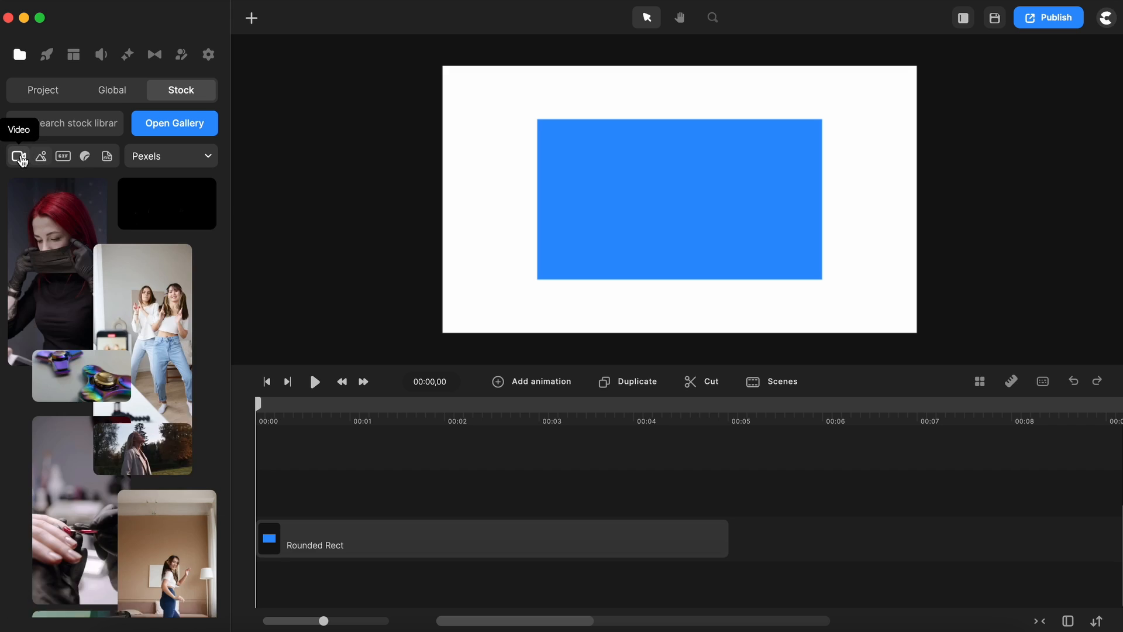
scroll(65, 288, up, 4)
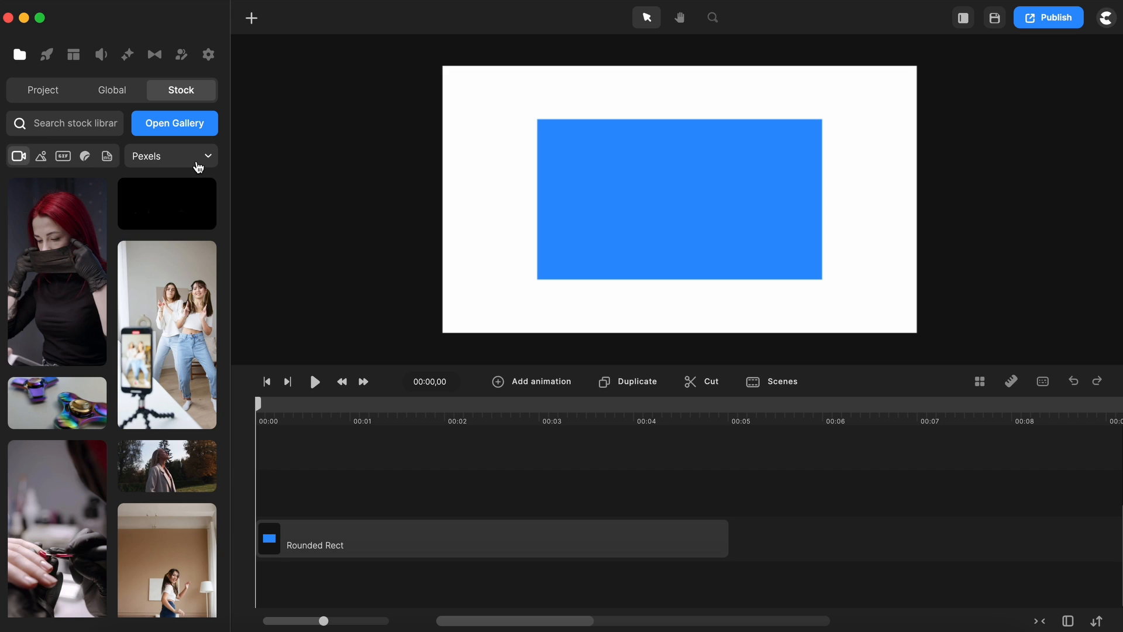
- Open the full stock gallery, view the Unsplash collection and return to Pexels
click(195, 125)
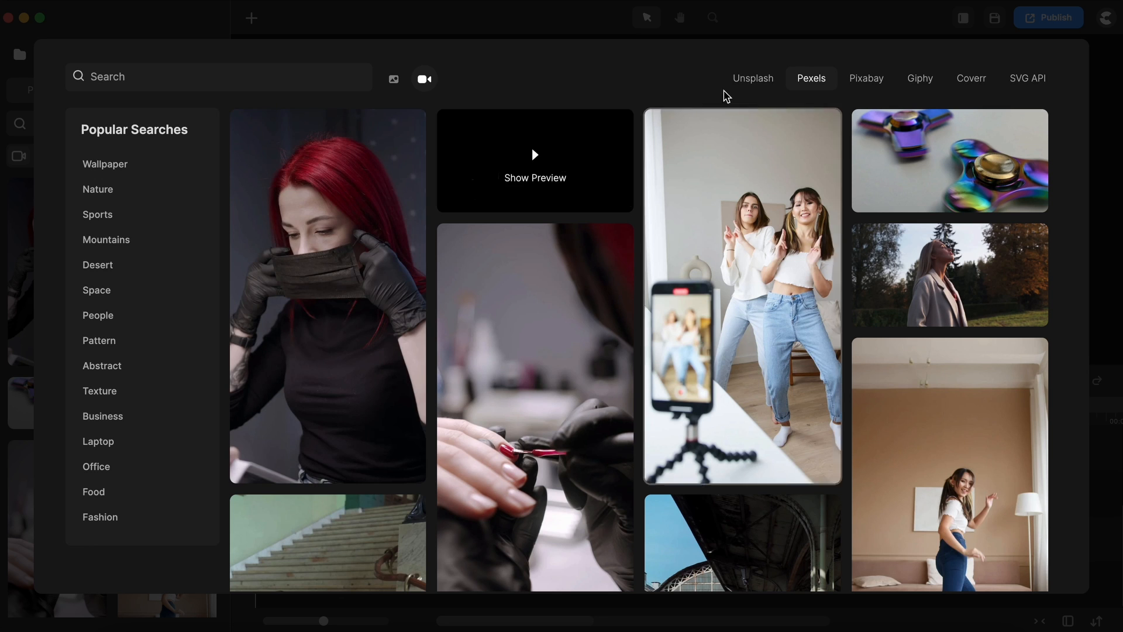
click(759, 82)
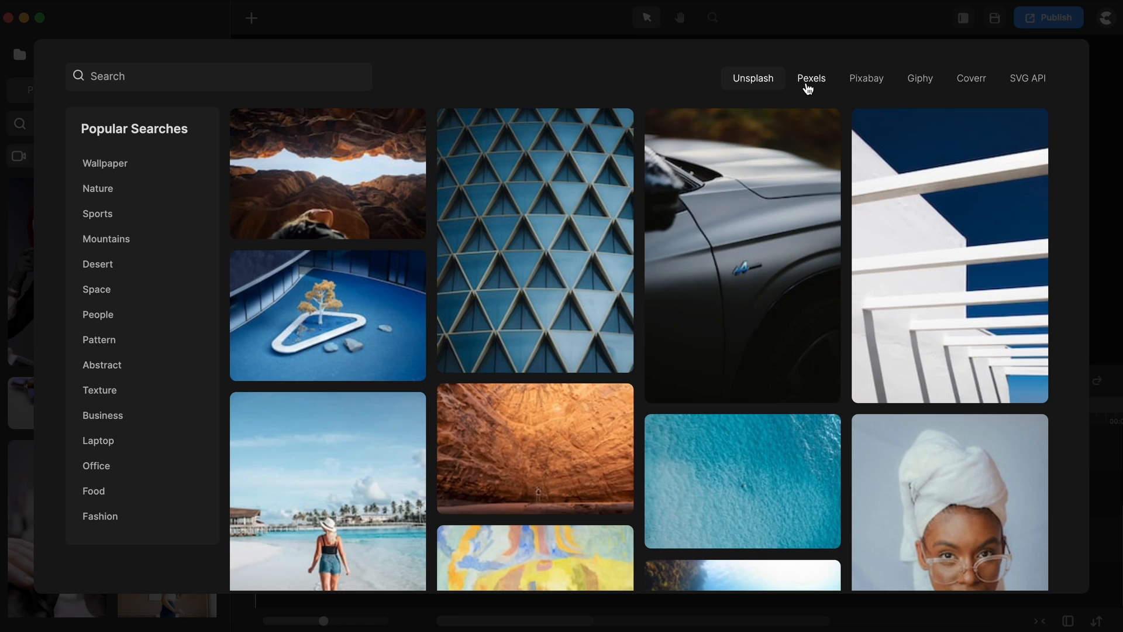
click(812, 82)
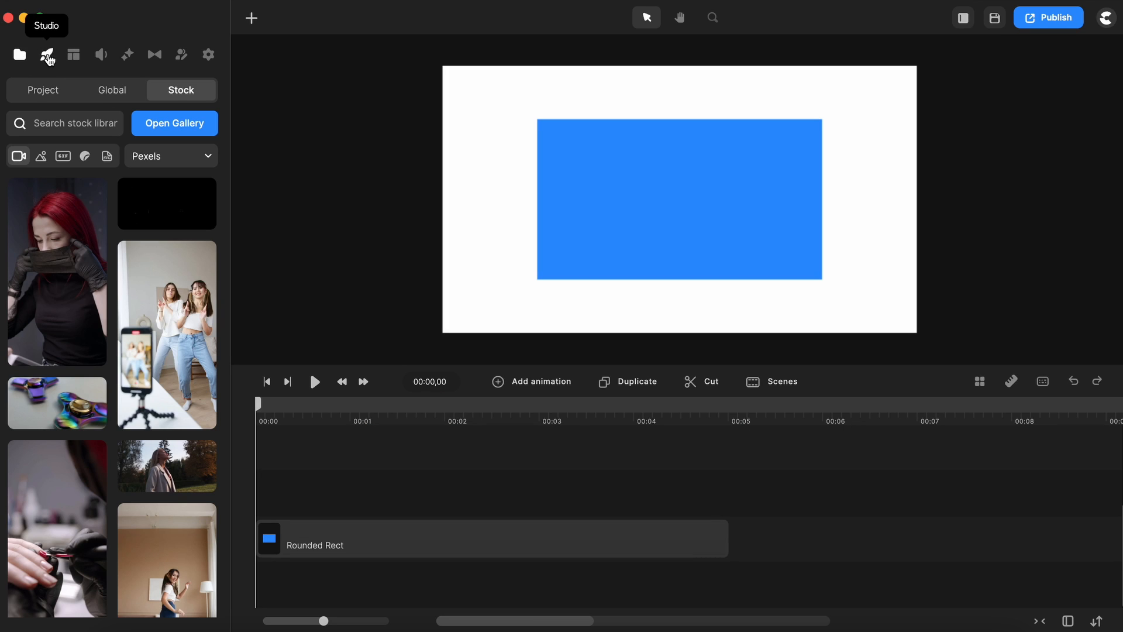
- Show the Studio elements and place a Text element over the blue rectangle on the canvas
click(47, 56)
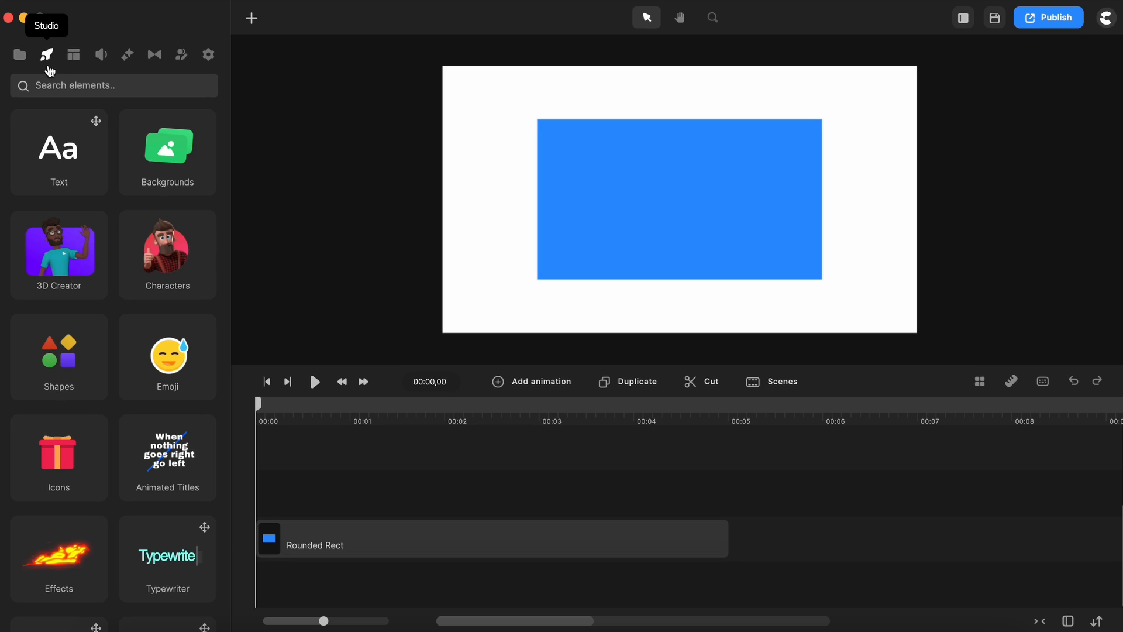
click(63, 161)
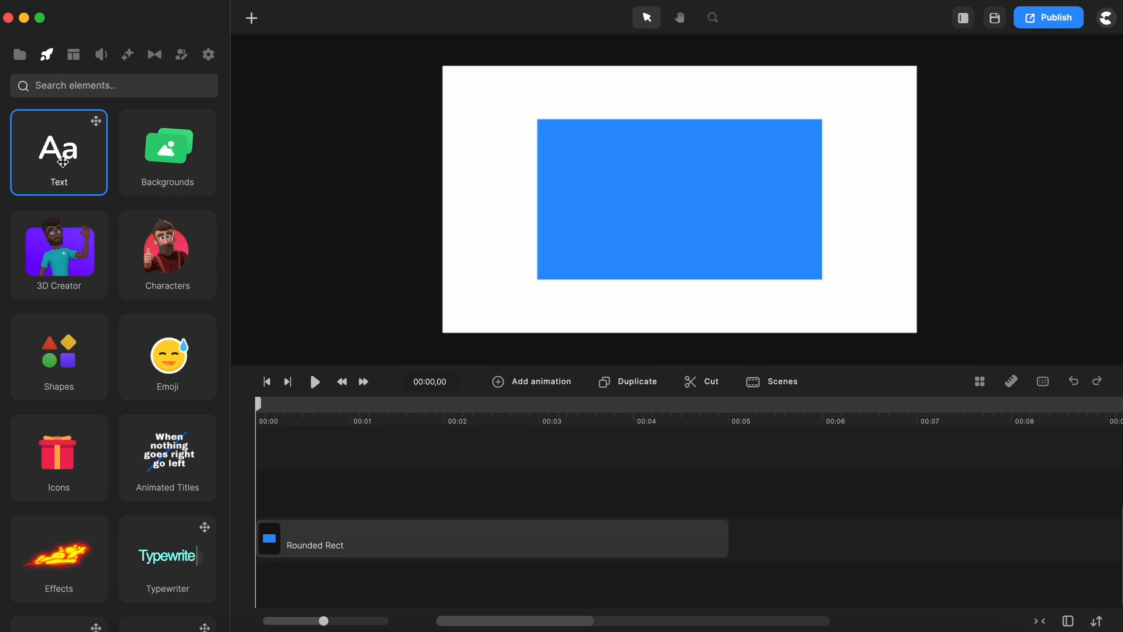
drag(63, 162, 548, 202)
- Open the Backgrounds library, filter it to the 3D category, widen it and look through the images
click(186, 186)
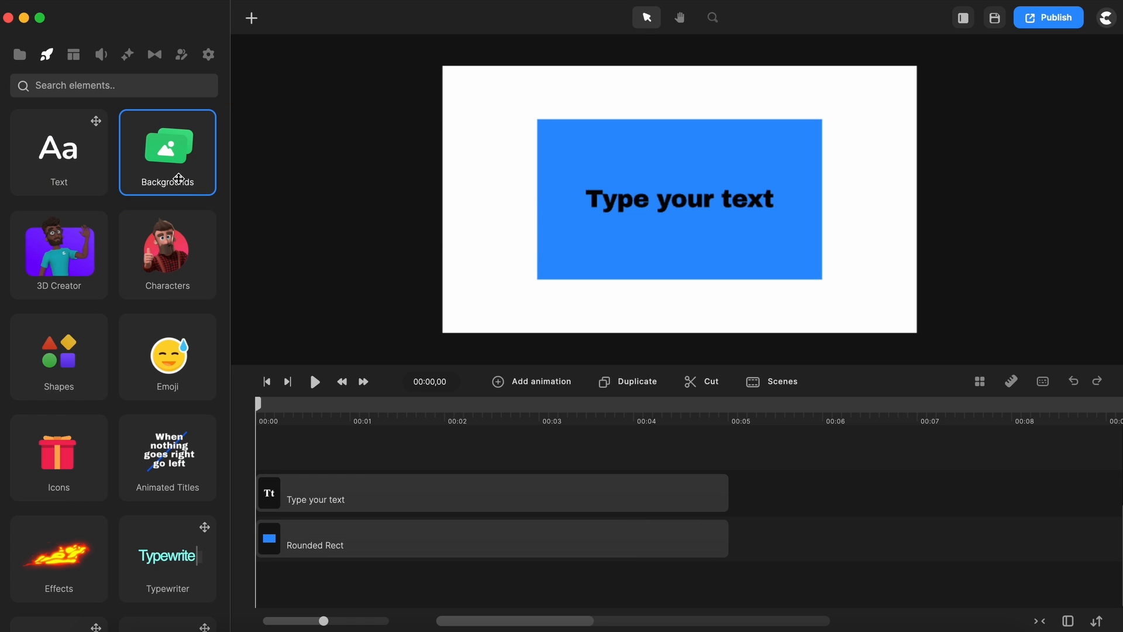
click(178, 179)
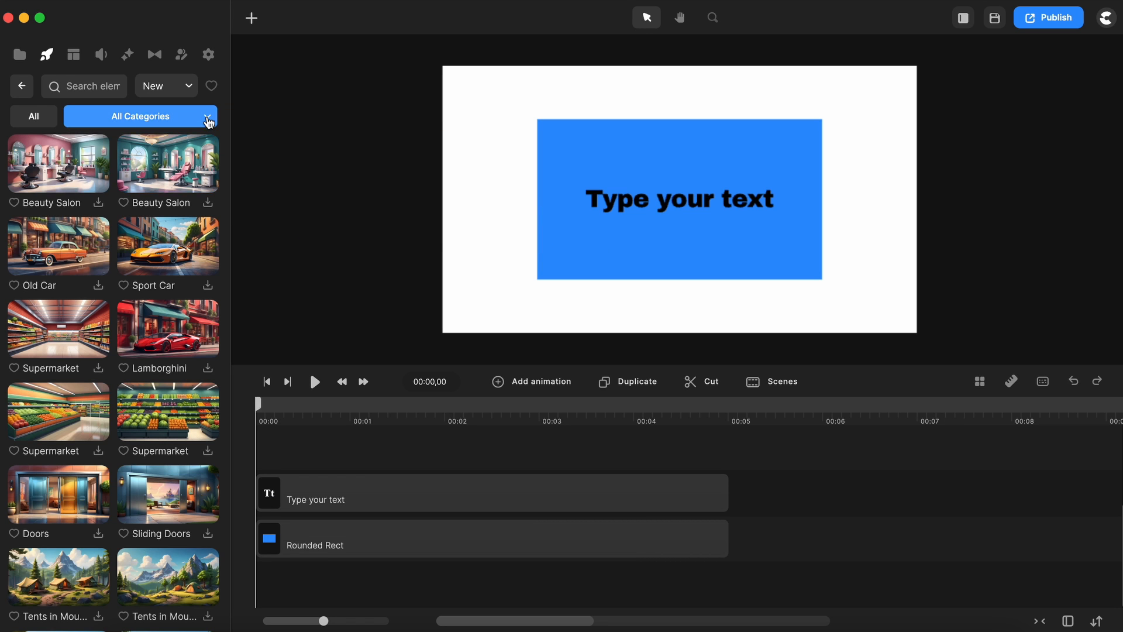
click(208, 121)
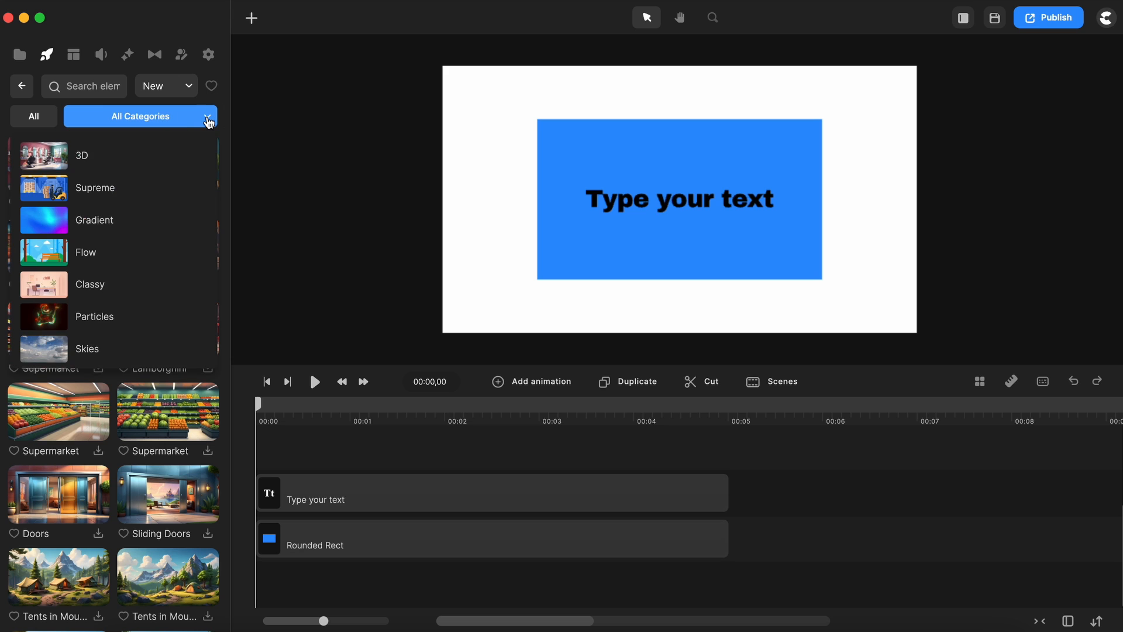
click(90, 163)
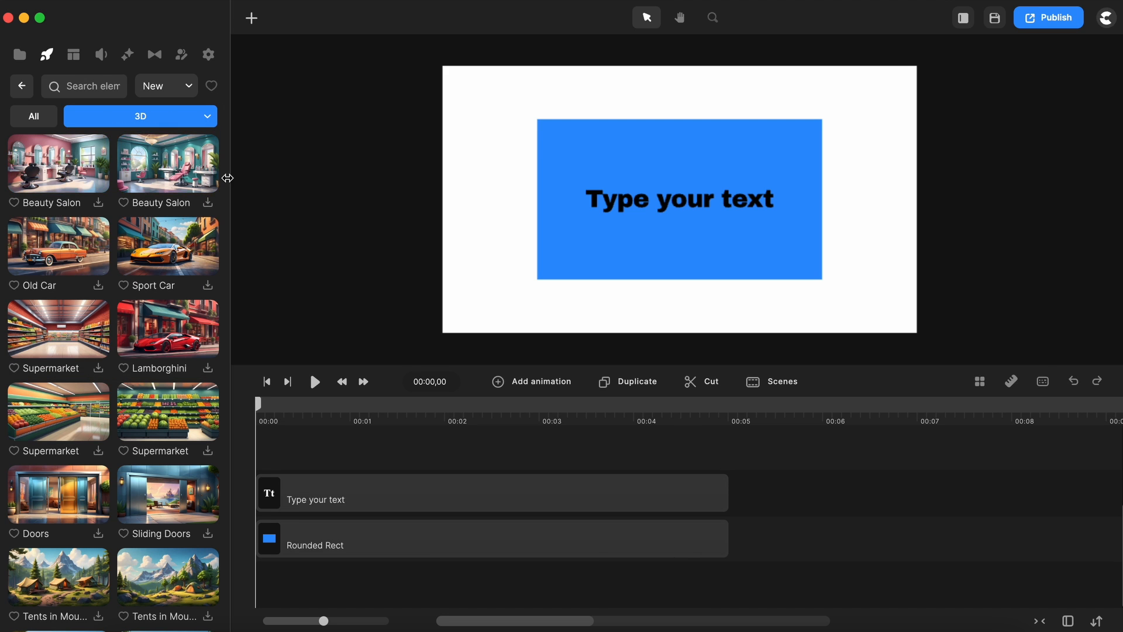
drag(227, 178, 478, 191)
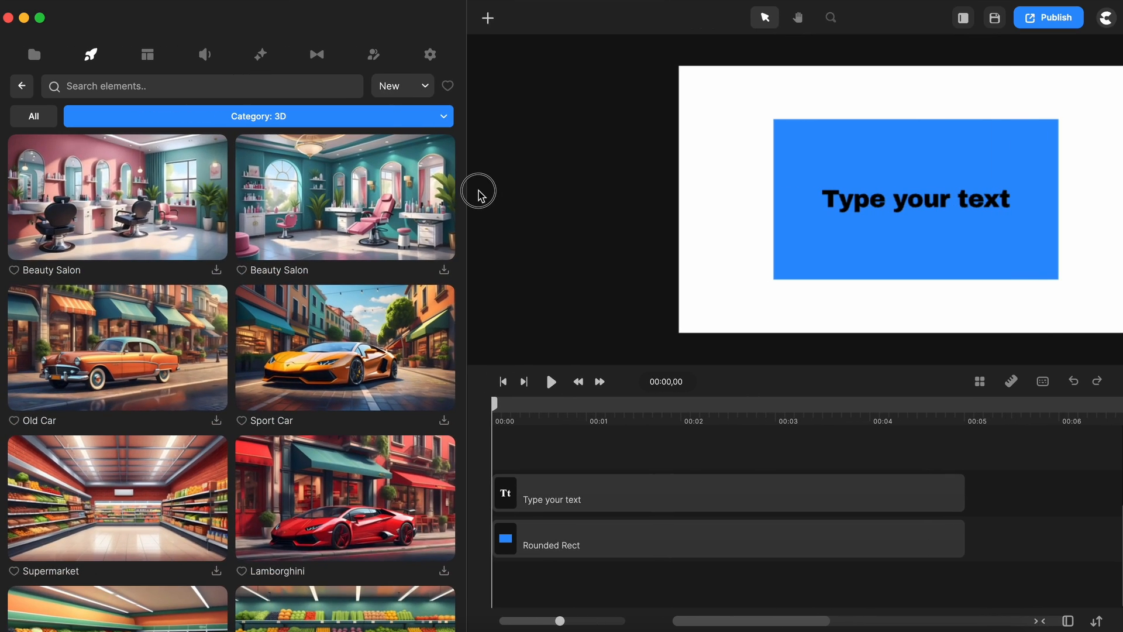
scroll(341, 284, down, 17)
scroll(340, 284, up, 18)
- Check the other background categories, reset the filter to all categories and return to the elements overview
click(443, 116)
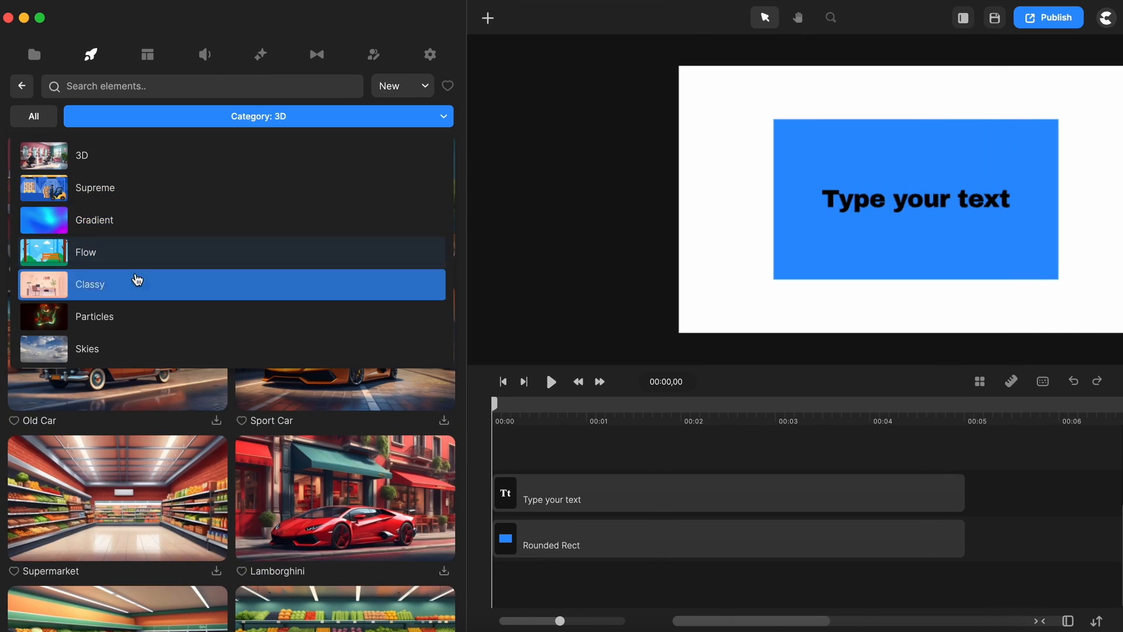
click(360, 121)
click(41, 123)
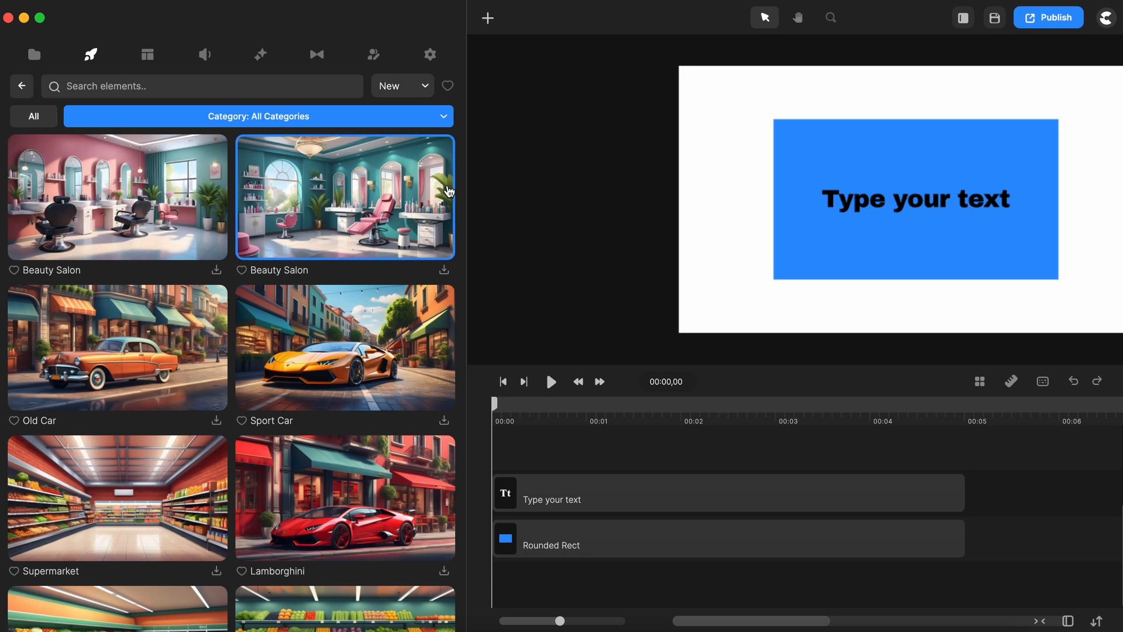
click(23, 87)
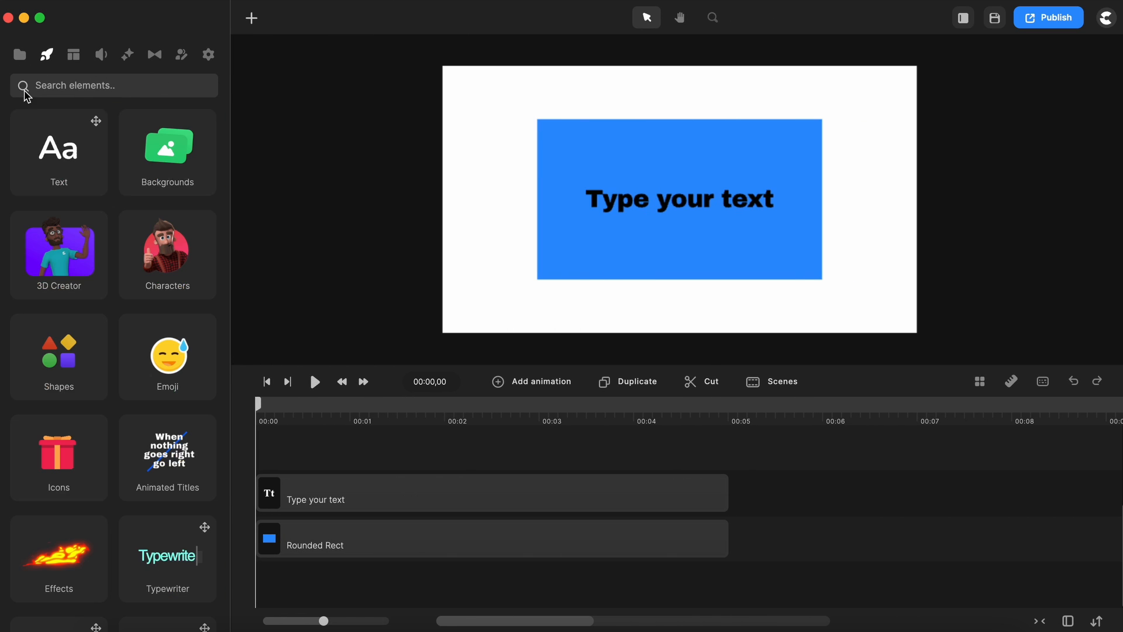
- Check the categories of the Characters library, look through all characters and return to the elements overview
click(71, 257)
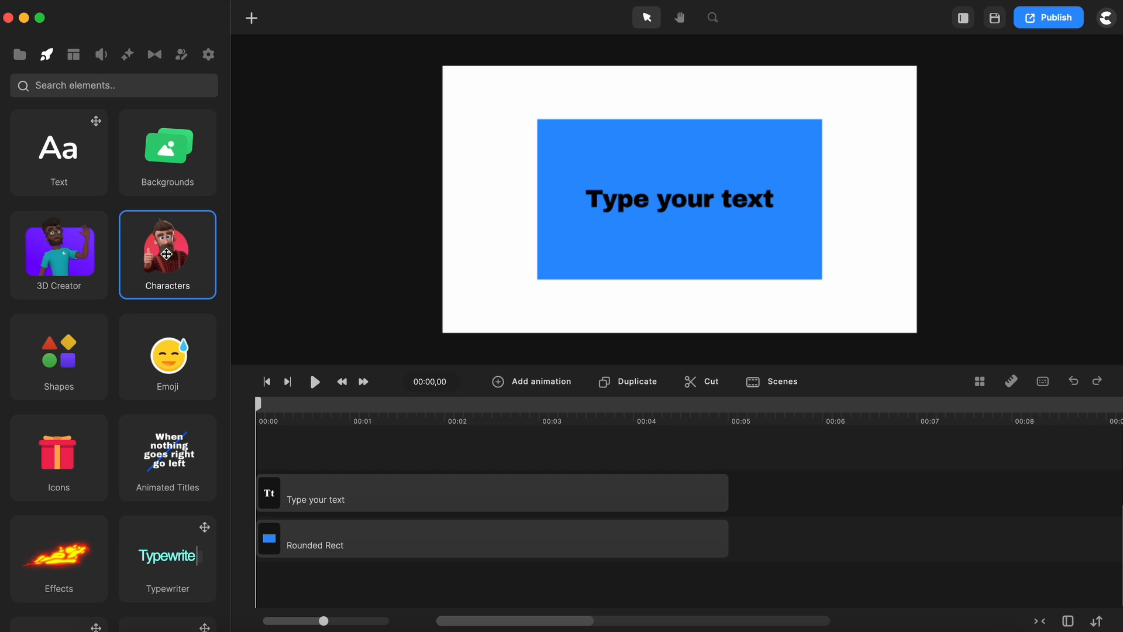
click(166, 253)
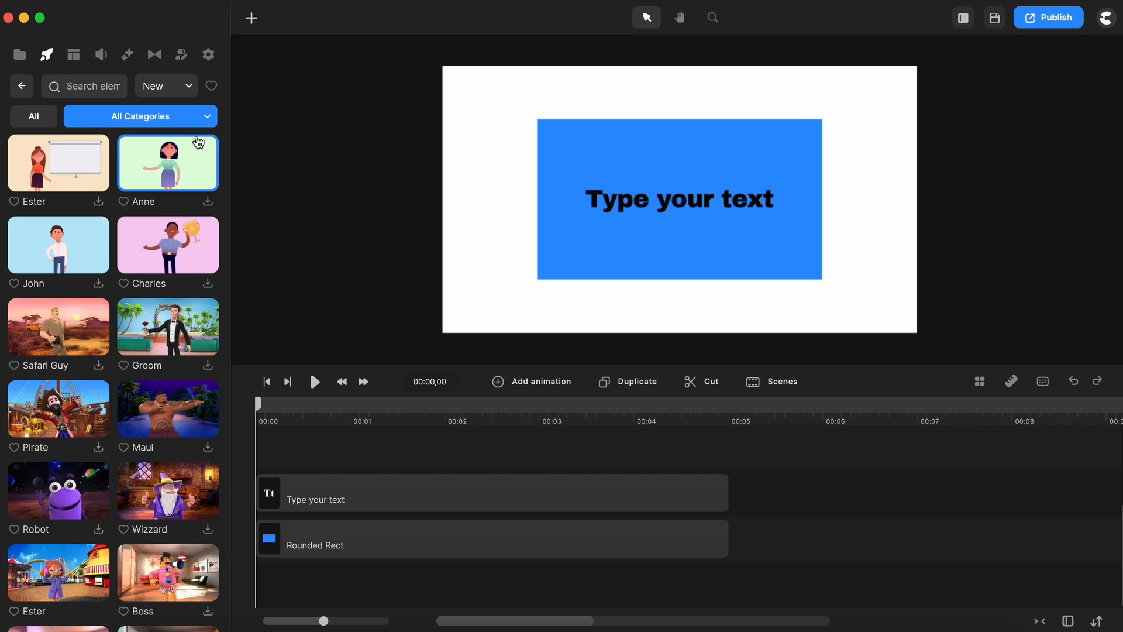
click(208, 119)
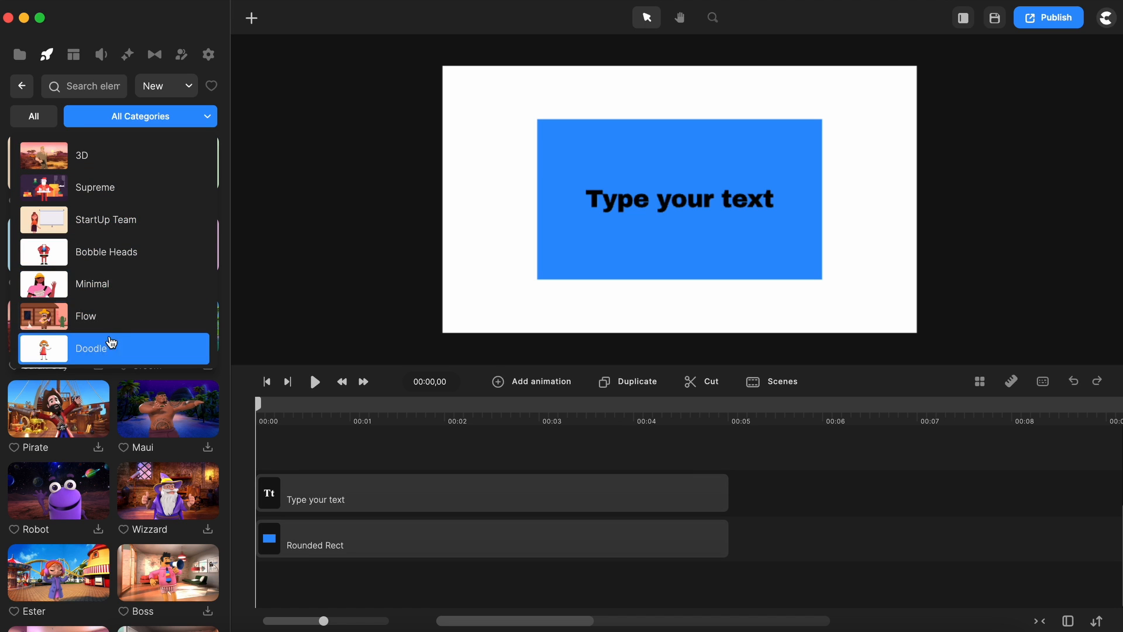
click(44, 123)
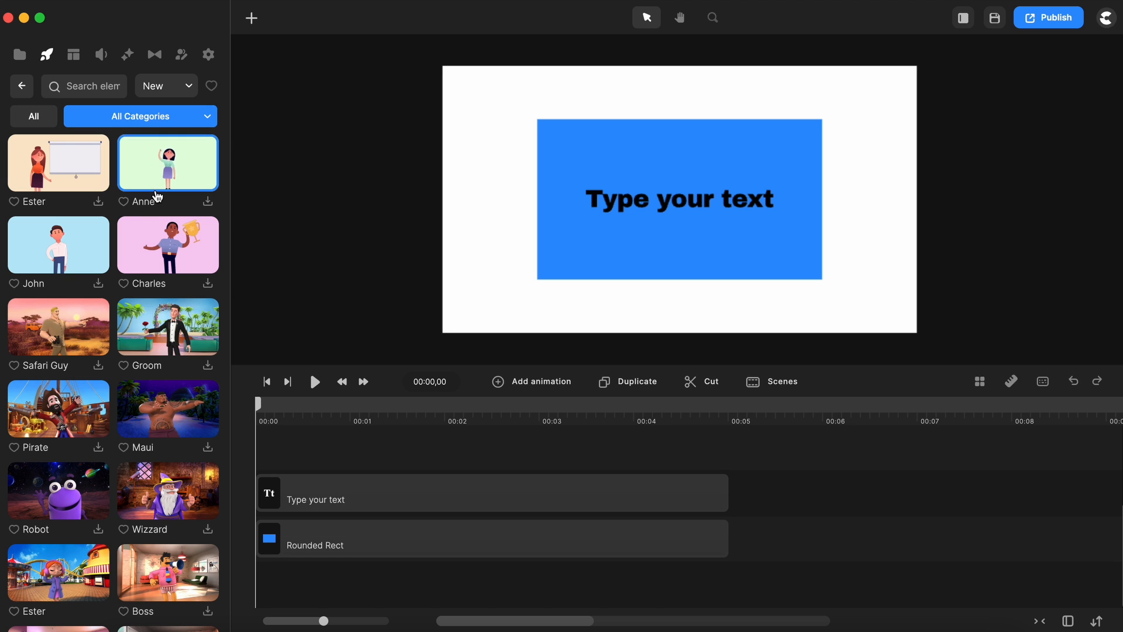
scroll(157, 196, down, 8)
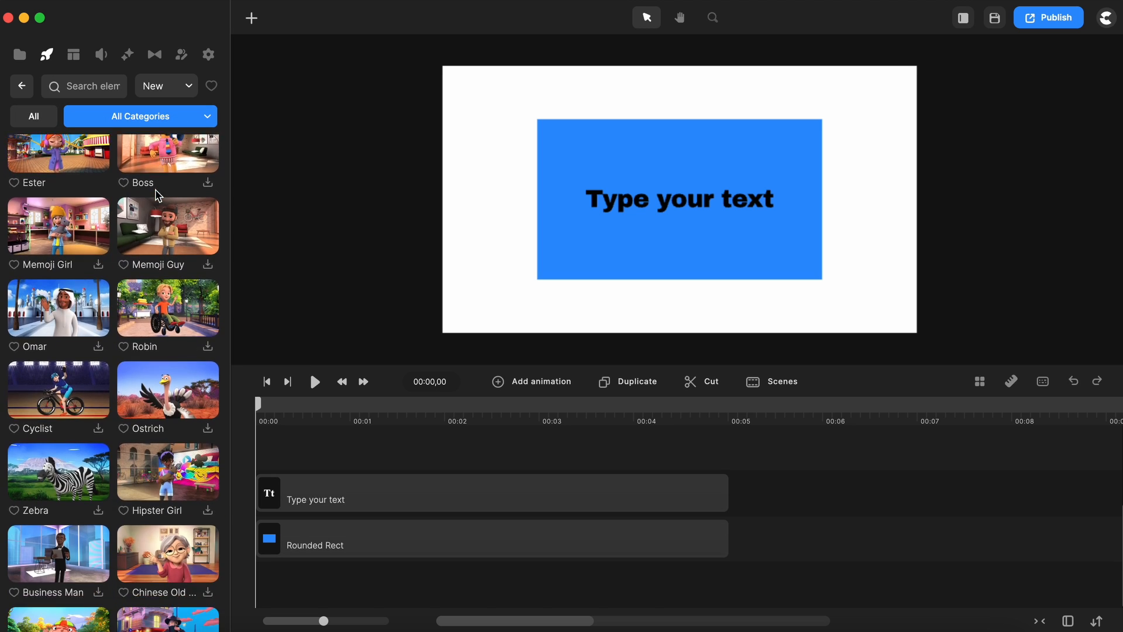
drag(228, 269, 193, 283)
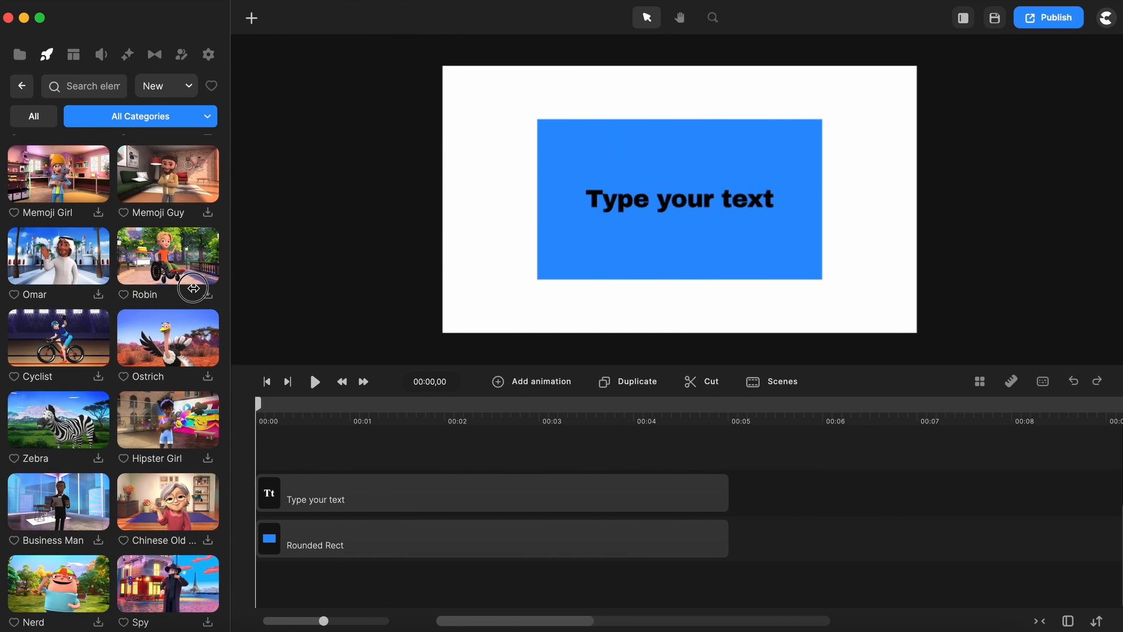
click(20, 89)
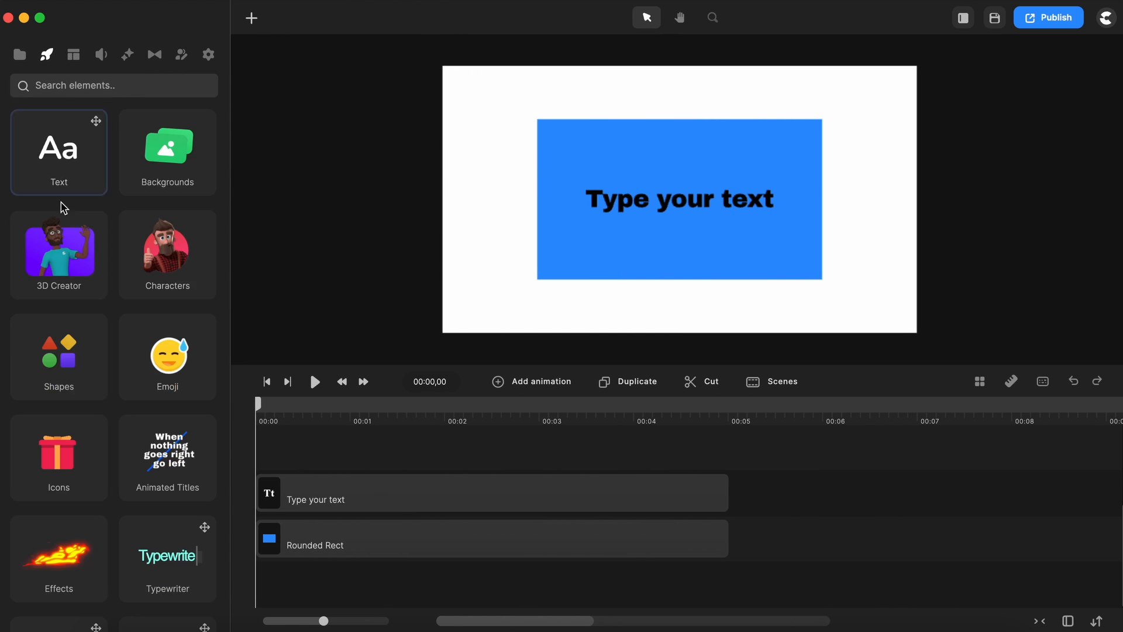
- Open the Shapes library and look through the available shapes
scroll(78, 271, down, 3)
click(78, 271)
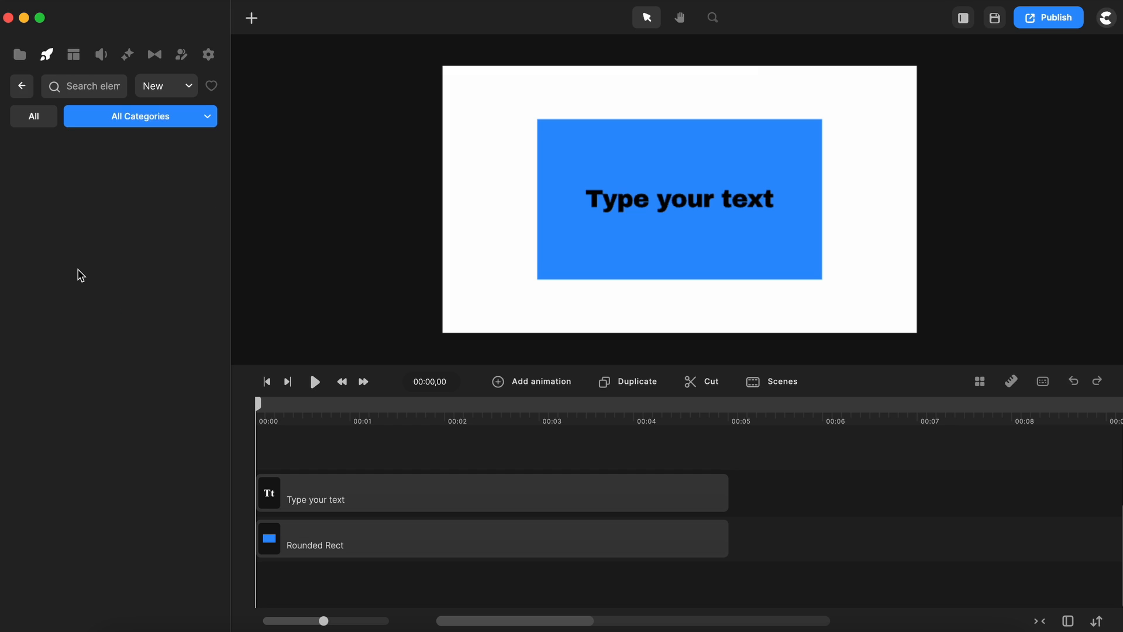
scroll(79, 275, down, 4)
scroll(80, 275, down, 5)
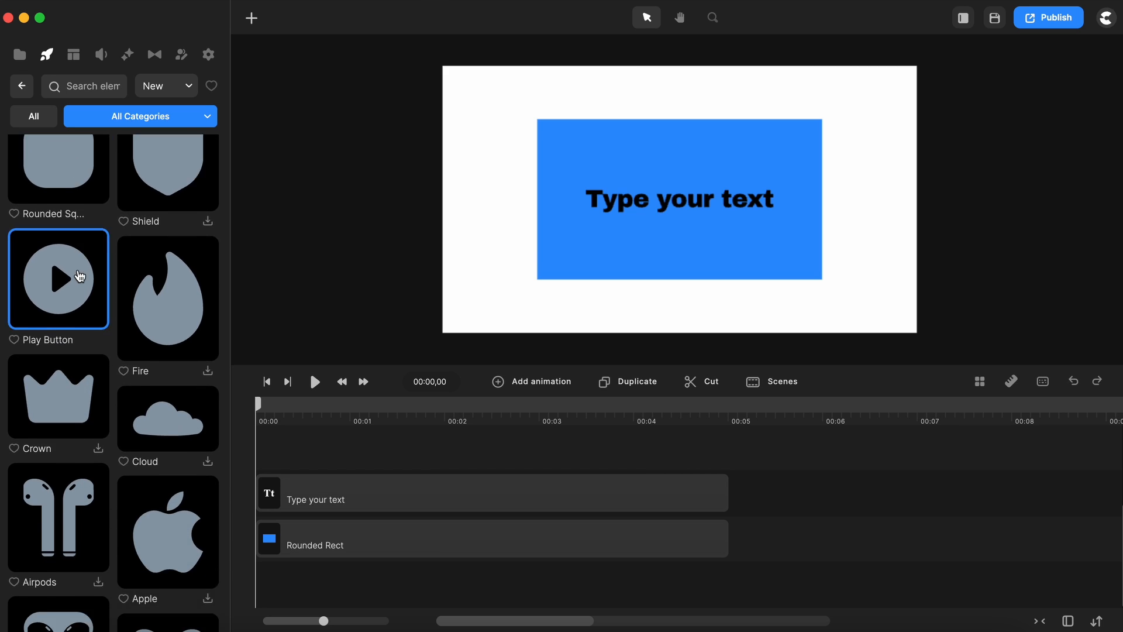
scroll(80, 275, up, 7)
scroll(80, 272, down, 10)
scroll(81, 264, down, 6)
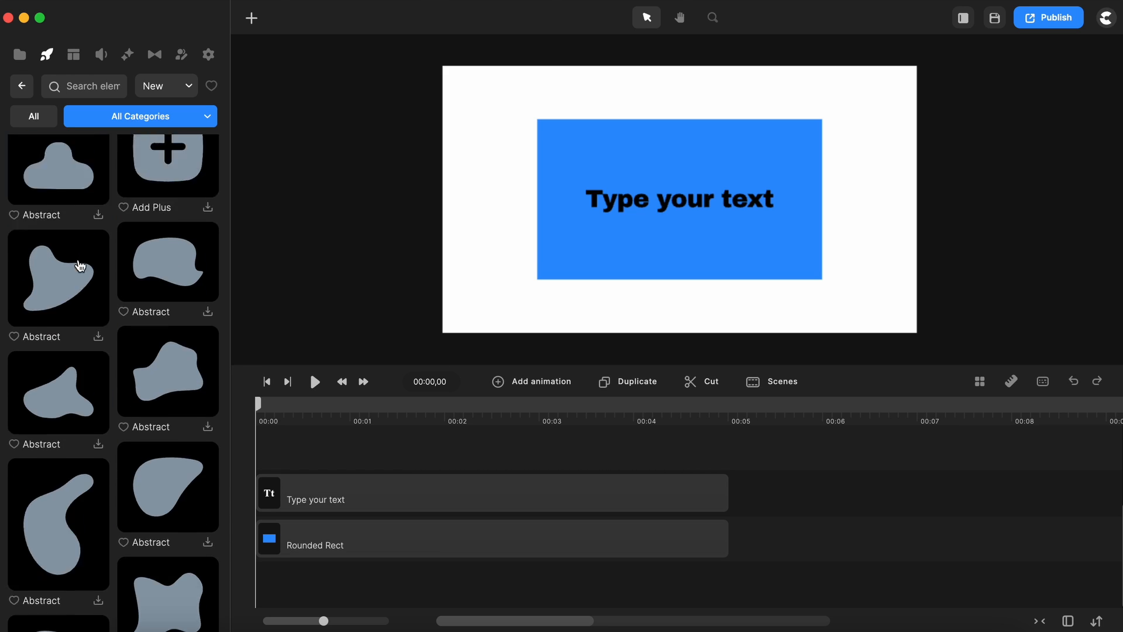
- Check the shape categories, keep all categories shown and return to the elements overview
click(201, 117)
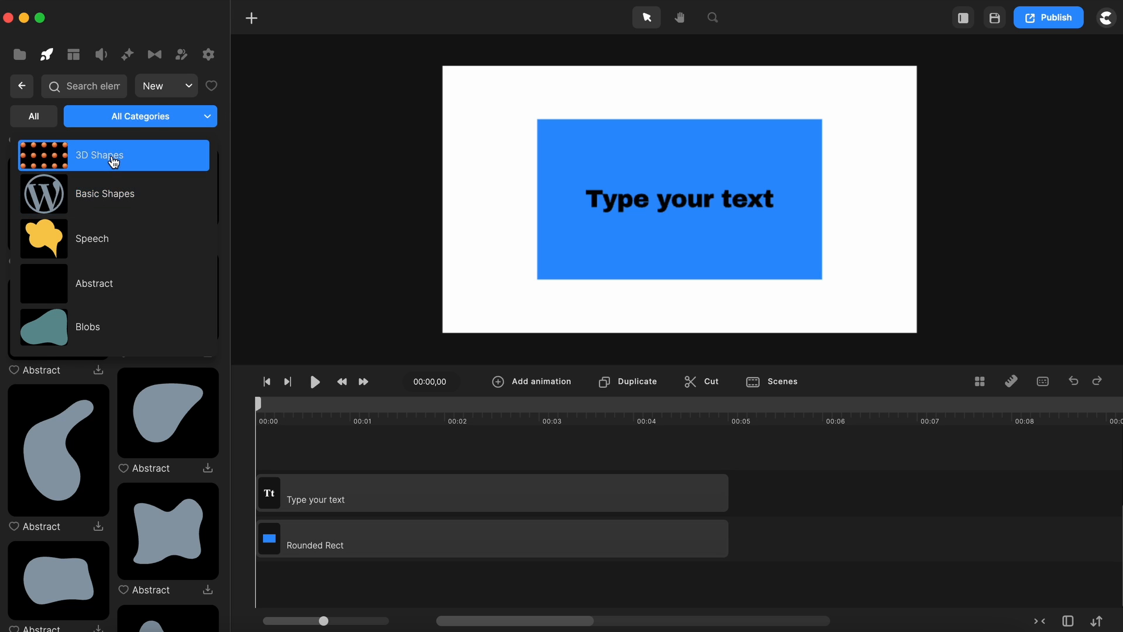
click(113, 190)
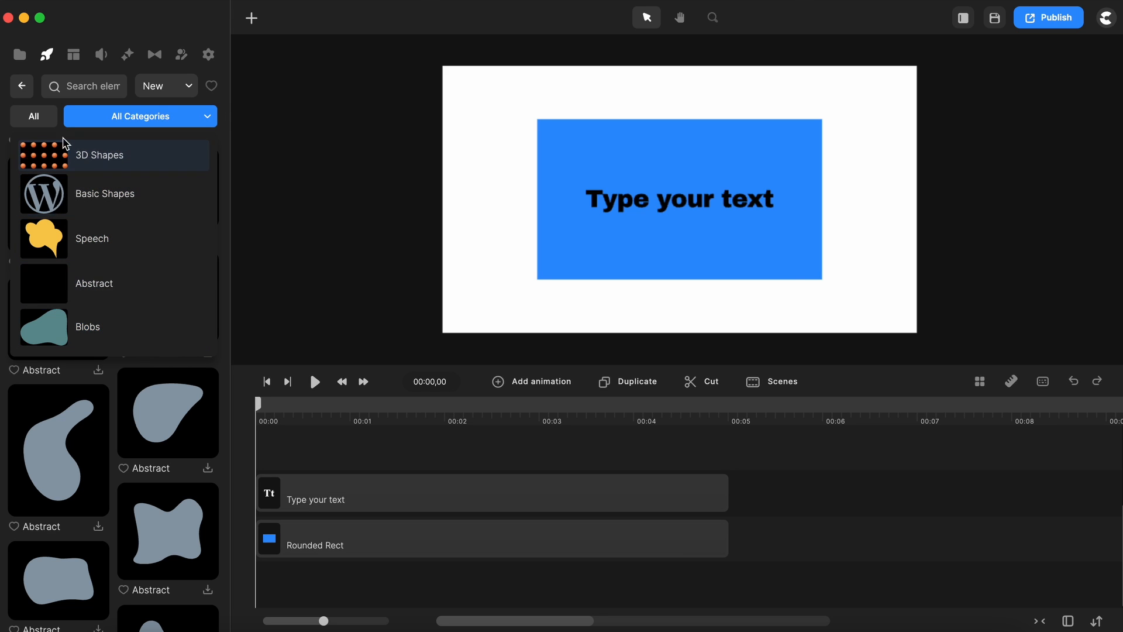
click(41, 117)
click(23, 87)
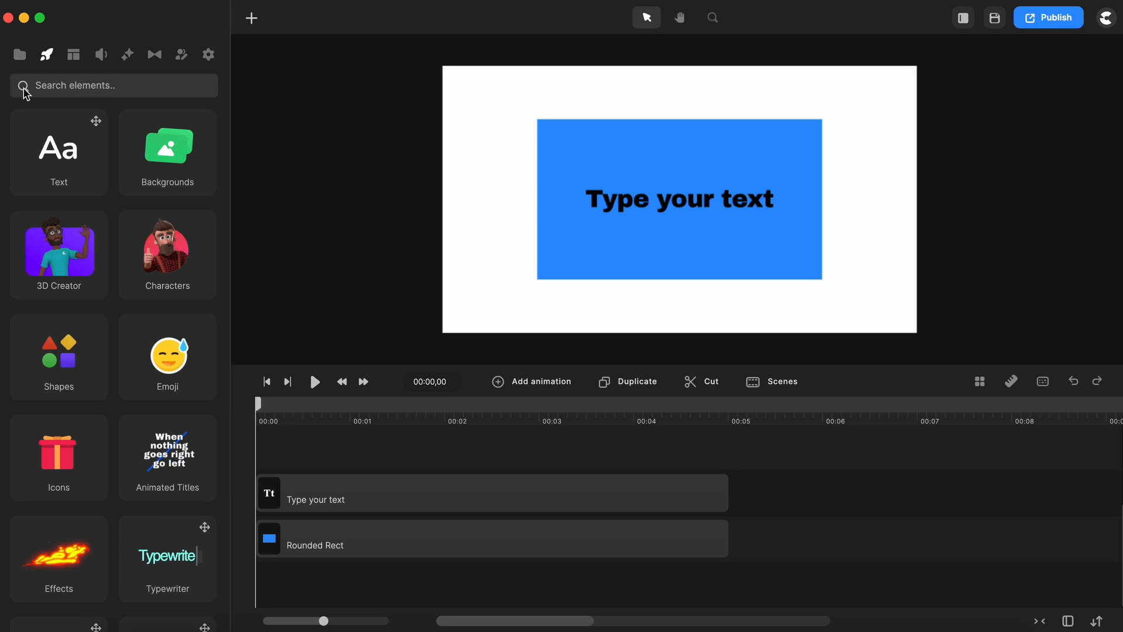
- Look through the animated emojis in the Emoji library and return to the elements overview
scroll(111, 289, down, 3)
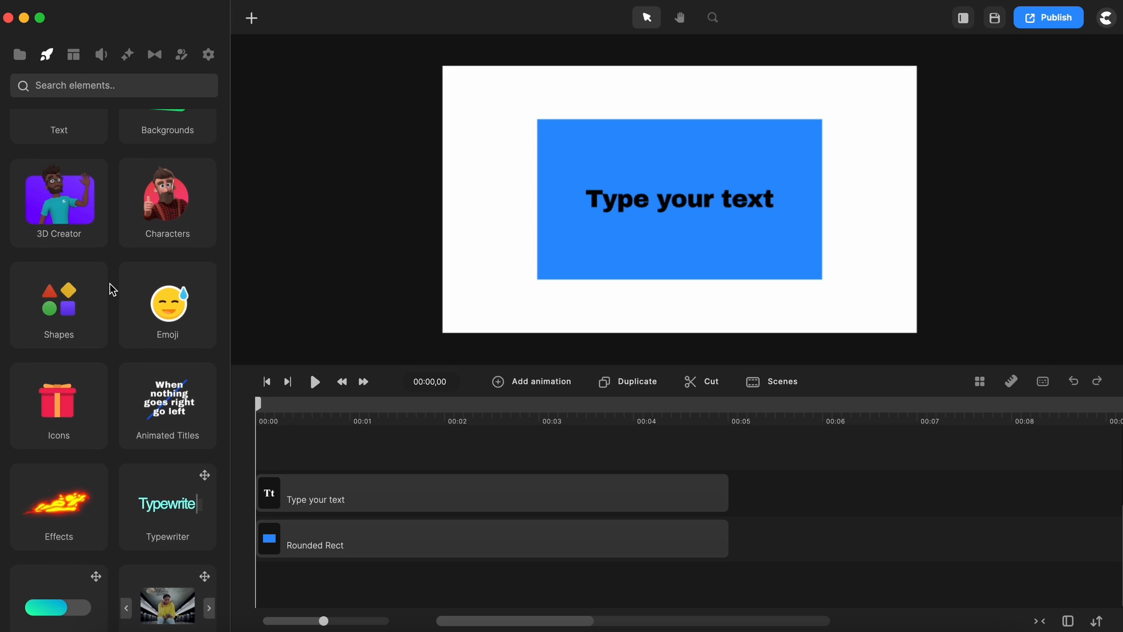
click(174, 309)
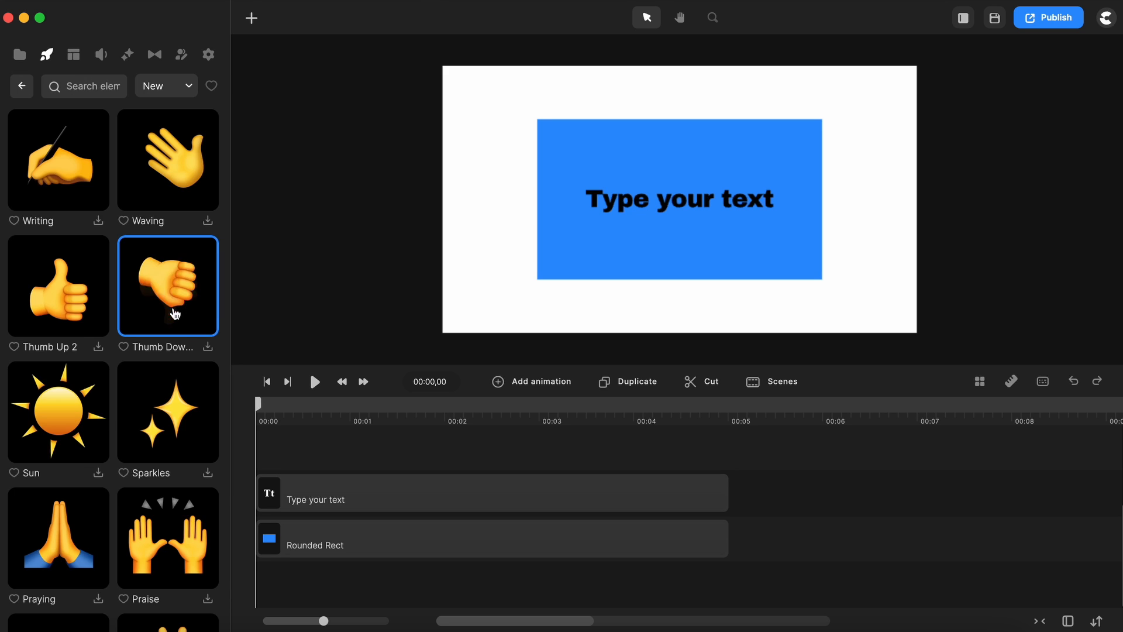
scroll(175, 314, down, 10)
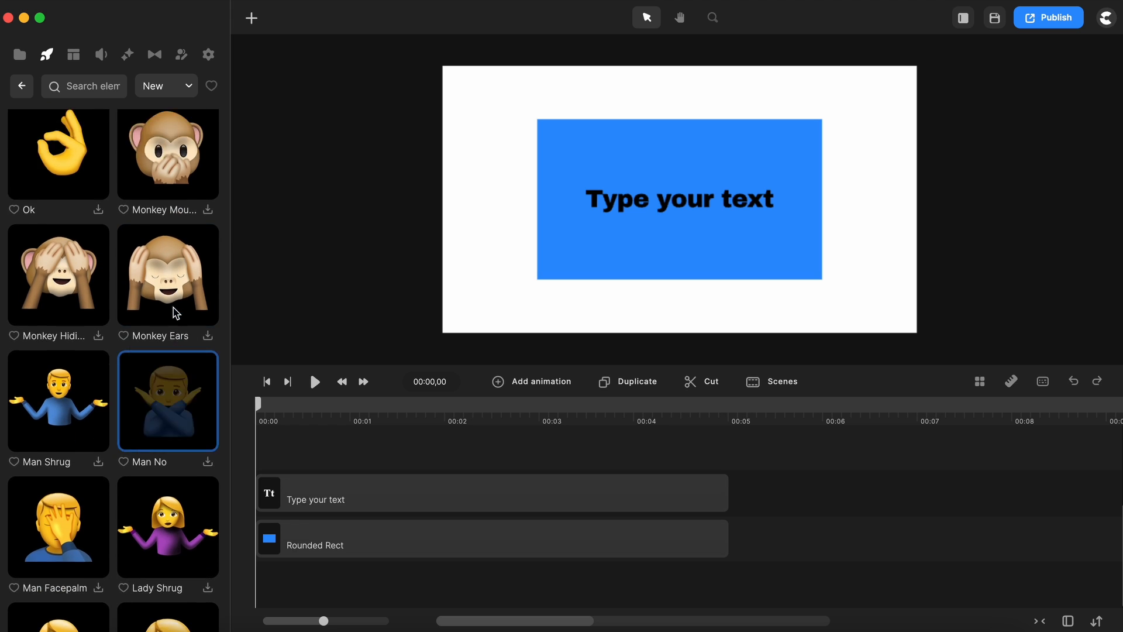
scroll(175, 313, up, 10)
scroll(176, 314, down, 10)
scroll(174, 315, up, 4)
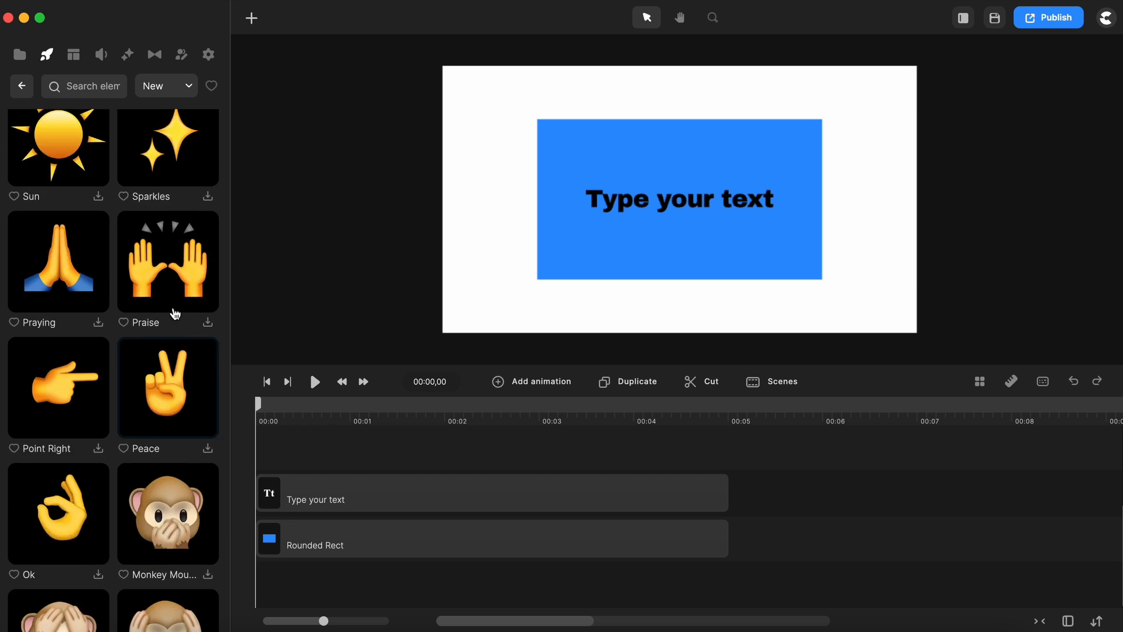
scroll(174, 315, up, 4)
scroll(173, 314, down, 2)
scroll(173, 314, up, 2)
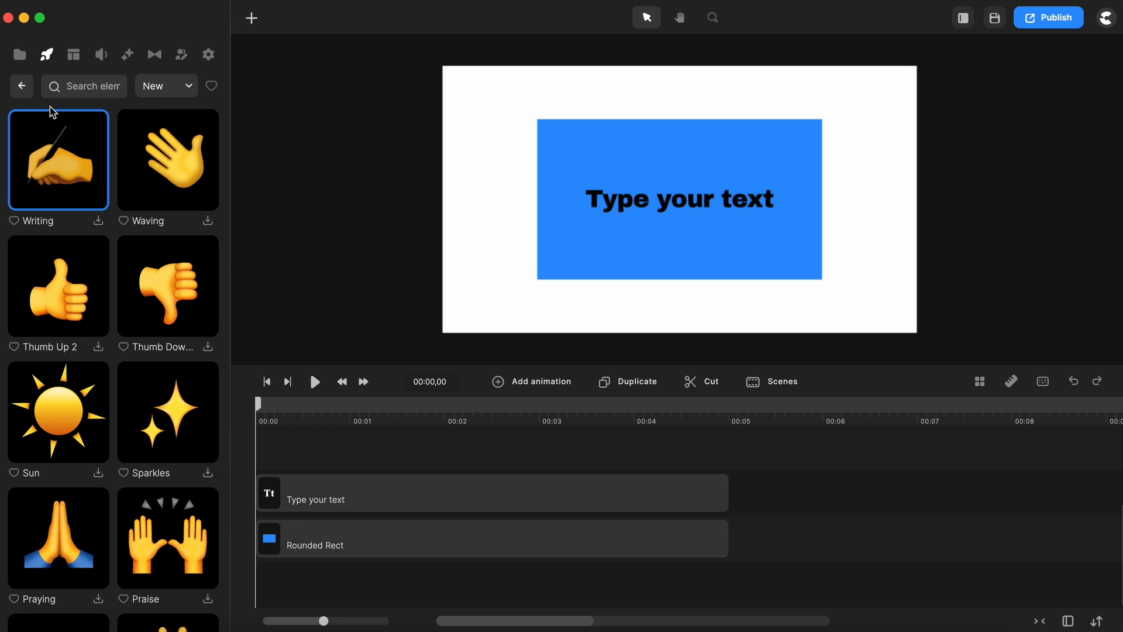
click(22, 86)
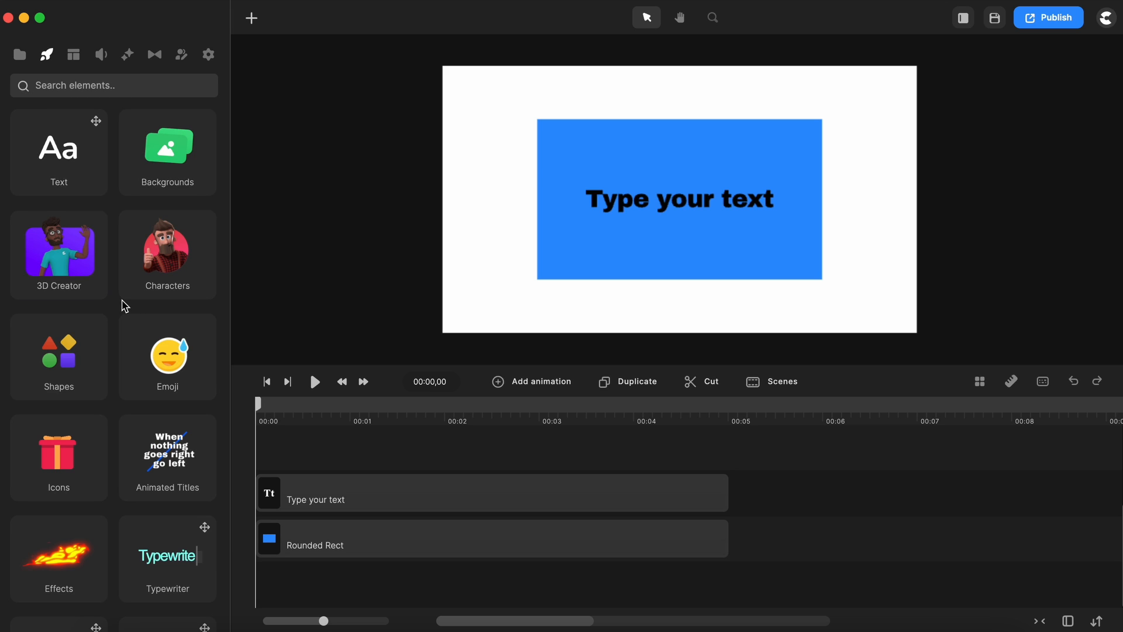
- Open the Icons library, examine its list of categories and return to the elements overview
scroll(123, 305, down, 2)
click(74, 333)
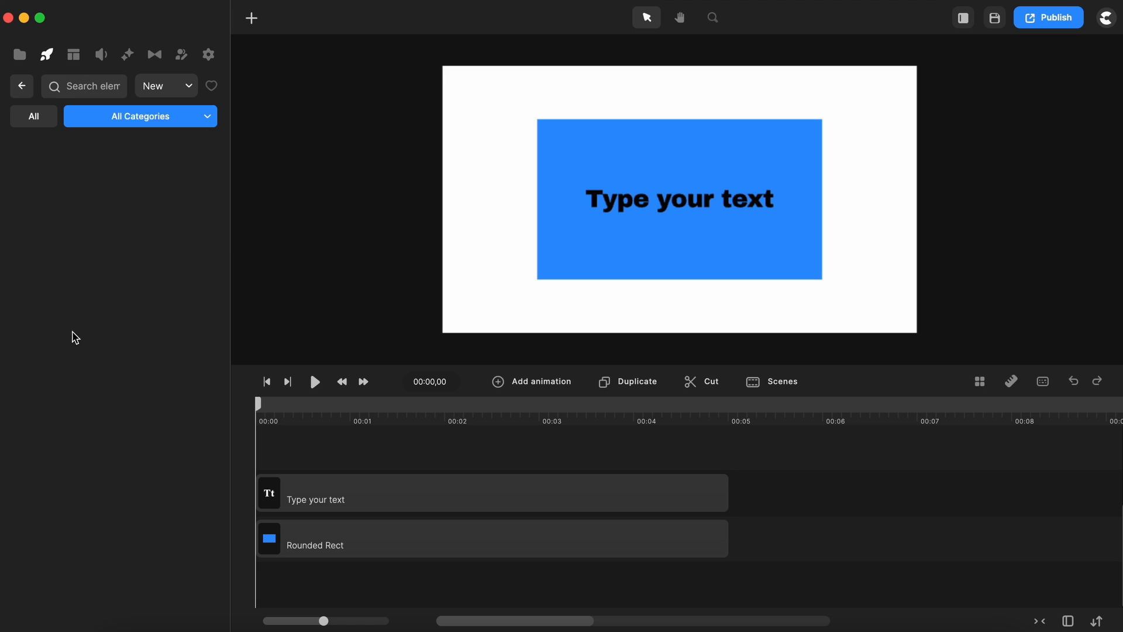
click(205, 118)
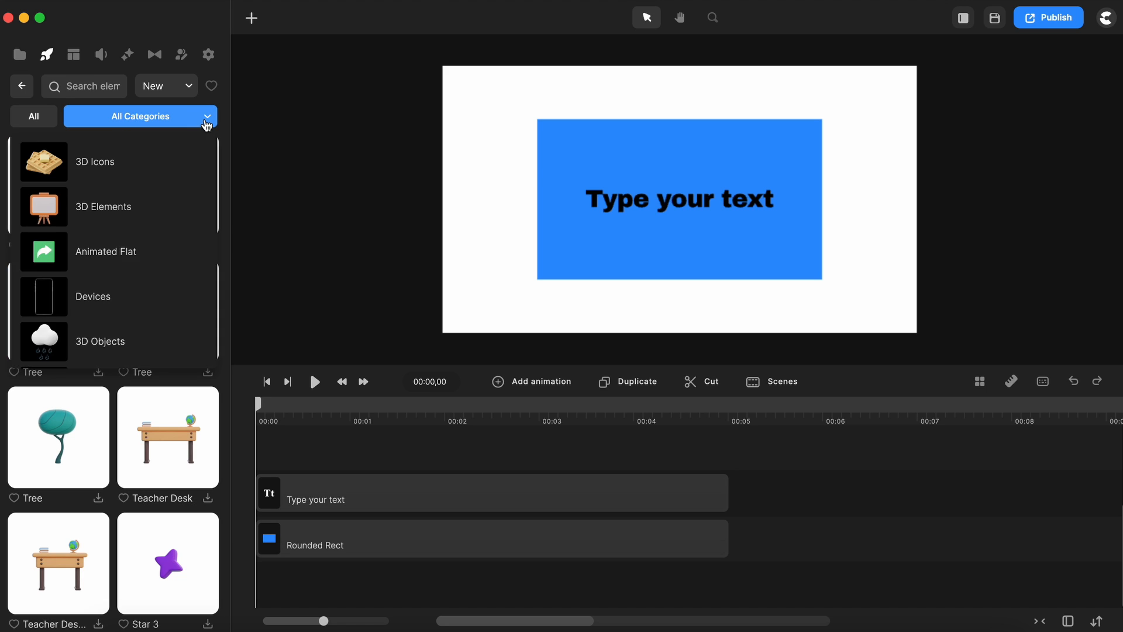
scroll(149, 234, down, 3)
scroll(148, 255, down, 4)
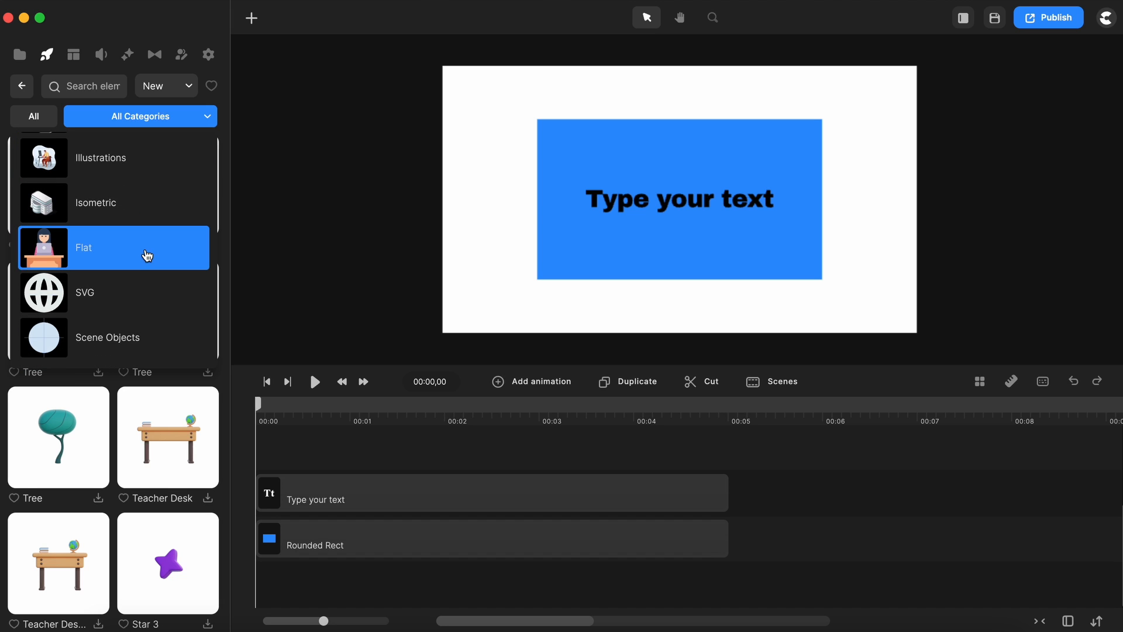
scroll(147, 255, up, 5)
scroll(146, 254, up, 3)
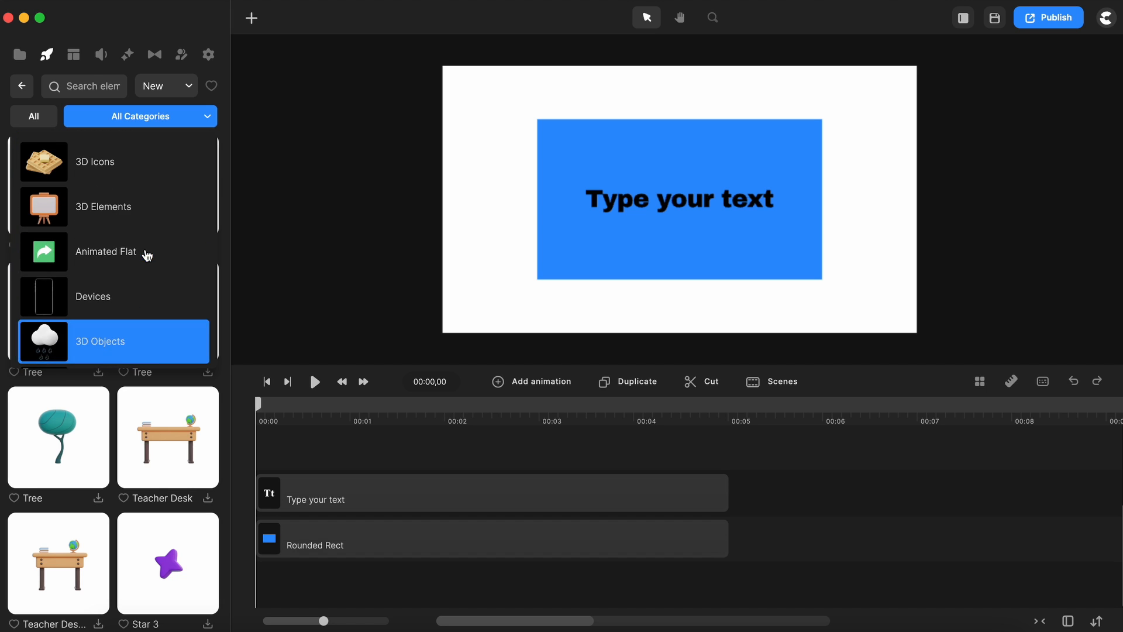
click(35, 124)
click(20, 88)
- Open the Animated Titles library from the elements overview and widen the library panel for larger previews
scroll(132, 354, down, 4)
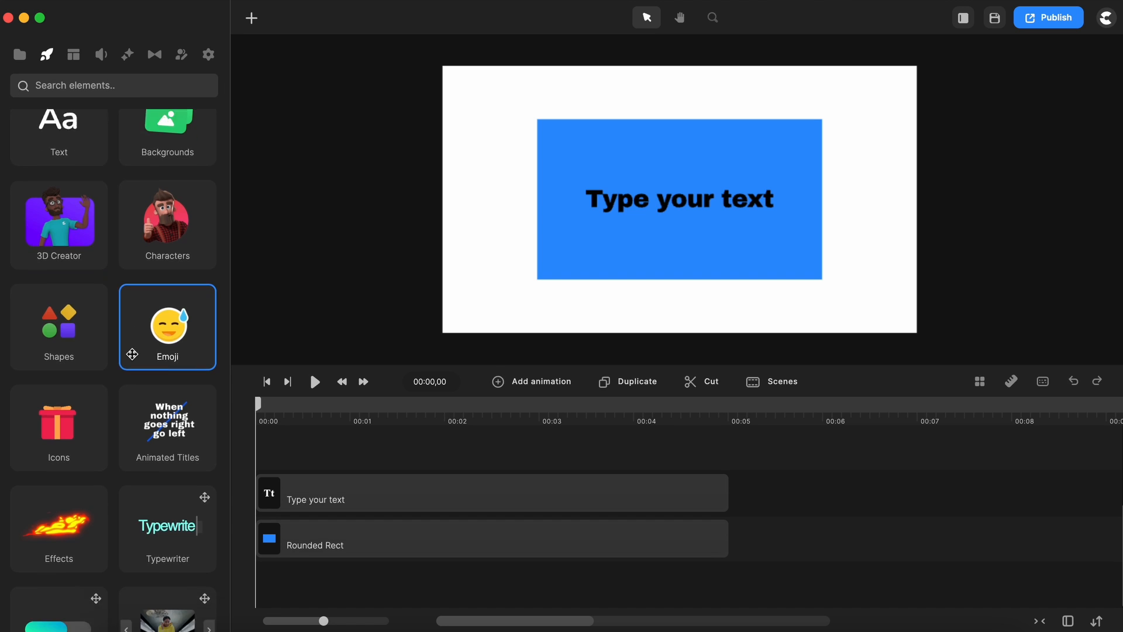
scroll(132, 354, down, 1)
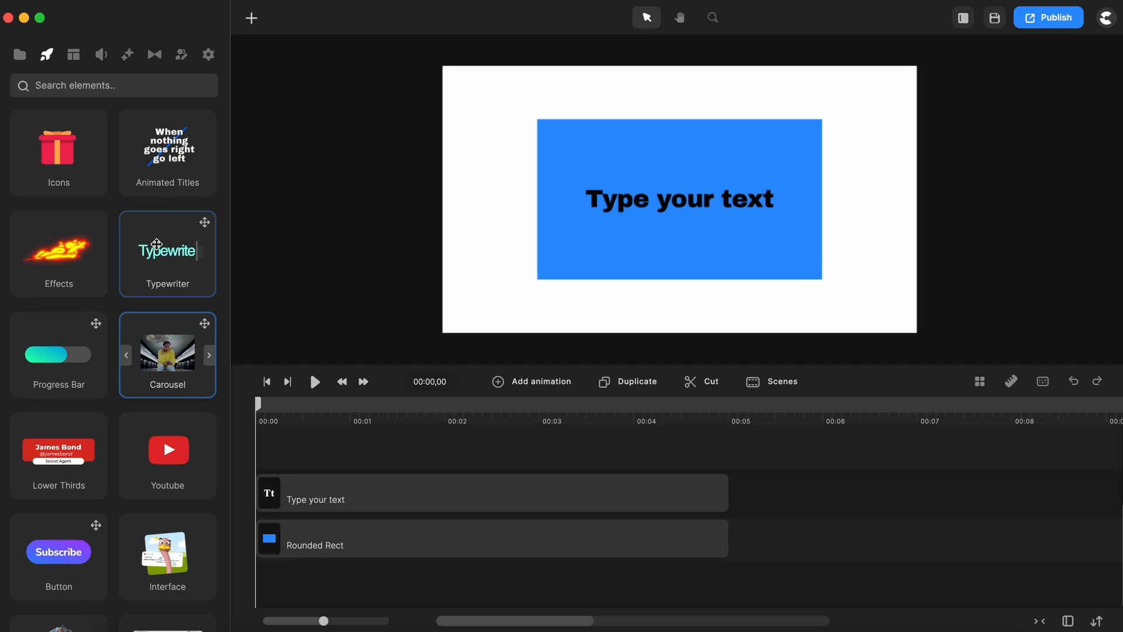
click(167, 186)
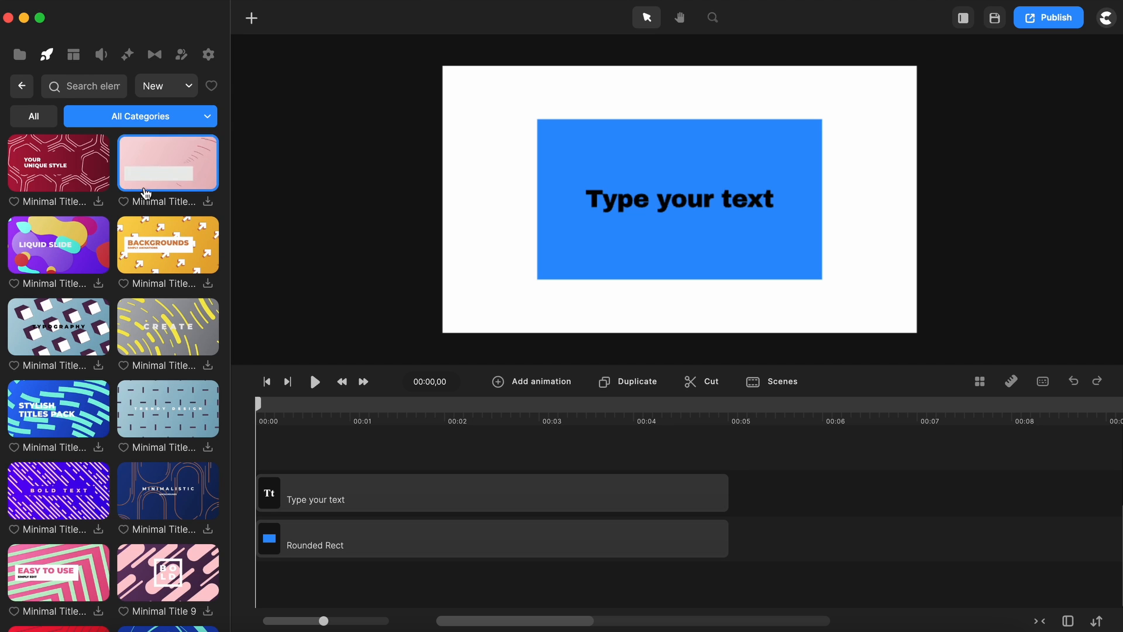
drag(230, 216, 383, 230)
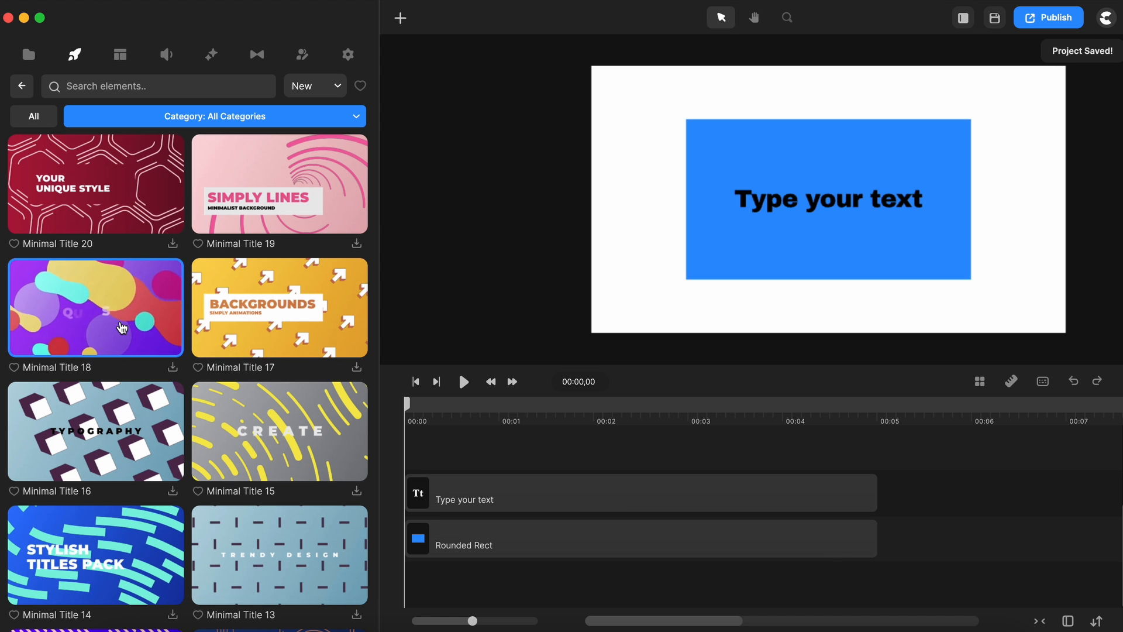
- Look through the animated title designs and return to the elements overview
scroll(121, 327, down, 2)
scroll(111, 329, down, 2)
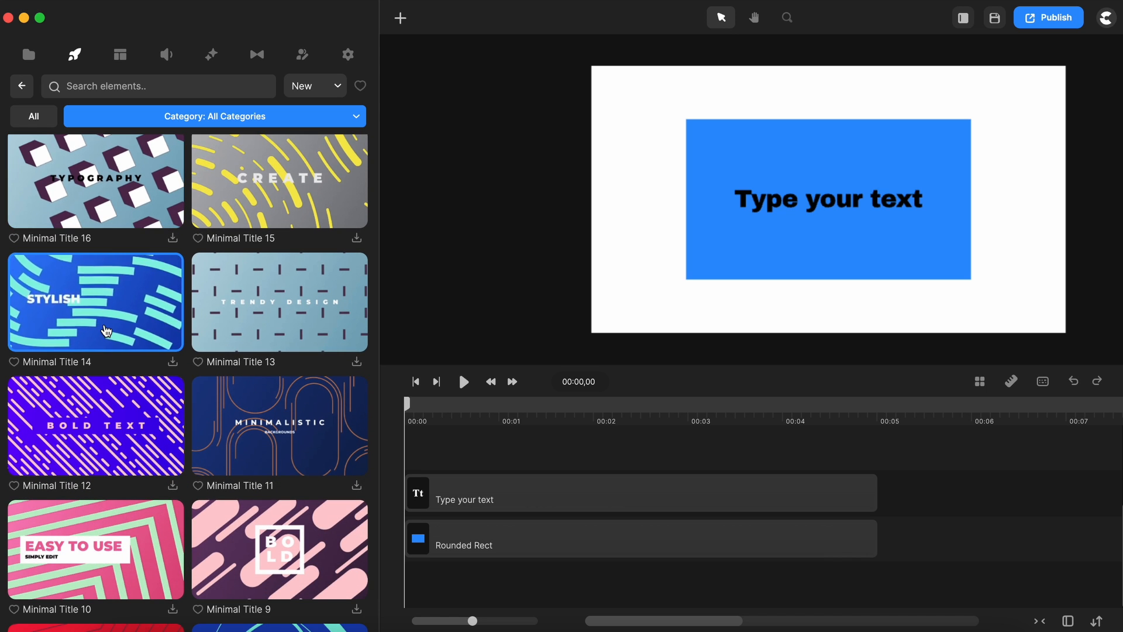
scroll(106, 332, down, 2)
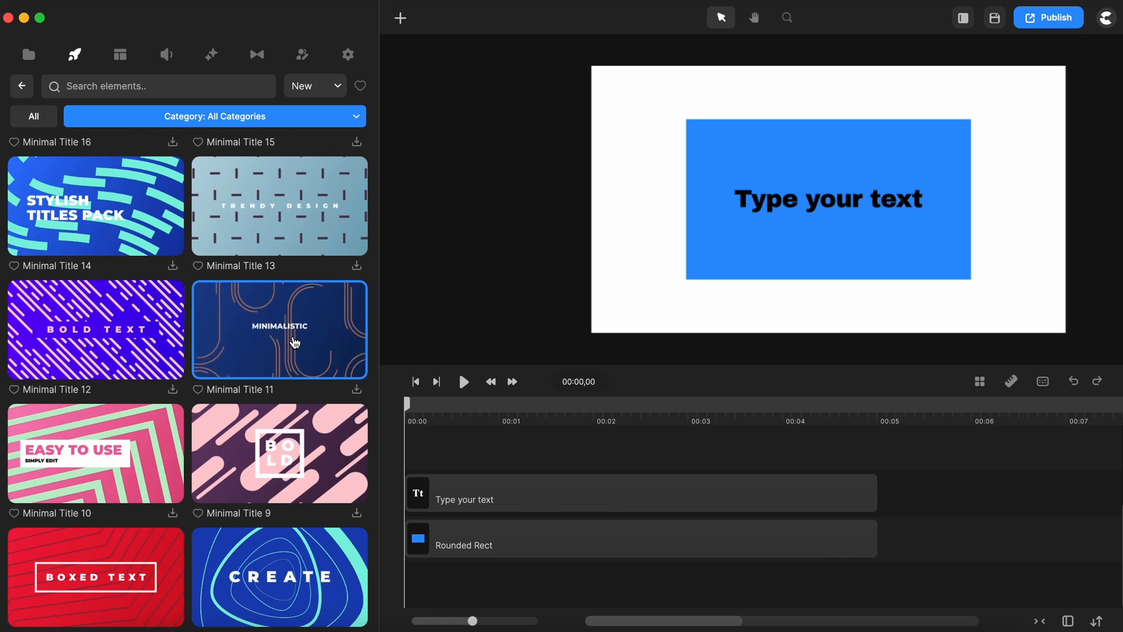
scroll(295, 343, up, 6)
click(27, 88)
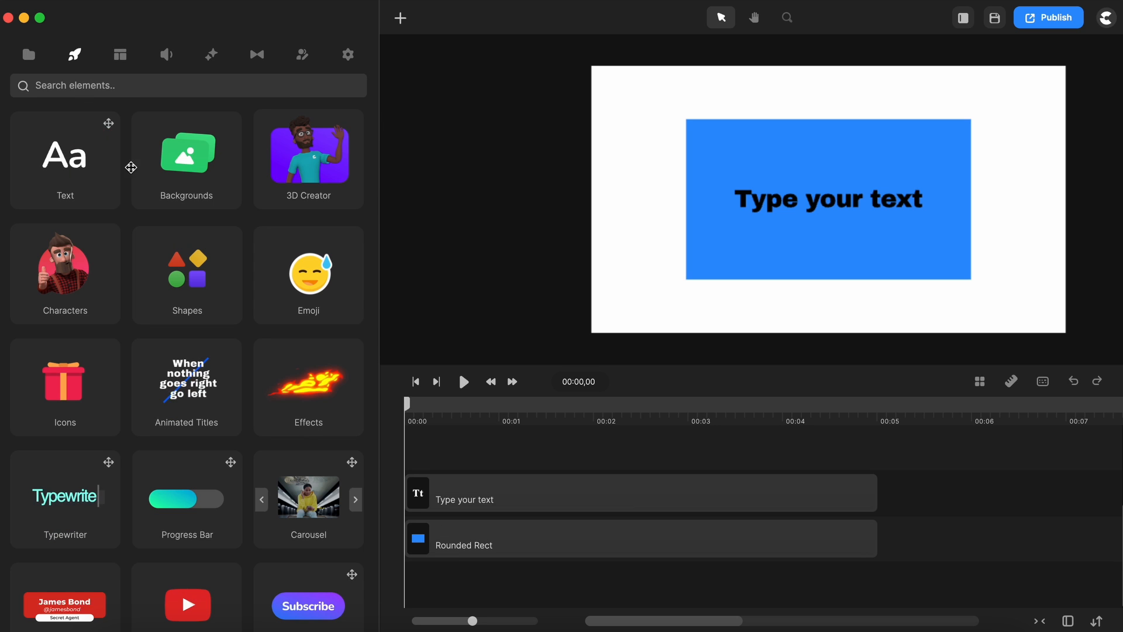
- Open the Effects library and look through the effects across all categories
scroll(351, 367, down, 2)
scroll(351, 367, down, 2)
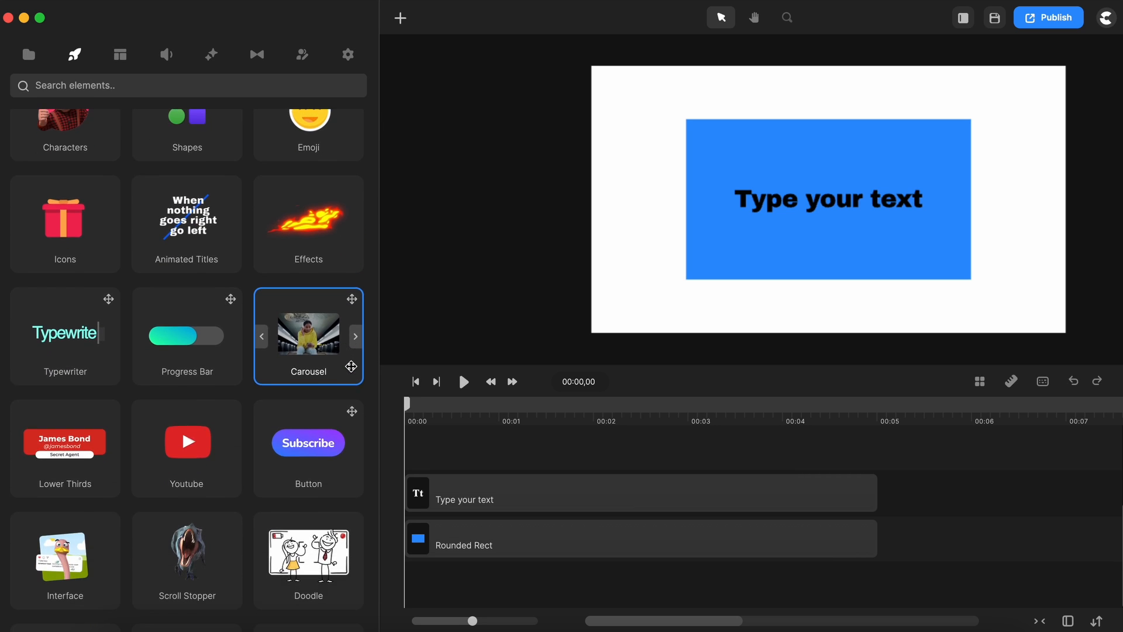
scroll(328, 175, up, 2)
scroll(293, 176, down, 2)
click(322, 185)
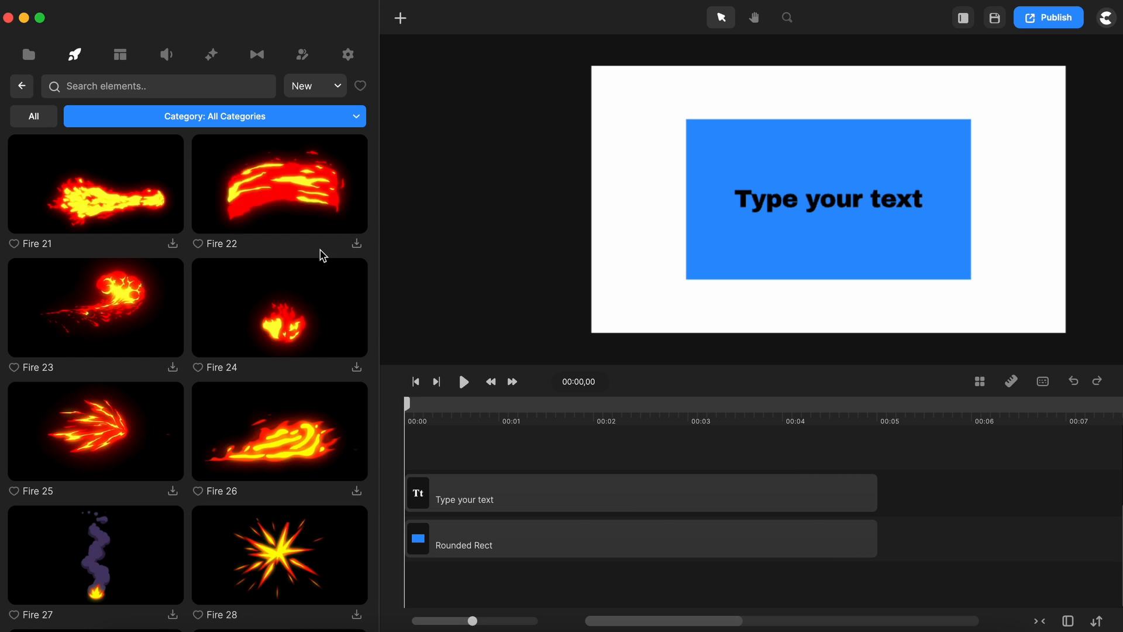
scroll(314, 367, down, 8)
- Filter the effects by the Smoke category and by the Explosions category to view their animations
click(132, 116)
click(131, 187)
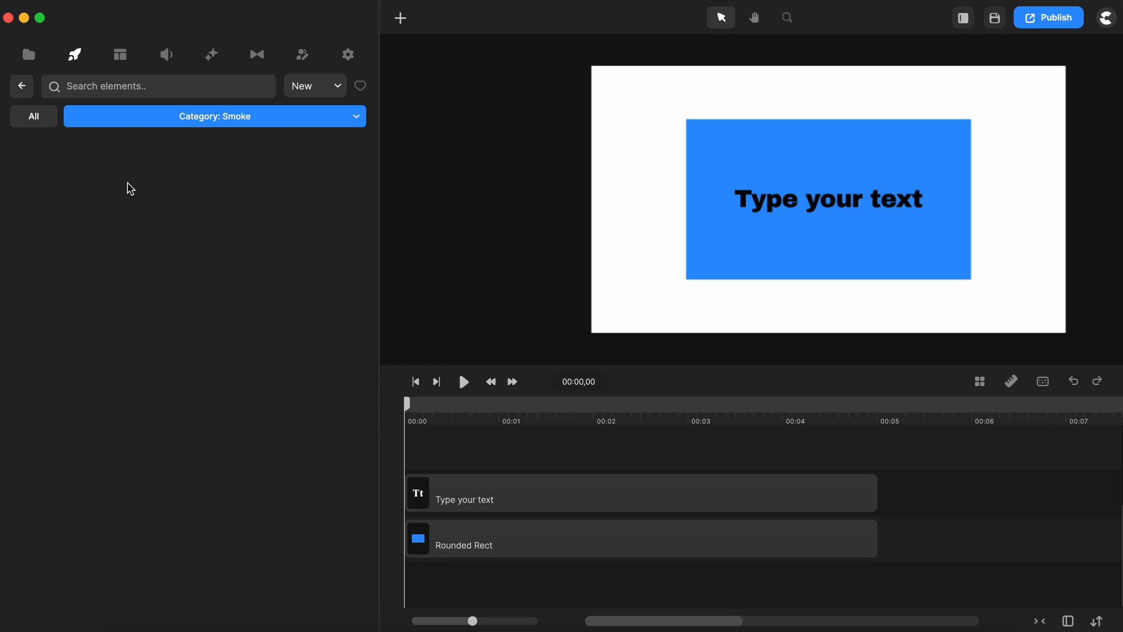
click(215, 116)
click(188, 219)
scroll(169, 315, down, 2)
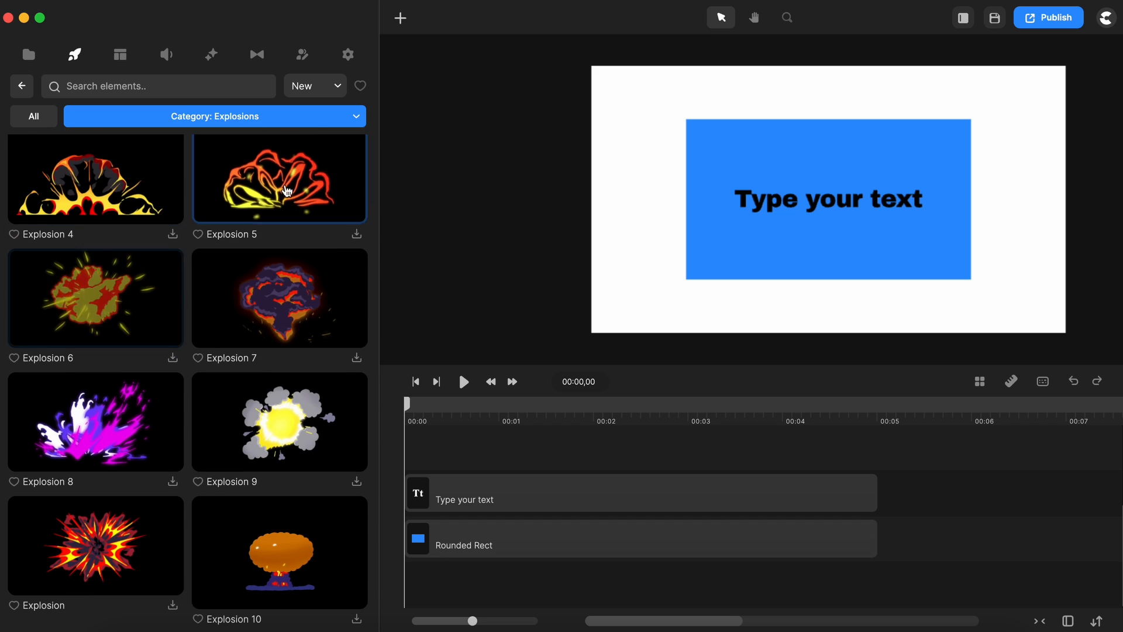
- View the effects in the Electric and Line Elements categories
click(215, 117)
click(117, 259)
scroll(131, 440, up, 5)
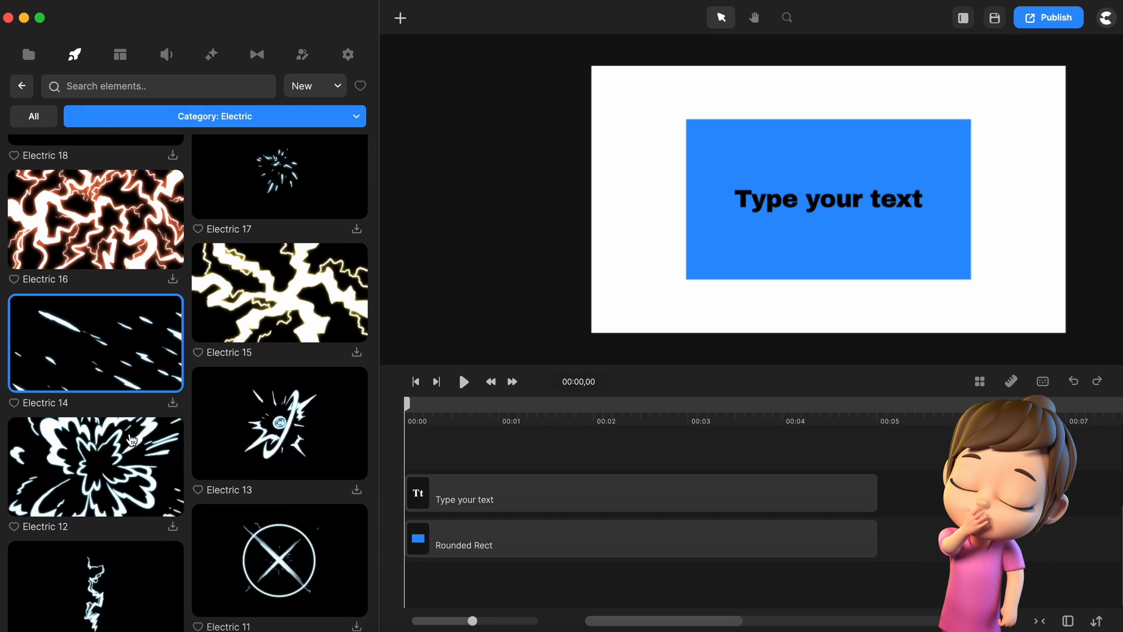
click(214, 117)
click(170, 297)
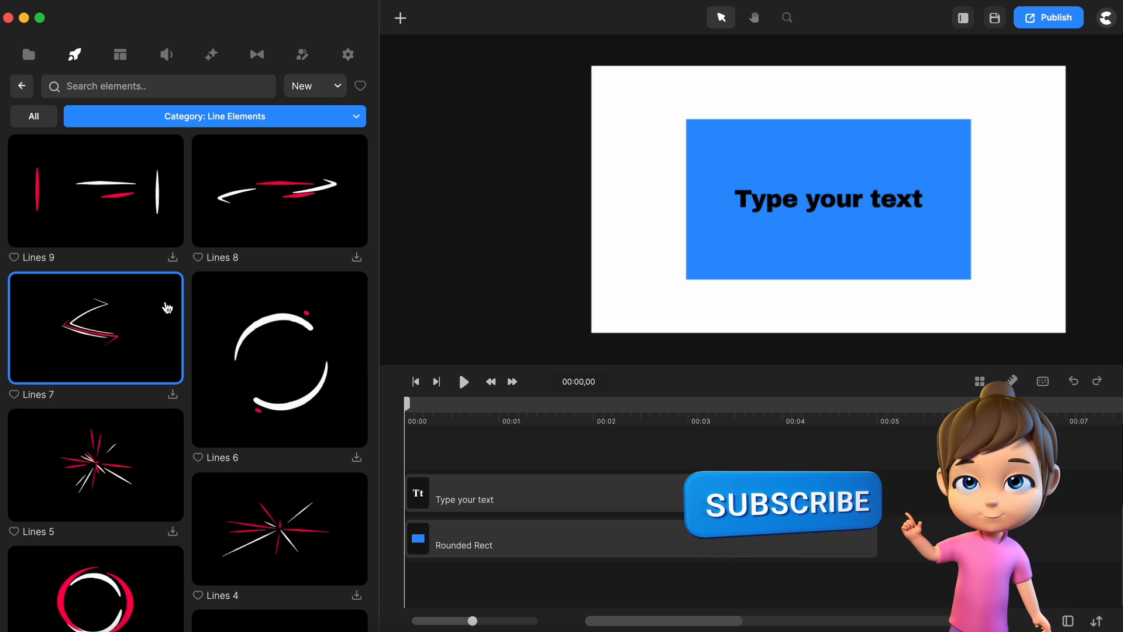
scroll(165, 306, down, 6)
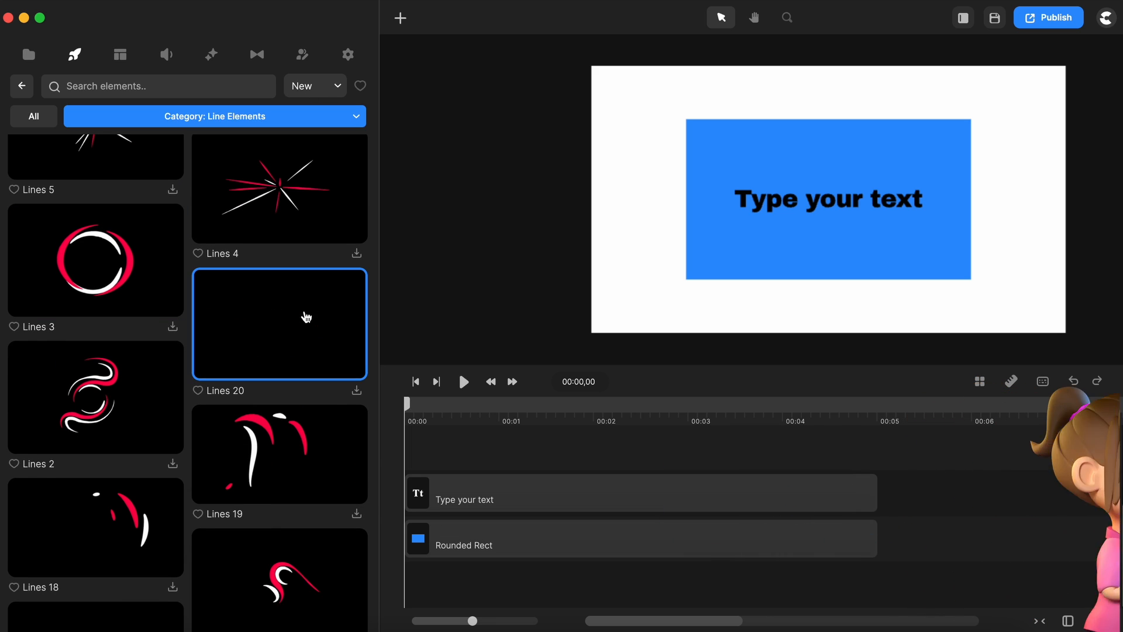
- View the Energy and Liquid Lines effects and return to the elements overview
click(214, 116)
click(163, 327)
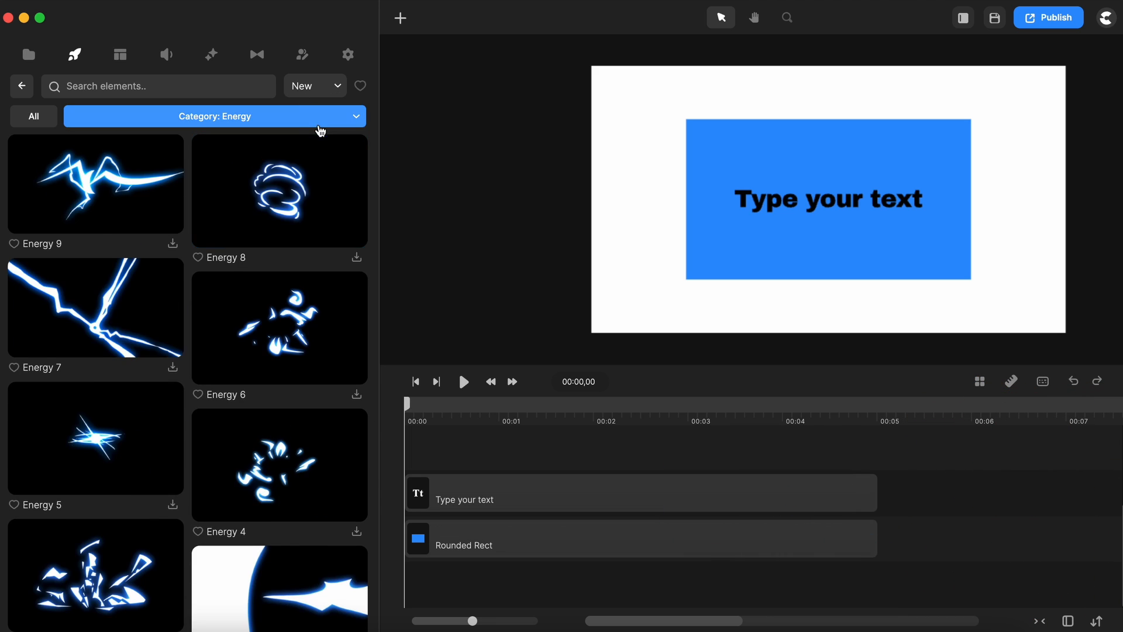
click(321, 118)
click(166, 358)
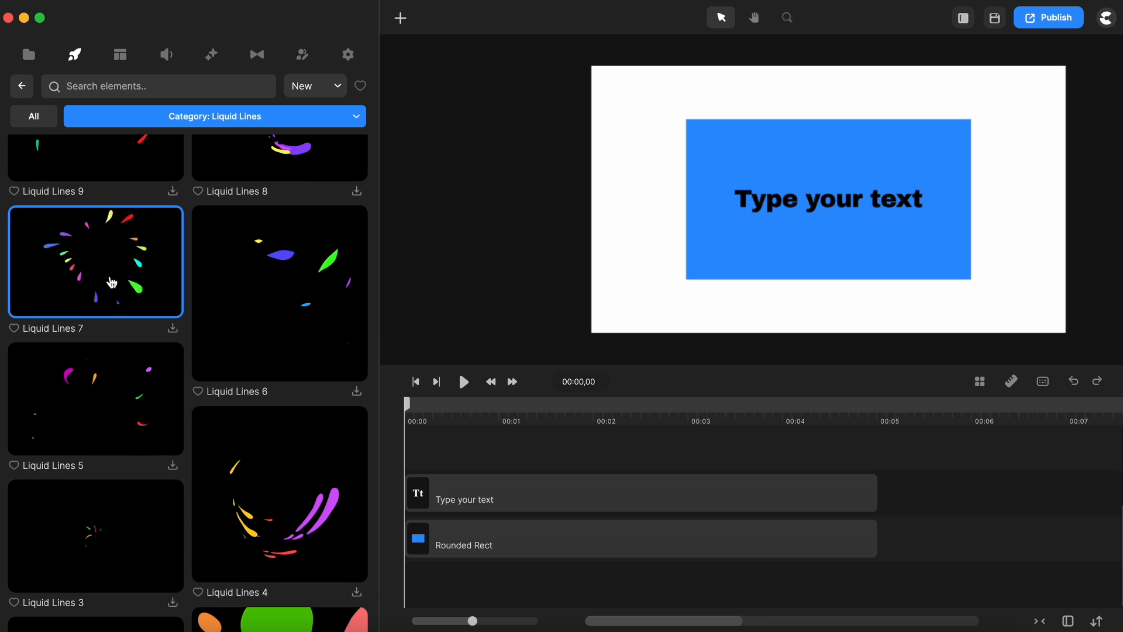
click(353, 119)
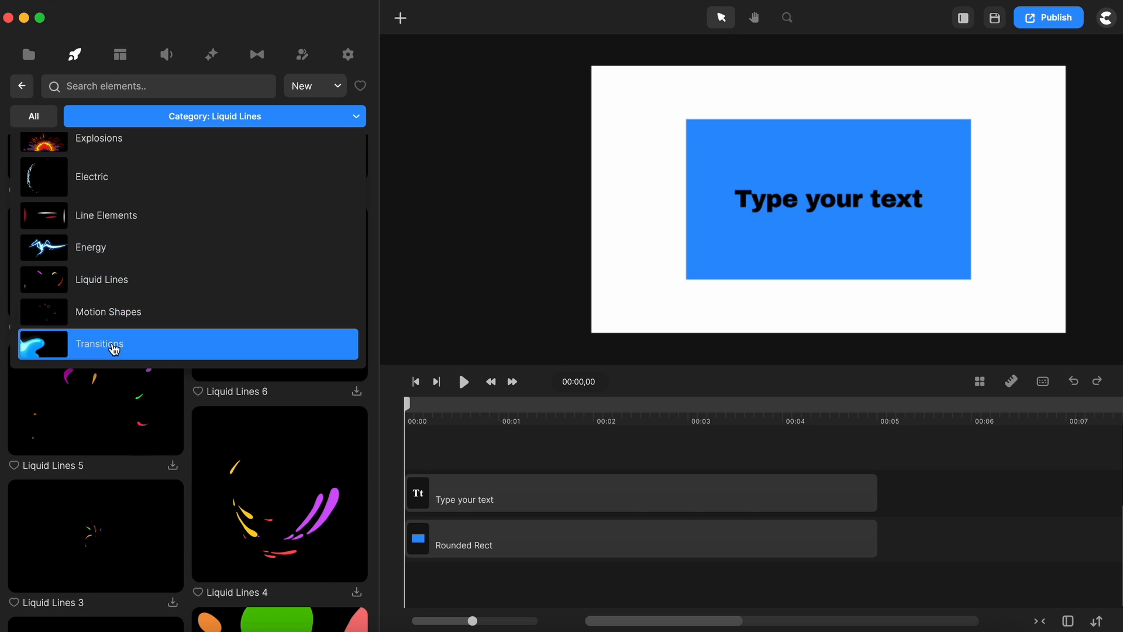
click(22, 86)
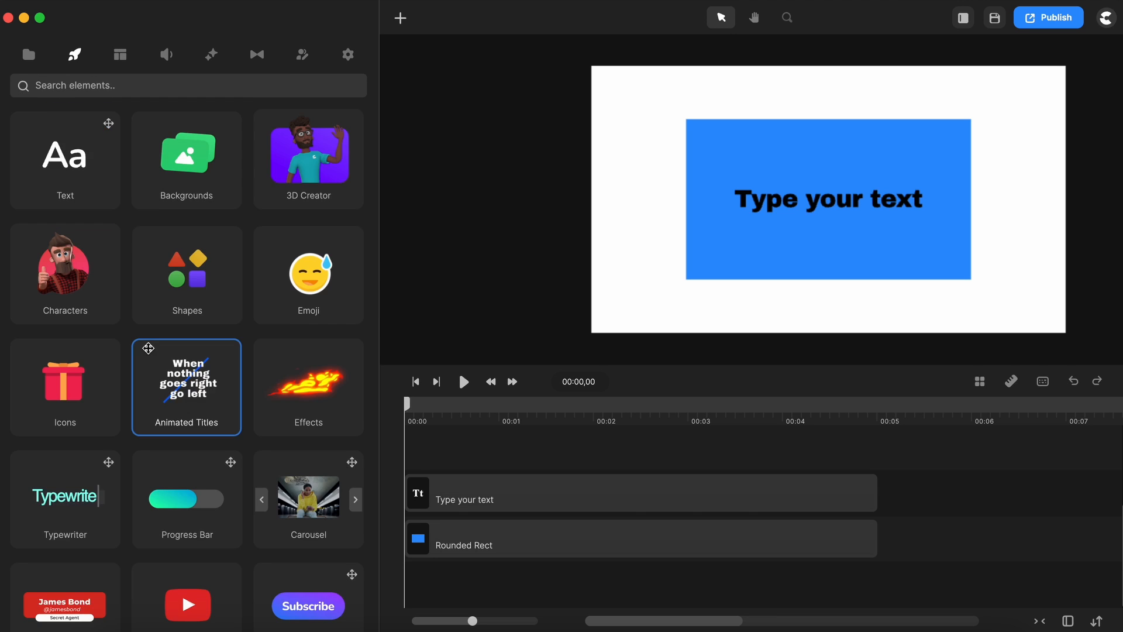
- Add a Typewriter element to the canvas and move the playhead to 00:00,07 to preview its typing
scroll(149, 343, down, 2)
scroll(149, 342, down, 3)
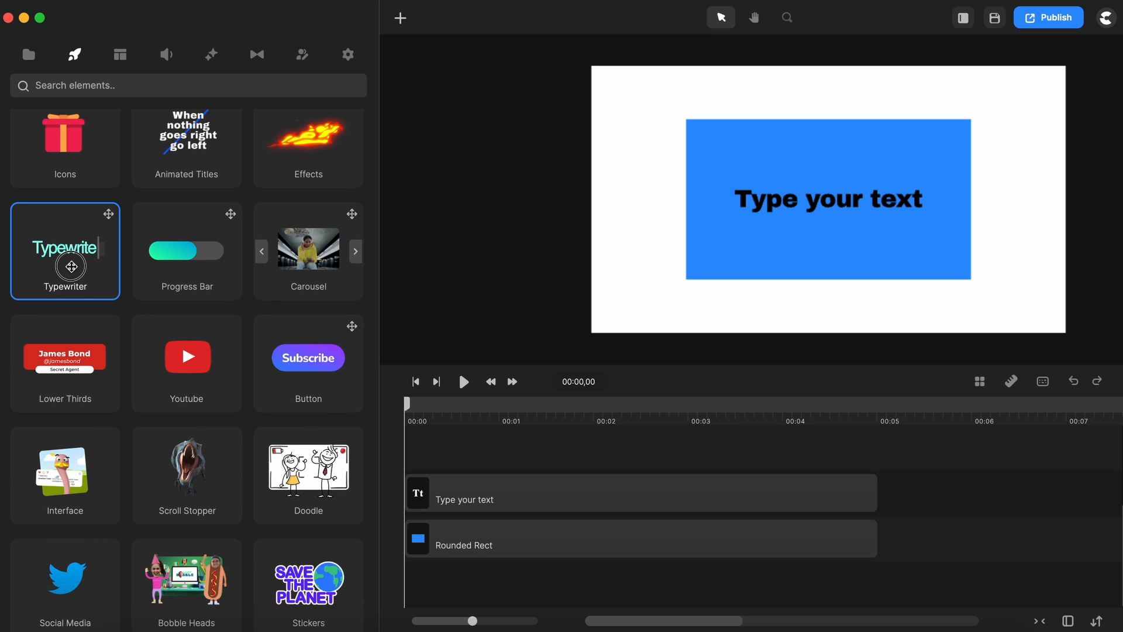
drag(70, 266, 727, 241)
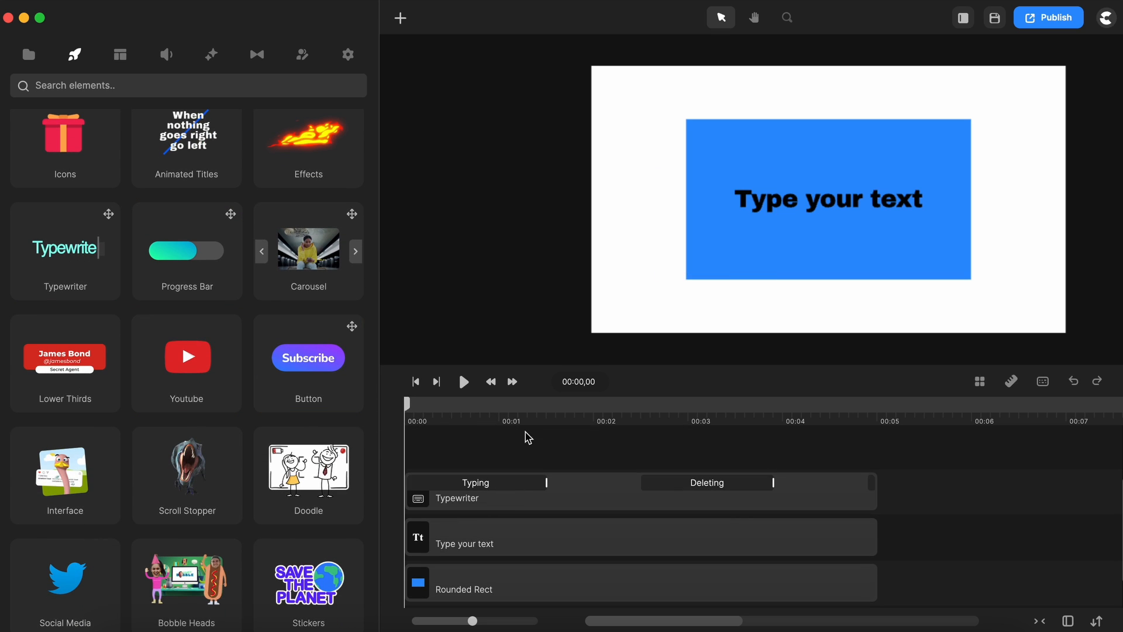
drag(407, 404, 432, 415)
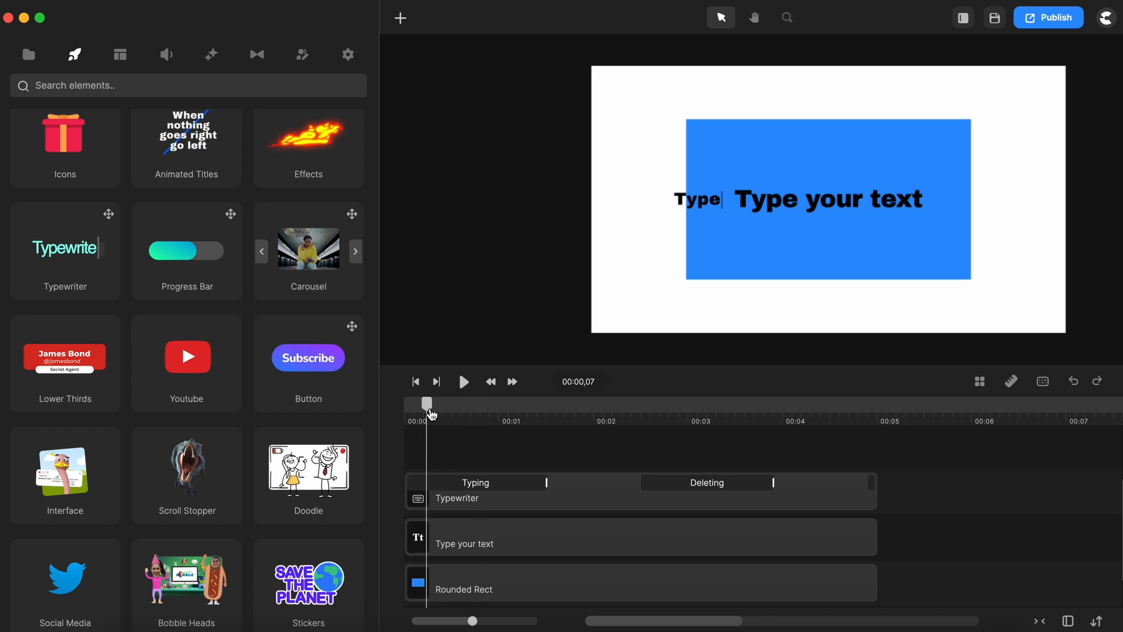
- Add a Progress Bar element to the project and preview its fill with the playhead at 00:01,02
drag(179, 250, 605, 291)
click(587, 493)
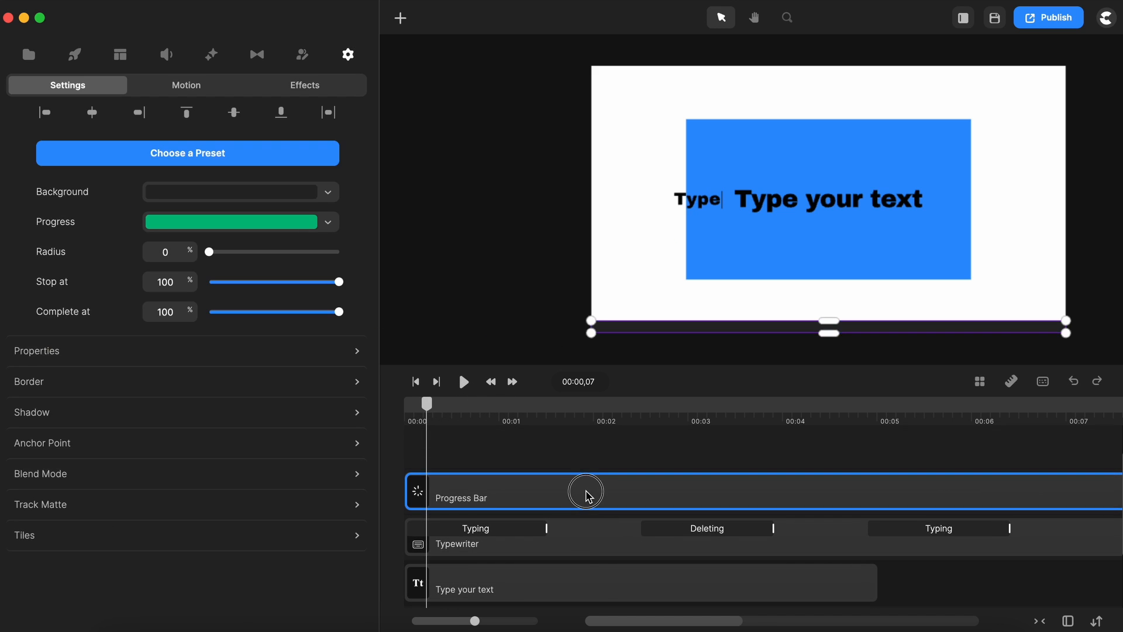
drag(428, 403, 506, 419)
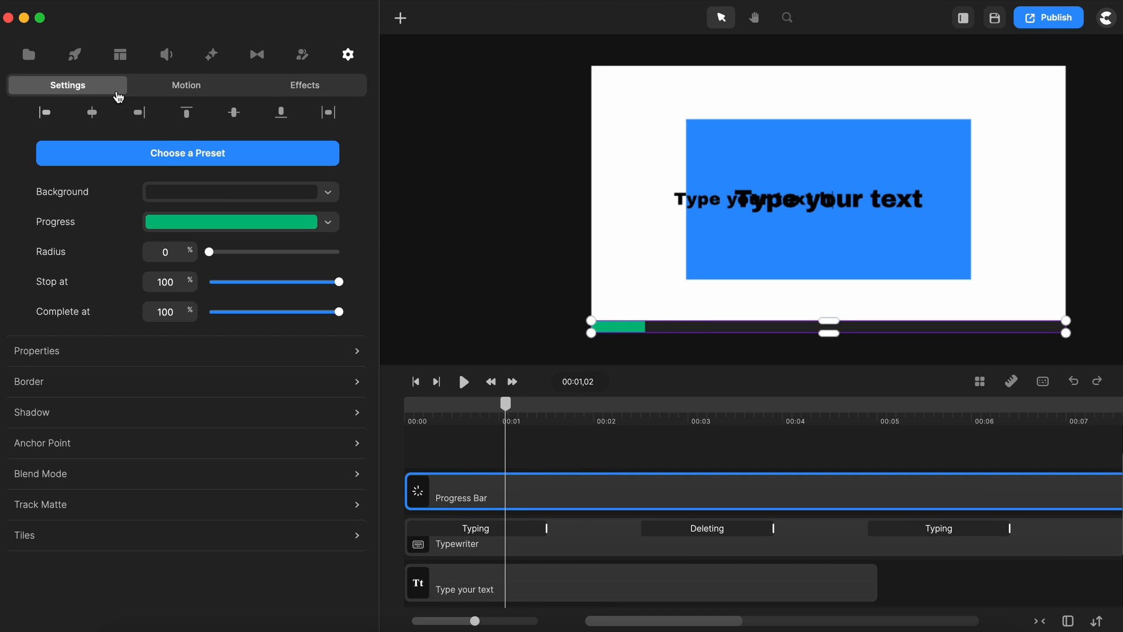
click(547, 459)
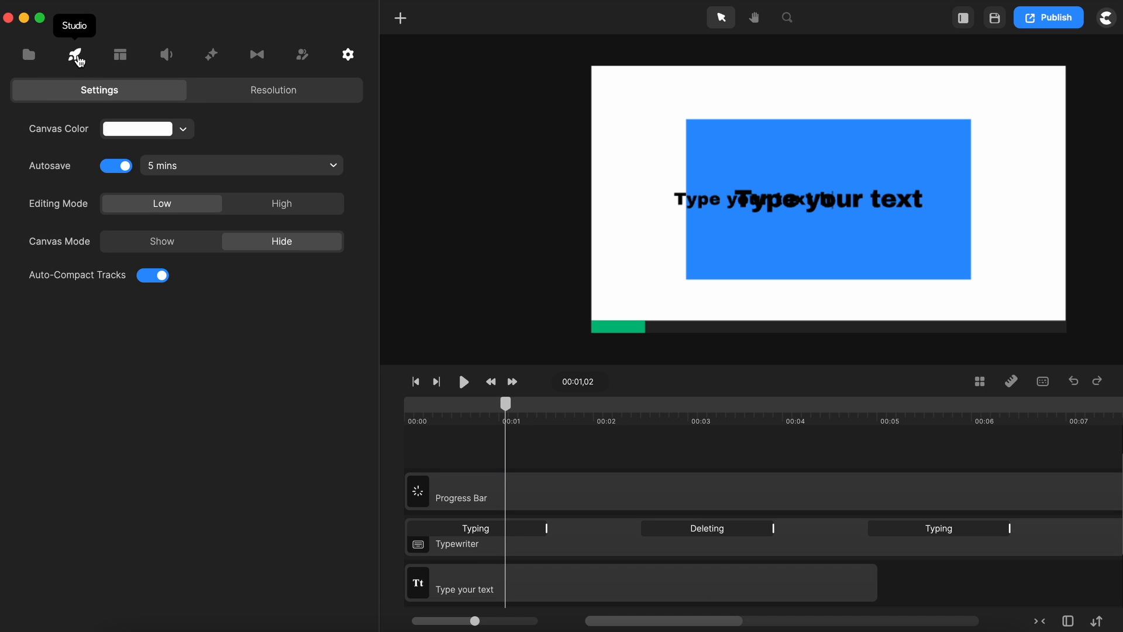
- Reopen the Studio elements overview and look through the remaining element types, from Carousel to Text Box
click(76, 55)
scroll(193, 380, down, 5)
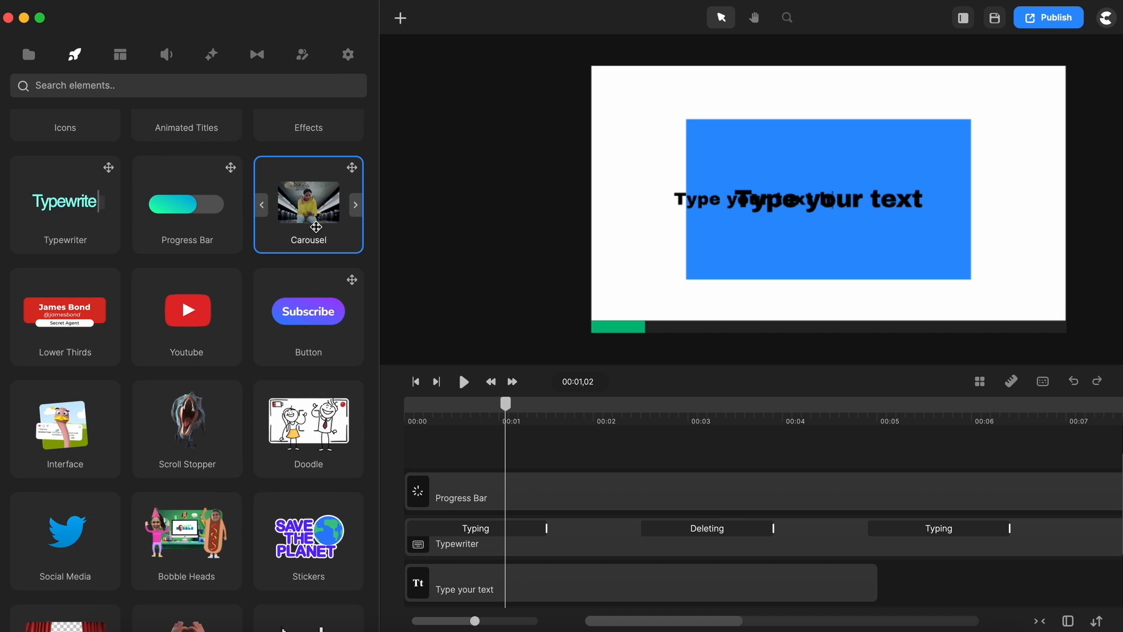
scroll(65, 316, down, 3)
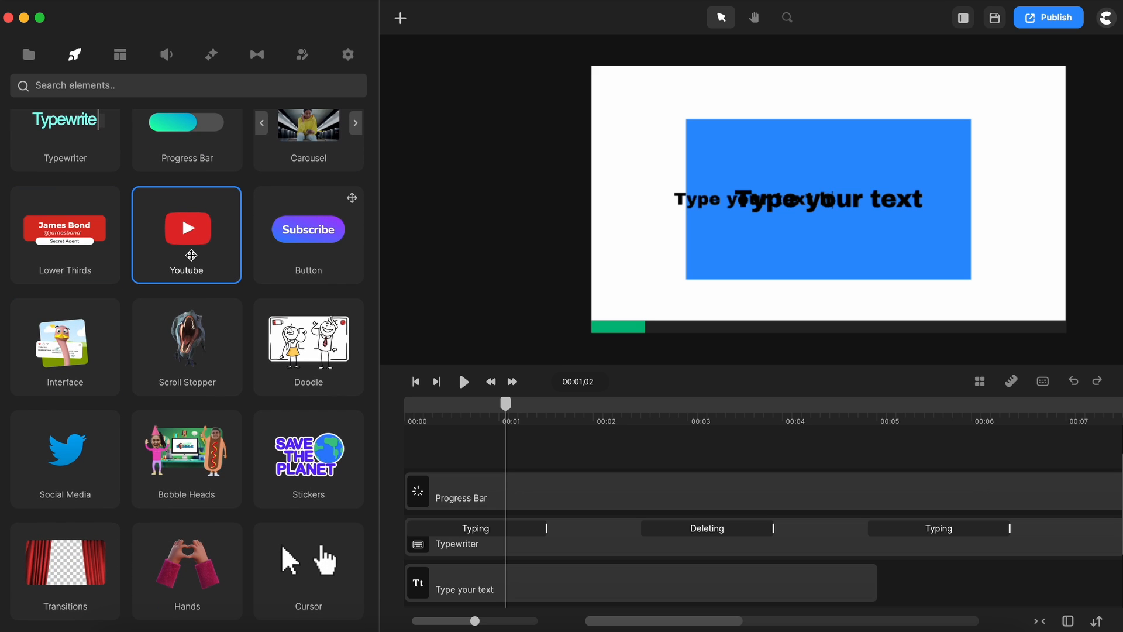
scroll(256, 280, down, 5)
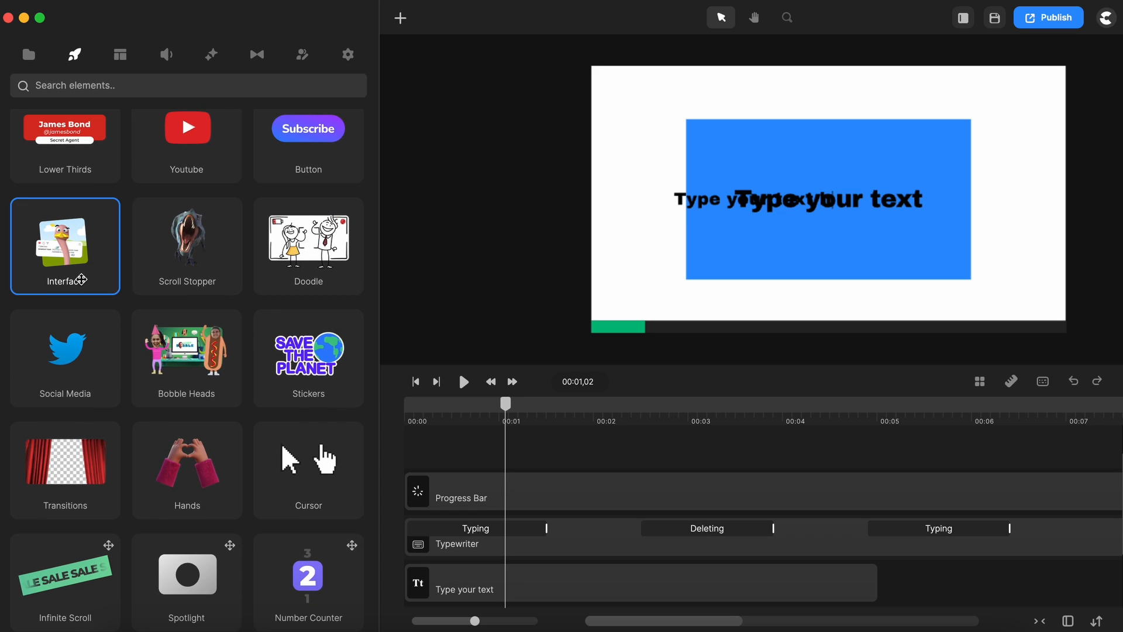
scroll(300, 246, down, 2)
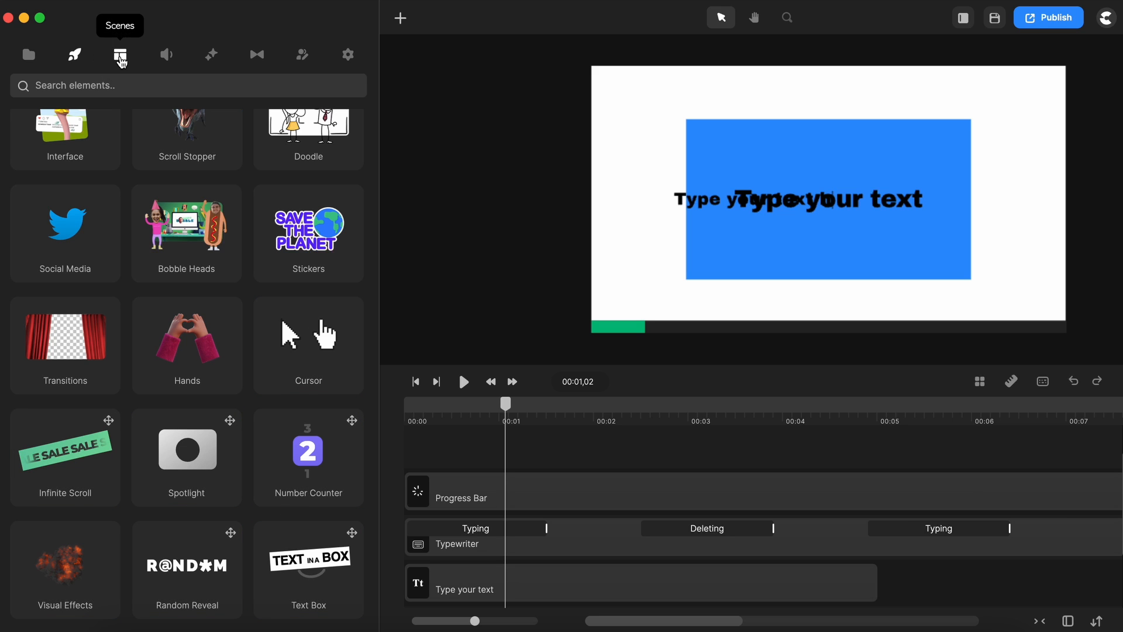
- Open the premade Scenes library, widen its panel and preview scene packs such as Clay and User Interface
click(121, 59)
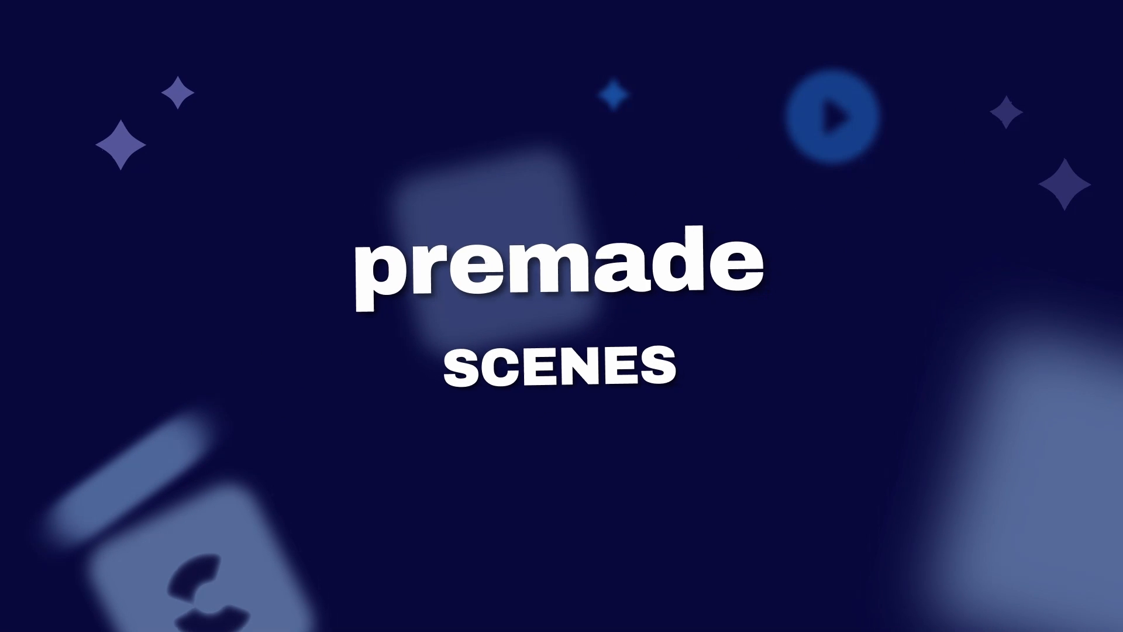
mouse_move(180, 284)
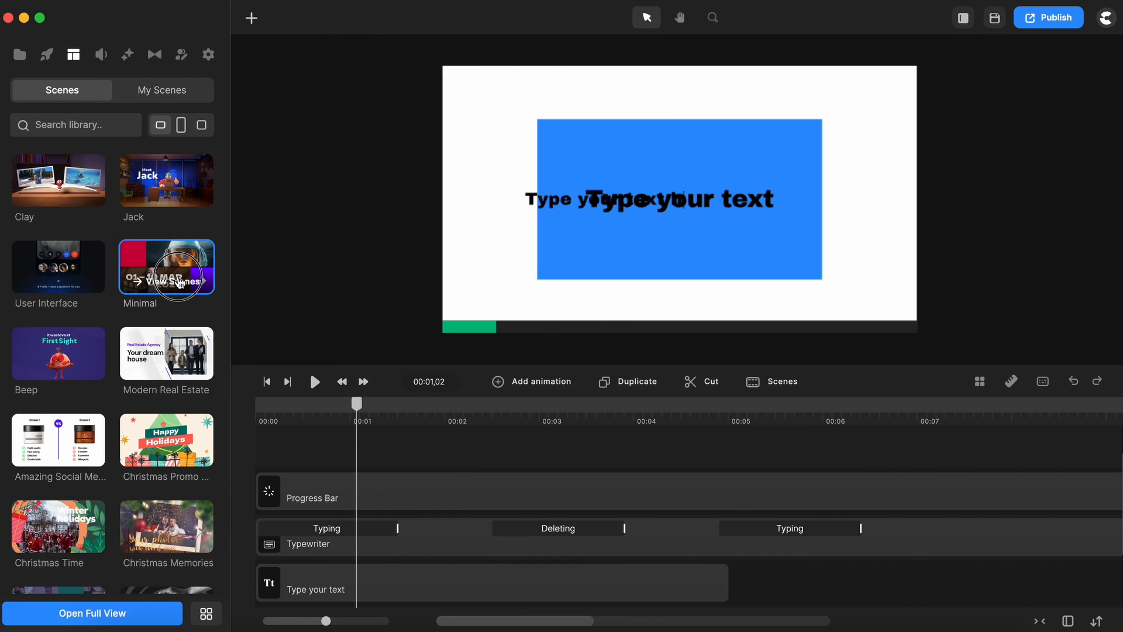
drag(231, 281, 456, 275)
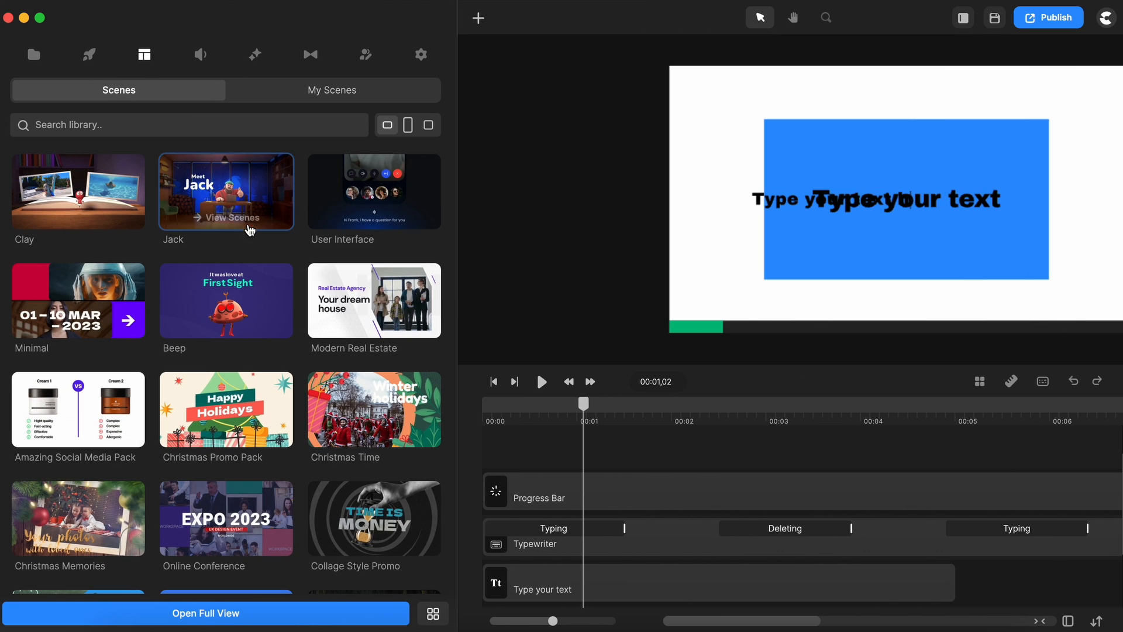
mouse_move(76, 209)
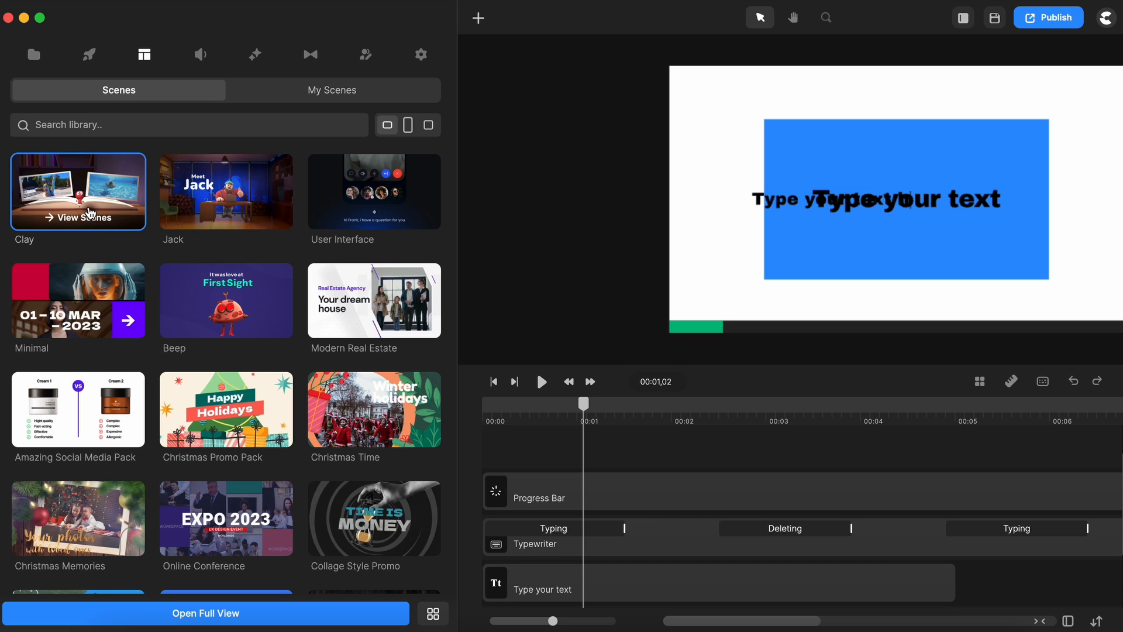
mouse_move(367, 216)
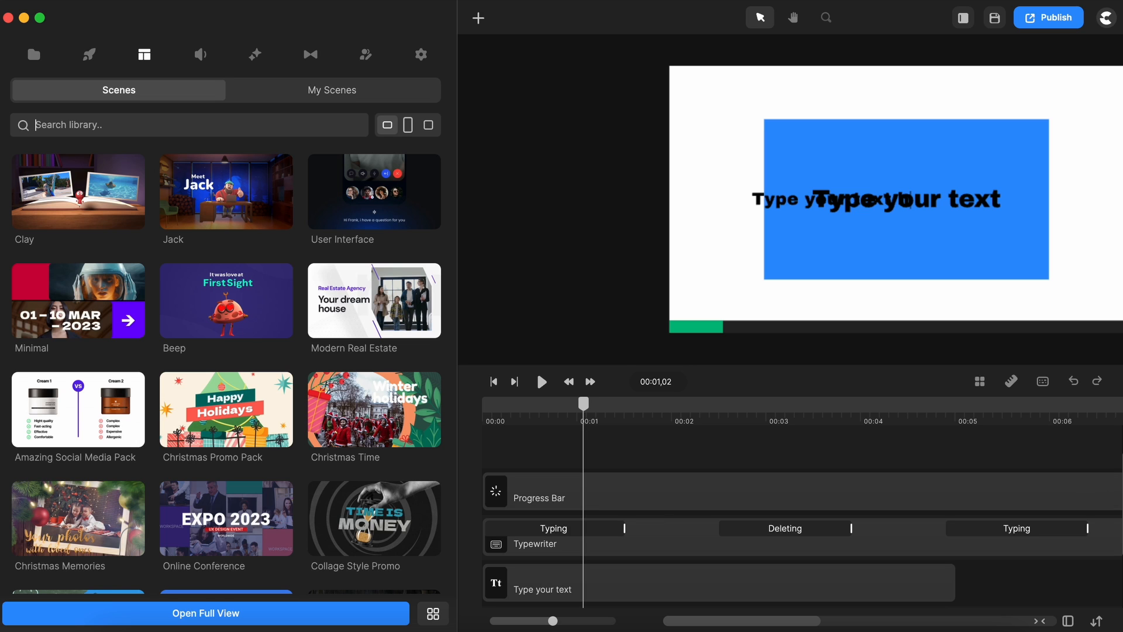
- Search the premade scenes for "stomp" and preview the matching scene packs
text(stomp)
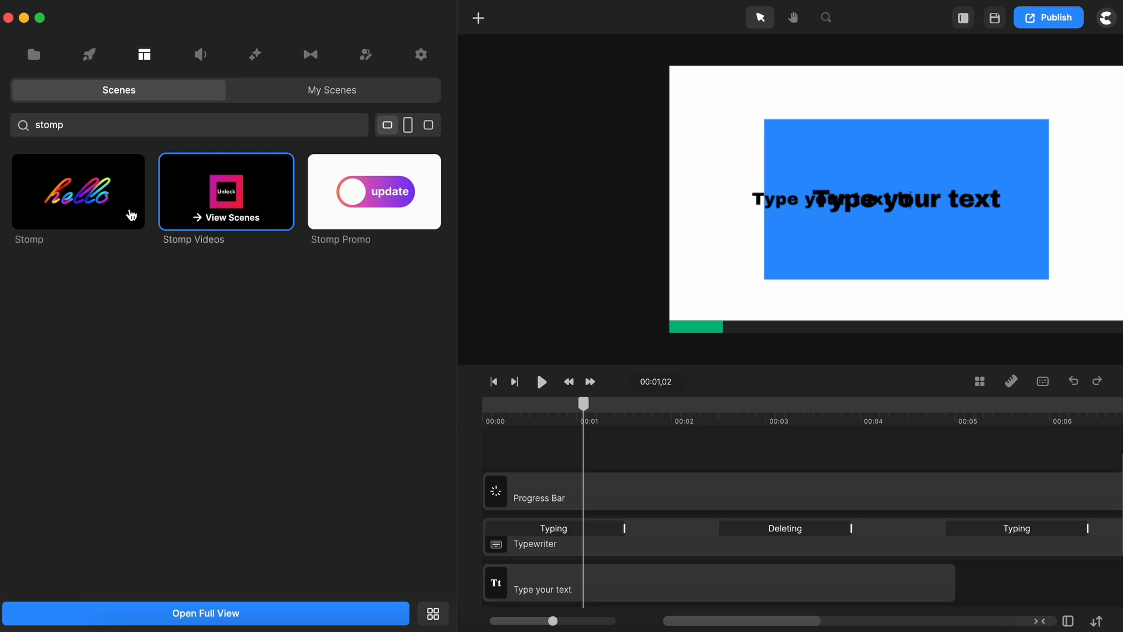
mouse_move(84, 211)
mouse_move(310, 168)
- Clear the scene search to show the full library of scene packs again
click(243, 124)
key(BackSpace)
key(BackSpace)
key(BackSpace)
key(BackSpace)
key(BackSpace)
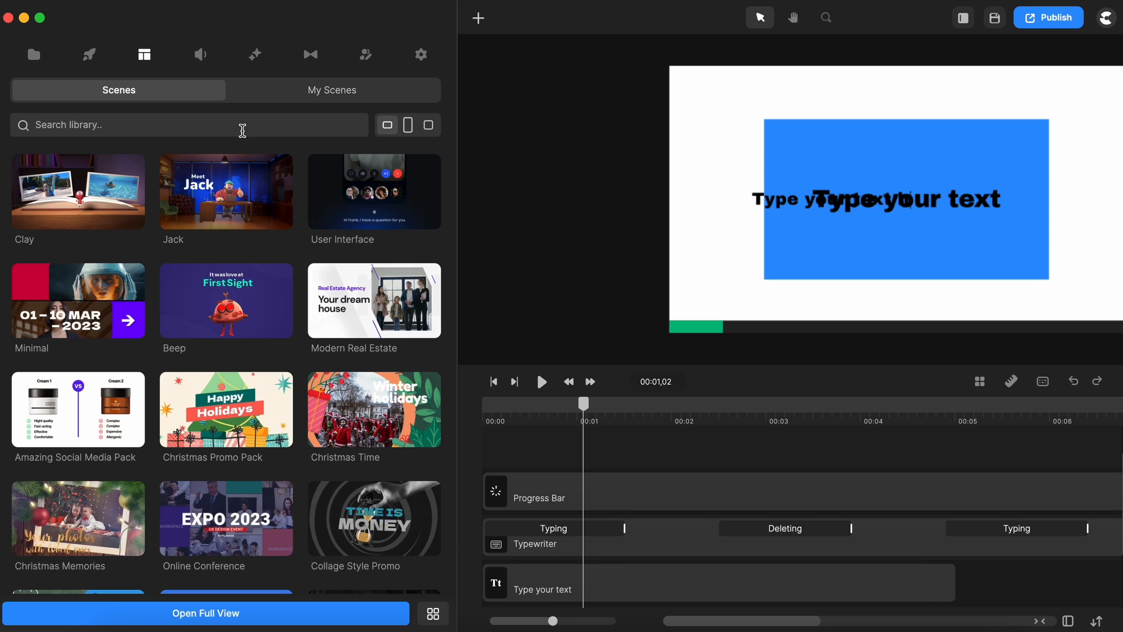
- Look at the saved My Scenes collection and return to the premade Scenes library
click(350, 93)
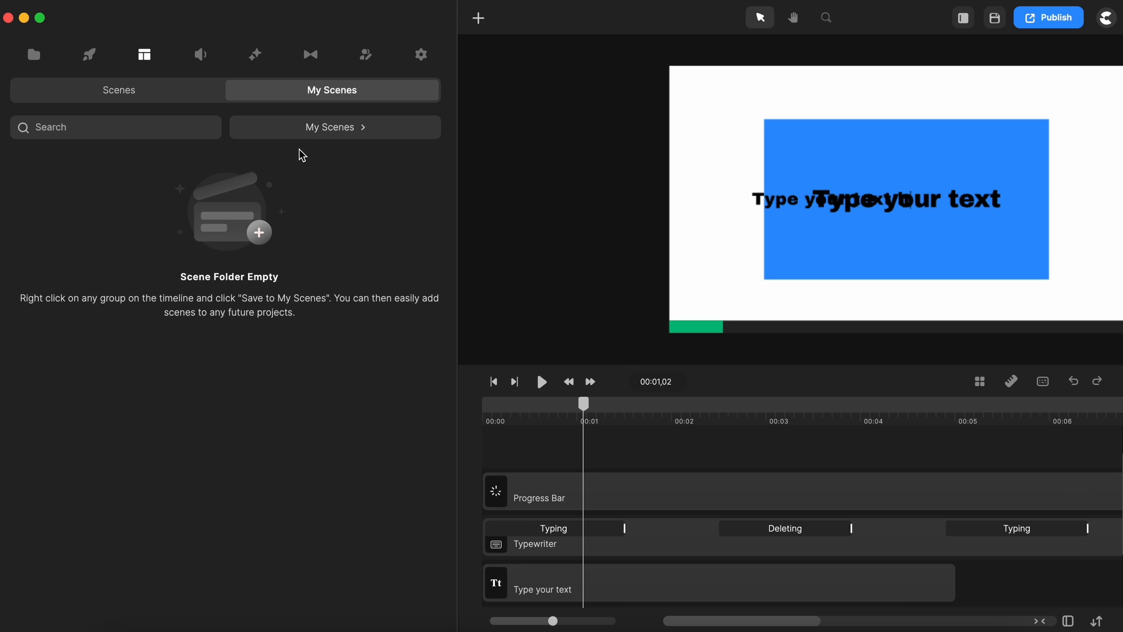
click(176, 100)
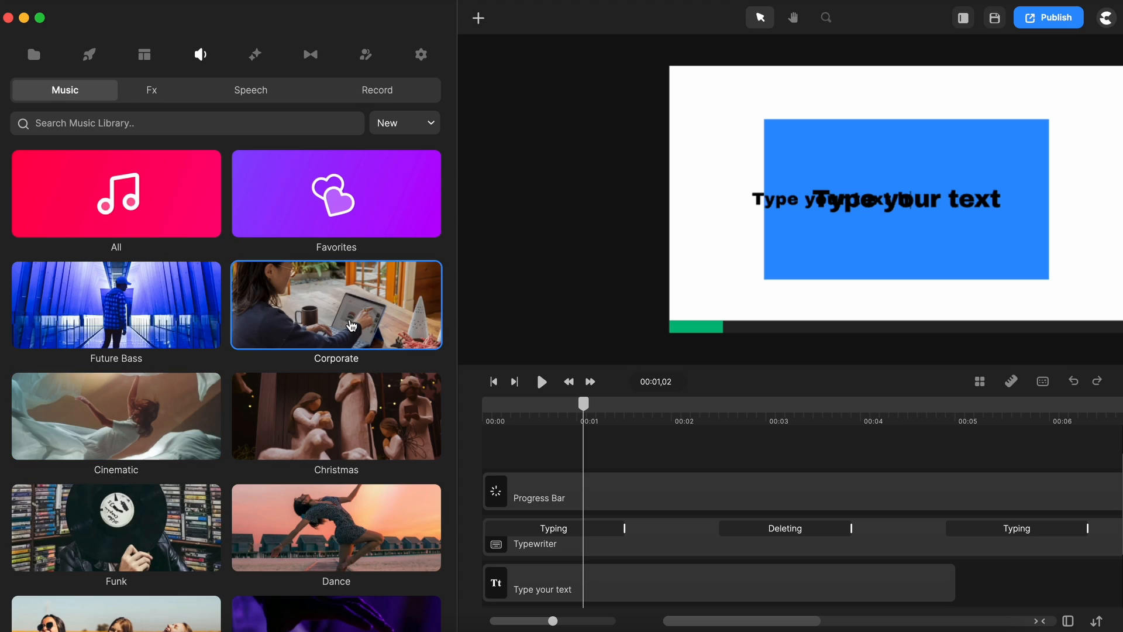
- Browse the Corporate music genre, preview tracks such as Miracle and Look at This, and look at the Fx sound library
click(337, 305)
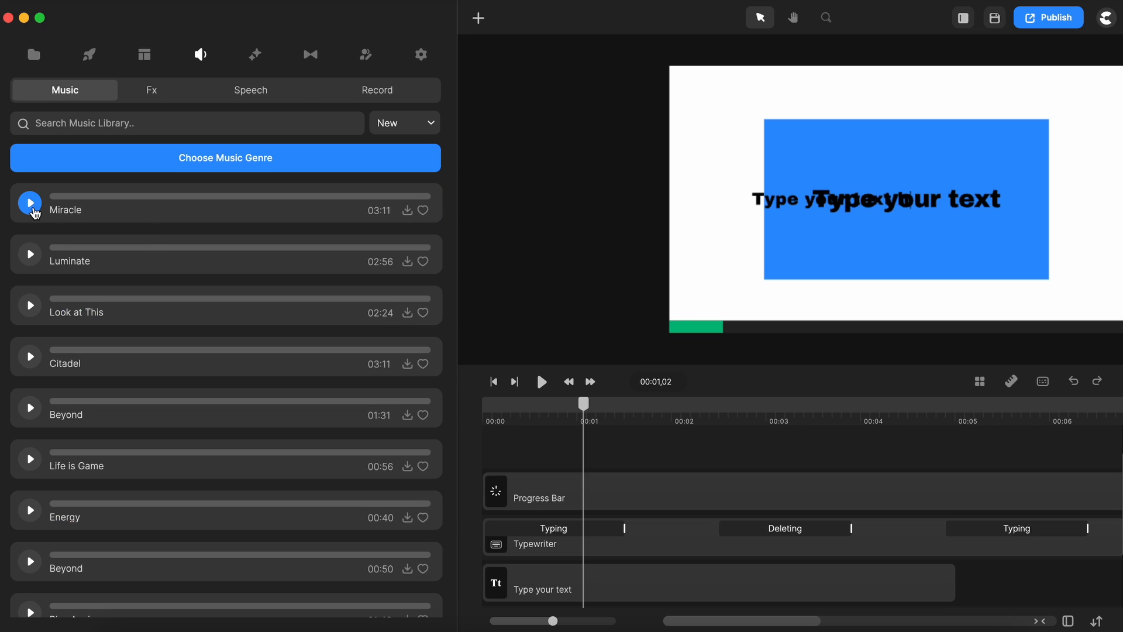
click(29, 203)
click(29, 203)
drag(457, 239, 231, 245)
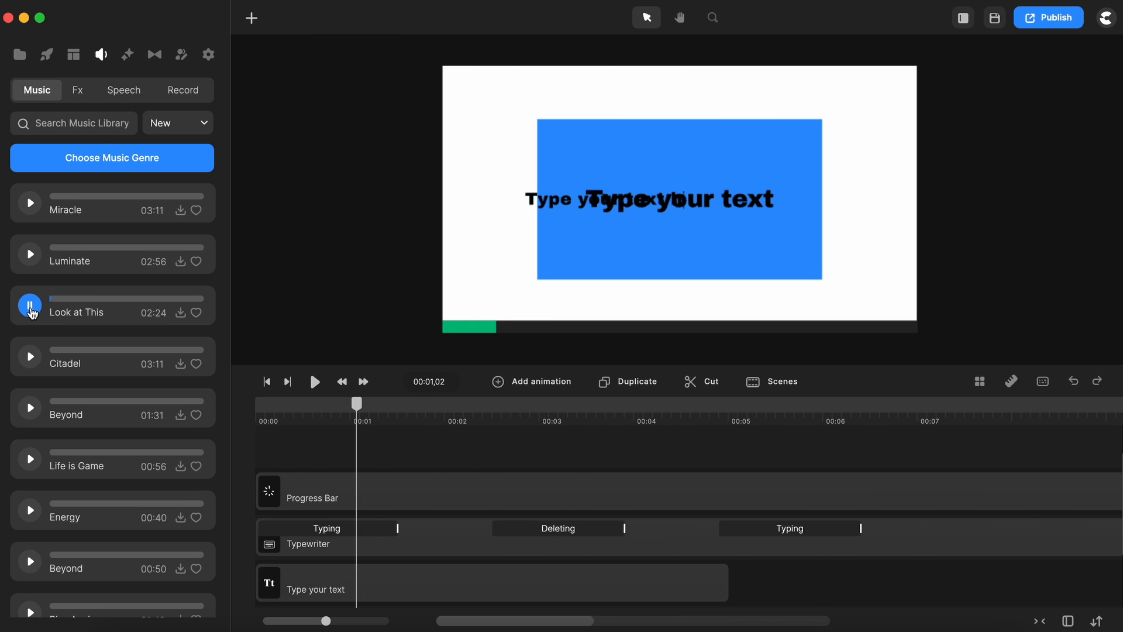
click(29, 305)
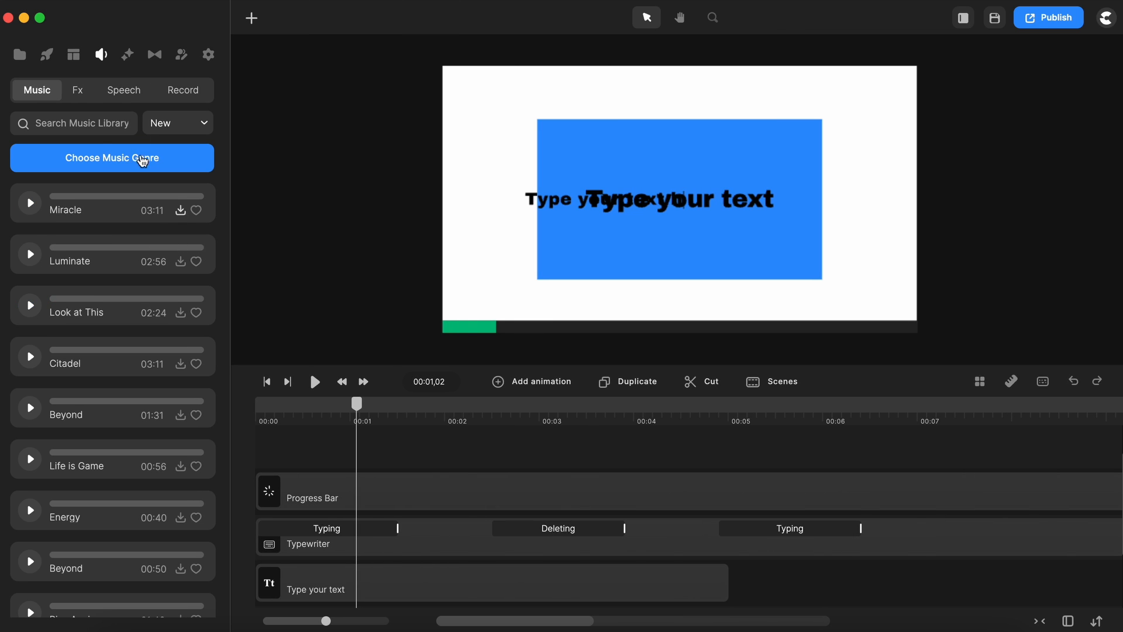
click(77, 90)
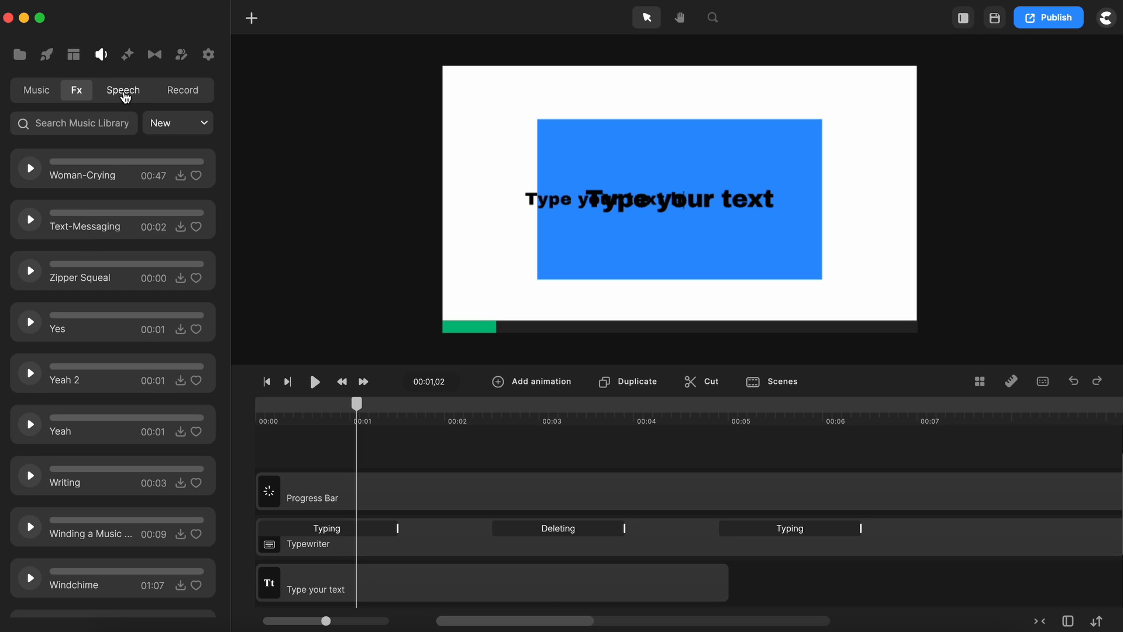
- Generate AI speech from "Hi I am an A.I Text-to-speech generated audio with the integrated text-to-speech feature in CreateStudio."
click(124, 94)
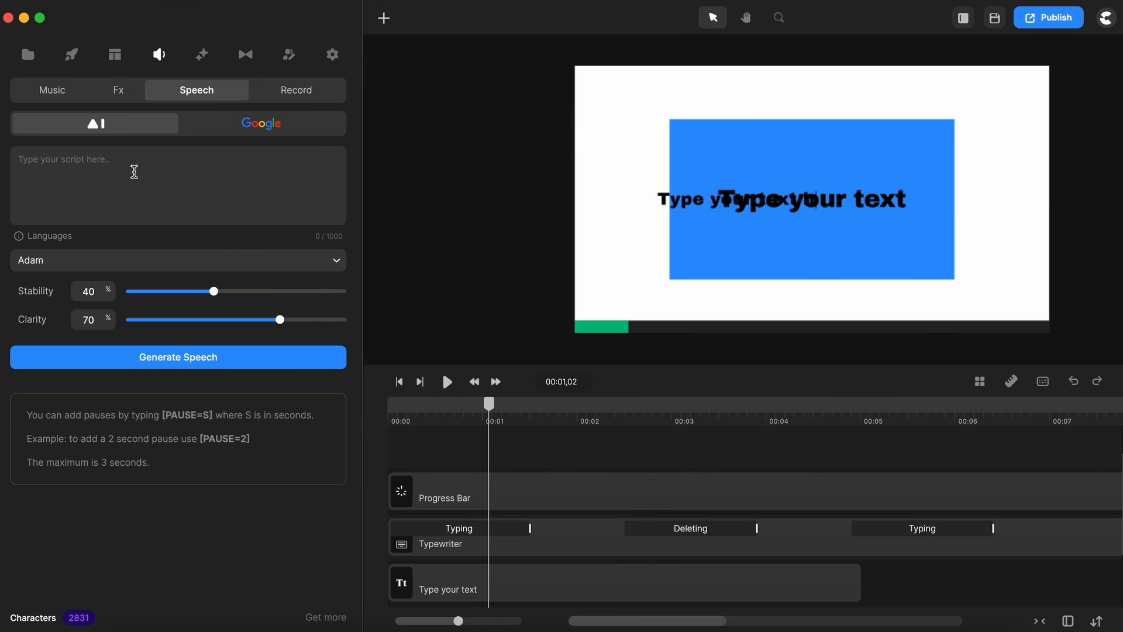
text(Hi I am an A.I Text-to-speech )
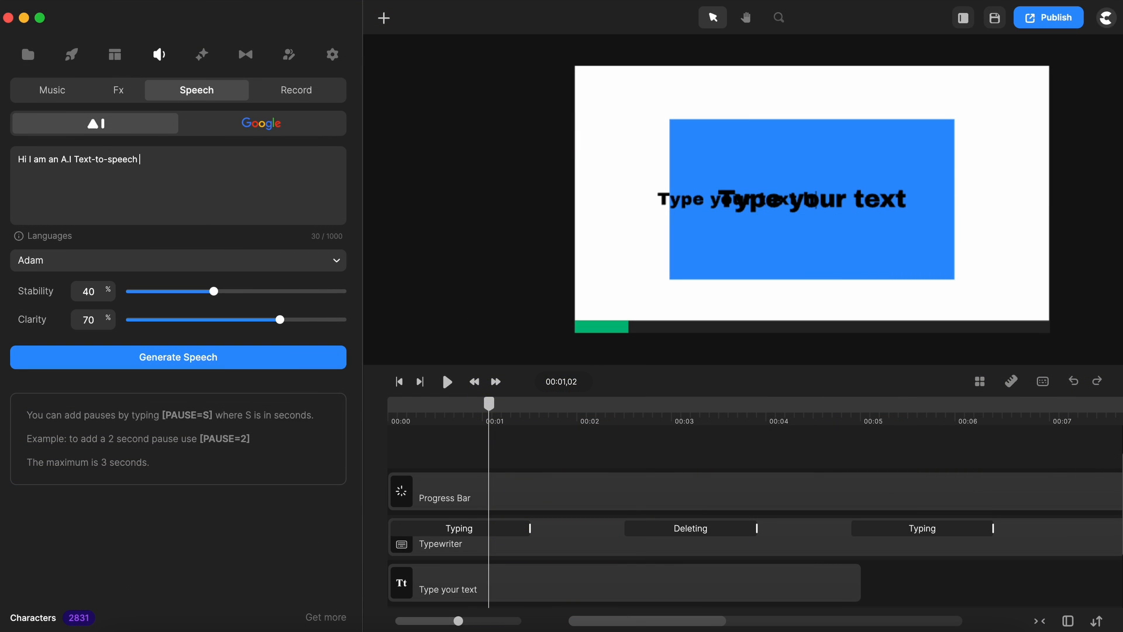
text(generated audio with the integrated text-to-spe)
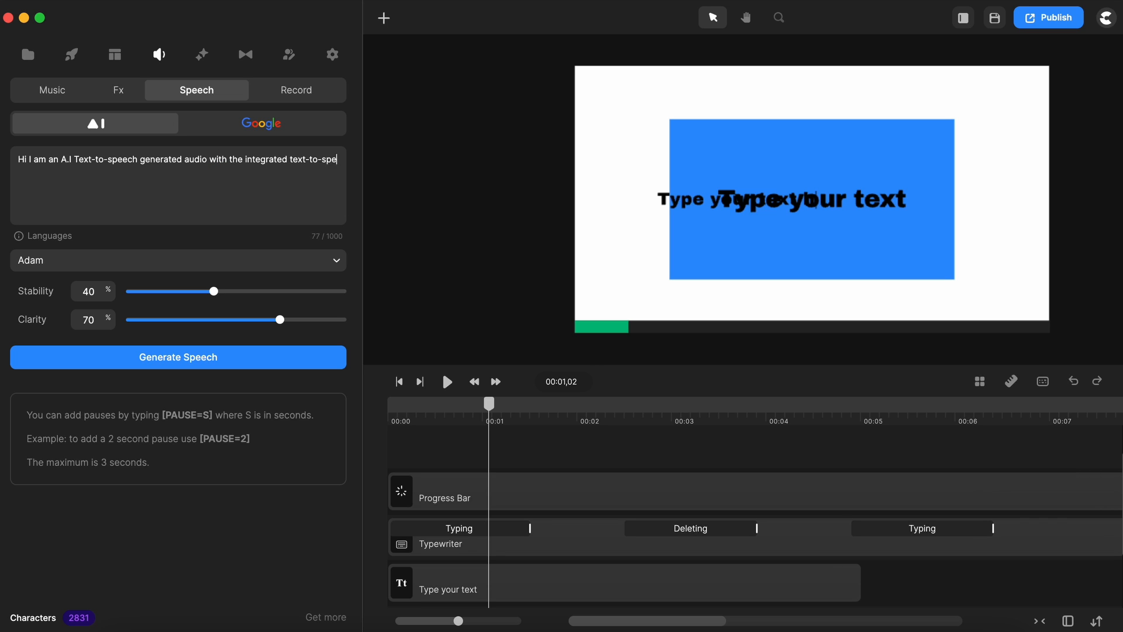
text(ech feature in CreateStudio.)
click(109, 357)
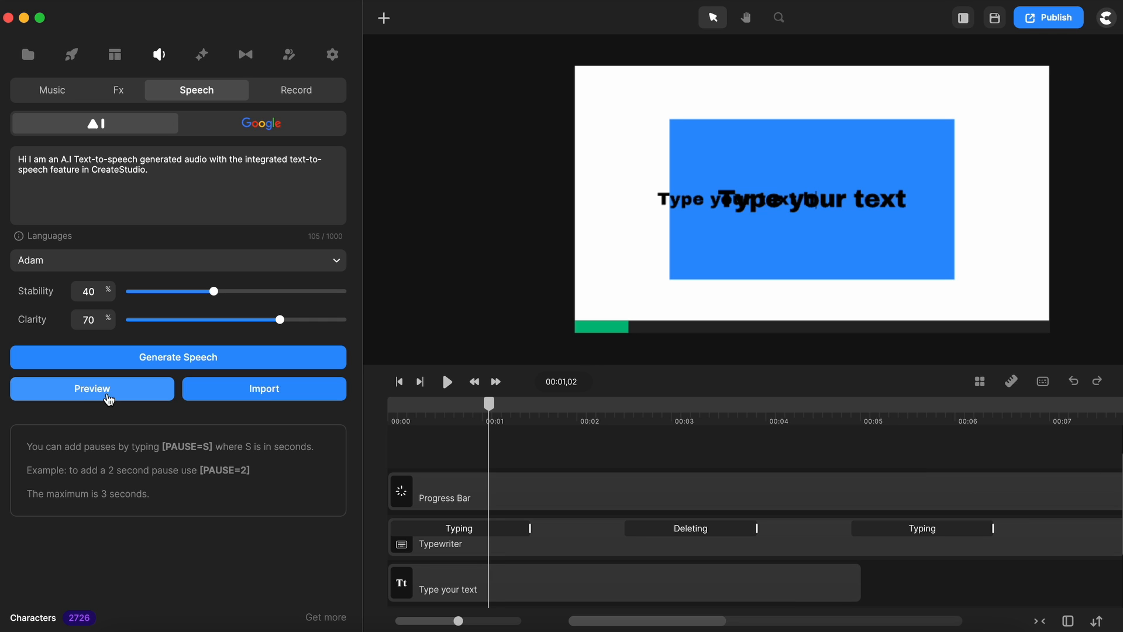
- Import the generated speech into the project and place it on a timeline layer starting at 00:00
click(266, 390)
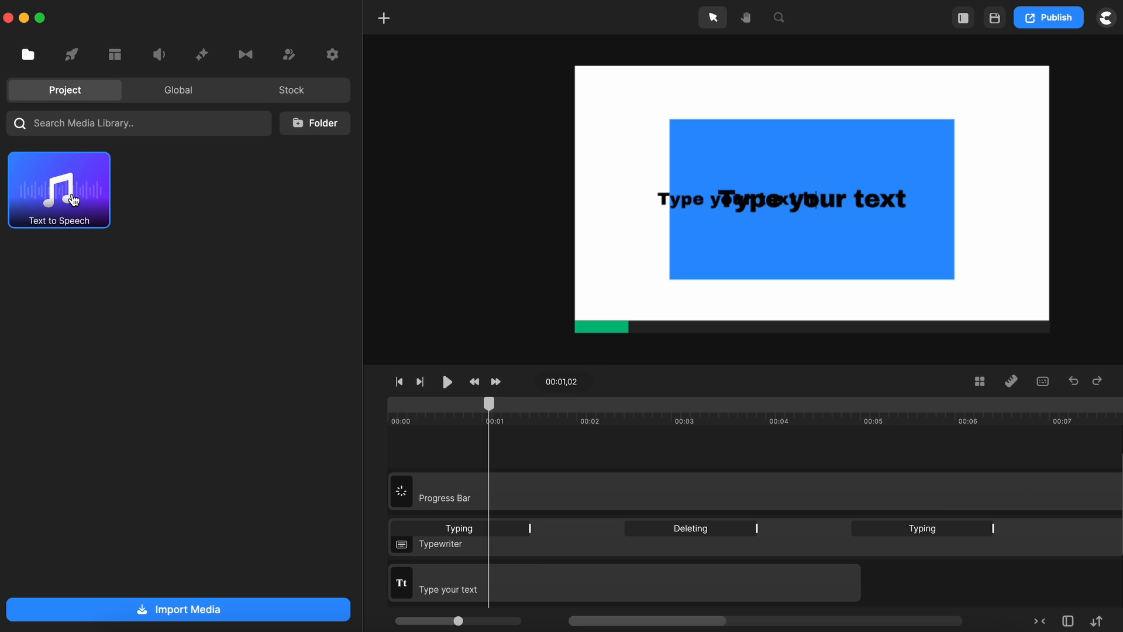
drag(74, 201, 579, 457)
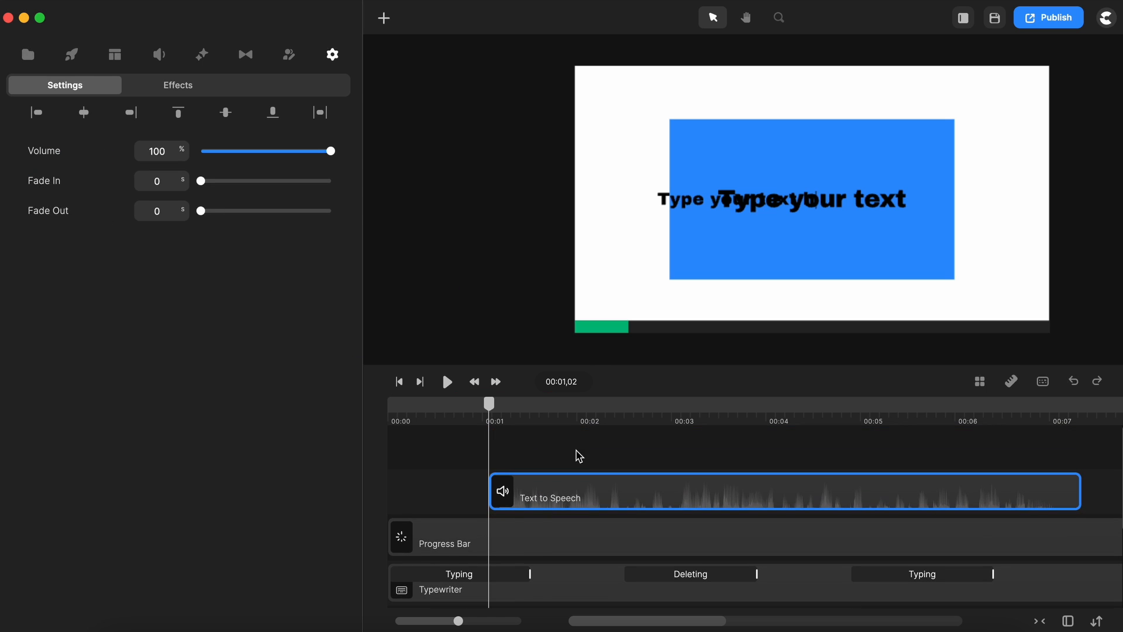
drag(632, 502, 514, 502)
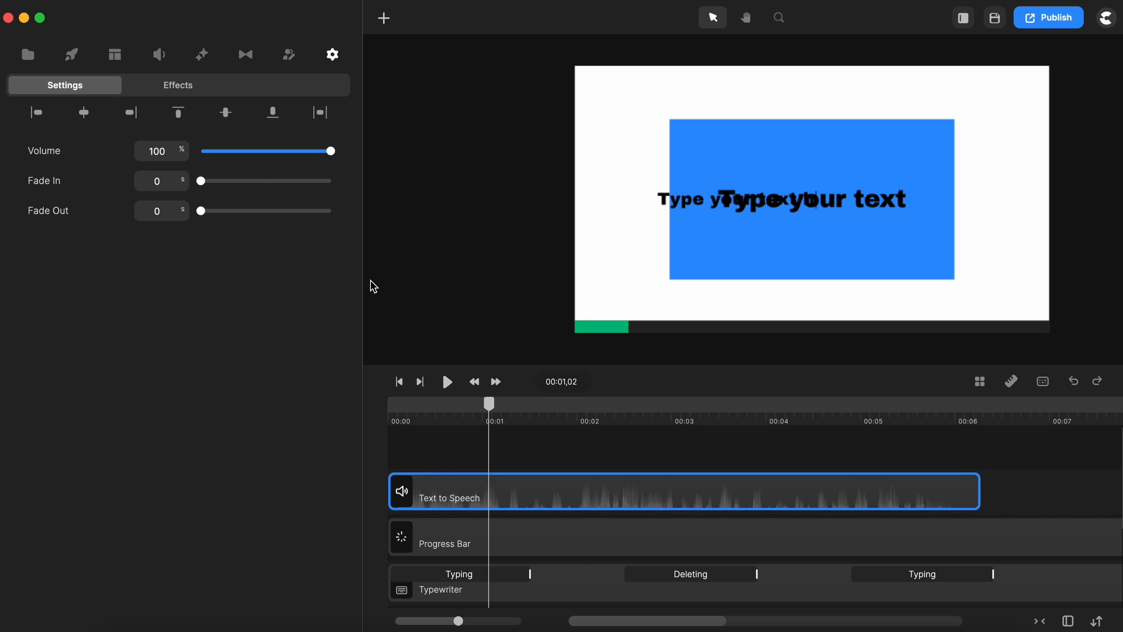
- Compare the Google and AI speech options, and check the offer for more characters and the AI voice's supported languages
click(158, 55)
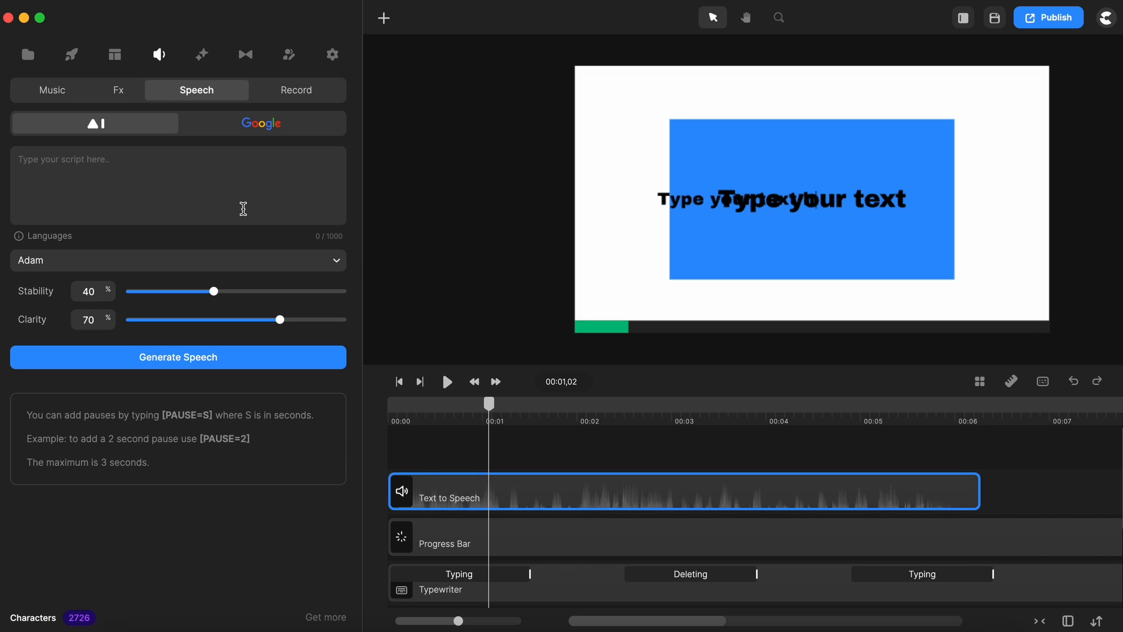
click(278, 130)
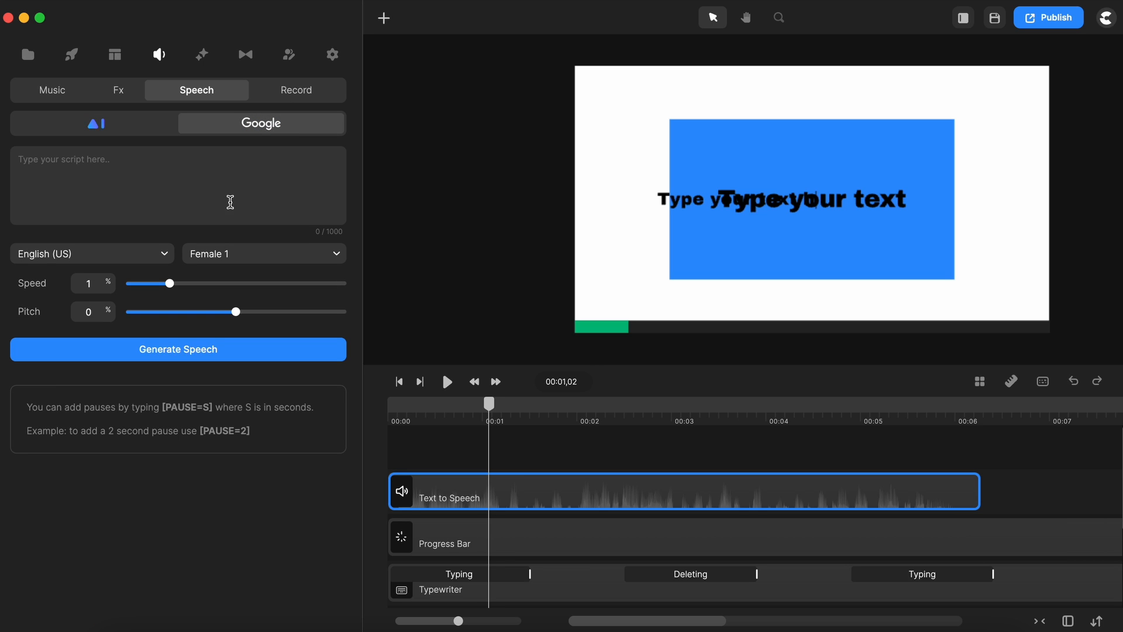
click(119, 132)
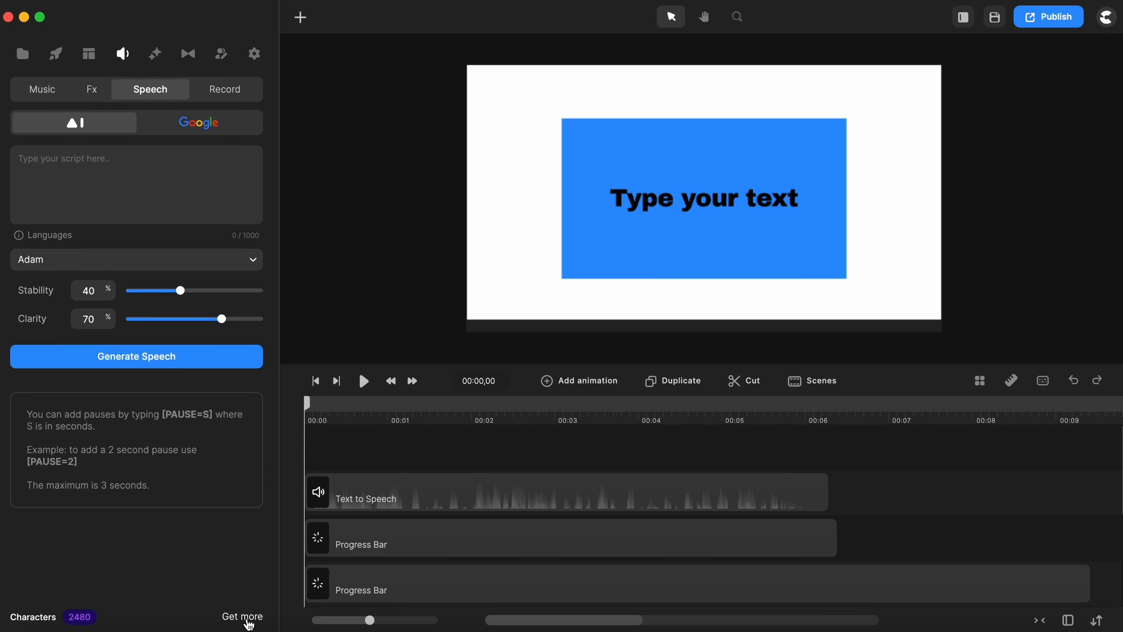
click(247, 621)
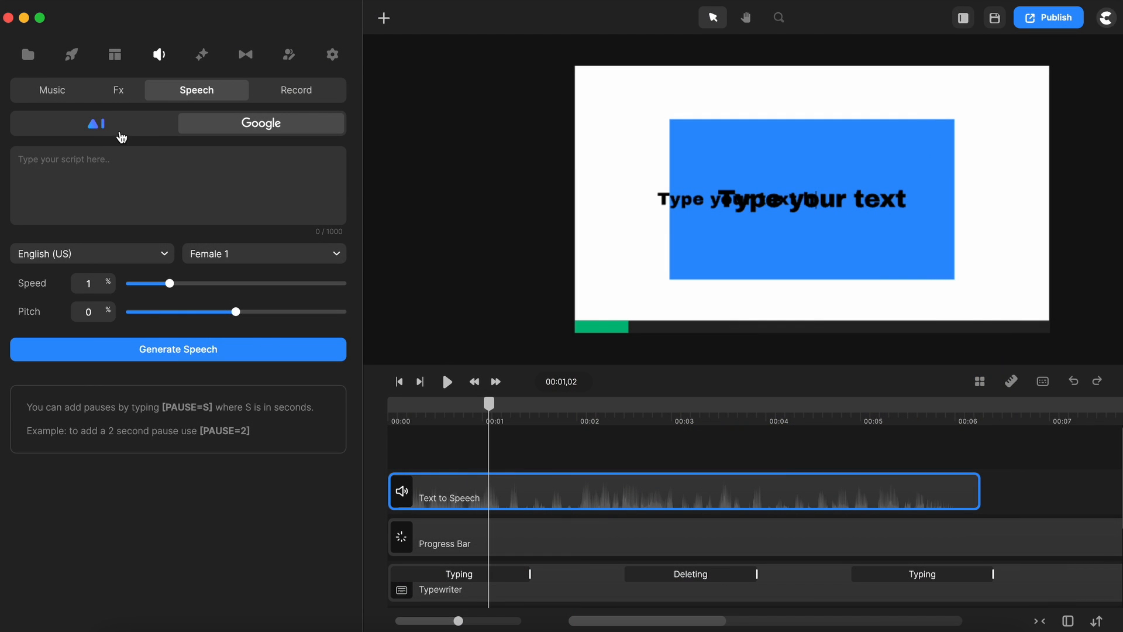
click(118, 131)
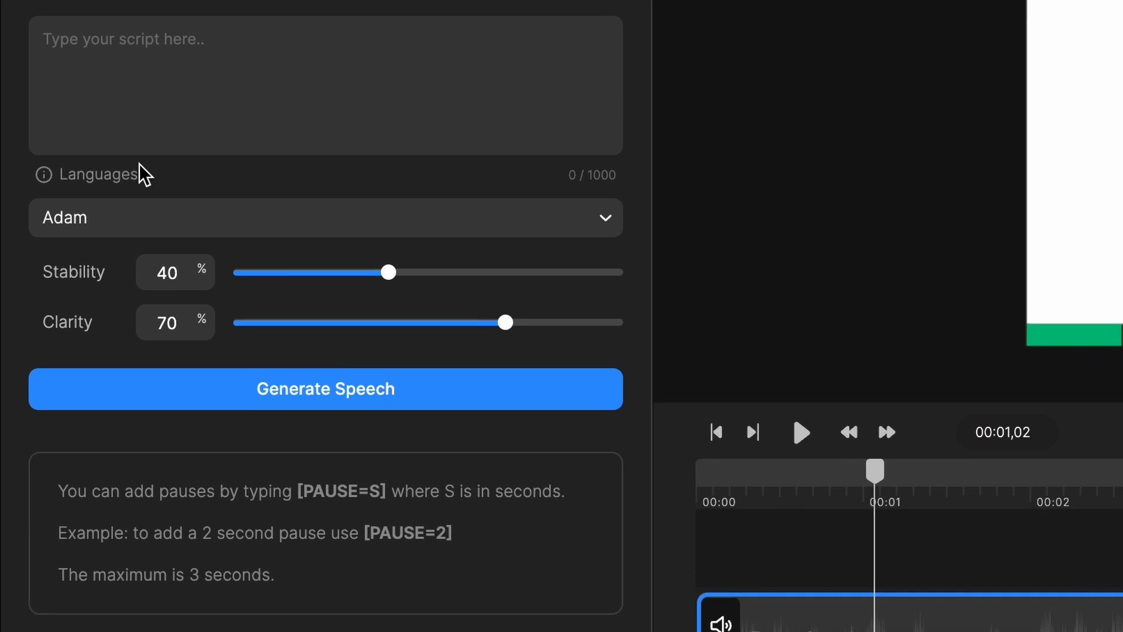
mouse_move(77, 206)
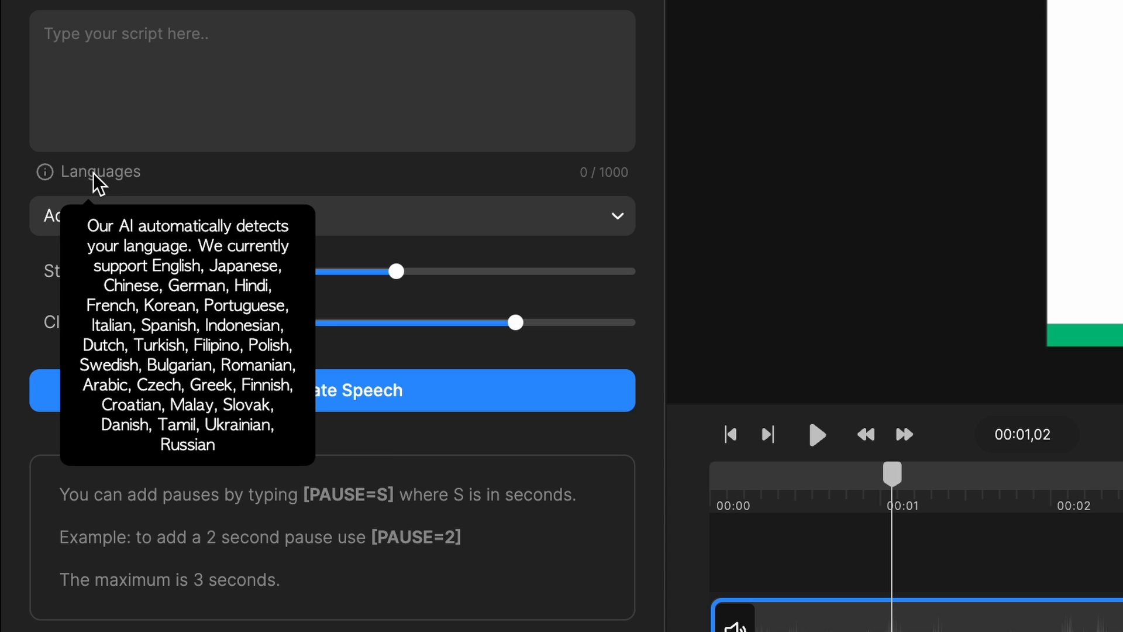
- Generate and preview AI speech from "Salut, eu sunt o voce generată de către inteligența artificială integrată în CreateStudio."
click(233, 65)
text(Salut, )
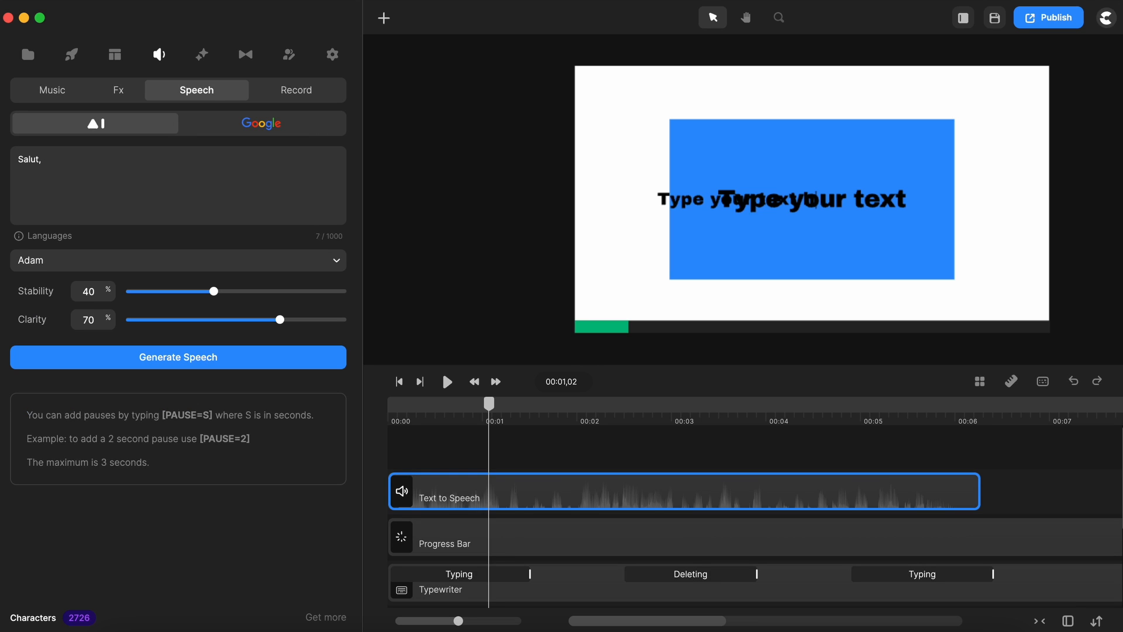
text(eu sunt o voce generată de către inteligența artificială integrată în CreateStudio.)
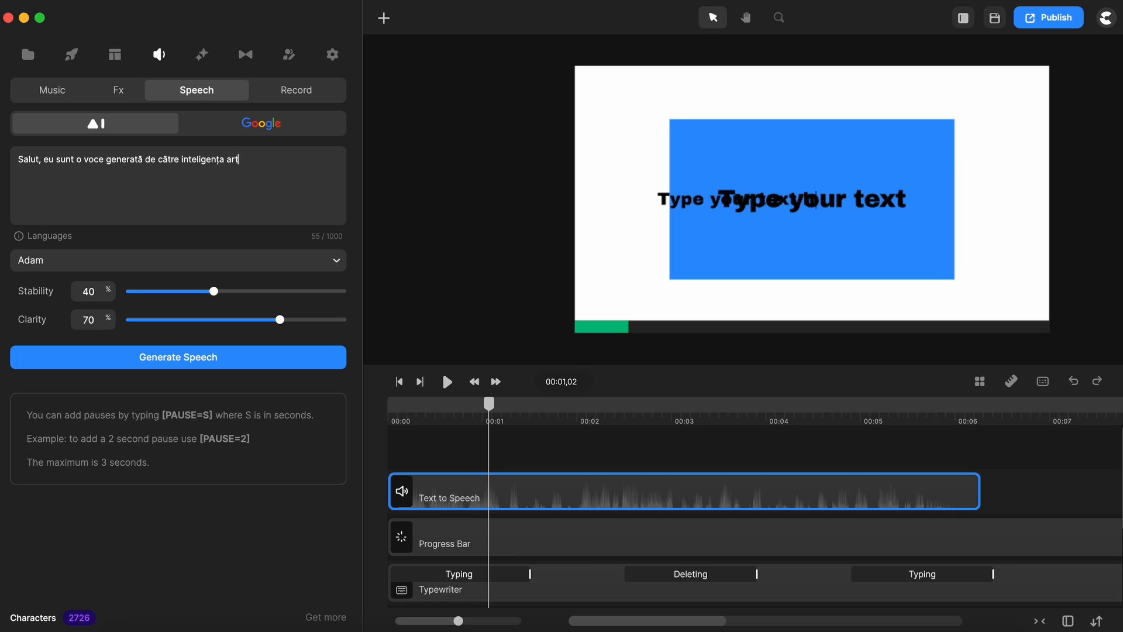
click(201, 364)
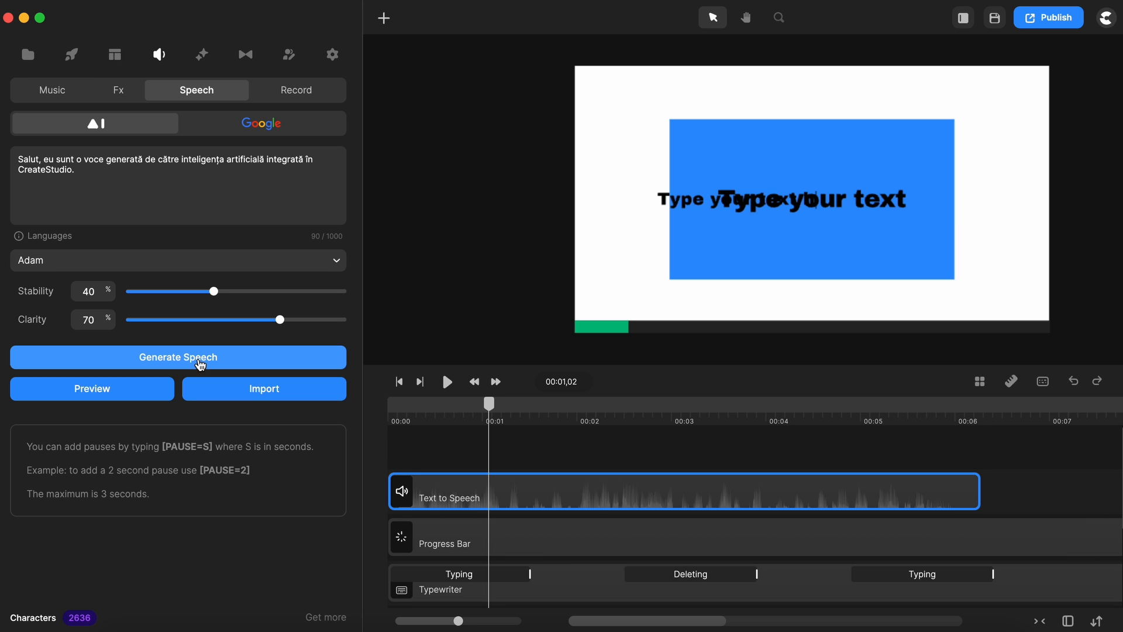
click(107, 393)
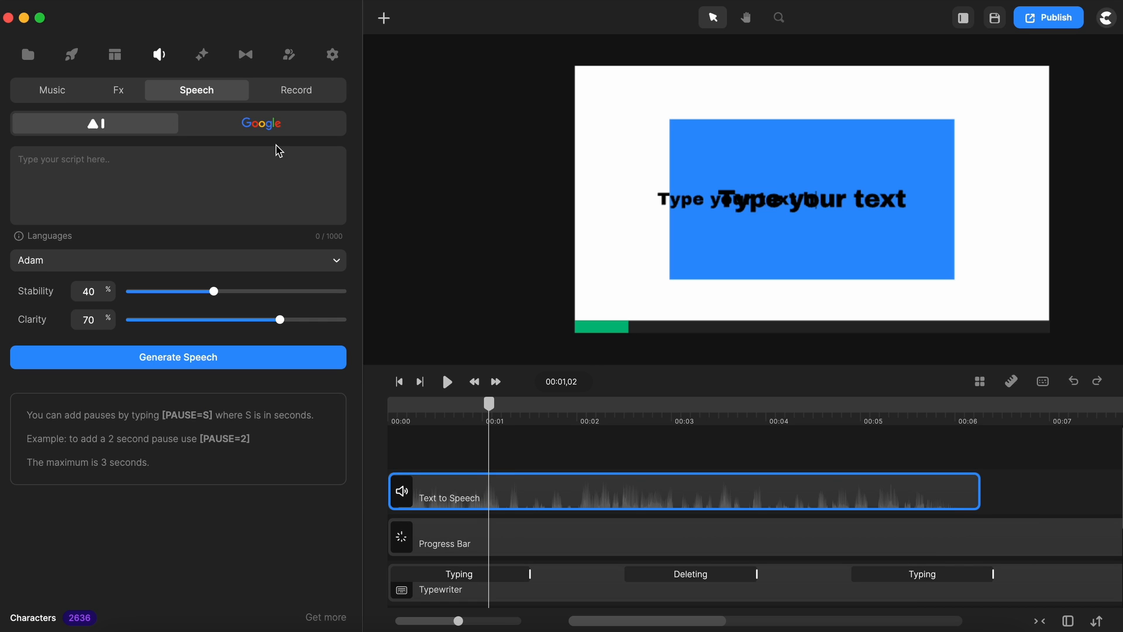
- Open the microphone recording options, set the countdown timer on, and examine the stereo and recording controls
click(303, 97)
click(55, 162)
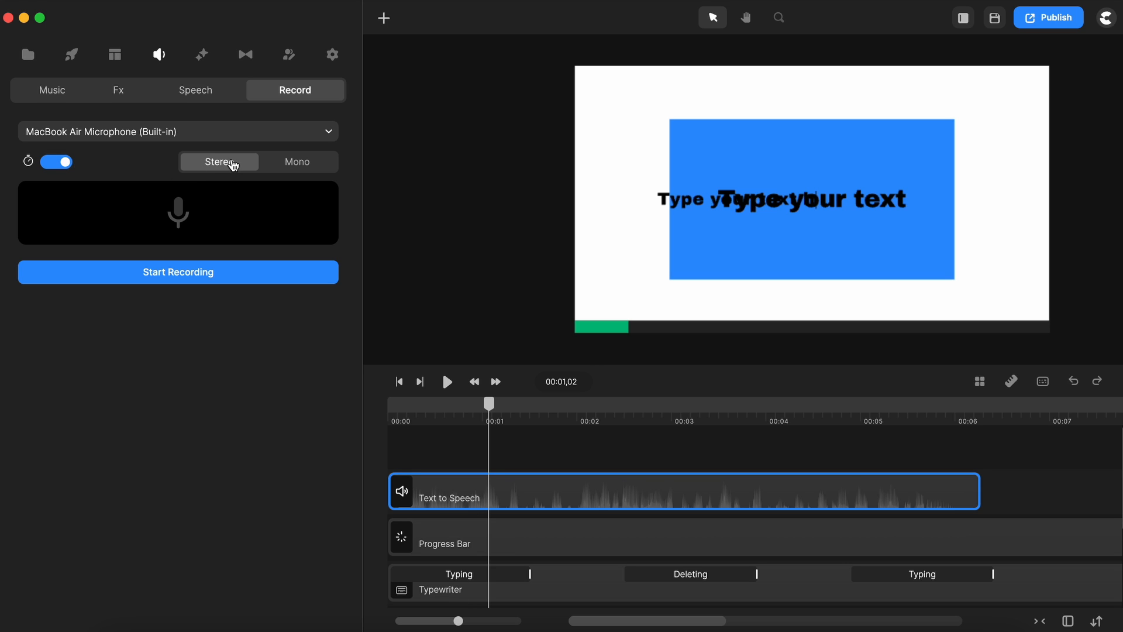
click(191, 274)
click(44, 89)
- Open the Effects library, widen its panel, look through the effects from Glitch to Wave and view the Components
click(129, 57)
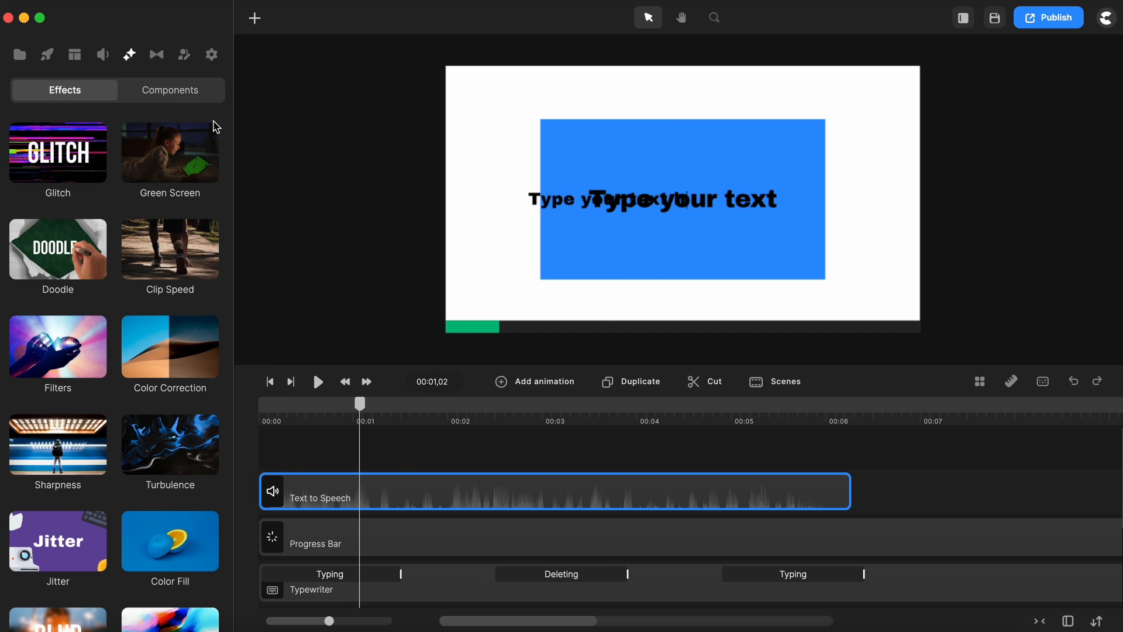
drag(234, 132, 376, 165)
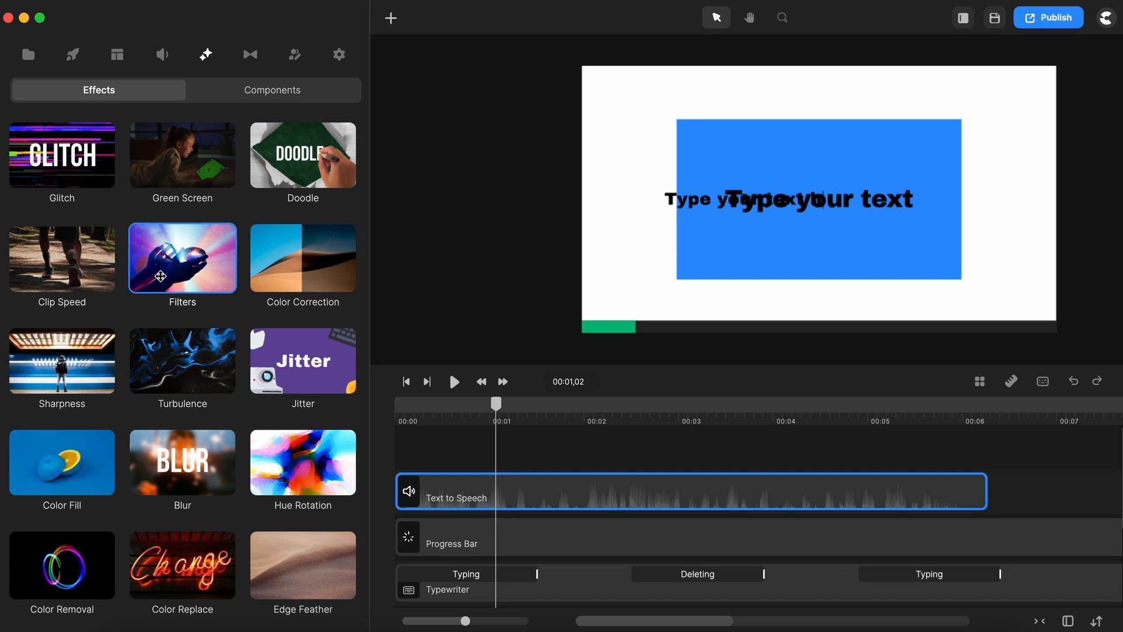
scroll(305, 272, down, 2)
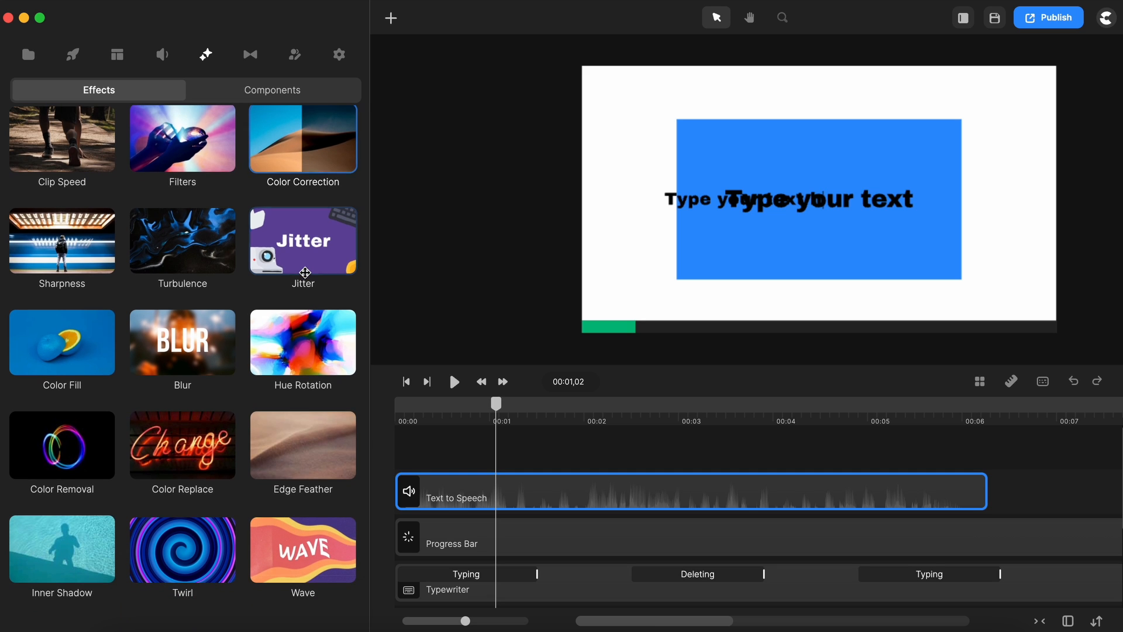
scroll(305, 272, up, 2)
scroll(305, 272, down, 2)
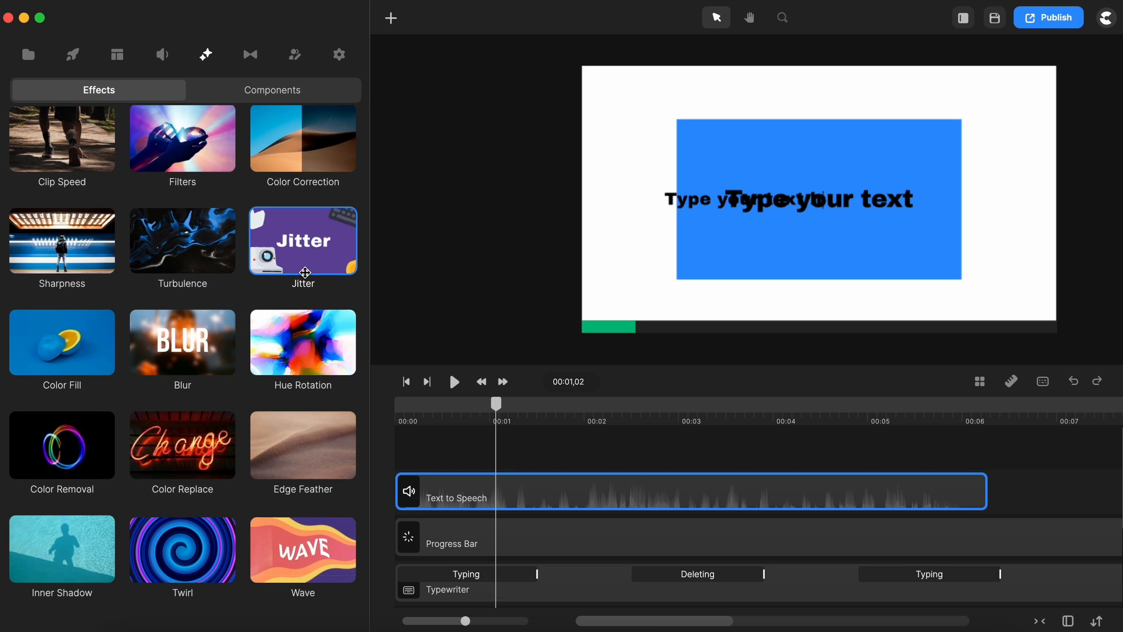
scroll(305, 273, up, 2)
scroll(305, 273, down, 2)
scroll(305, 273, up, 2)
scroll(305, 273, down, 2)
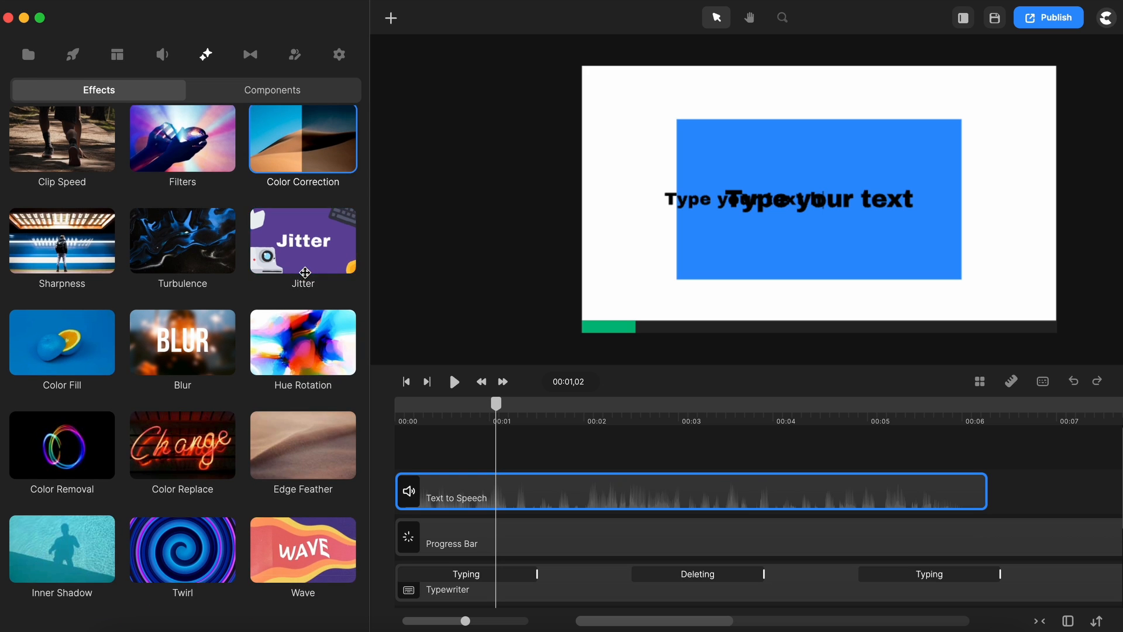
scroll(305, 272, up, 2)
click(304, 88)
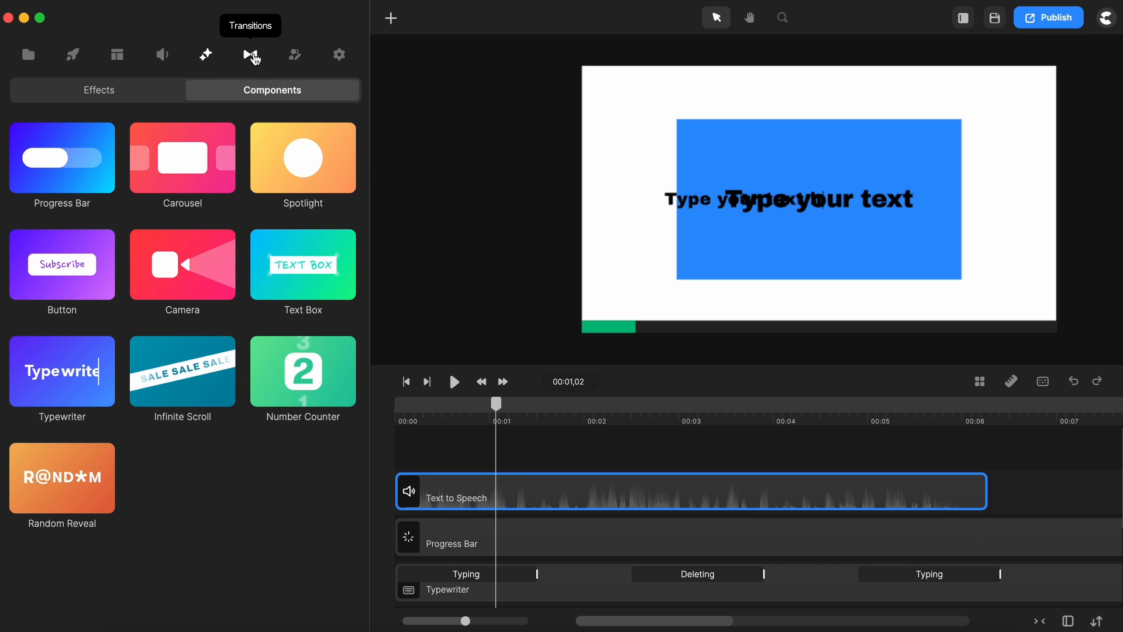
- Open the Transitions library and look through the liquid and brush-stroke transitions
click(253, 57)
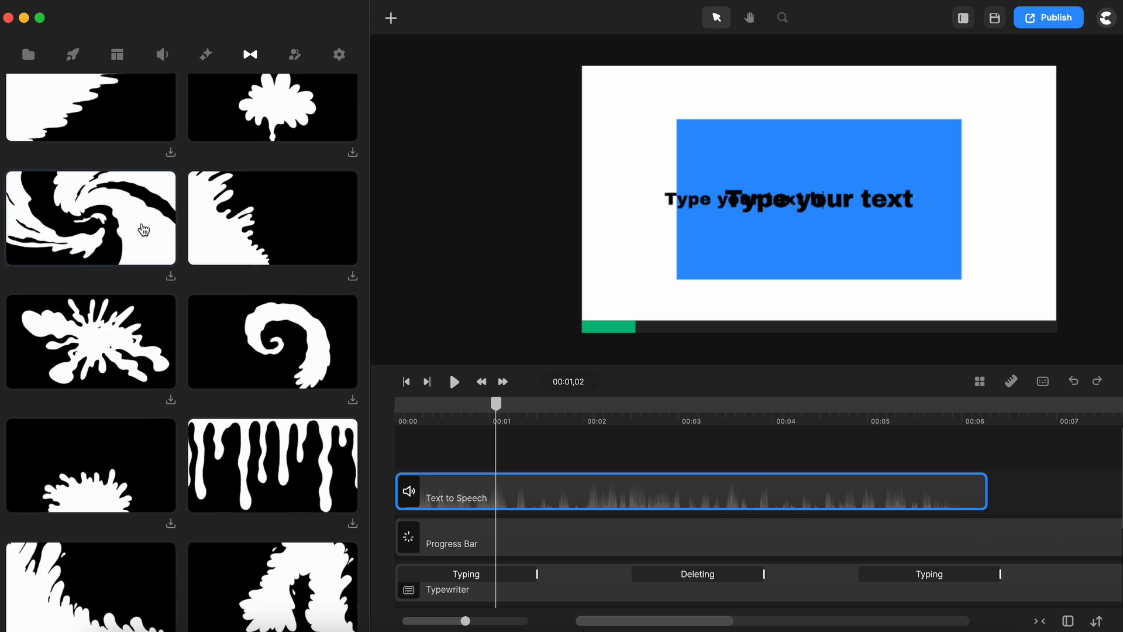
scroll(144, 229, down, 5)
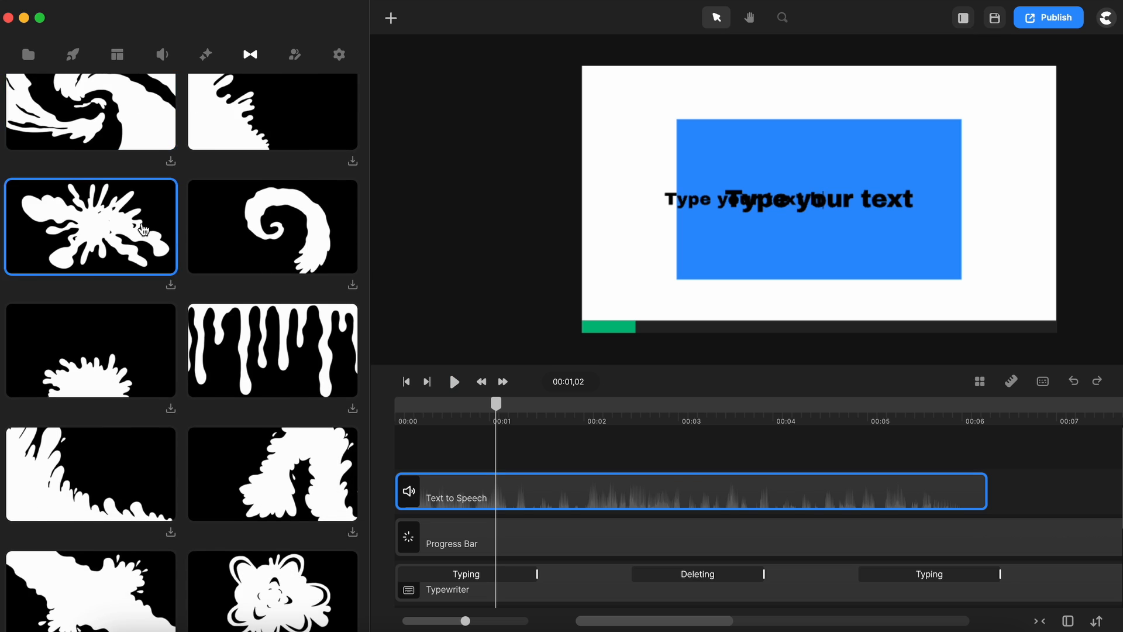
scroll(143, 228, up, 5)
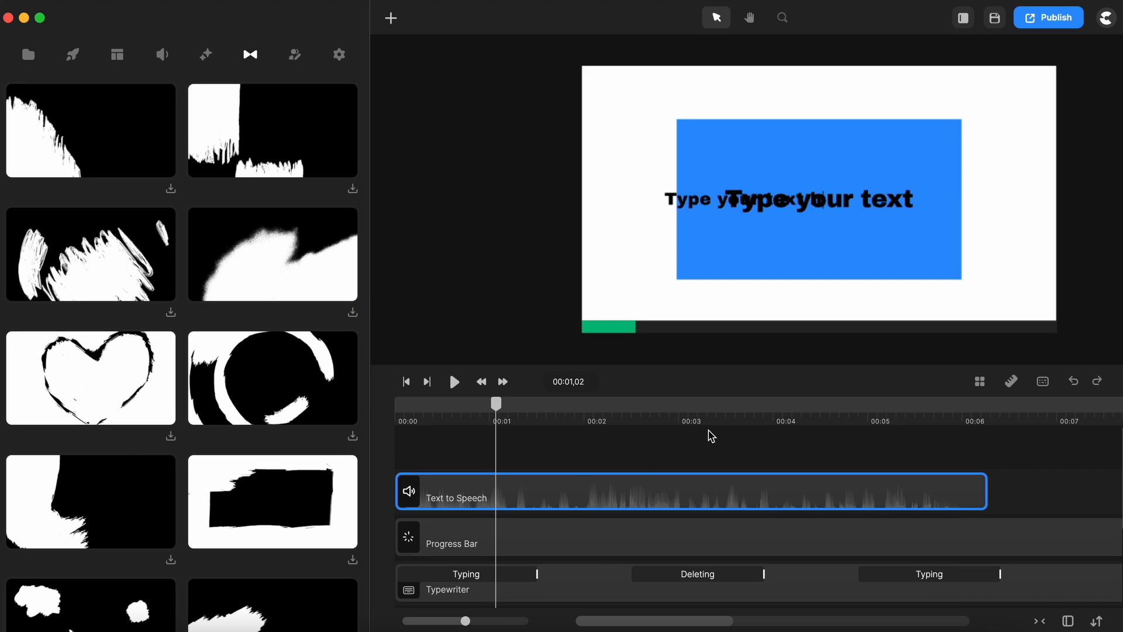
- Open the transition picker for the start of the "Type your text" clip, search it for "lef", clear the search and close it
drag(719, 421, 655, 421)
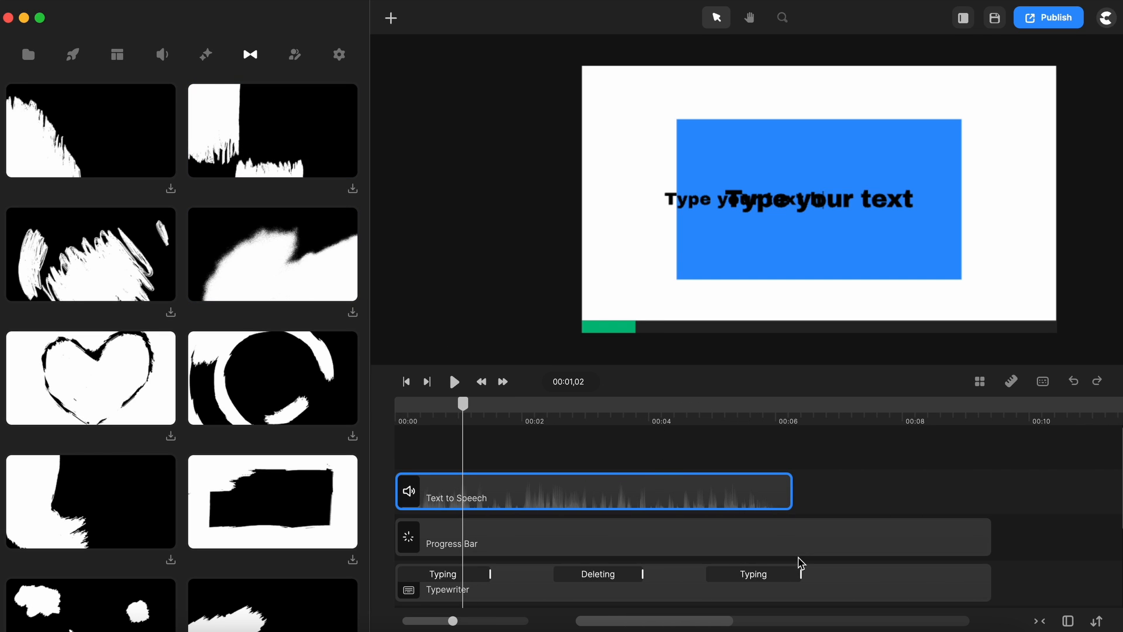
scroll(878, 565, down, 2)
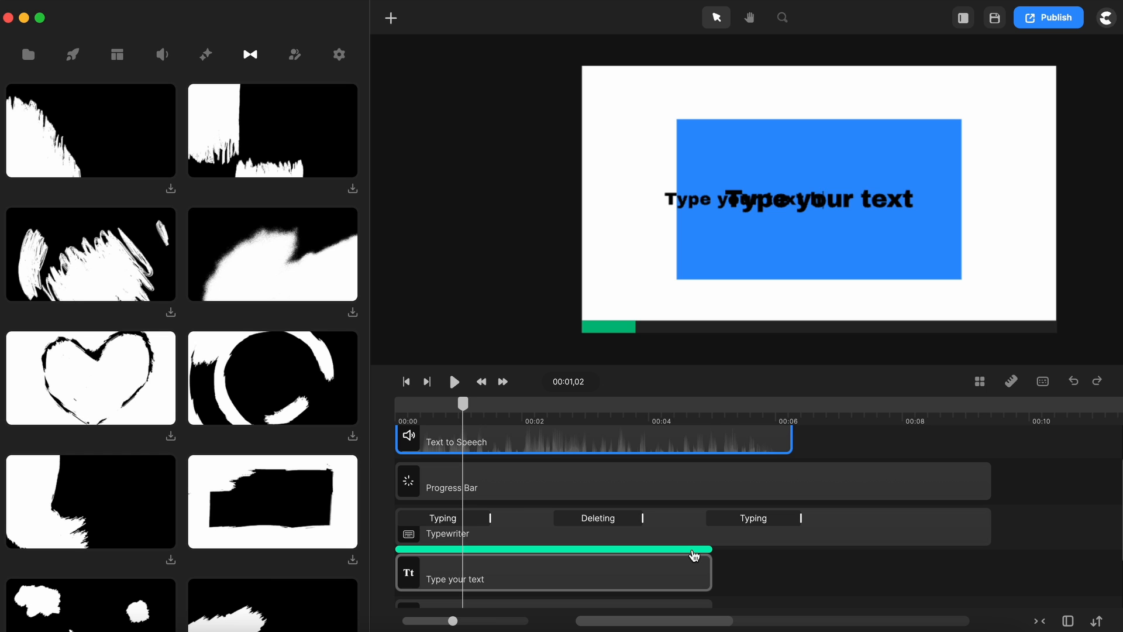
click(695, 555)
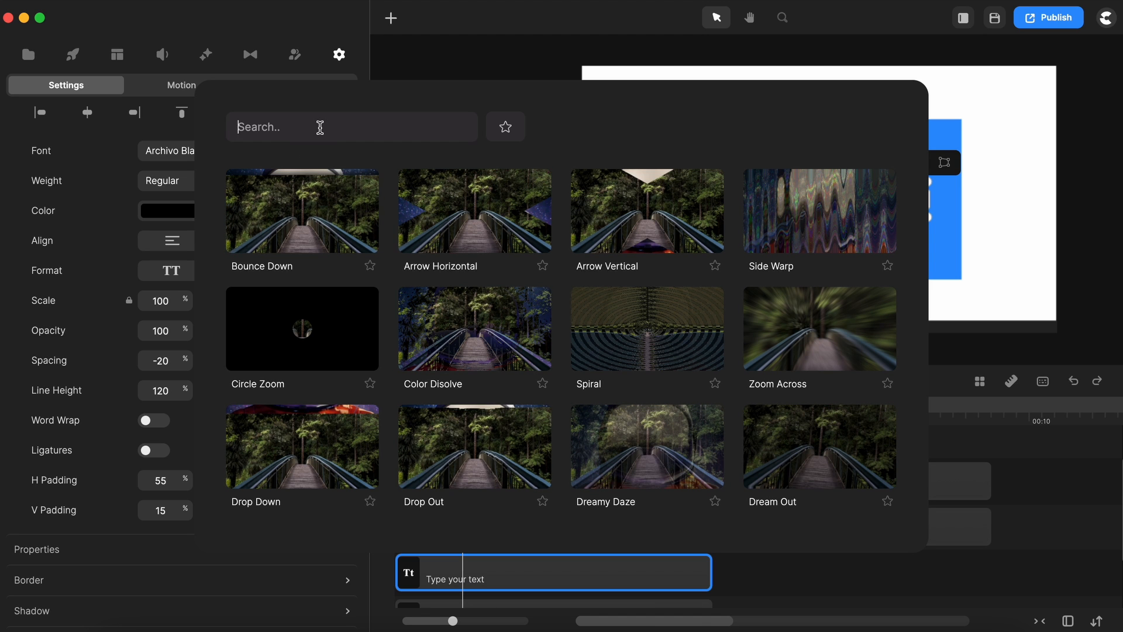
text(left)
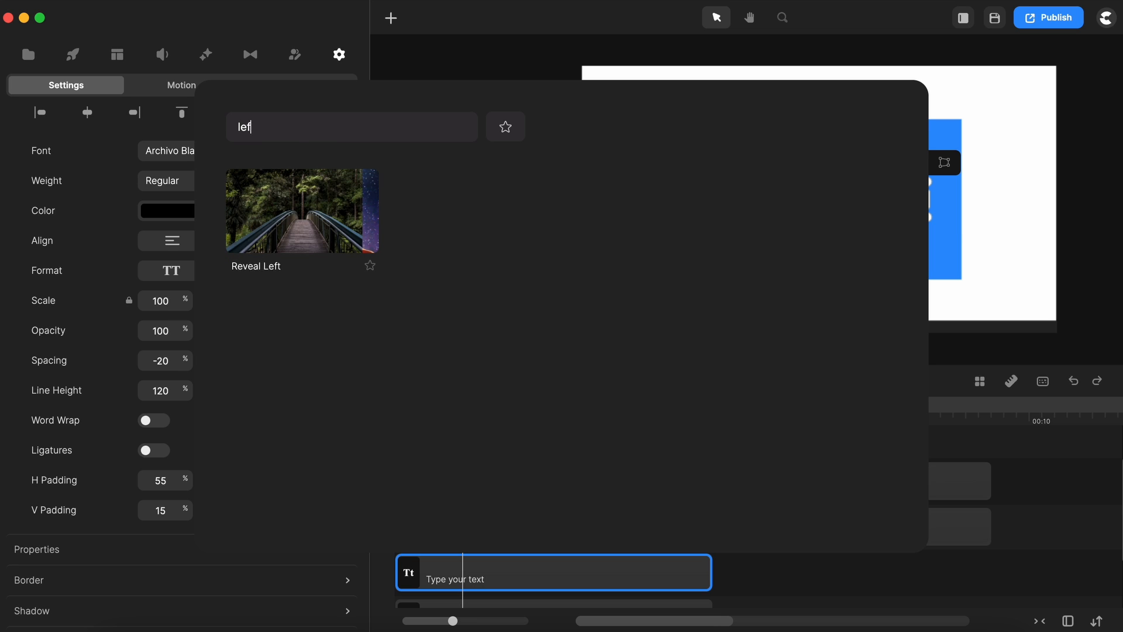
key(BackSpace)
key(BackSpace)
key(BackSpace)
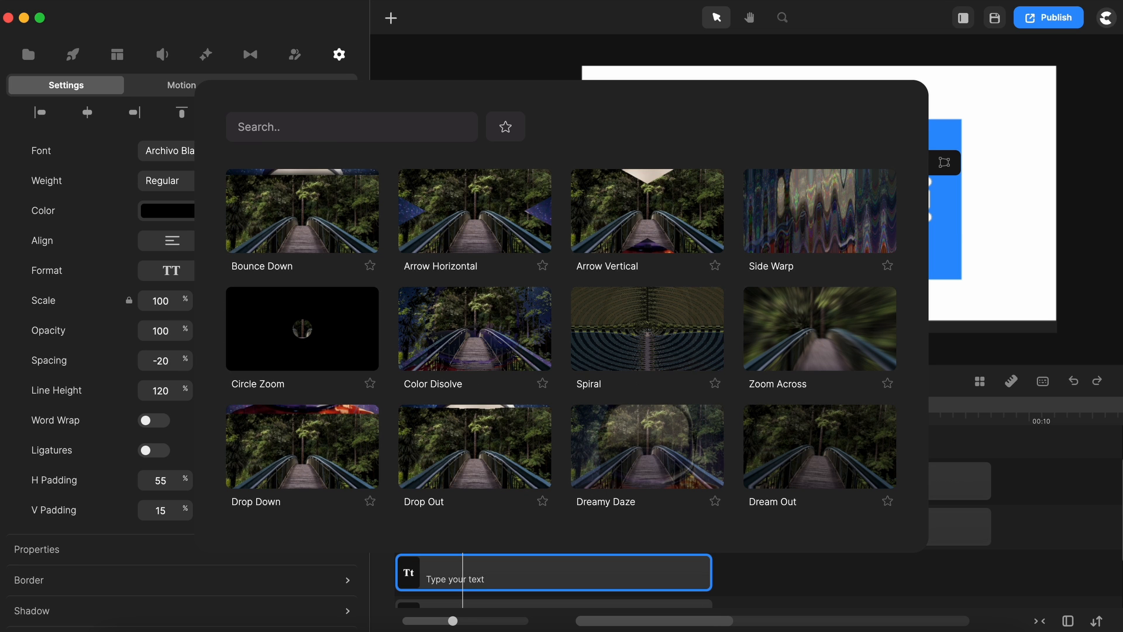
click(1026, 489)
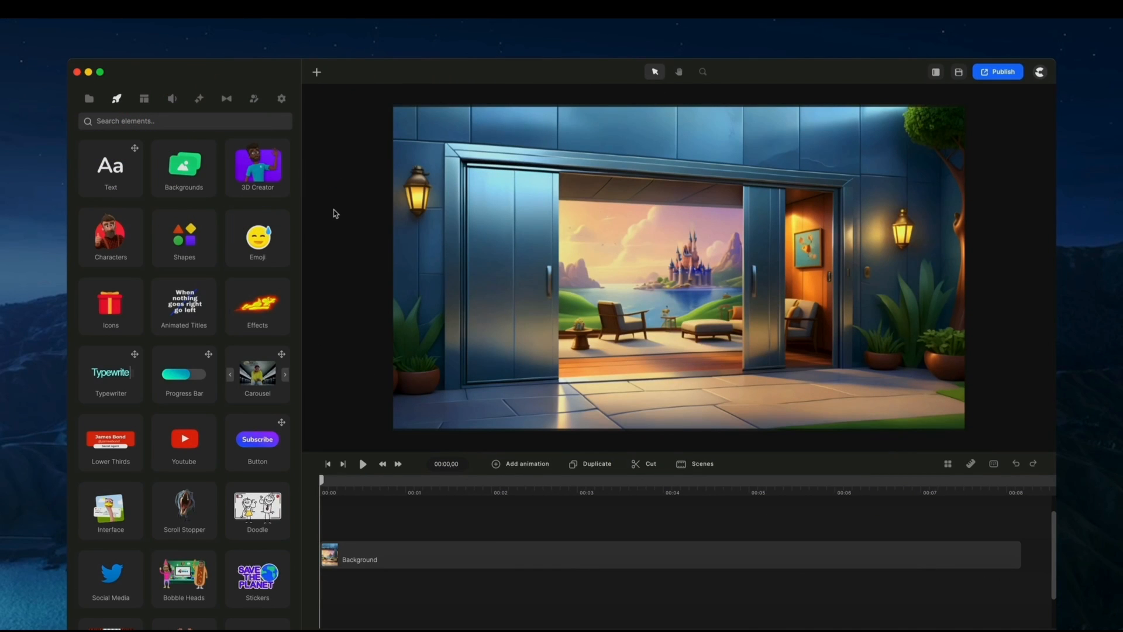
- Add the 3D character Tom at the start of the timeline above the background, scale him down slightly and place him before the doorway
click(270, 173)
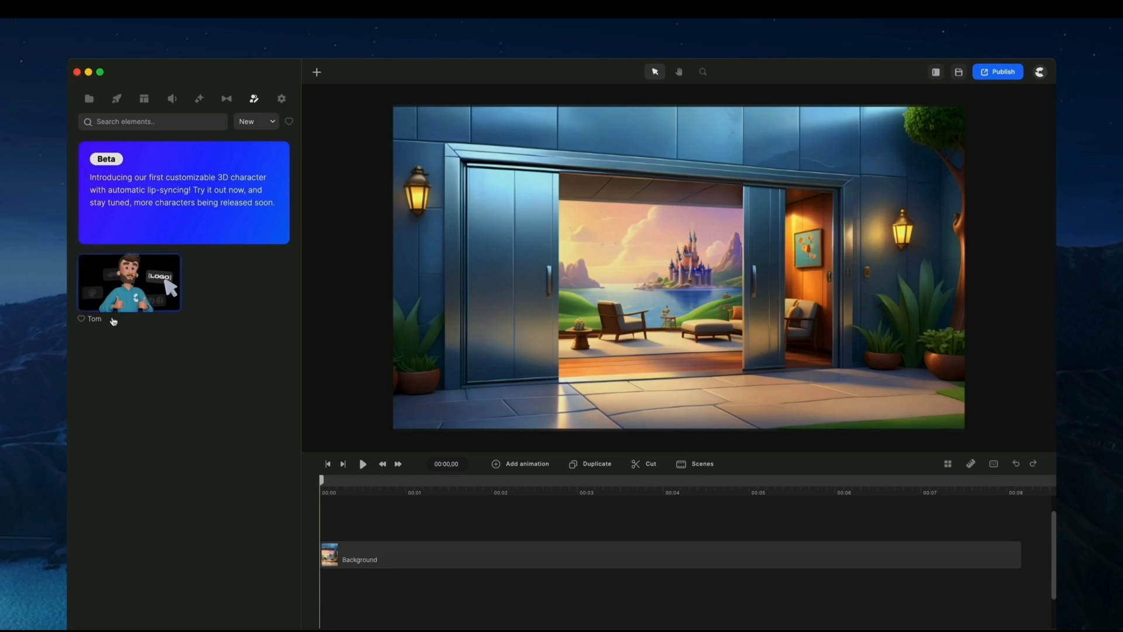
drag(119, 302, 340, 532)
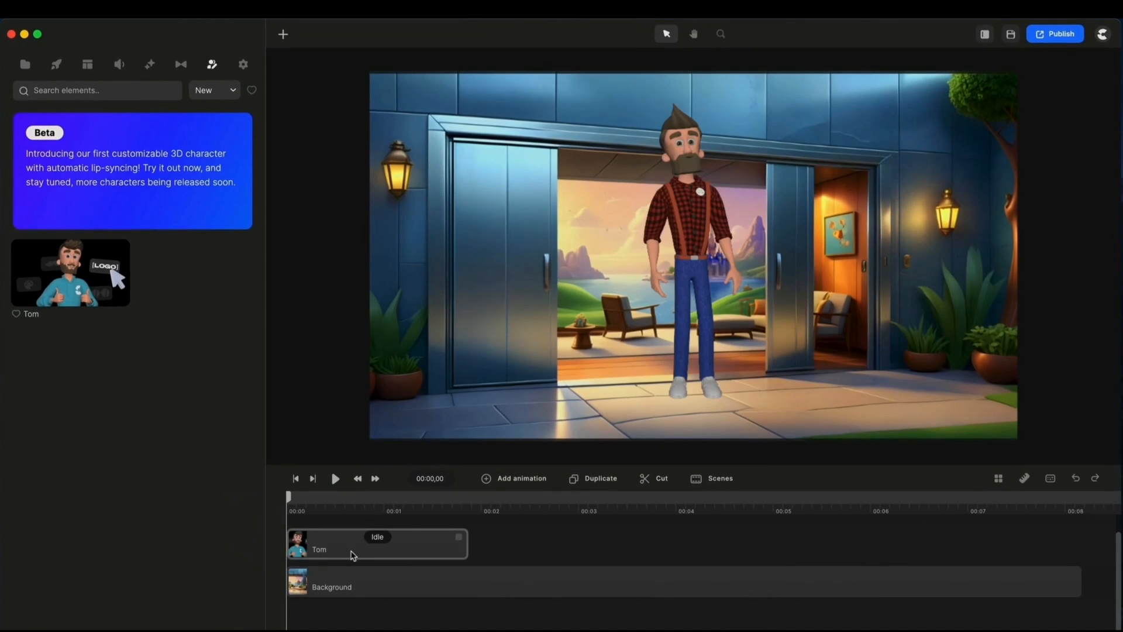
click(706, 253)
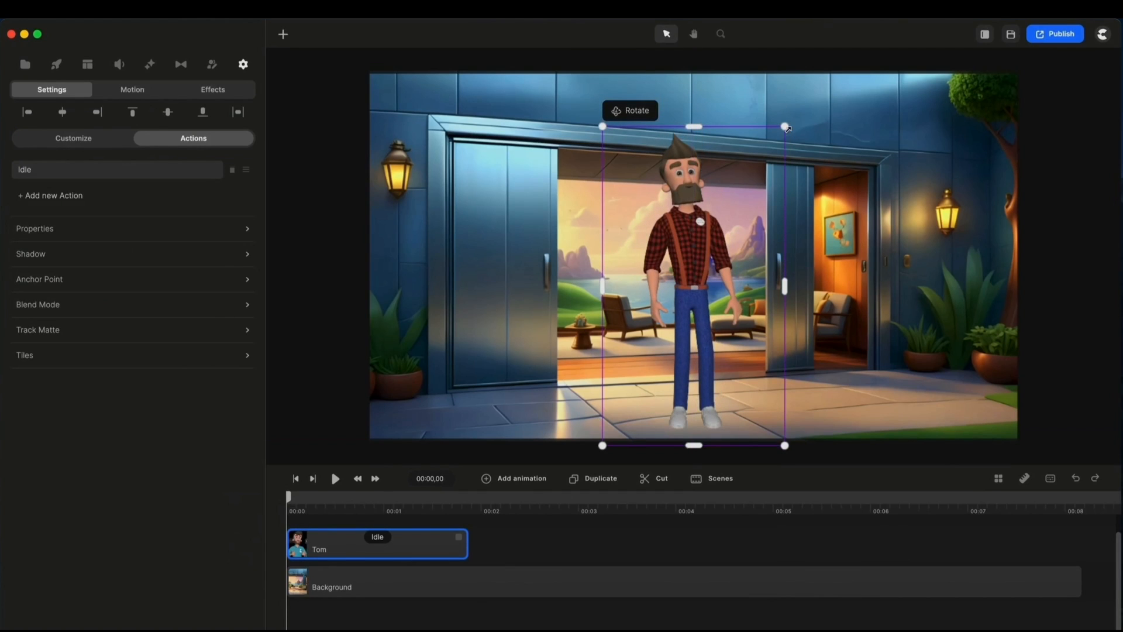
drag(787, 128, 769, 161)
drag(718, 242, 710, 270)
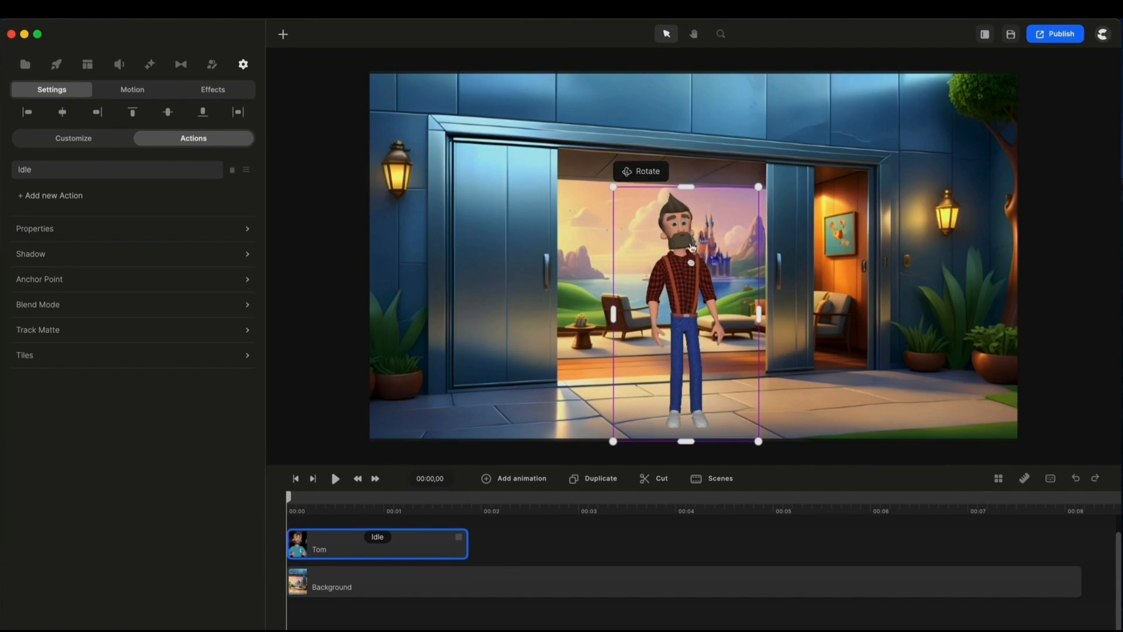
- Rotate the Tom character in 3D and reset his view
click(644, 173)
drag(723, 301, 625, 304)
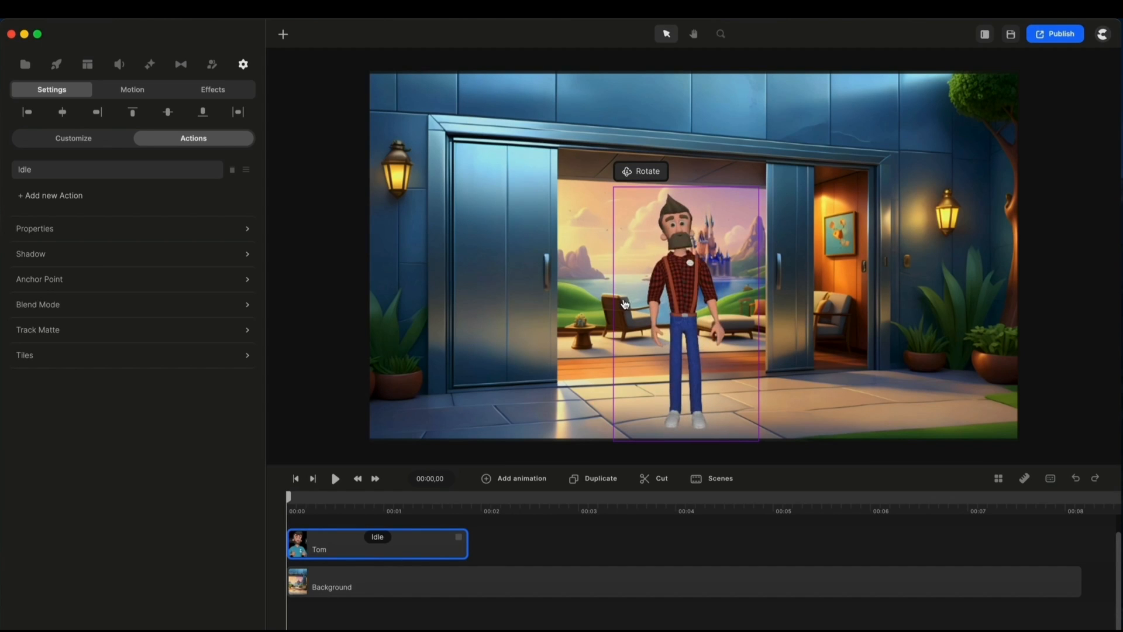
click(645, 170)
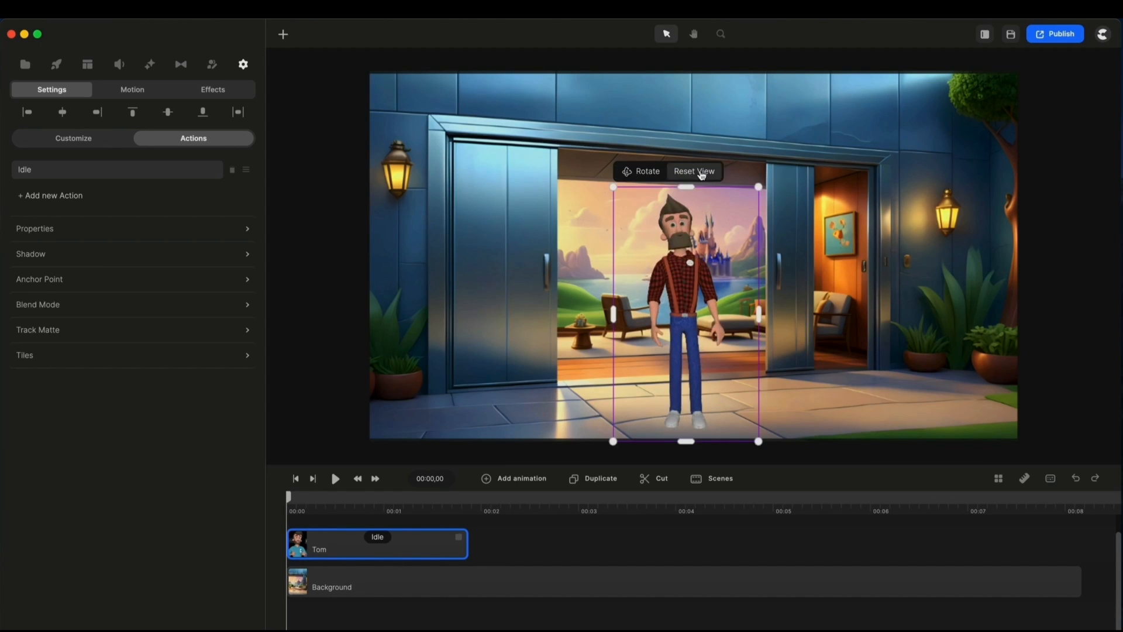
click(701, 172)
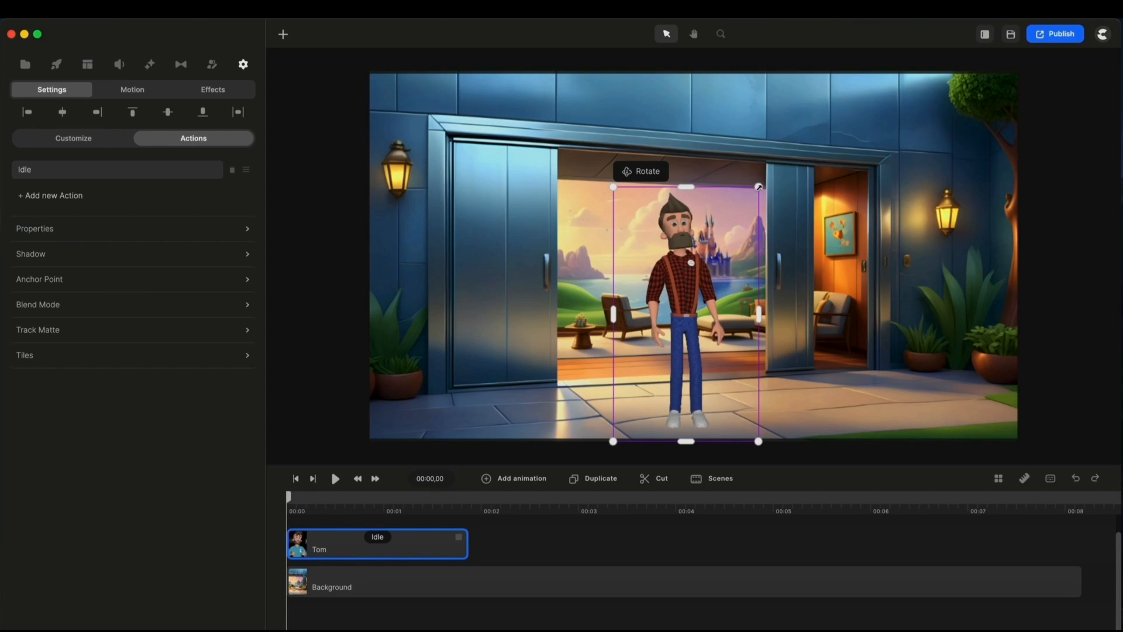
- Try different tops on Tom, including Hoodie, Shirt Sleeveless, Pajama and Builder Top, and settle on TShirt Big Logo
scroll(725, 308, up, 5)
scroll(678, 232, down, 5)
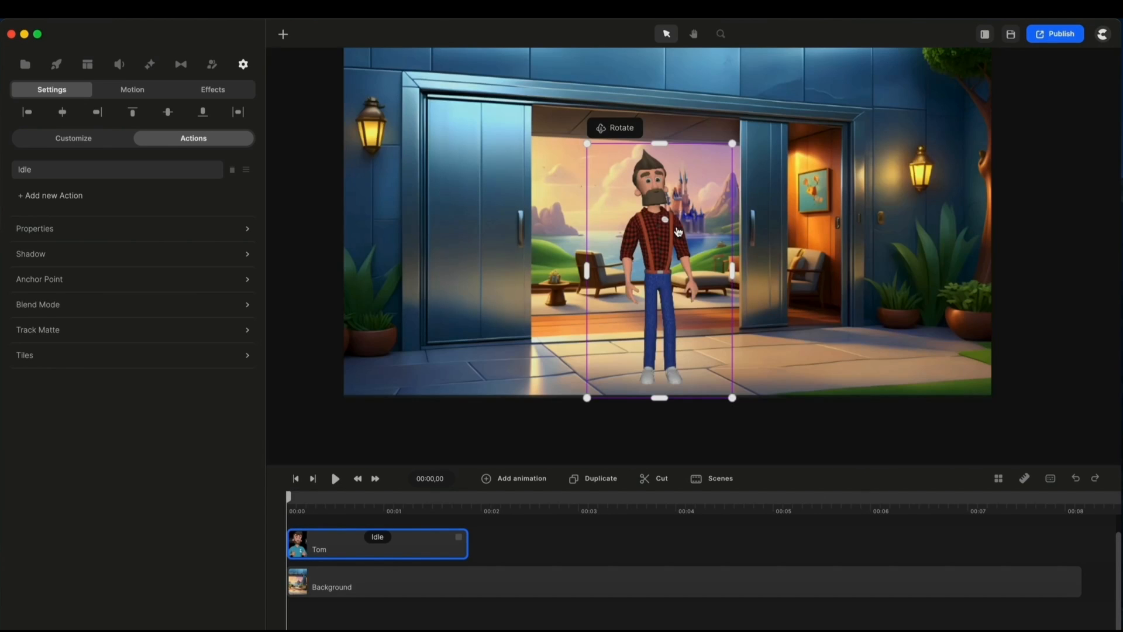
click(92, 141)
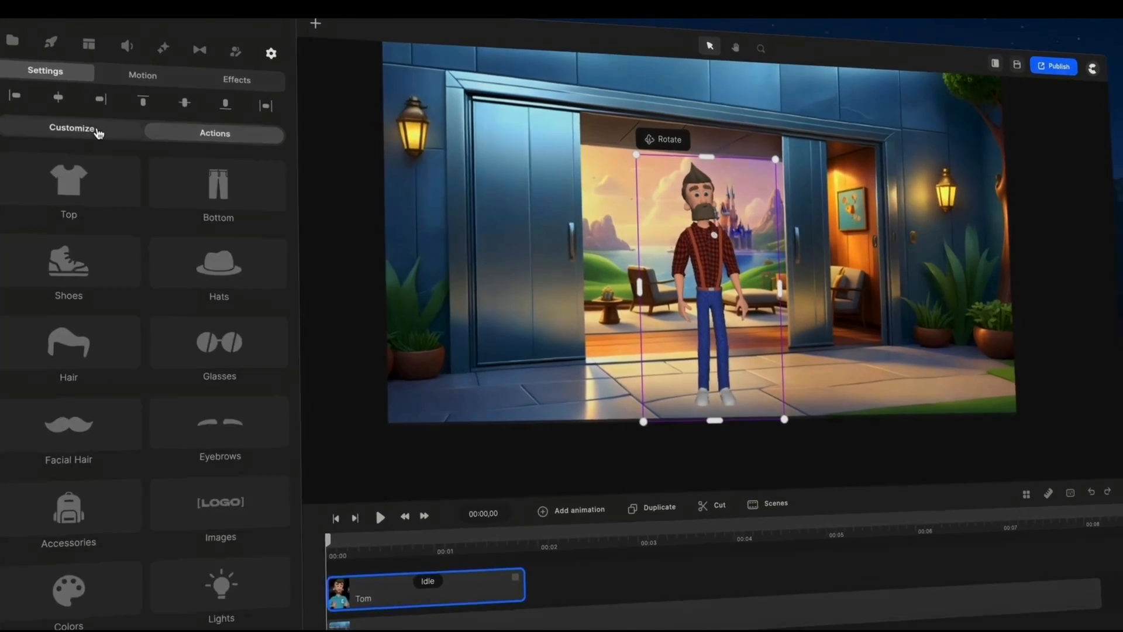
click(117, 201)
click(392, 119)
click(462, 132)
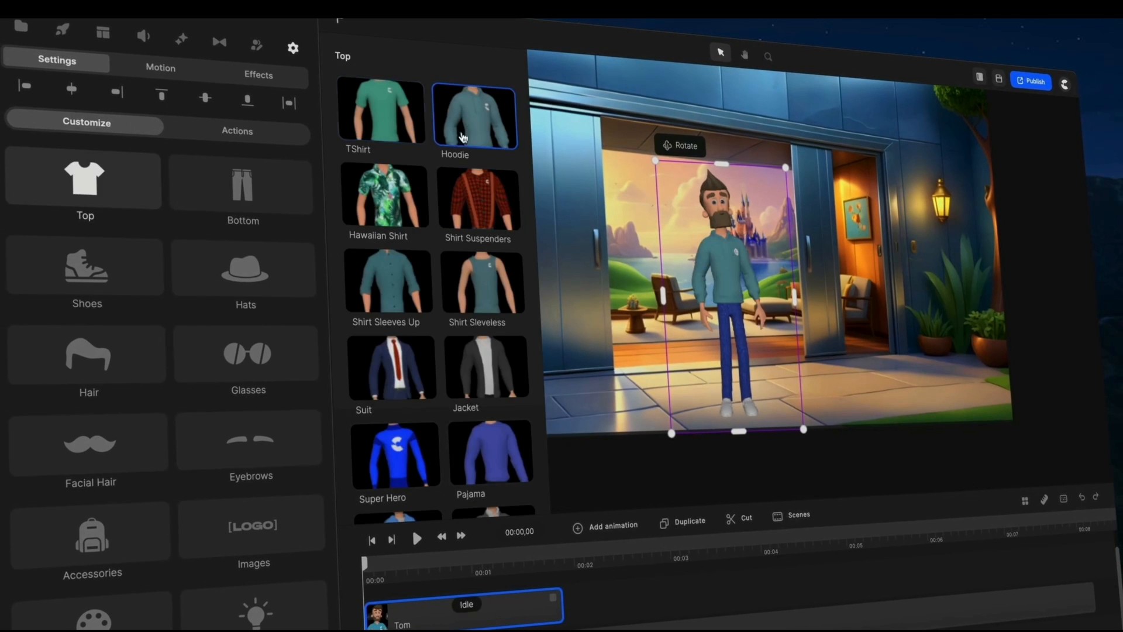
click(400, 194)
click(399, 299)
click(484, 306)
scroll(432, 369, down, 3)
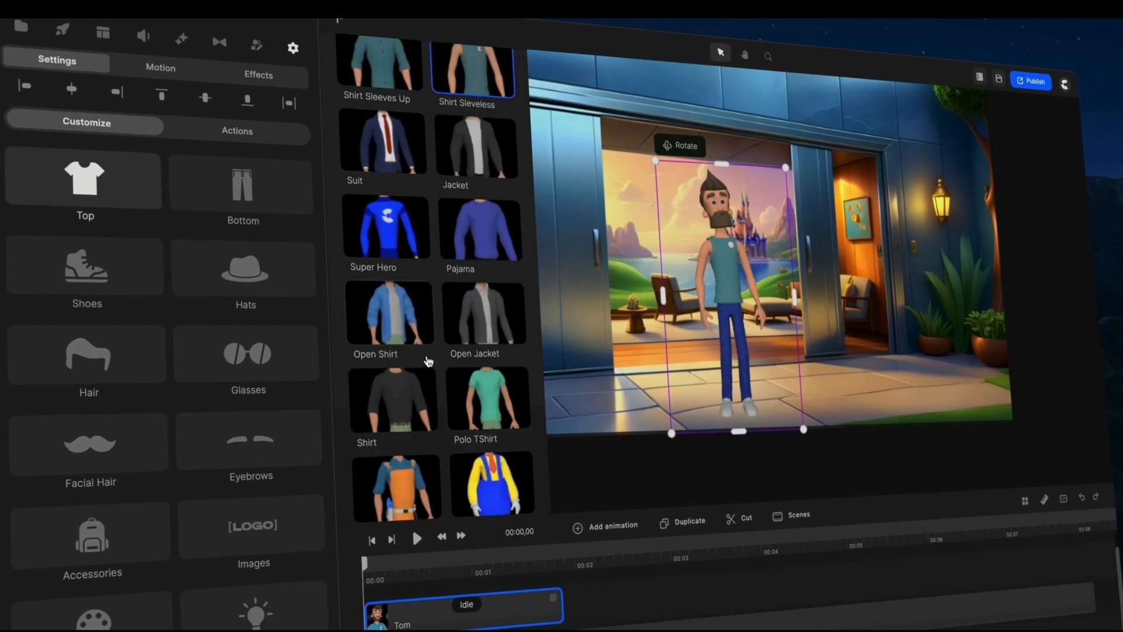
click(404, 293)
click(453, 232)
scroll(457, 246, down, 2)
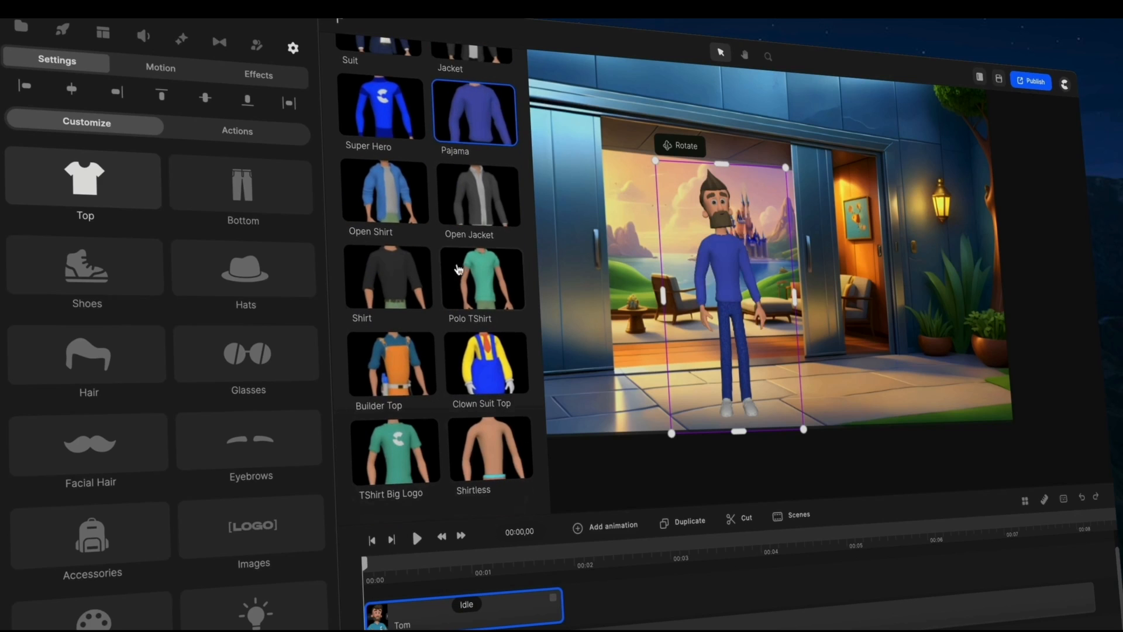
click(412, 362)
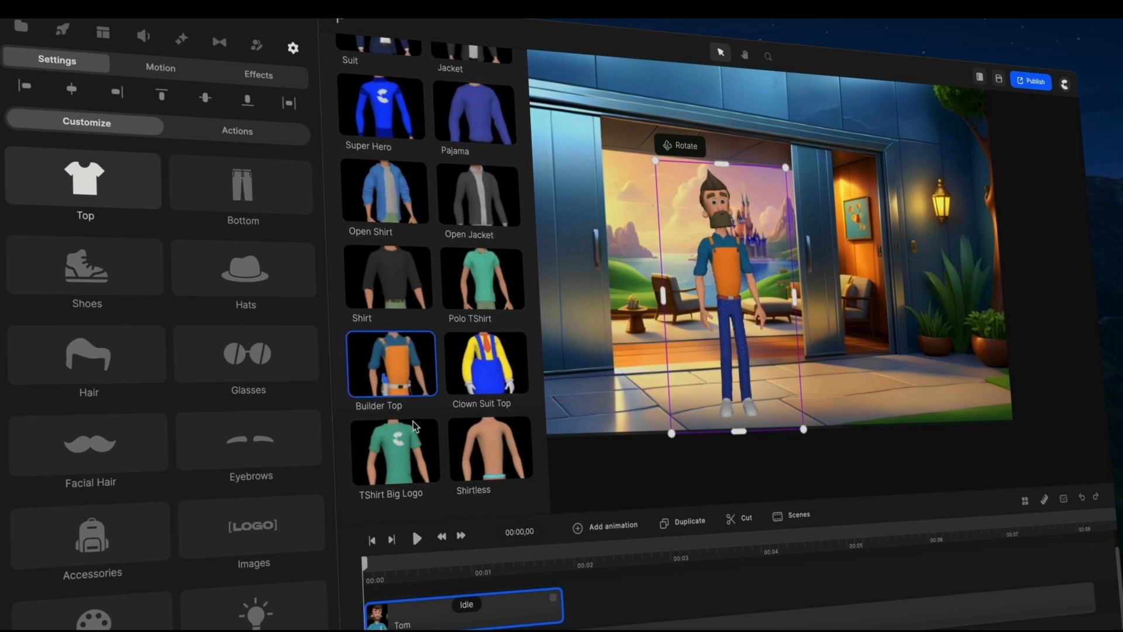
click(417, 446)
- Replace the logo image on Tom's shirt with the Nike logo, and switch it to the white C-shaped logo from the project media
scroll(732, 235, up, 3)
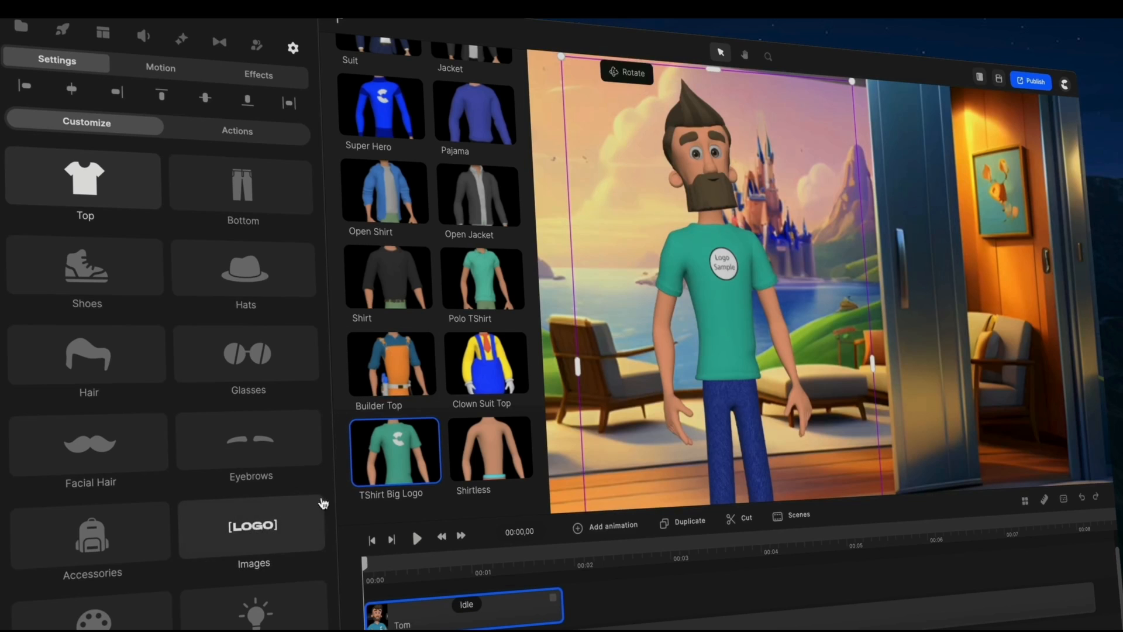
scroll(445, 404, up, 5)
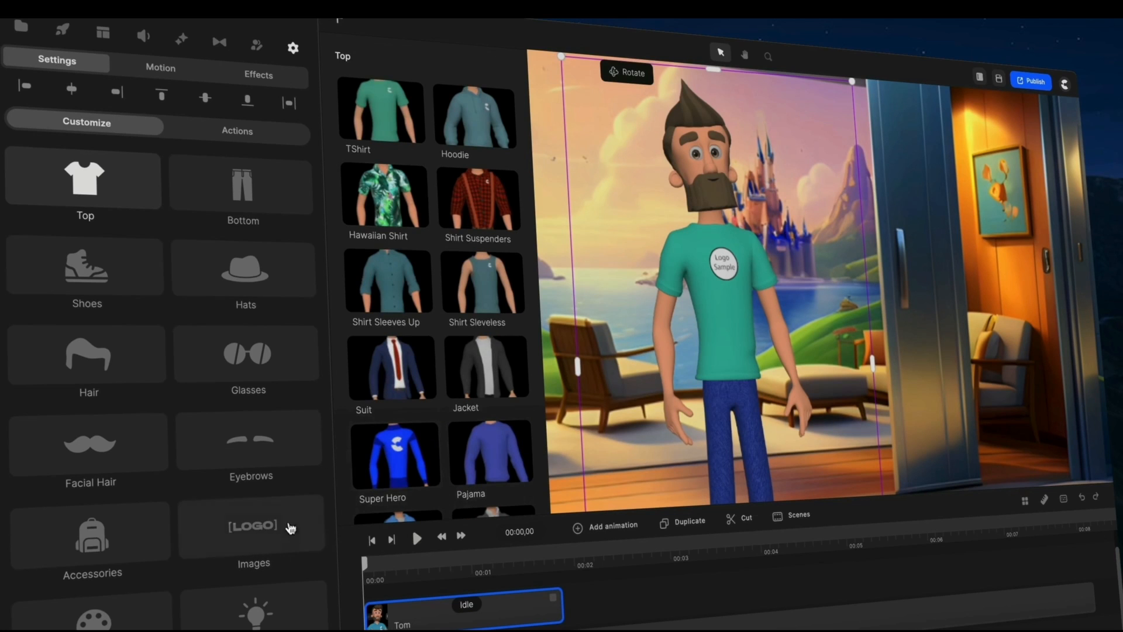
click(252, 539)
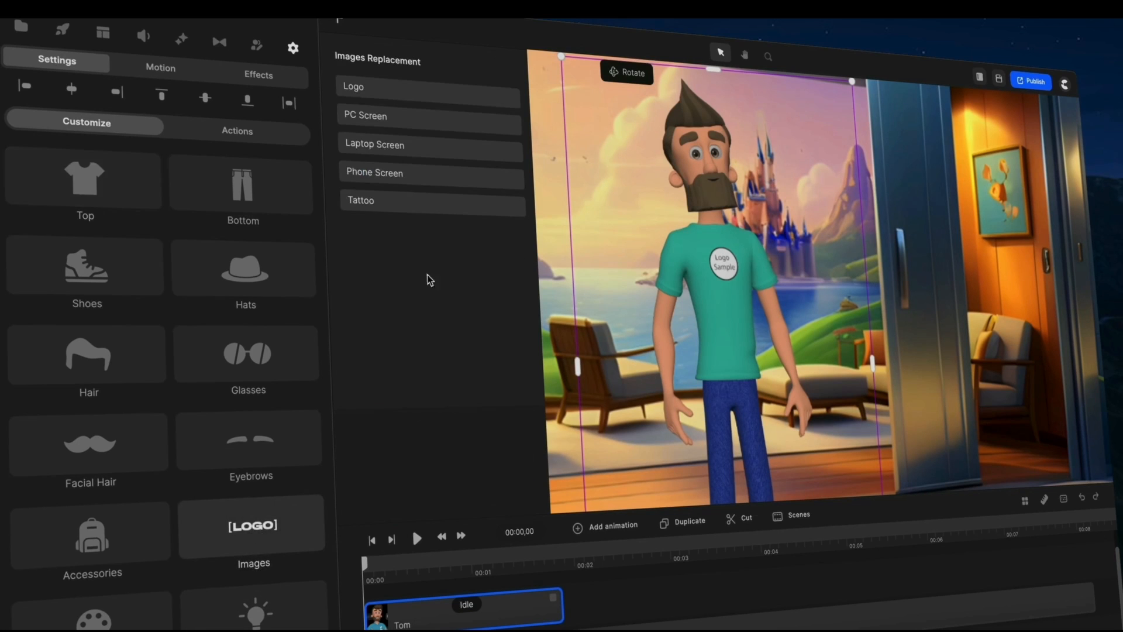
click(360, 91)
click(145, 175)
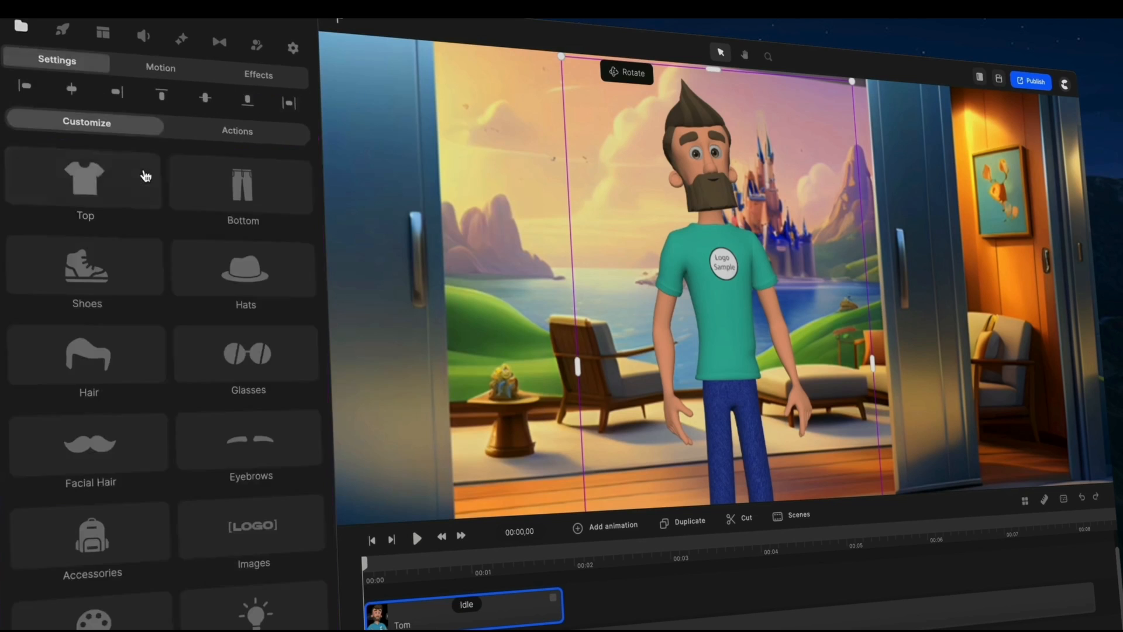
click(406, 91)
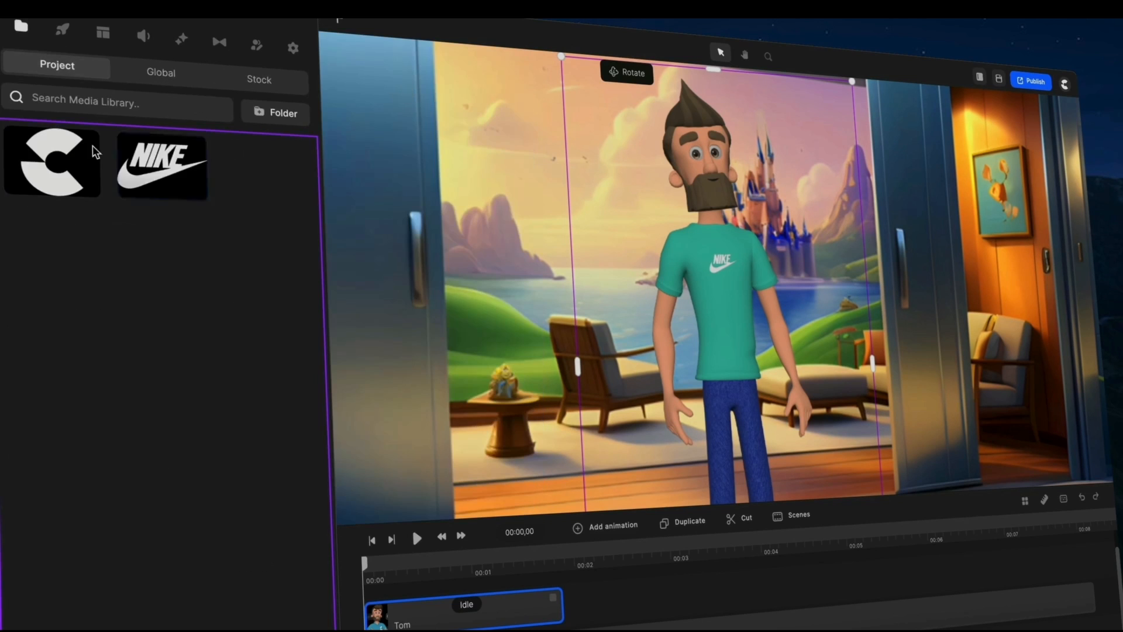
click(88, 151)
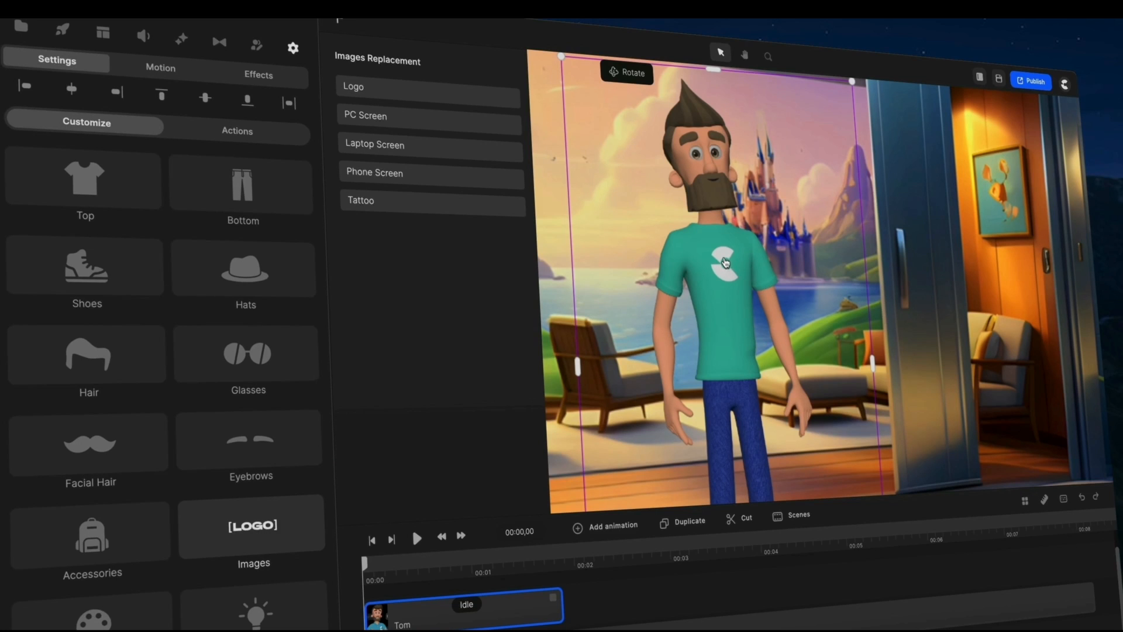
- Change Tom's bottoms to Cargo Pants
click(269, 195)
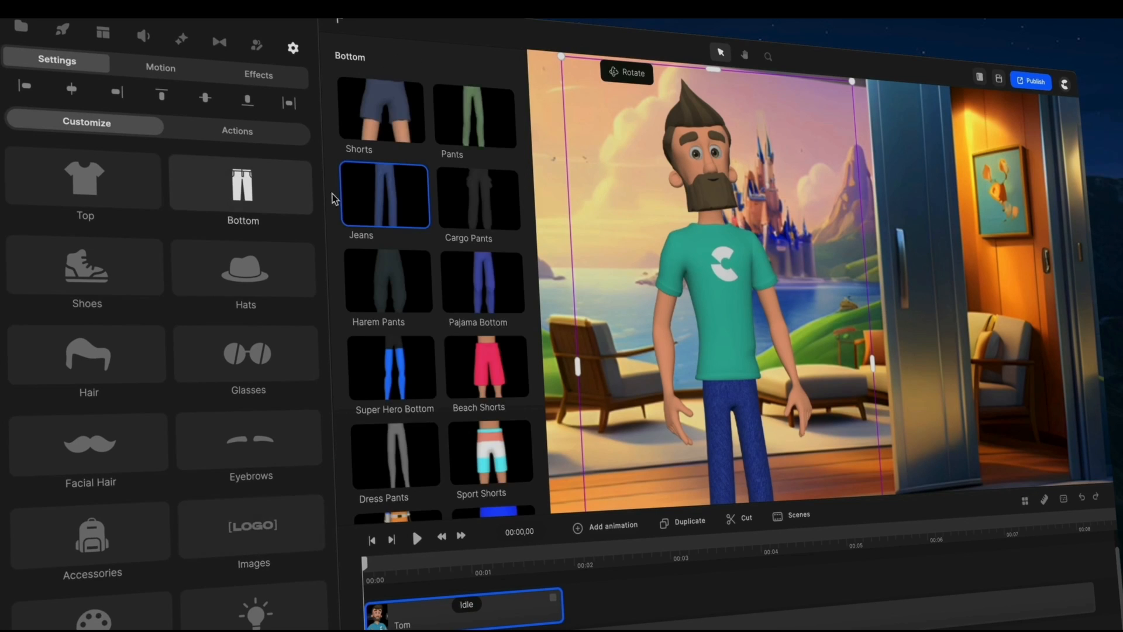
click(478, 200)
scroll(740, 289, down, 5)
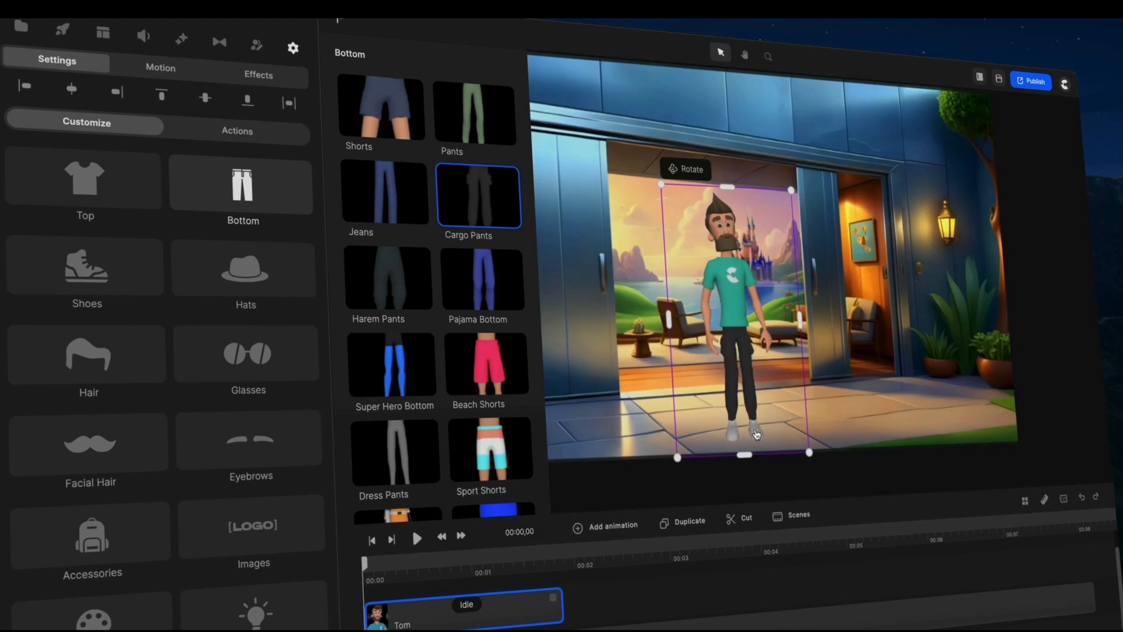
- Look through the shoe options for Tom and put the Vans on him
scroll(756, 434, up, 5)
click(106, 293)
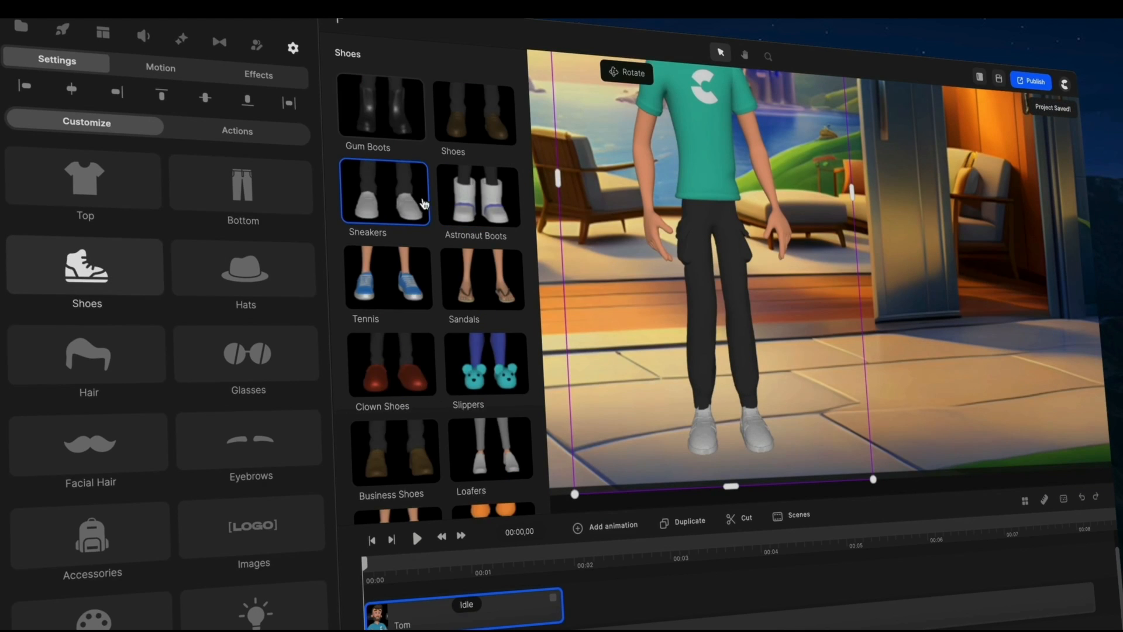
scroll(424, 203, down, 5)
click(418, 357)
scroll(752, 319, down, 5)
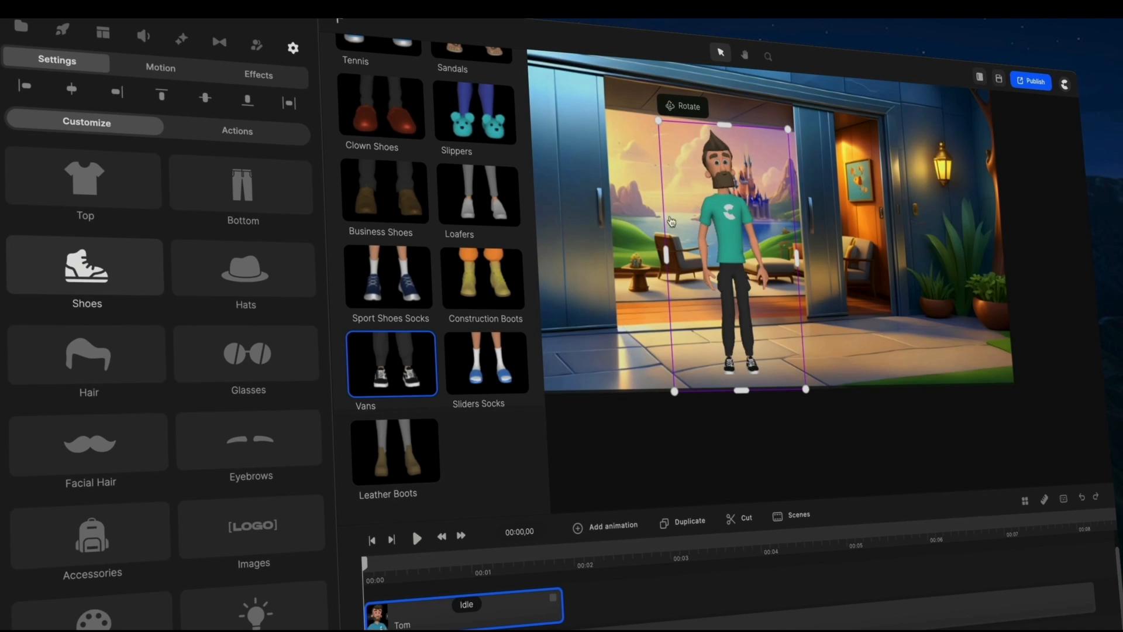
scroll(703, 195, up, 3)
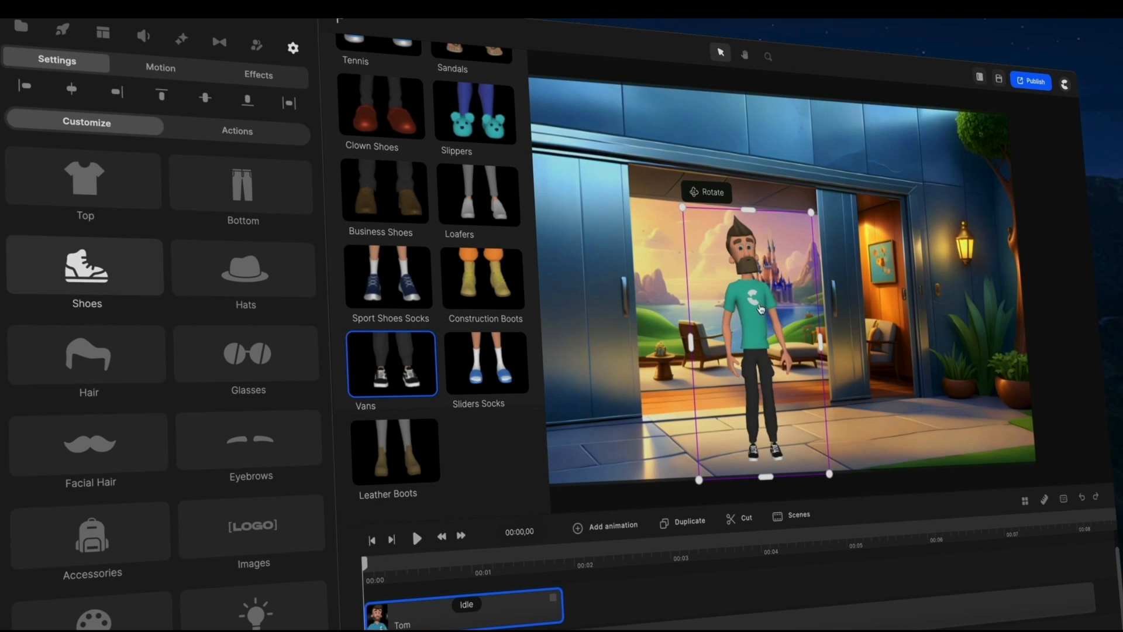
- Try several hats on Tom, including Cowboy, Propeller, Santa and Bucket, and put the Cap on him
scroll(760, 307, up, 3)
key(space)
drag(760, 307, 801, 226)
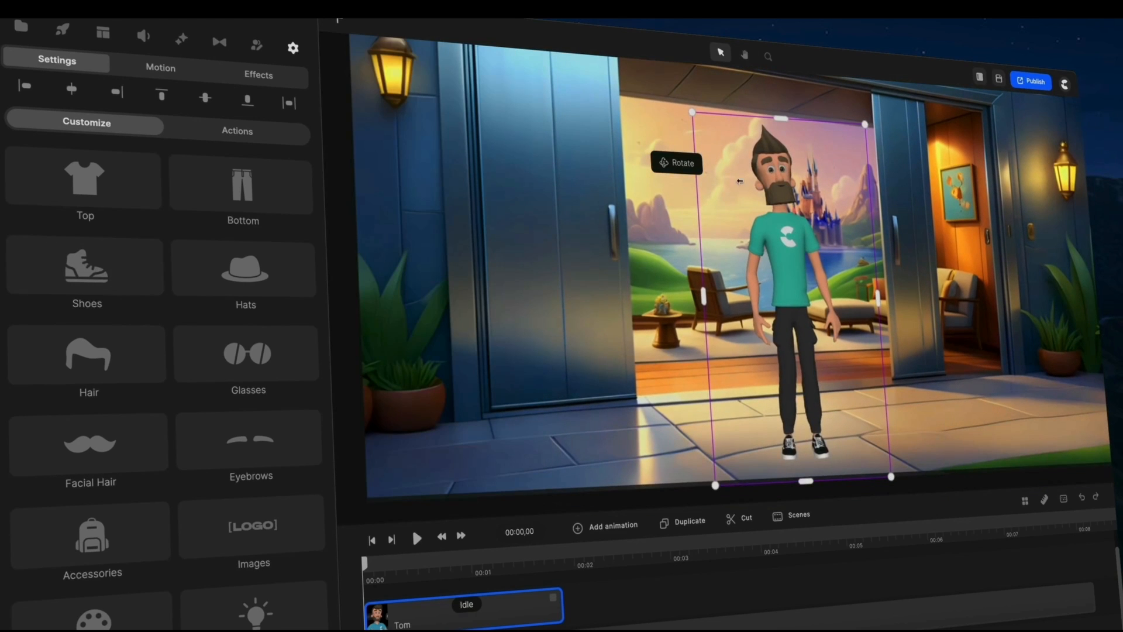
key(space)
drag(797, 181, 757, 202)
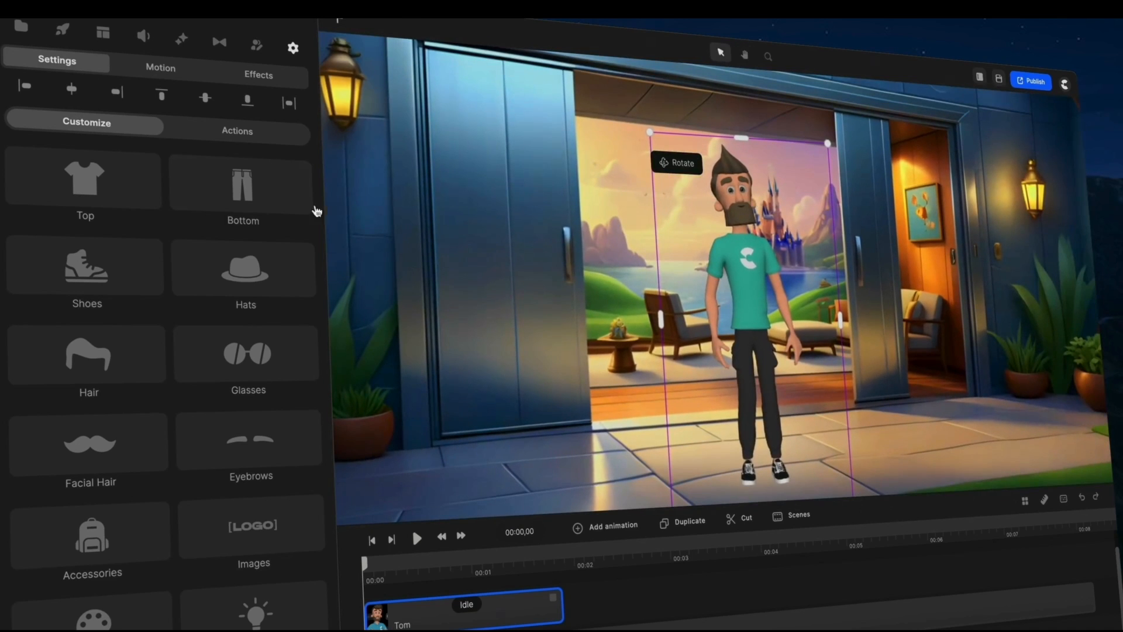
click(258, 279)
click(448, 156)
click(424, 175)
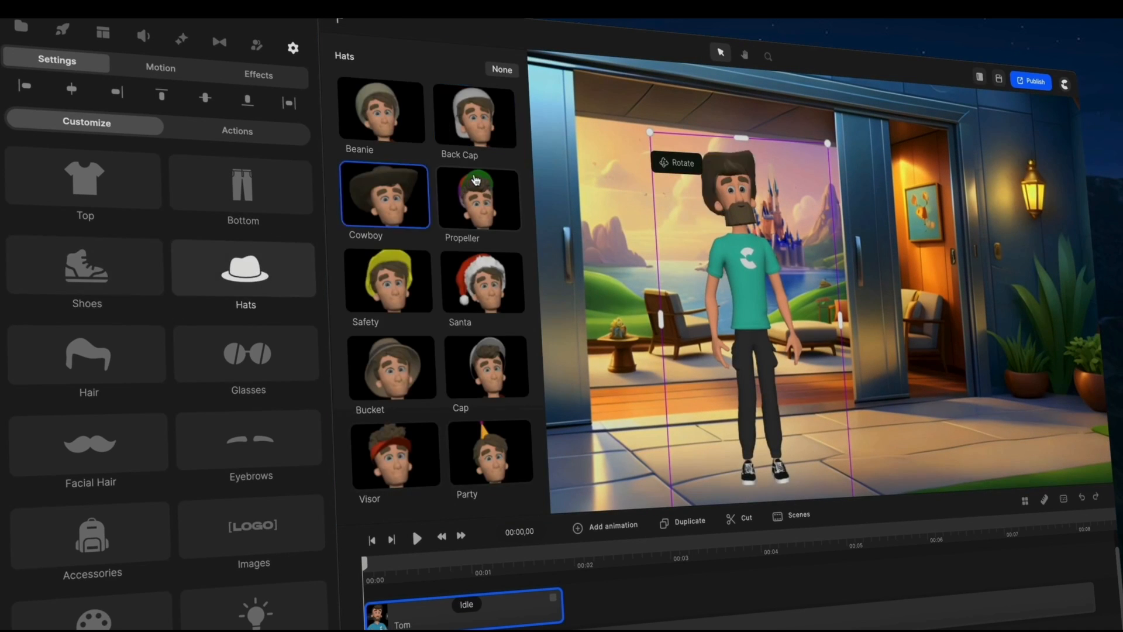
click(470, 188)
click(416, 228)
click(482, 275)
click(433, 368)
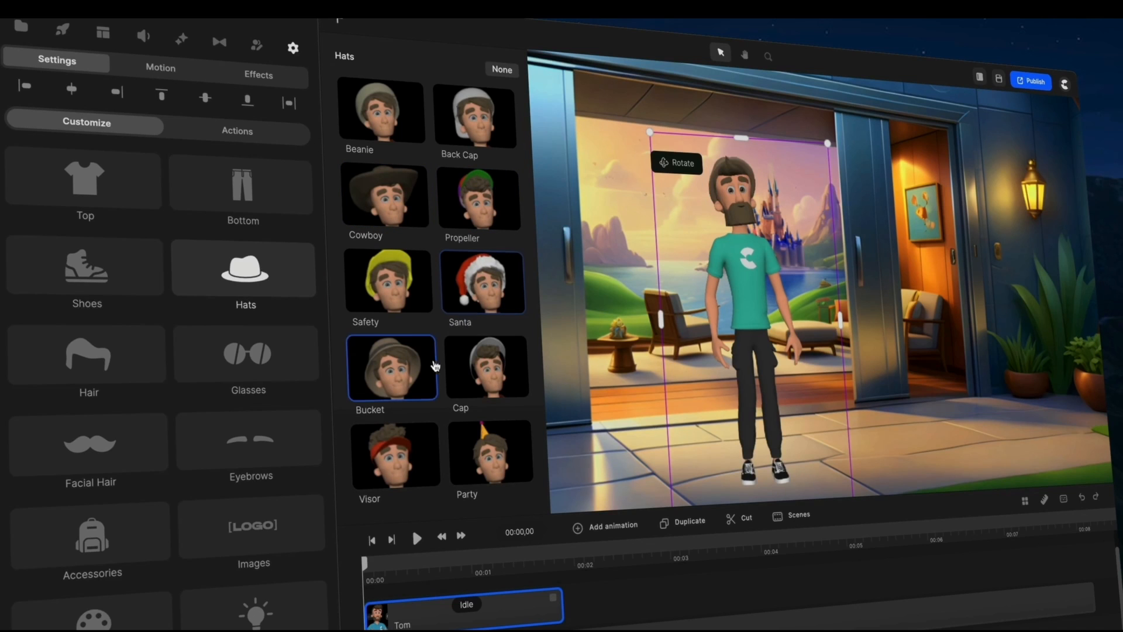
click(486, 365)
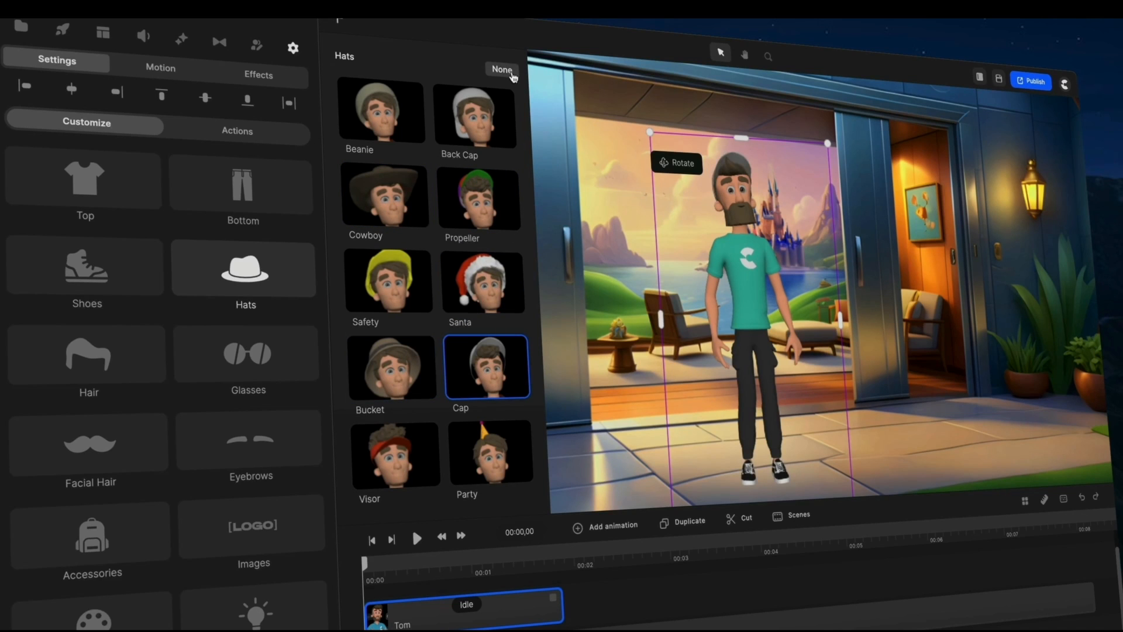
- Remove Tom's cap and try the Afro, Bald, Medium Hair, Sidecut and Mohawk hairstyles on him
click(510, 72)
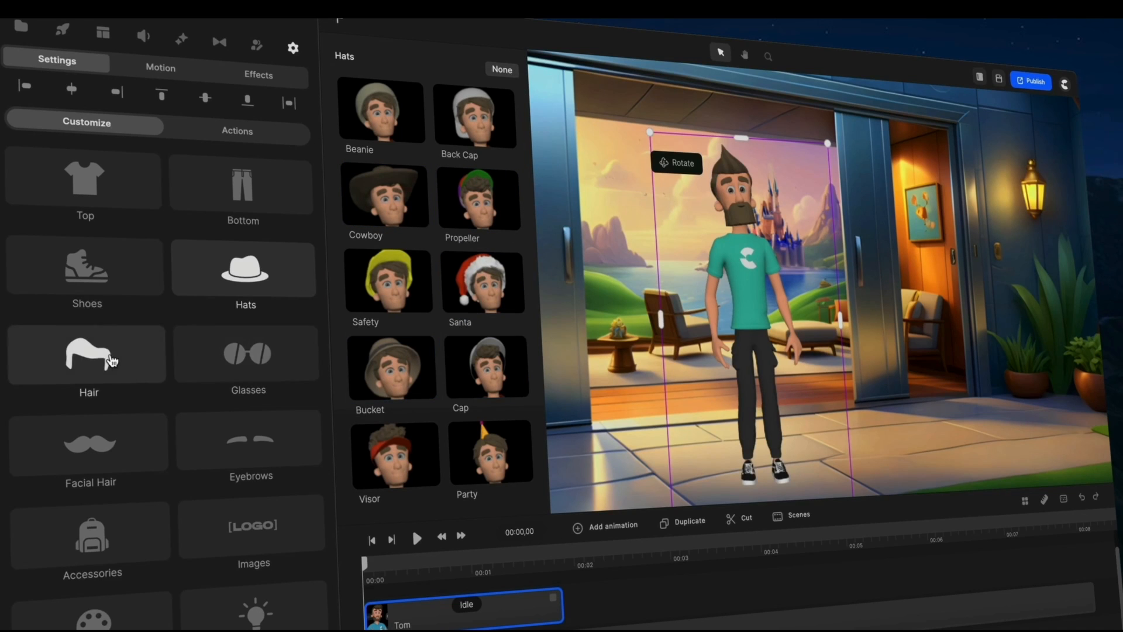
click(91, 355)
click(413, 115)
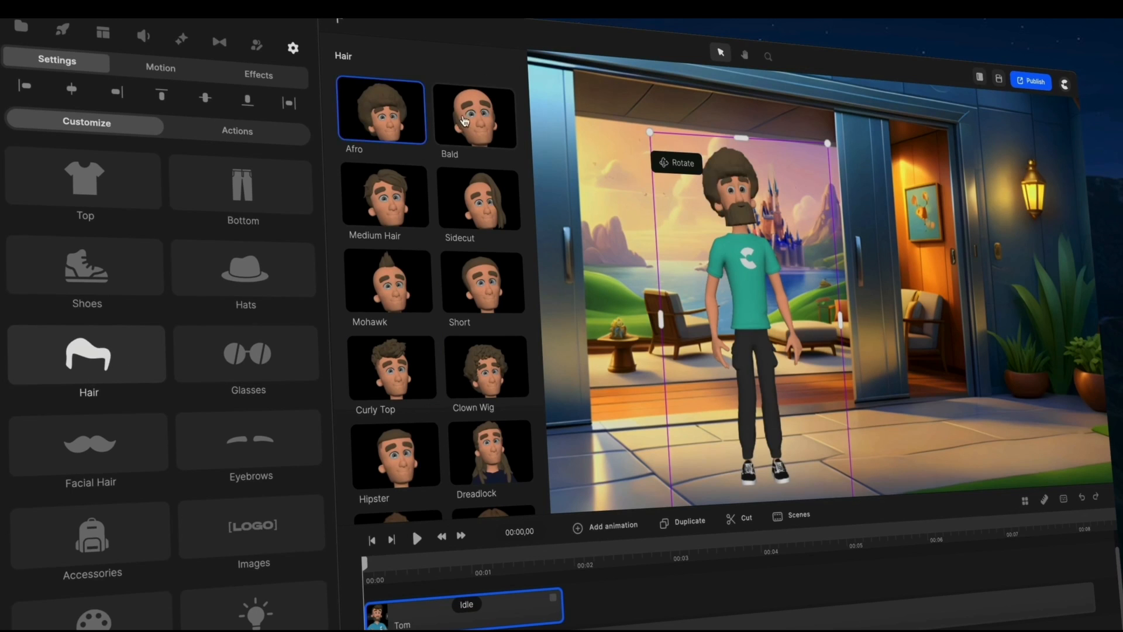
click(465, 124)
click(379, 192)
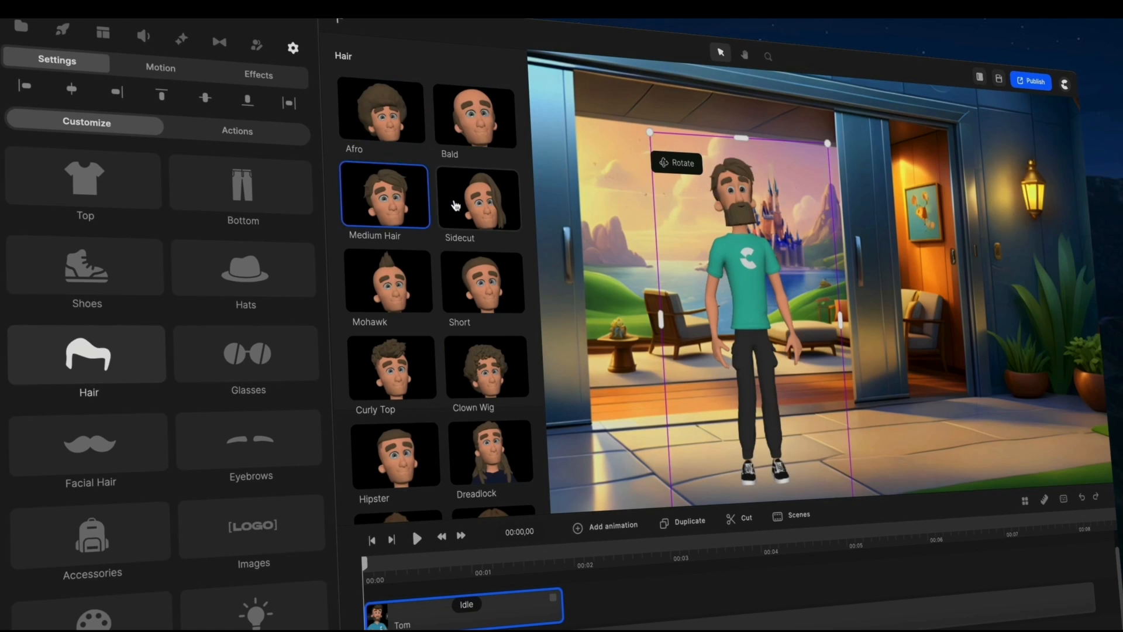
click(455, 205)
click(379, 259)
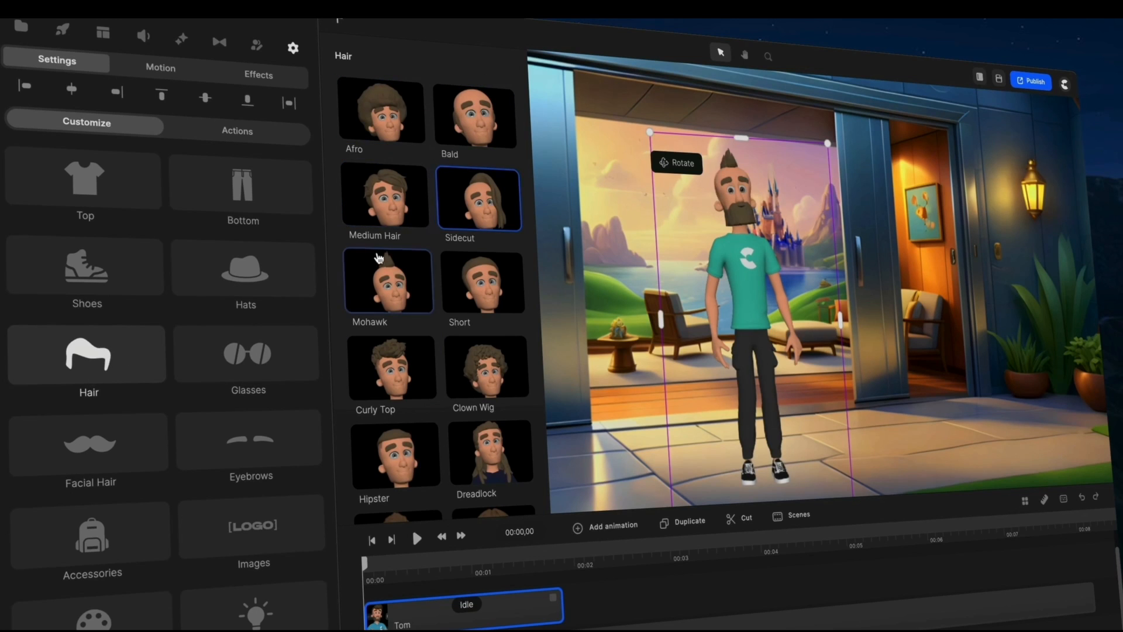
- Try the Short and Clown Wig hairstyles on Tom and give him the Curly Top
click(486, 285)
scroll(484, 284, down, 1)
click(483, 283)
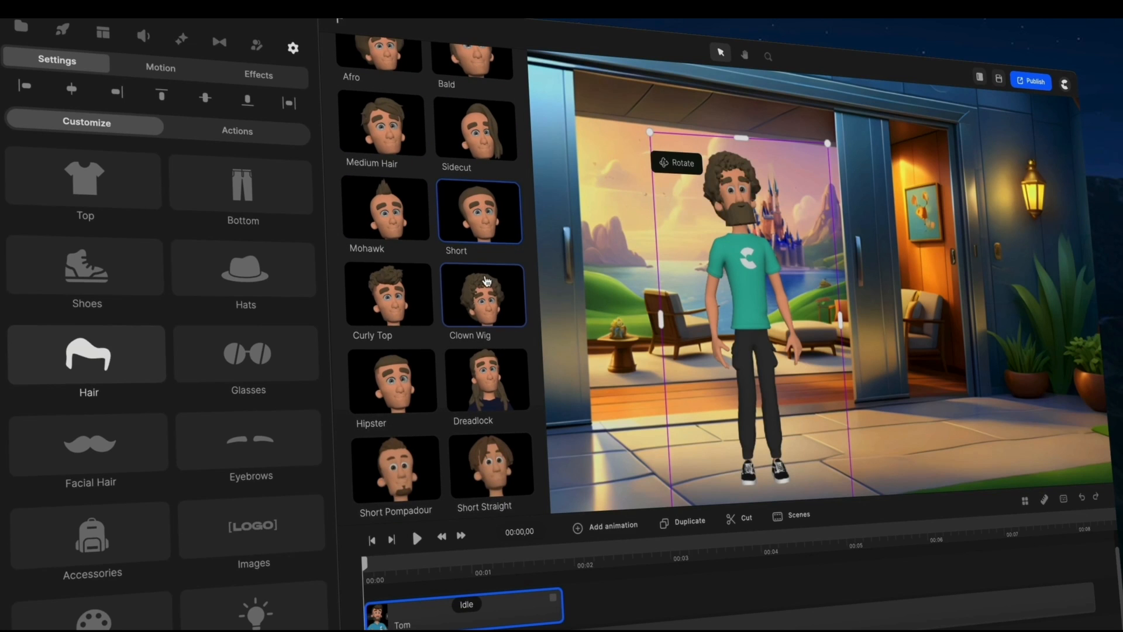
scroll(432, 309, down, 1)
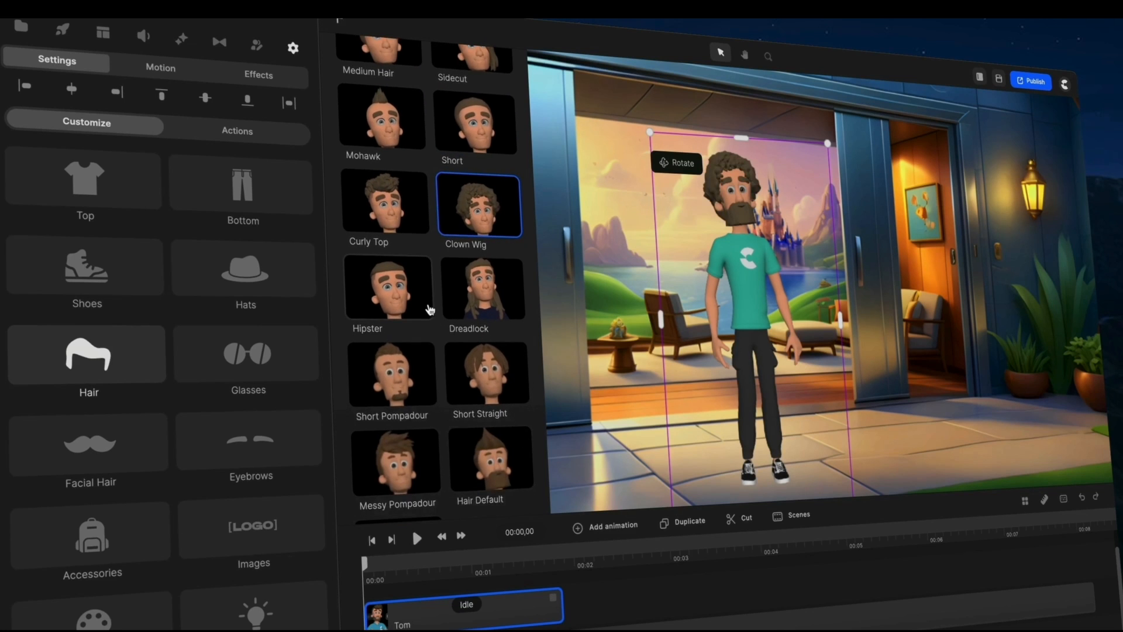
click(414, 212)
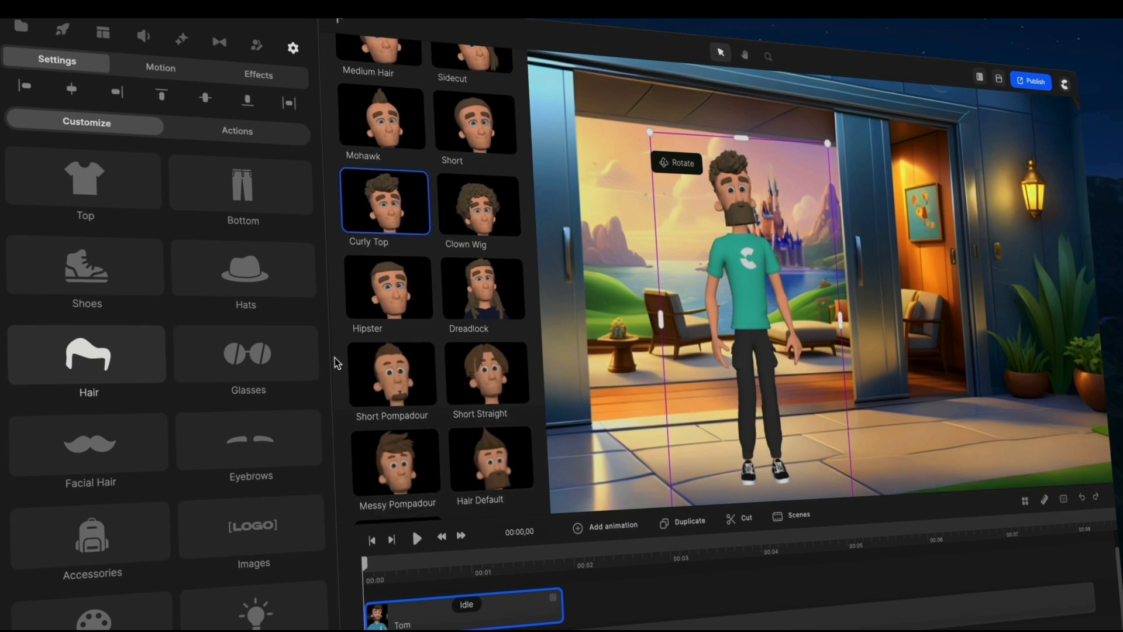
click(709, 203)
drag(709, 198, 713, 171)
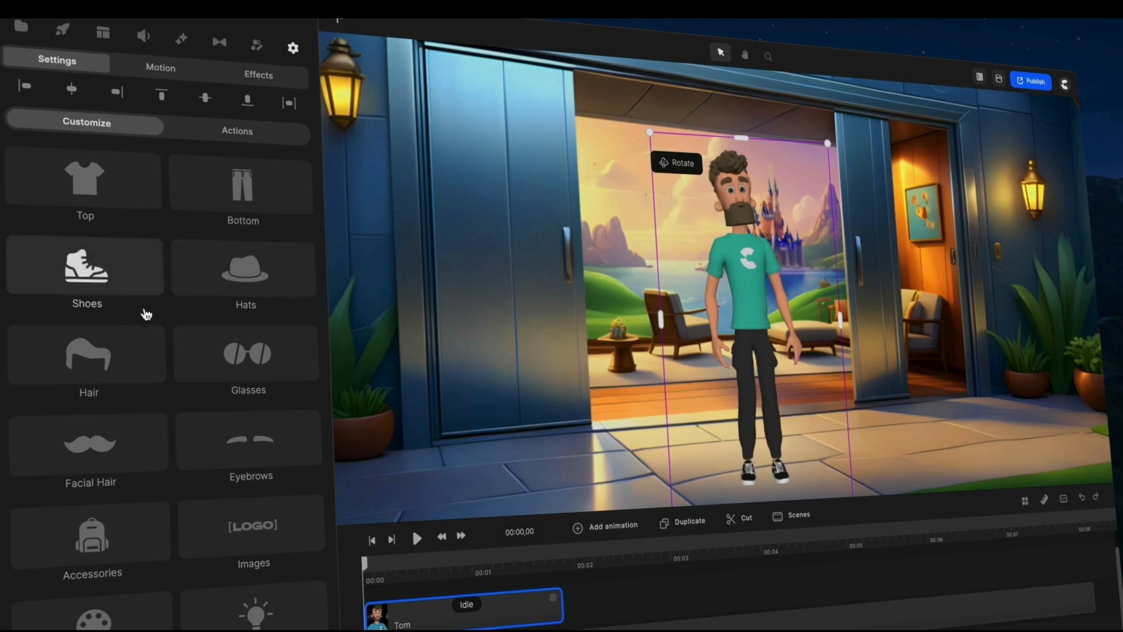
- Put the Retro glasses on Tom
click(278, 356)
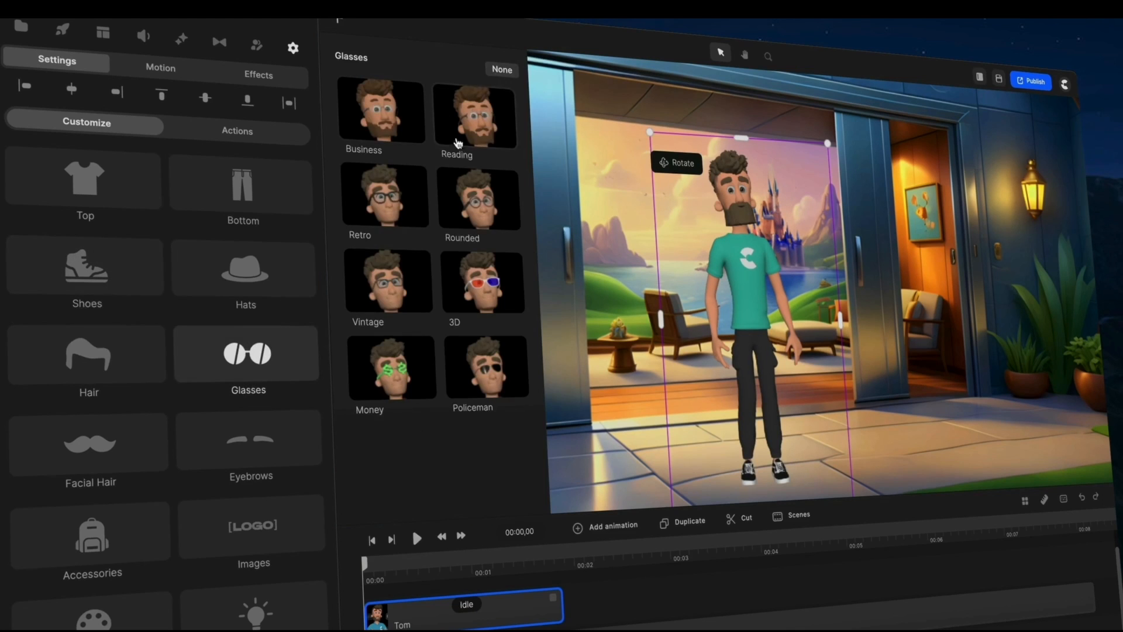
click(401, 189)
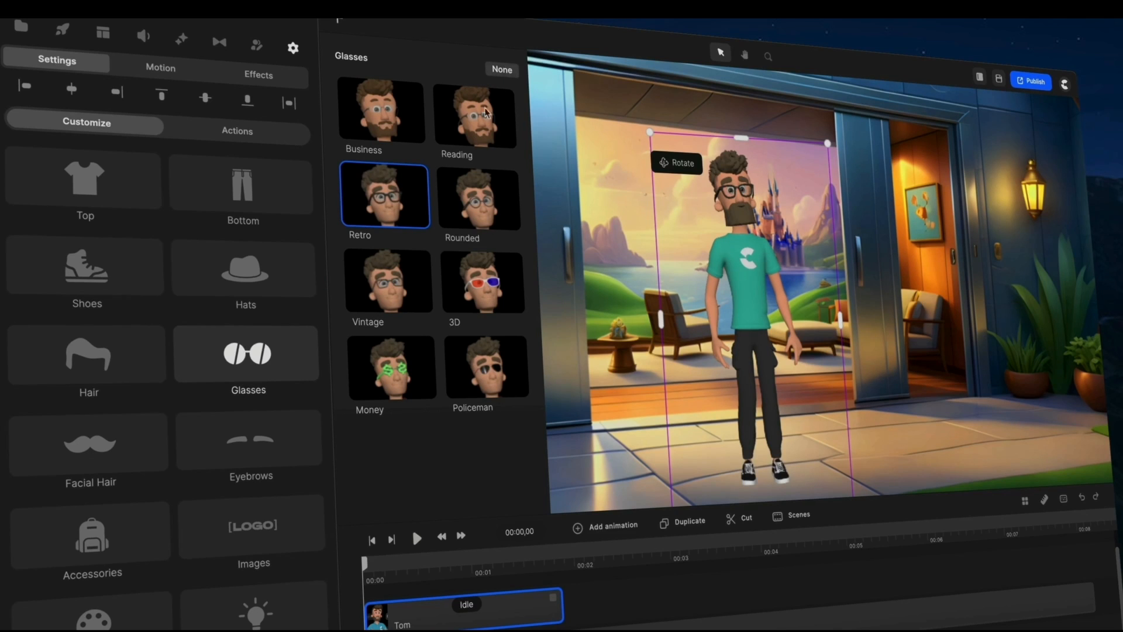
- Try several facial hair styles on Tom, including Round, Spanish and Side Shaved, and give him the Square Beard
click(121, 452)
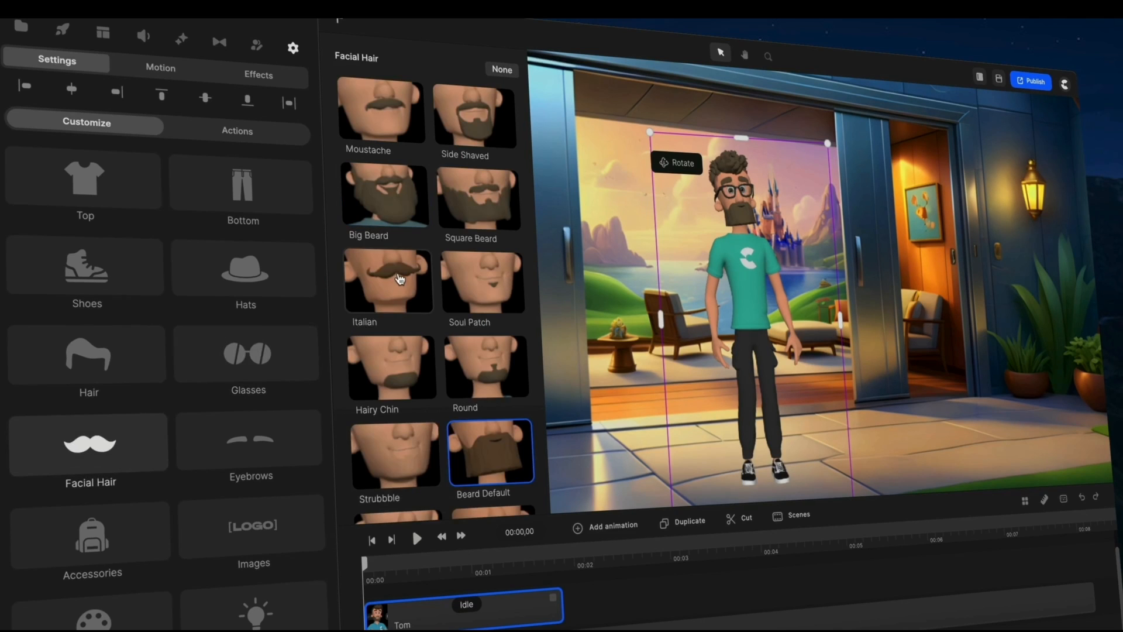
click(394, 364)
click(461, 375)
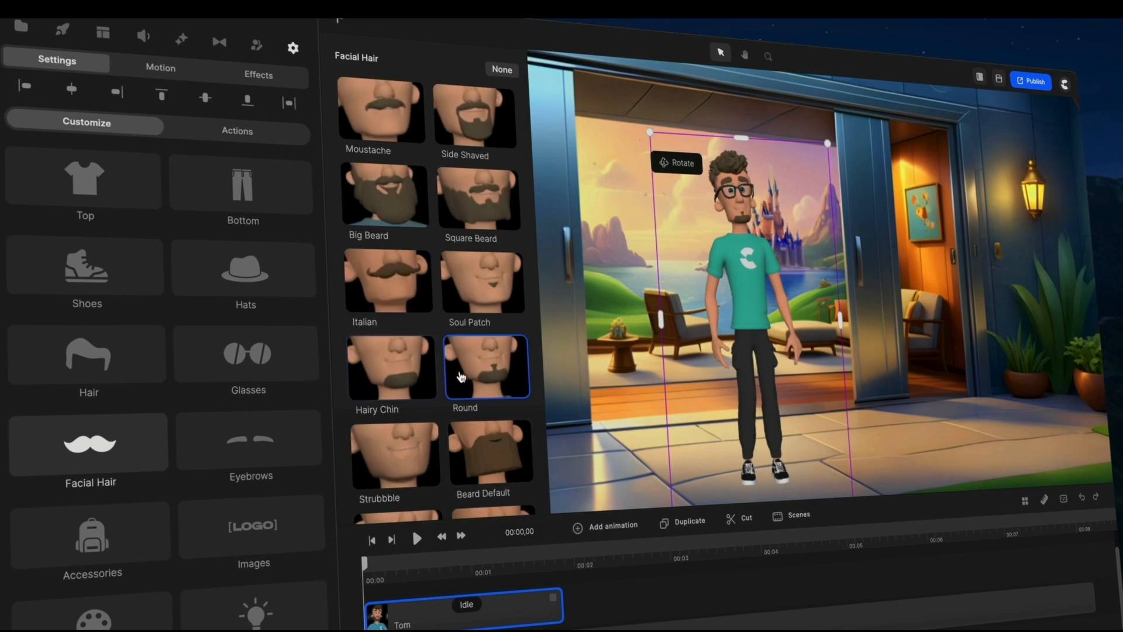
scroll(462, 375, down, 2)
click(403, 448)
click(488, 447)
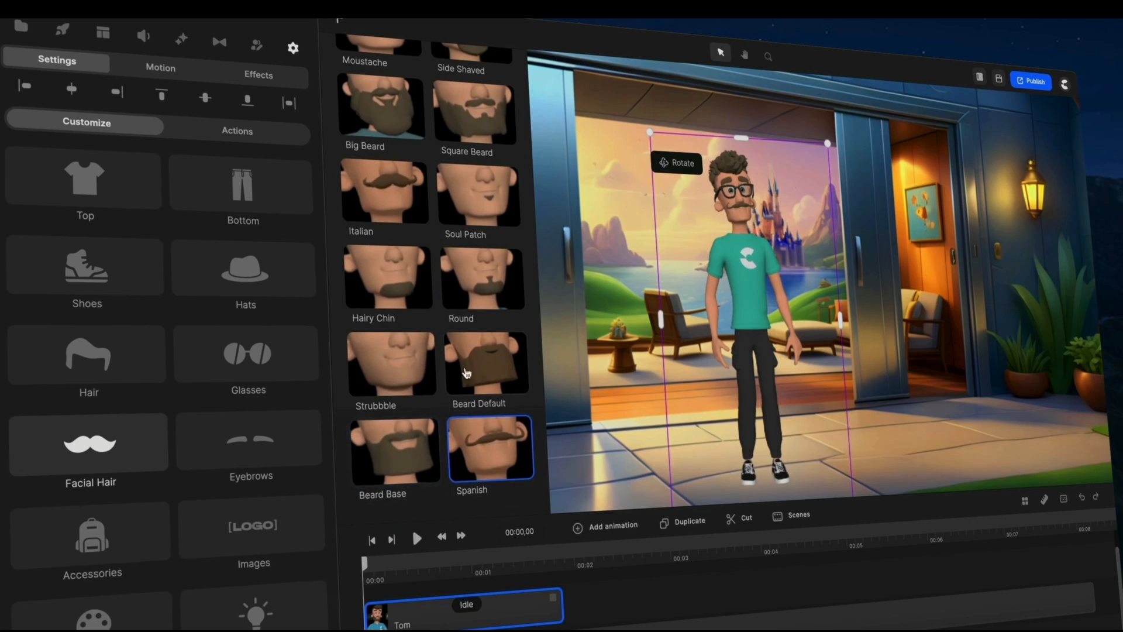
scroll(466, 373, up, 2)
click(475, 178)
click(468, 139)
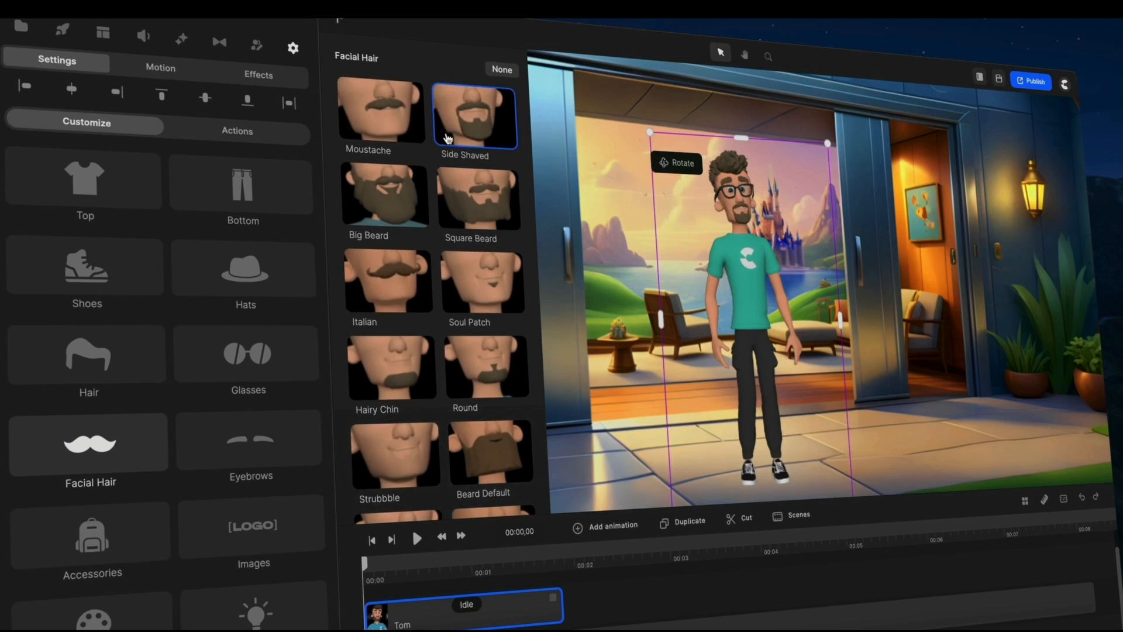
click(412, 134)
click(466, 179)
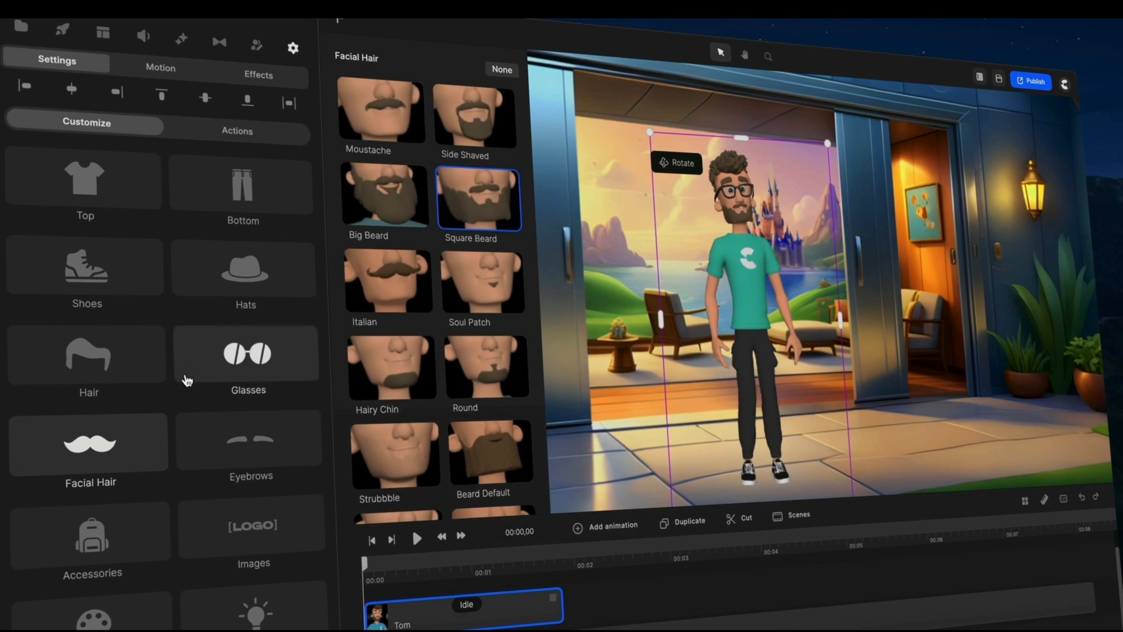
- Try the Angled and Teardrop eyebrows on Tom and give him the Curved ones
scroll(246, 351, down, 1)
click(219, 436)
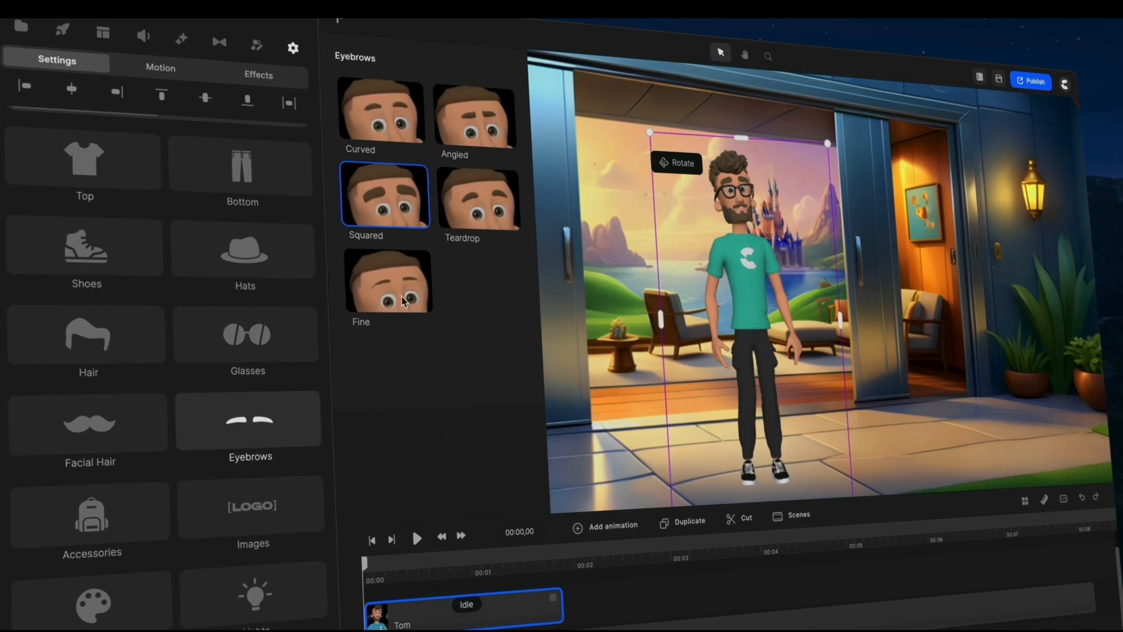
scroll(727, 162, up, 3)
click(479, 139)
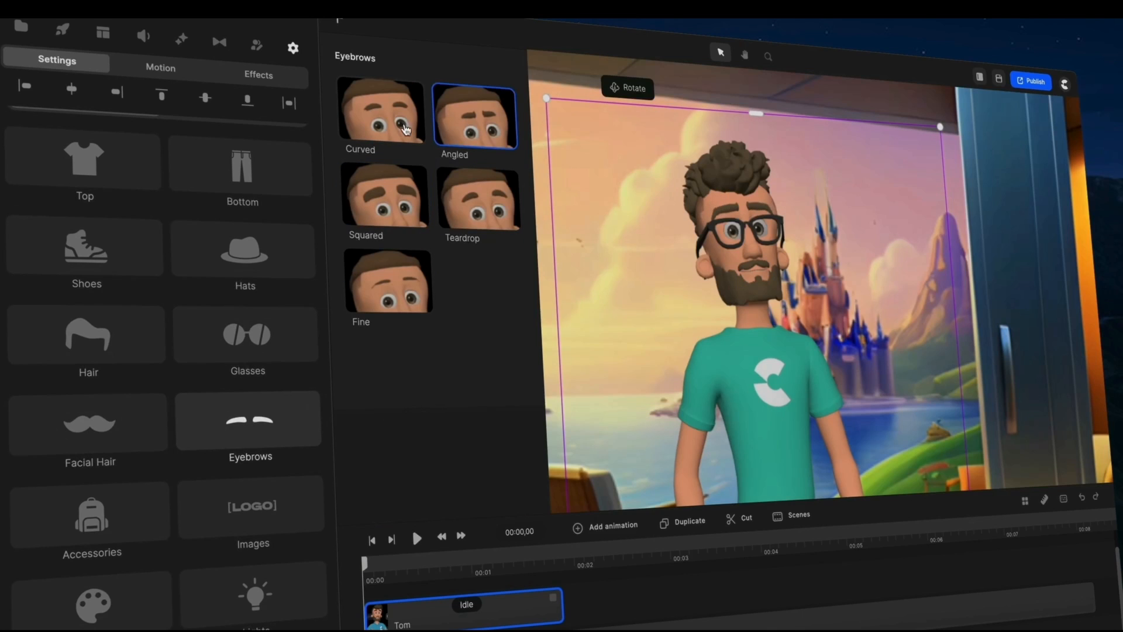
click(407, 131)
click(481, 234)
click(427, 265)
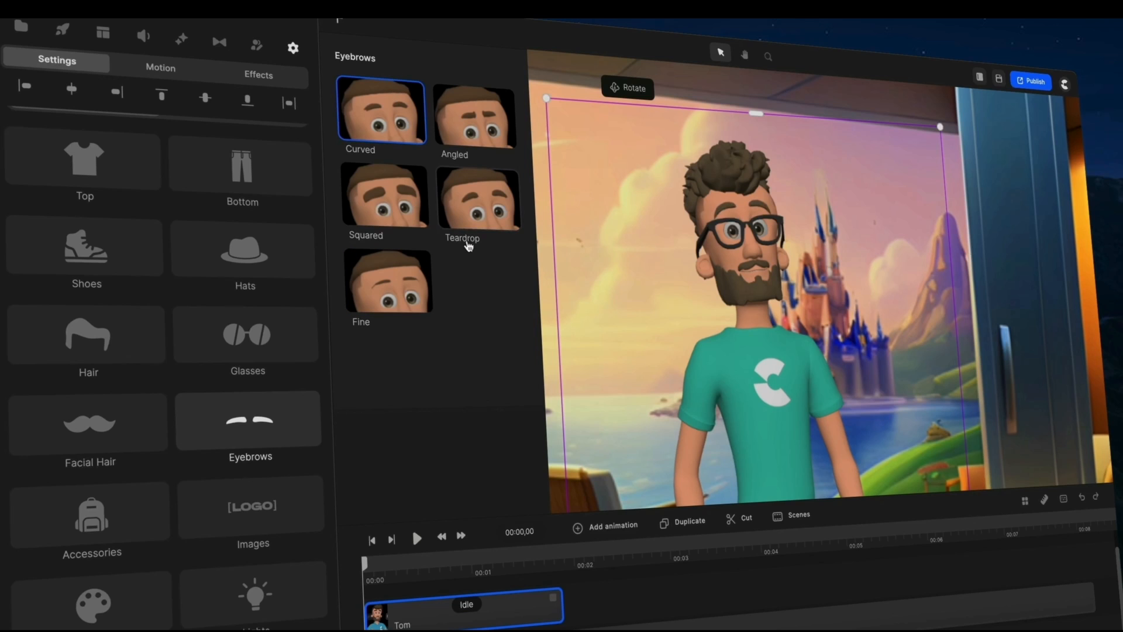
click(475, 221)
click(413, 132)
- Try the Airpods and the Backpack accessories on Tom and take the backpack off
scroll(158, 464, down, 3)
click(131, 436)
scroll(661, 375, down, 5)
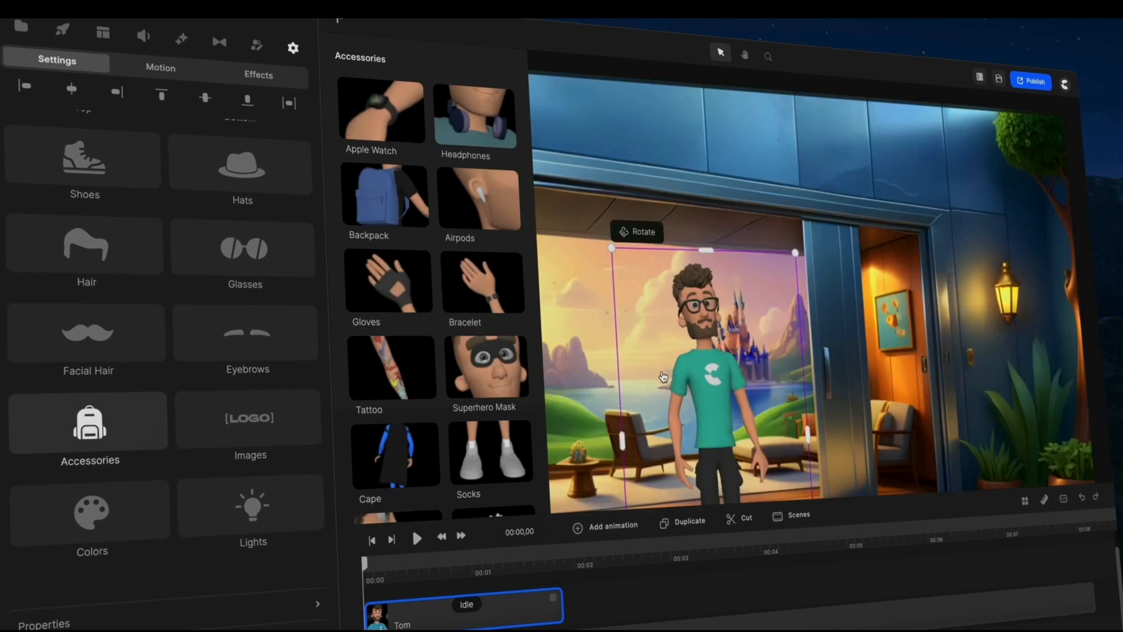
drag(664, 374, 672, 284)
click(117, 426)
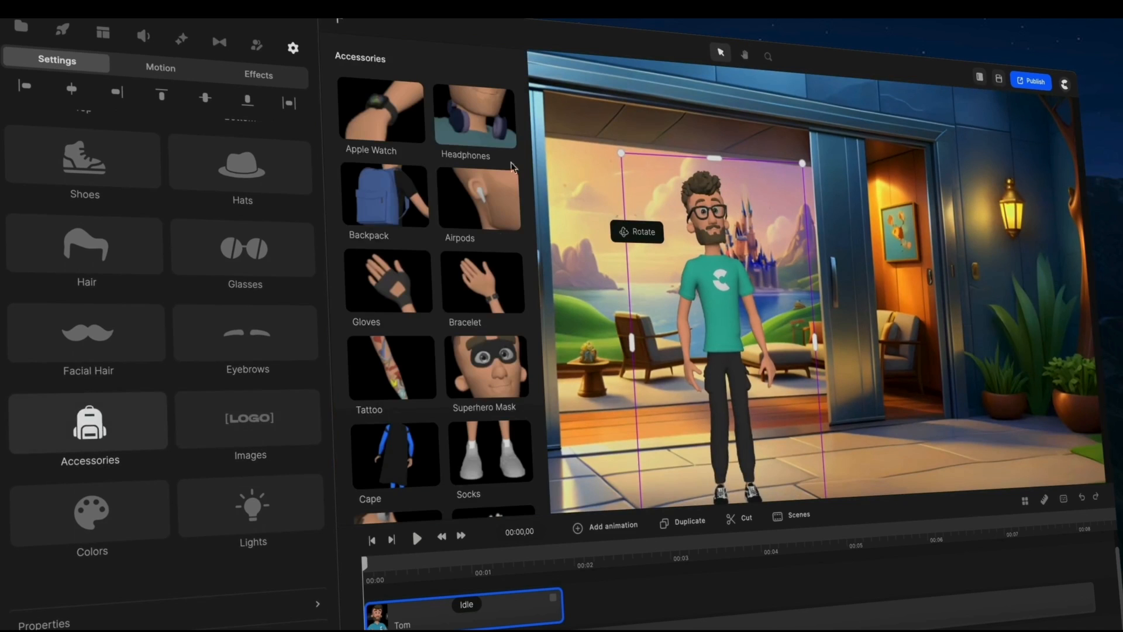
click(489, 207)
scroll(708, 209, up, 5)
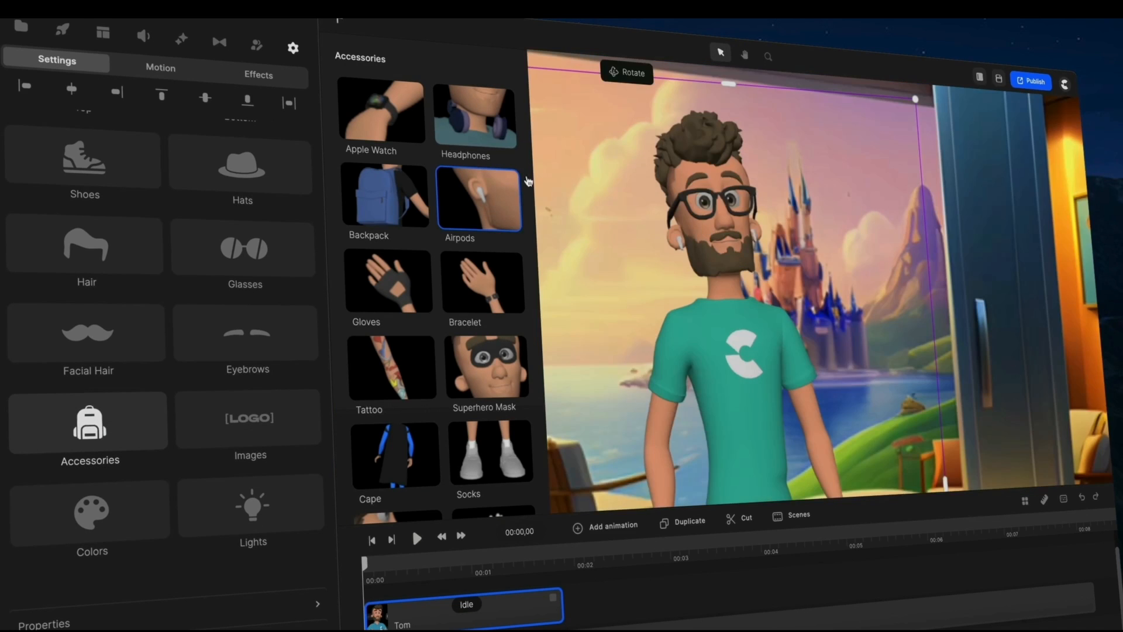
click(382, 212)
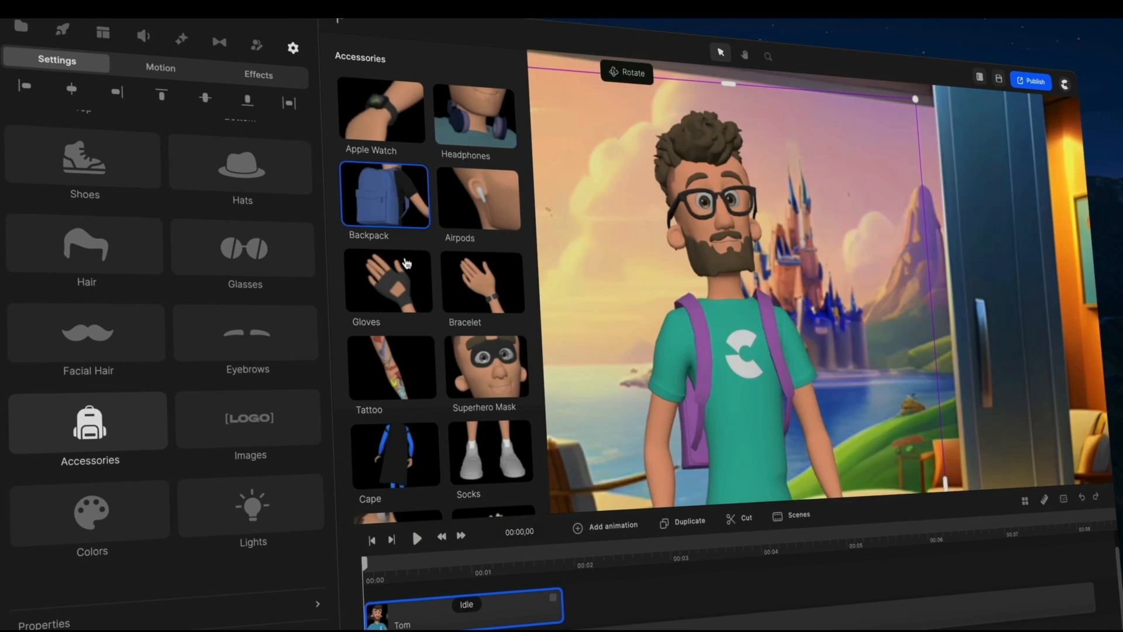
click(387, 210)
click(386, 211)
click(387, 212)
- Add the Tattoo accessory to Tom's arm
scroll(398, 243, down, 3)
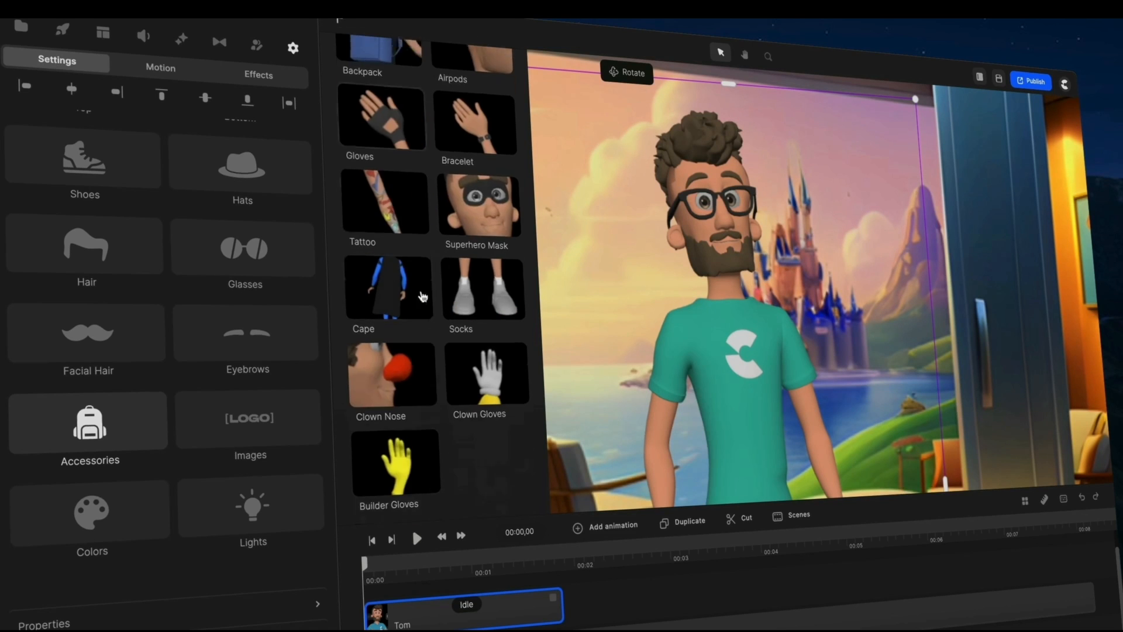
click(385, 193)
scroll(784, 450, down, 5)
scroll(774, 477, up, 5)
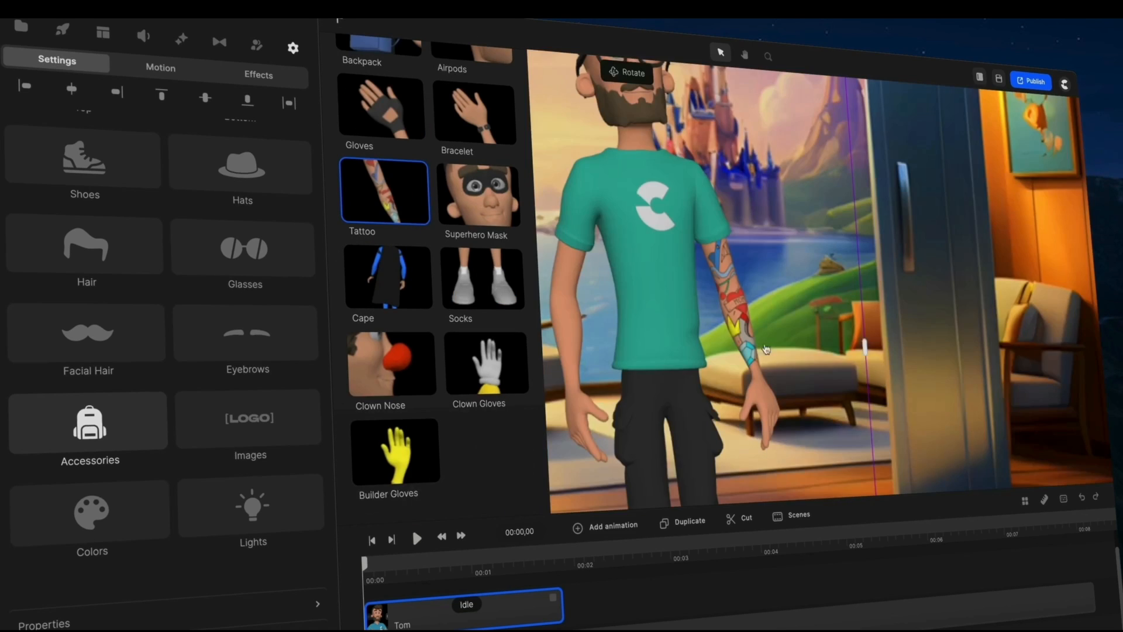
scroll(499, 327, up, 3)
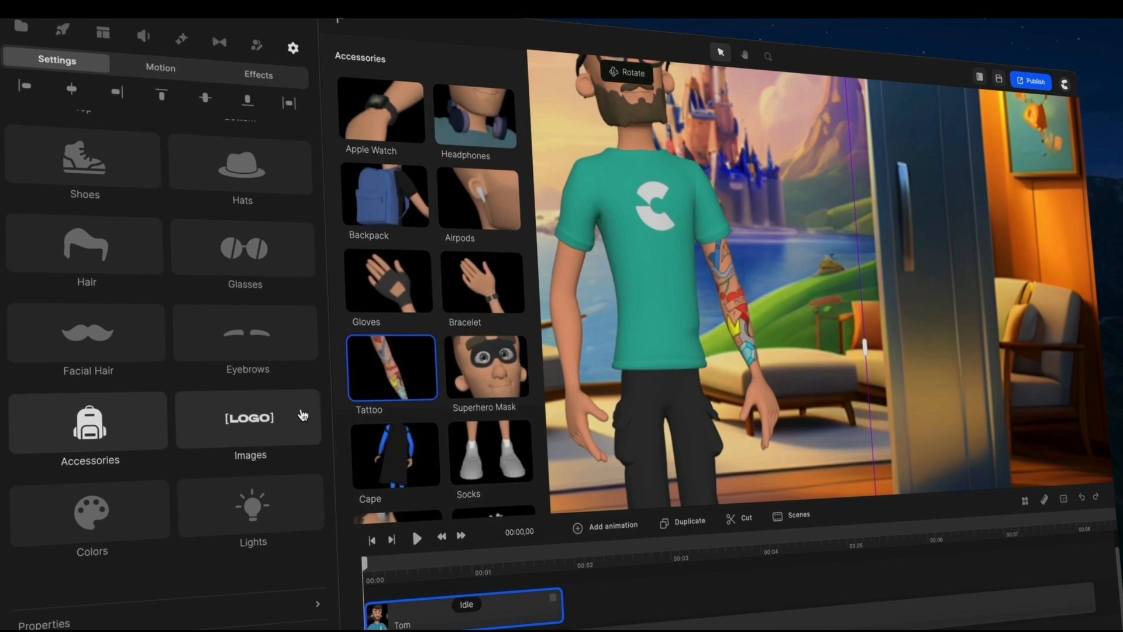
- Look through Tom's color settings and the image replacement options, including the one for the tattoo
click(111, 524)
scroll(612, 316, down, 5)
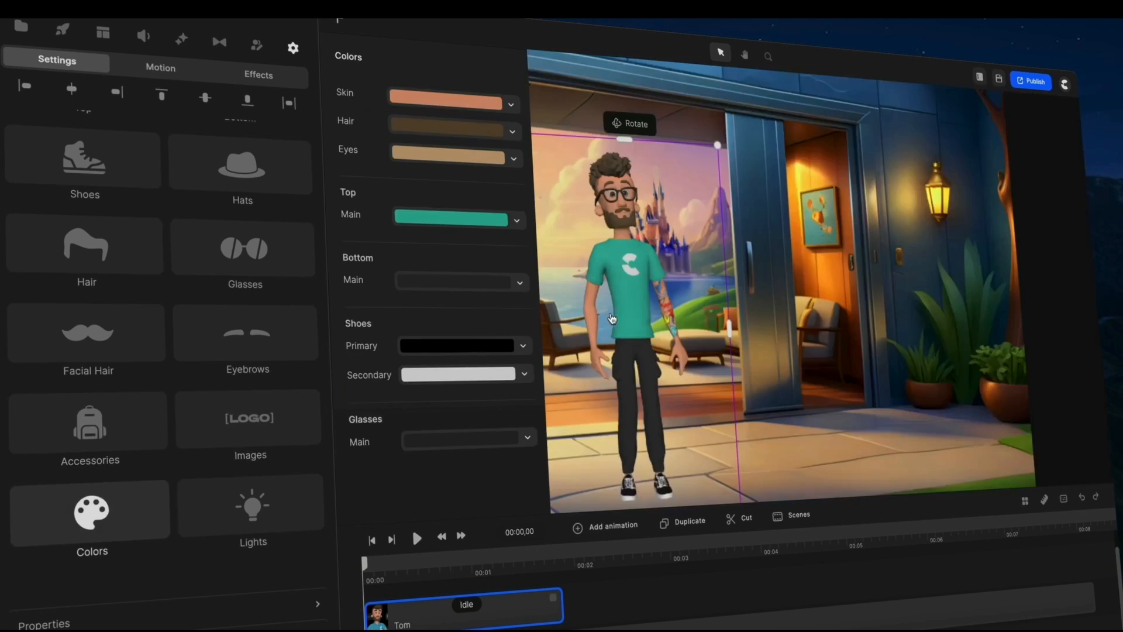
scroll(613, 316, up, 5)
click(250, 432)
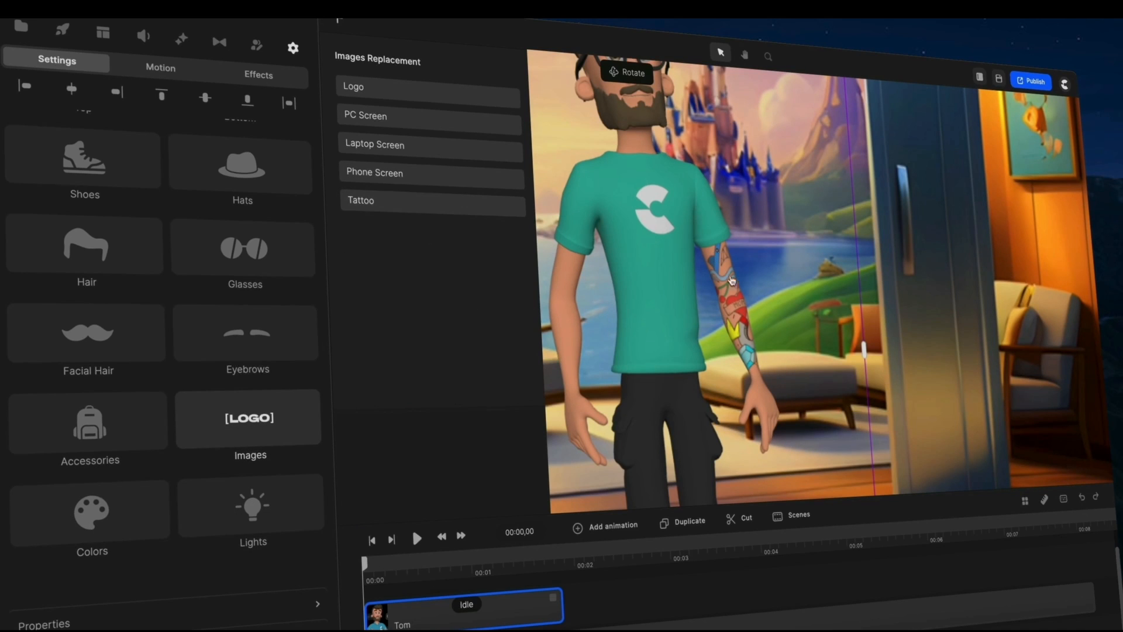
click(160, 526)
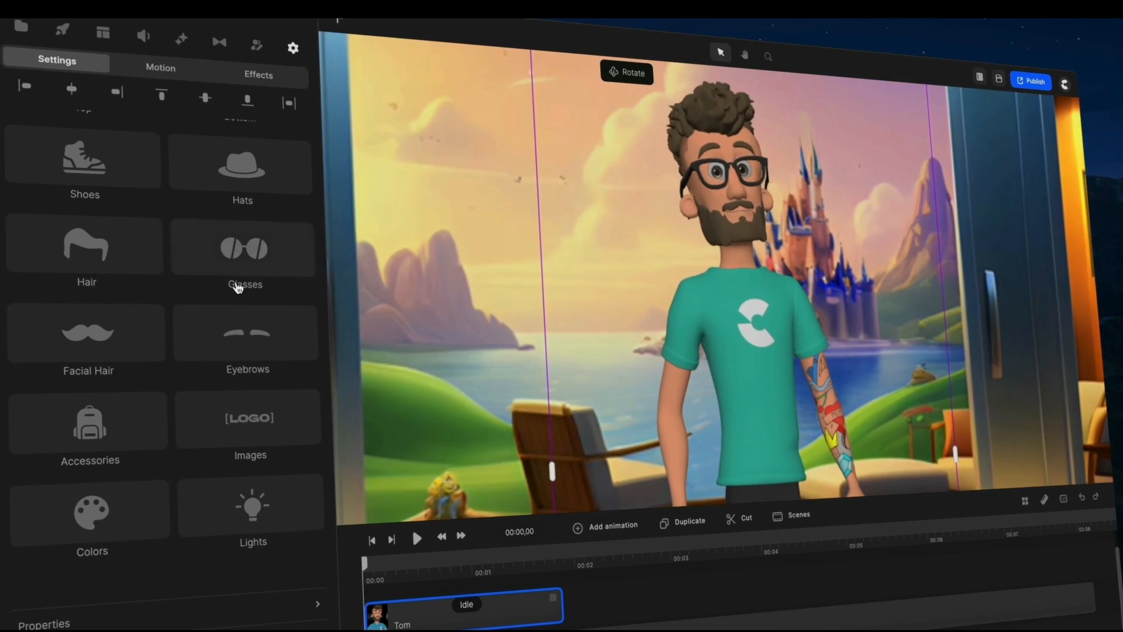
- Change Tom's hair to Dreadlock and remove his glasses
click(154, 246)
scroll(442, 322, down, 5)
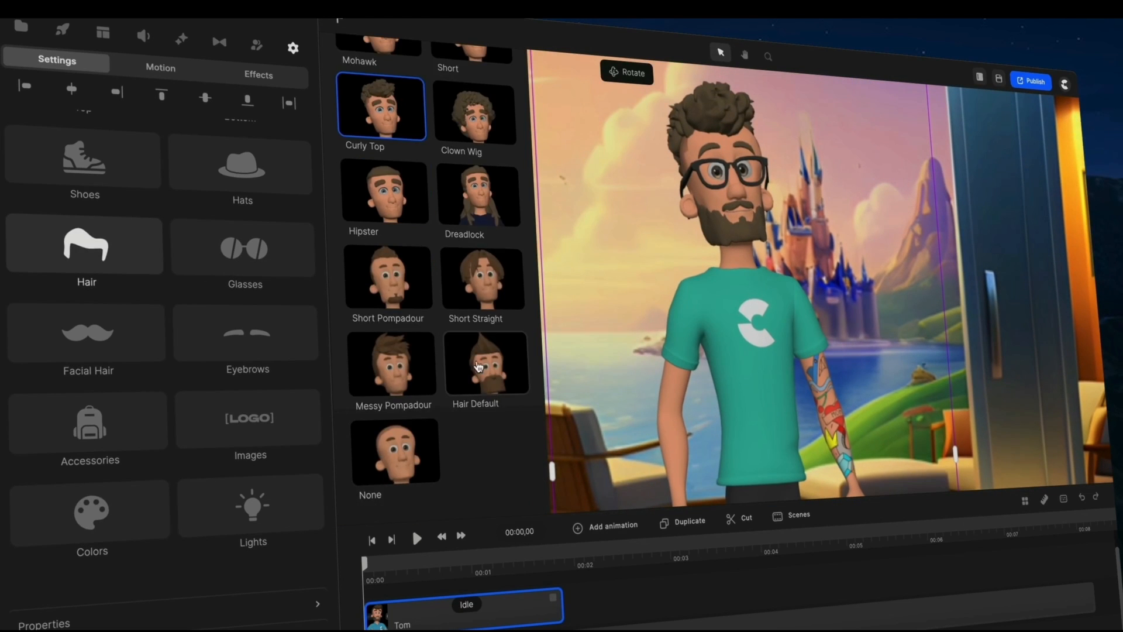
click(480, 213)
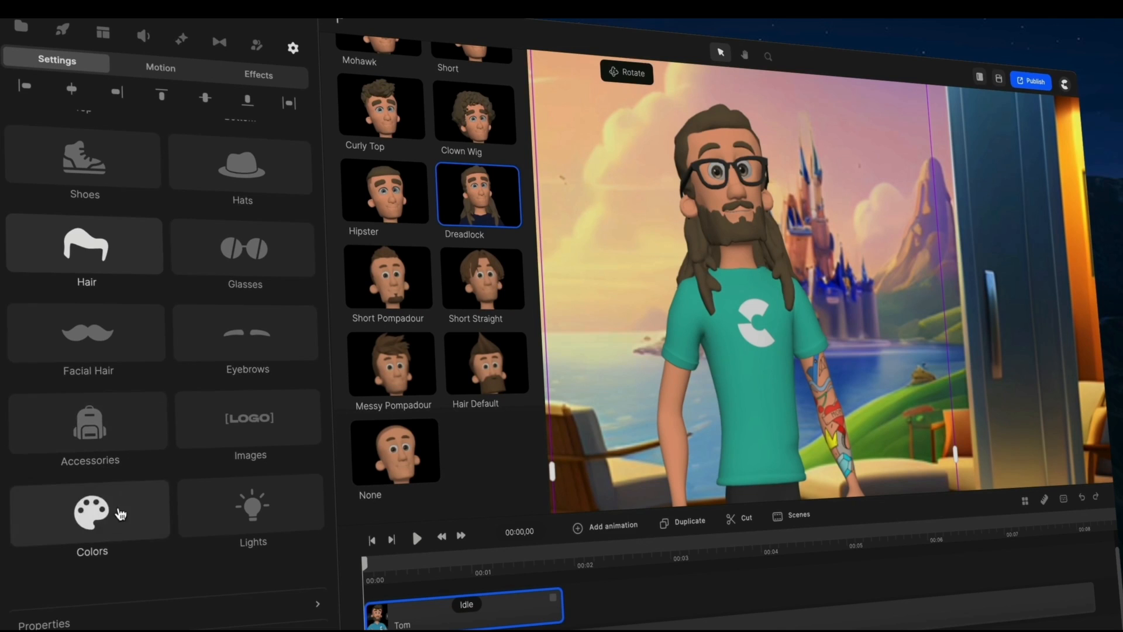
click(217, 281)
click(498, 70)
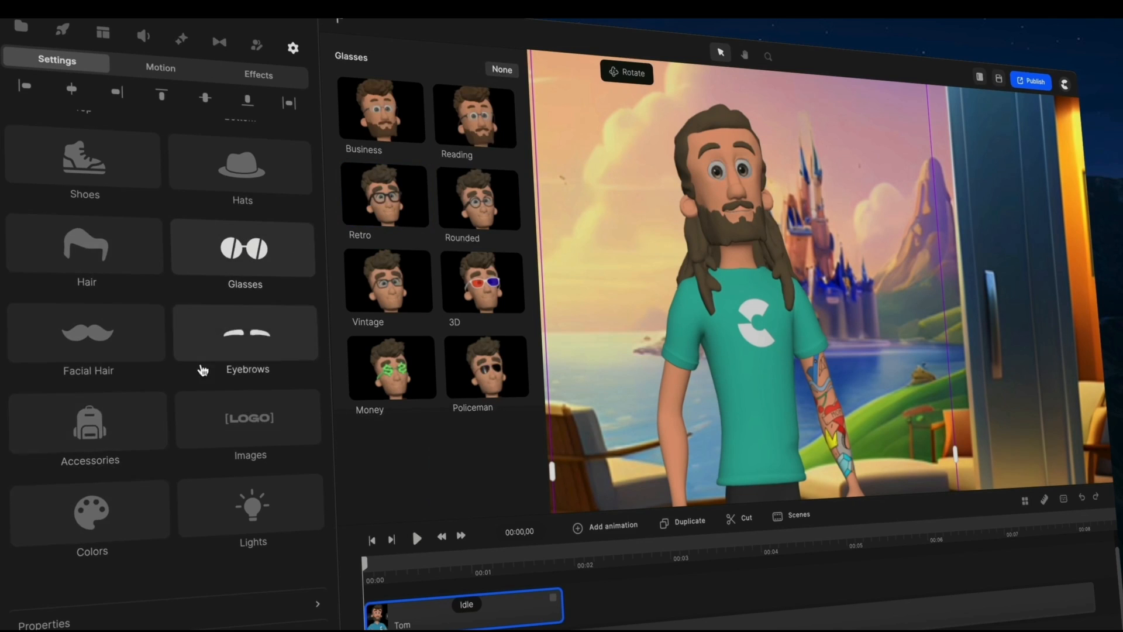
- Recolor Tom with dark brown skin, black hair and blue eyes
click(92, 510)
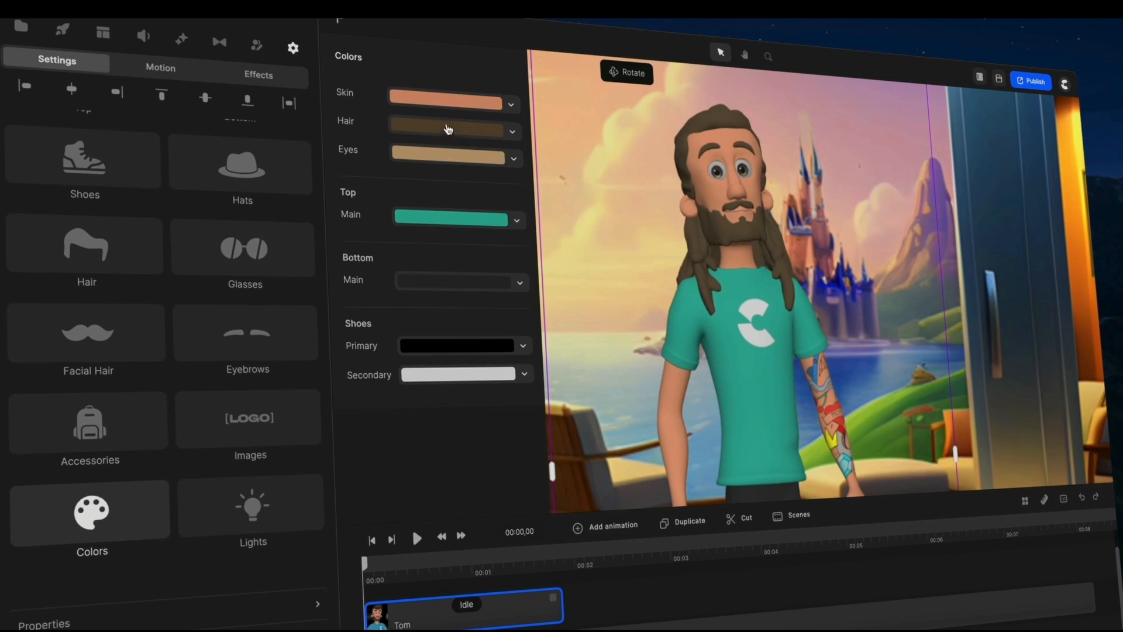
click(442, 98)
drag(513, 101, 526, 137)
click(414, 124)
drag(467, 170, 496, 142)
click(401, 152)
click(510, 255)
scroll(677, 226, down, 5)
click(93, 514)
click(93, 515)
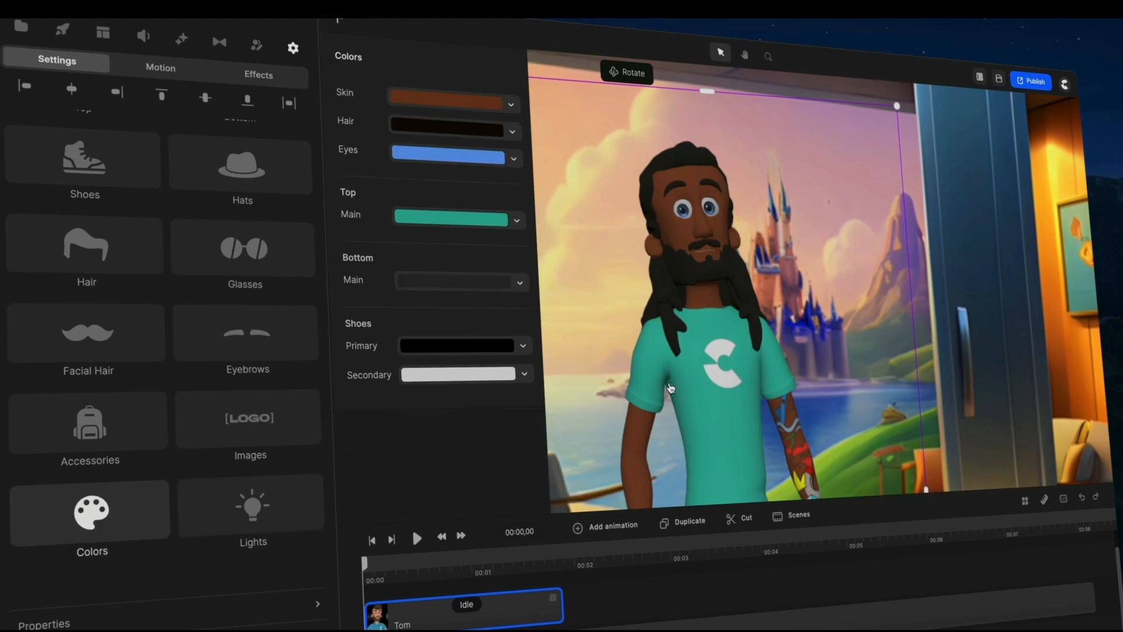
click(94, 515)
- Review Tom's full figure and look at the main color setting of his top
scroll(710, 254, down, 4)
scroll(711, 254, down, 6)
scroll(712, 262, up, 4)
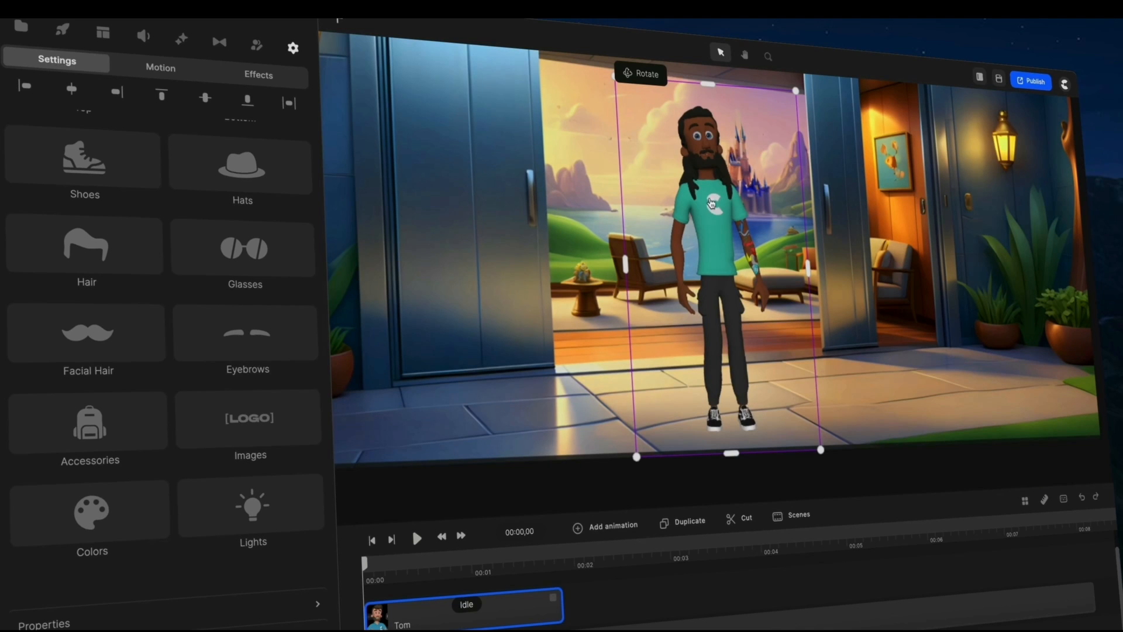
click(132, 511)
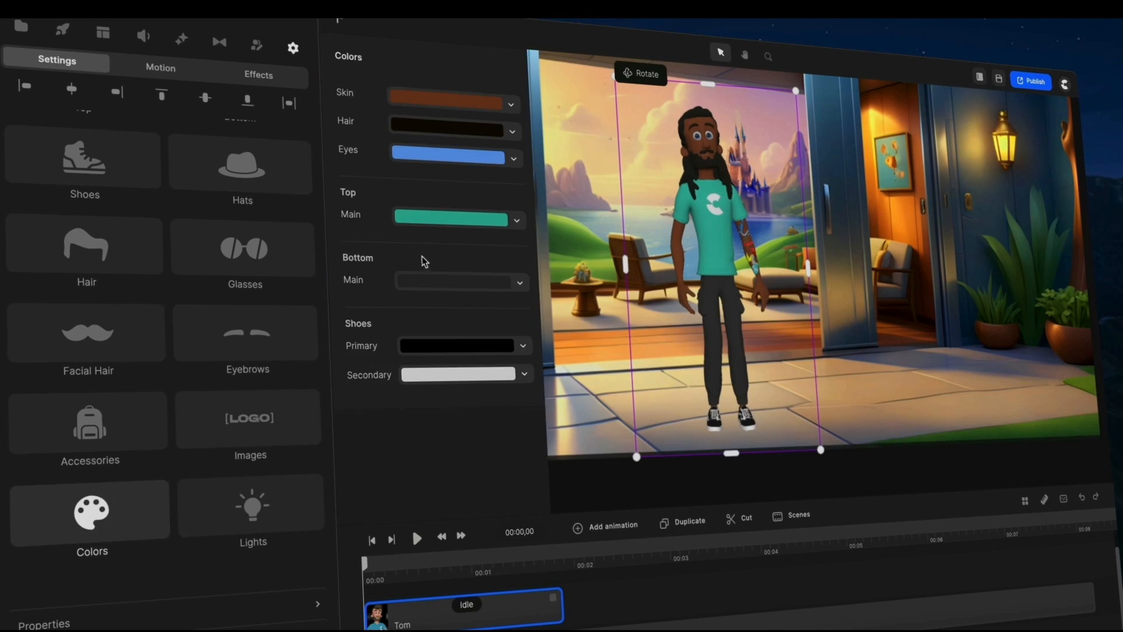
click(448, 224)
drag(529, 219, 538, 235)
click(413, 435)
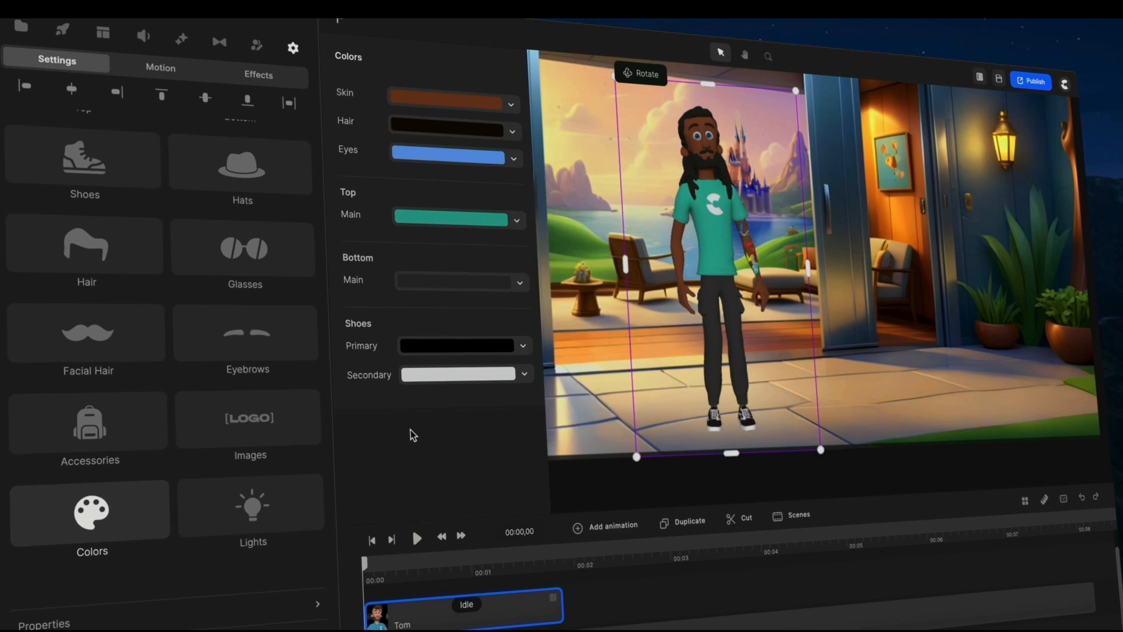
- Set the intensity of Tom's ambient light to 11%
click(251, 512)
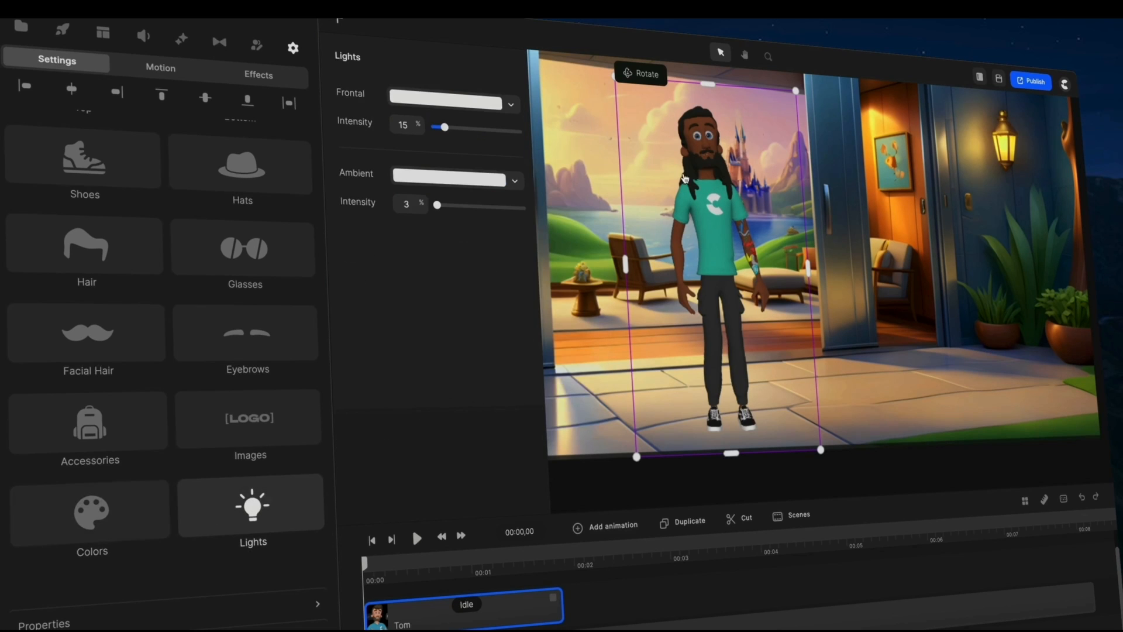
scroll(692, 116, up, 3)
scroll(687, 122, down, 3)
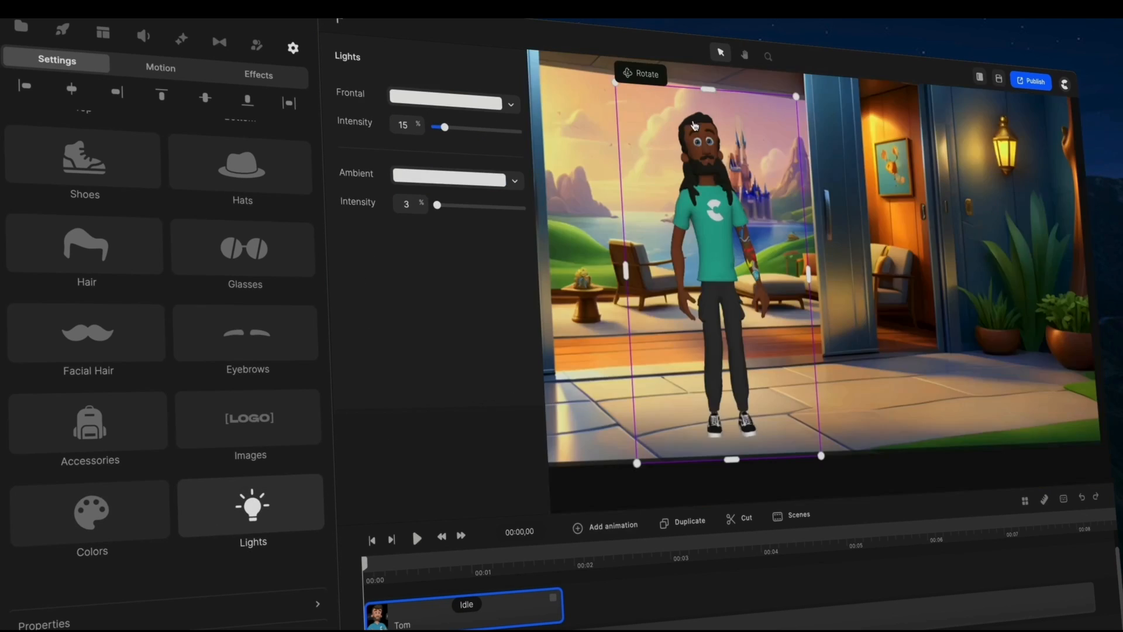
scroll(659, 106, up, 3)
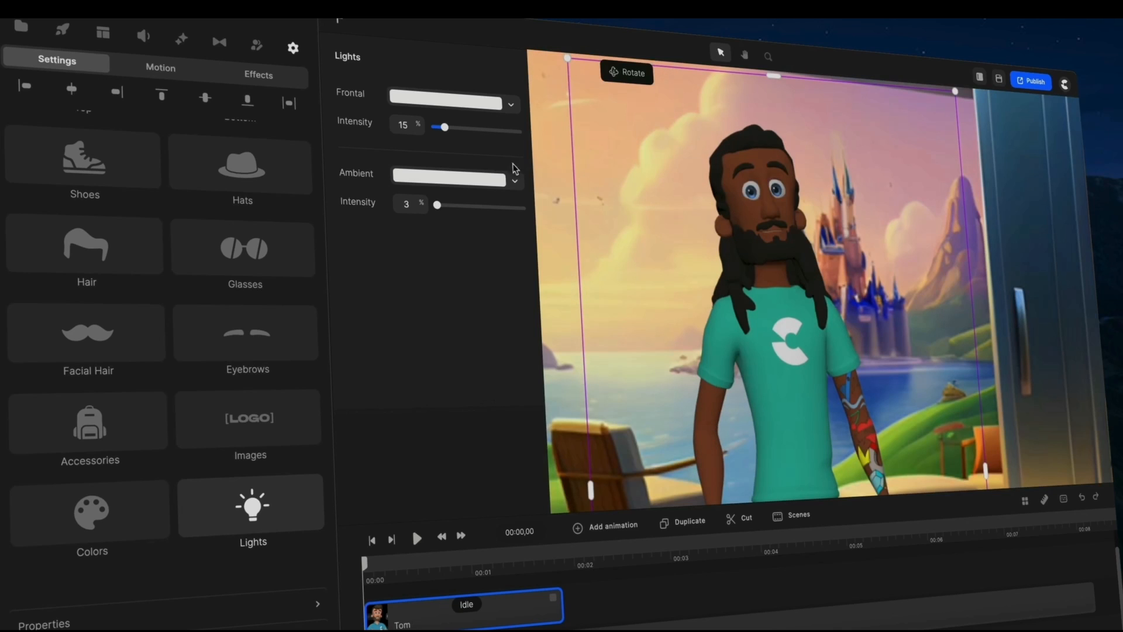
drag(438, 204, 446, 205)
- Try a yellow tint for Tom's ambient light color, returning it to white
click(459, 178)
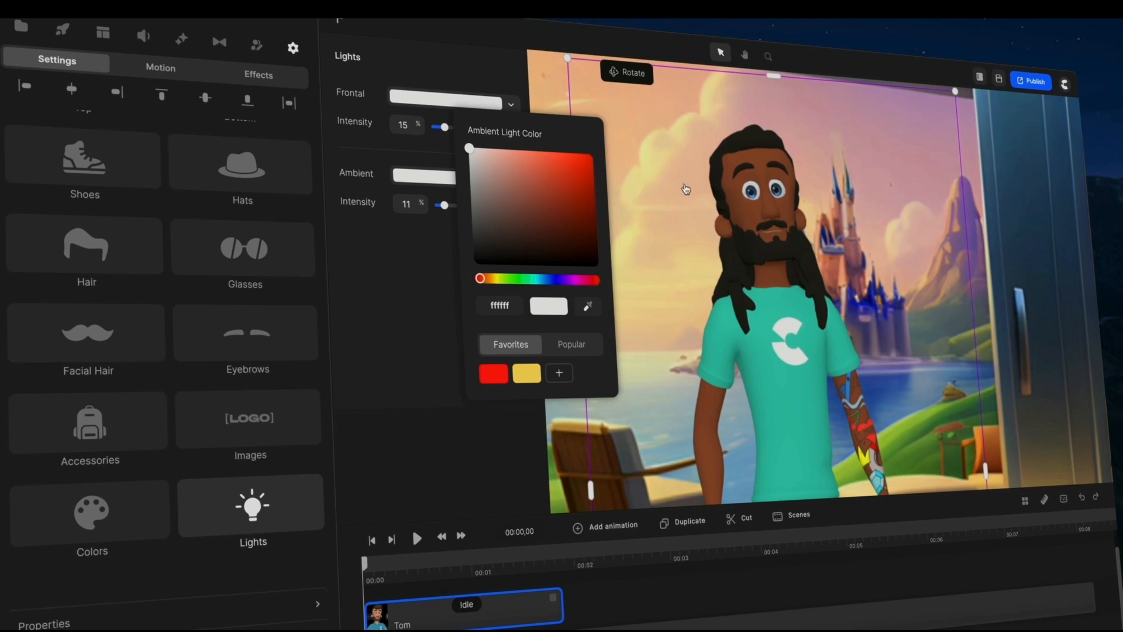
click(499, 281)
drag(528, 156, 469, 148)
click(252, 507)
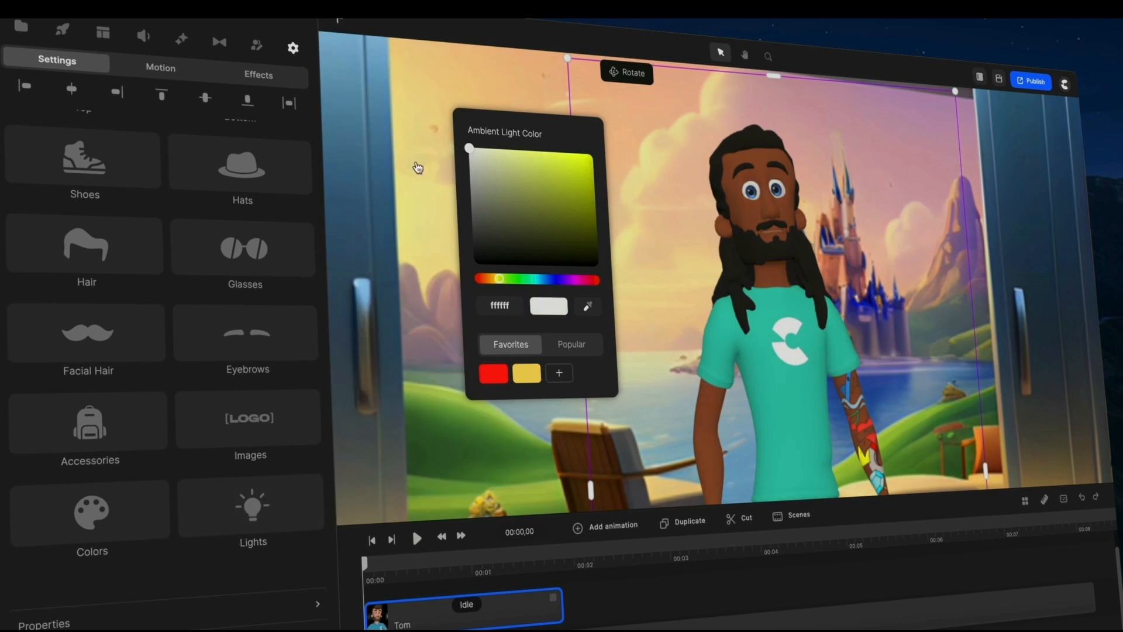
- Set the intensity of Tom's frontal light to 18%
click(211, 505)
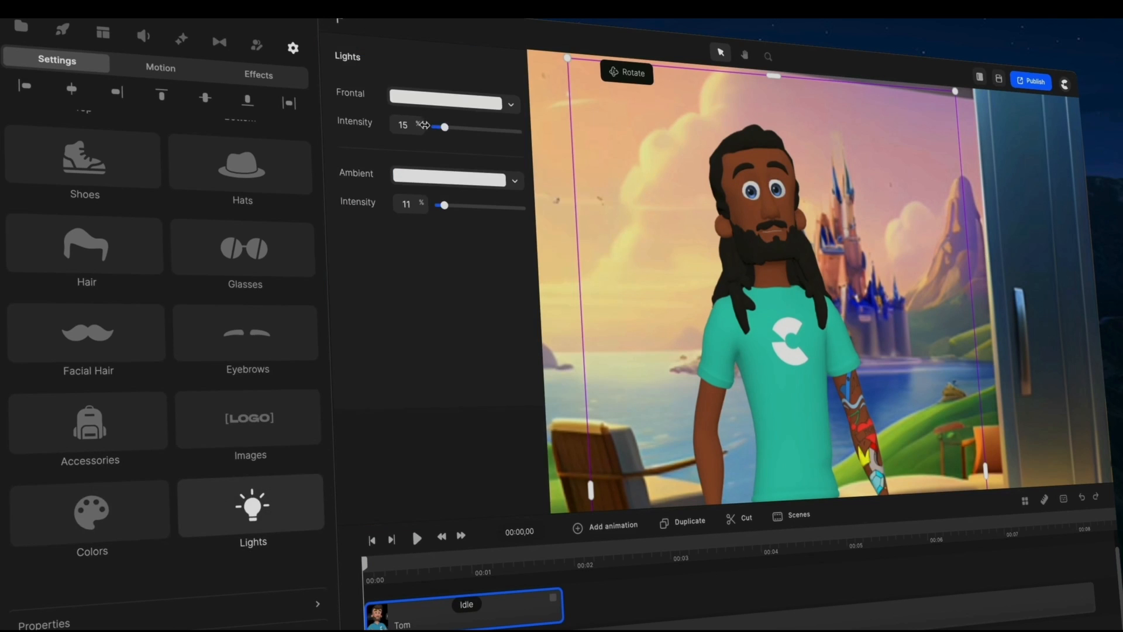
drag(425, 125, 432, 130)
scroll(806, 249, down, 5)
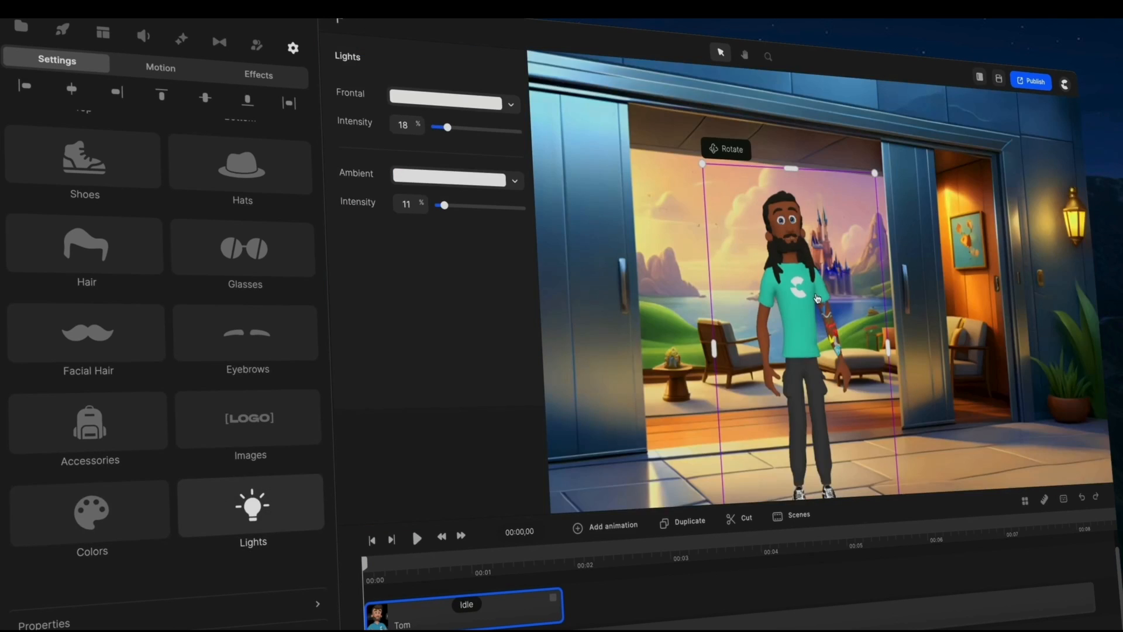
scroll(817, 298, down, 3)
drag(812, 213, 827, 171)
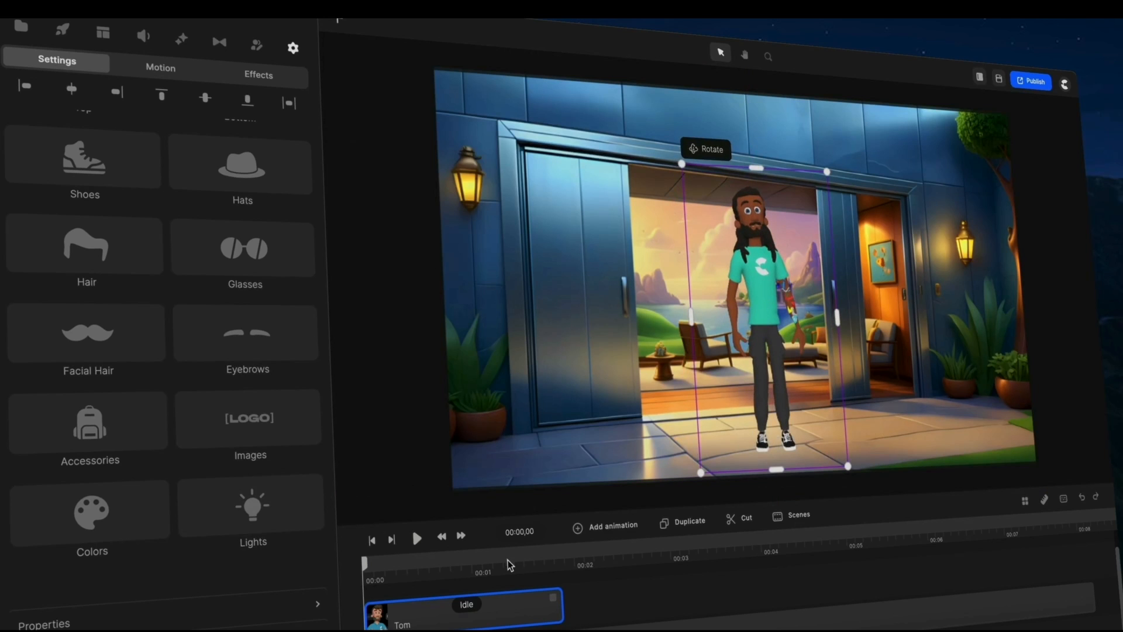
- Duplicate Tom and place the two figures side by side in the open doorway
mouse_move(433, 618)
mouse_down()
mouse_move(601, 604)
mouse_move(446, 603)
mouse_up()
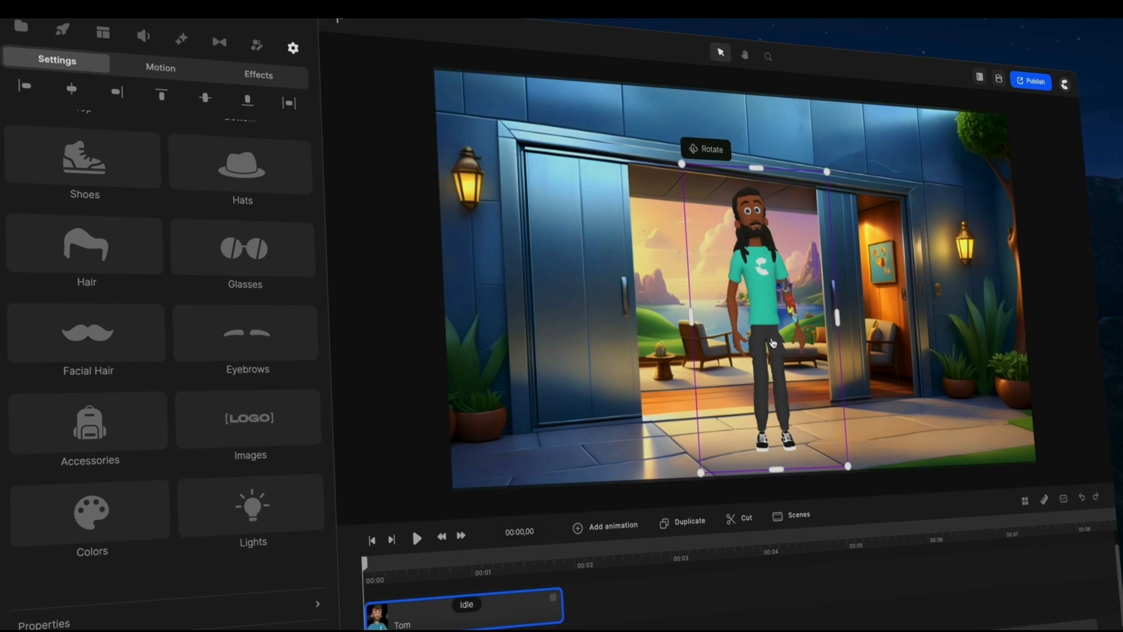
drag(774, 344, 666, 343)
drag(778, 299, 800, 303)
drag(685, 331, 702, 327)
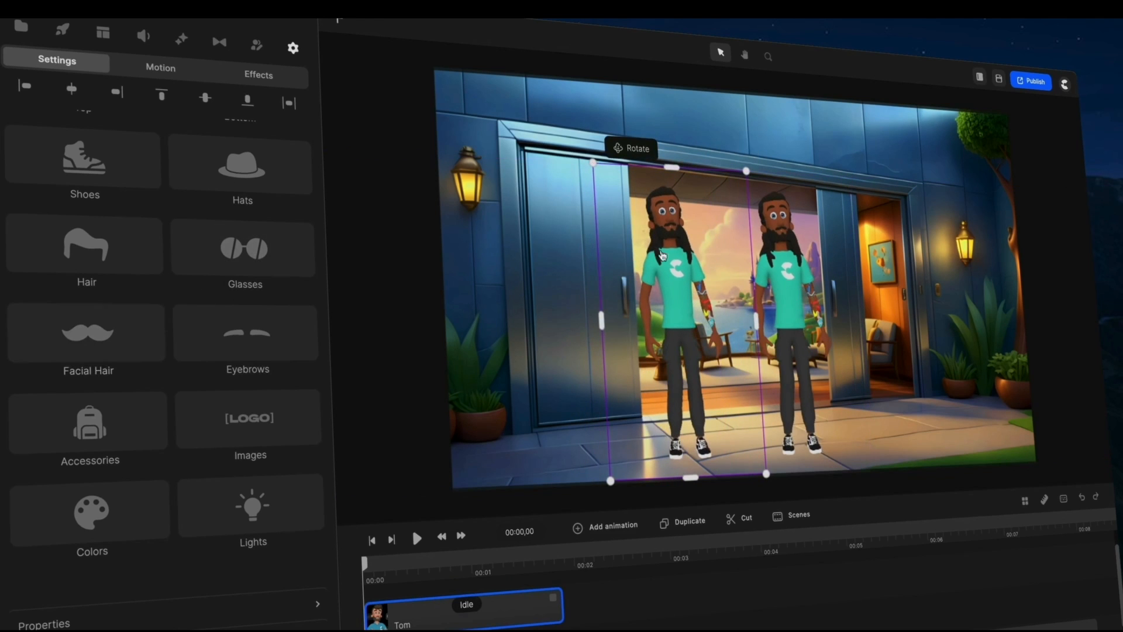
- Give the selected copy of Tom the Bald hairstyle and Strubbble facial hair, and check the eyebrow options
scroll(662, 272, up, 3)
scroll(175, 211, up, 2)
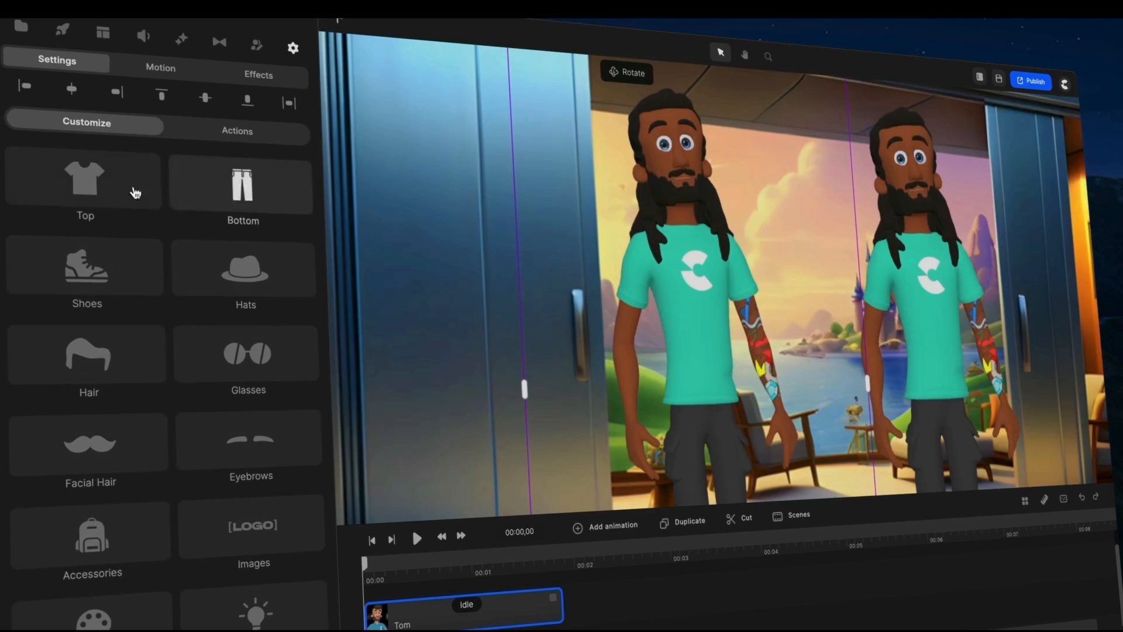
click(91, 353)
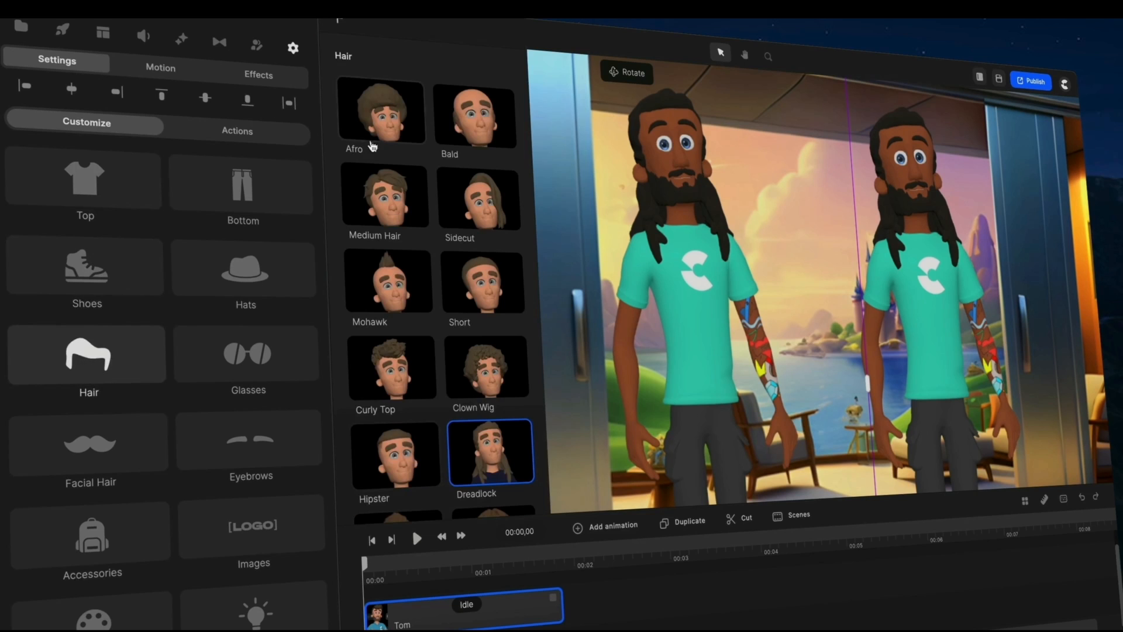
click(474, 125)
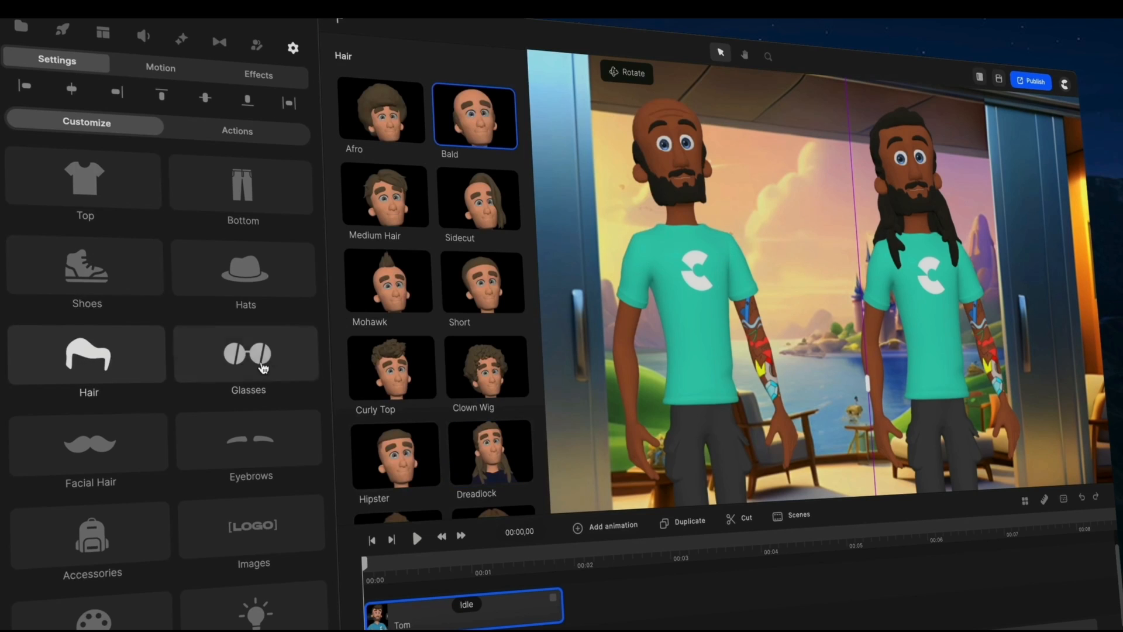
click(89, 443)
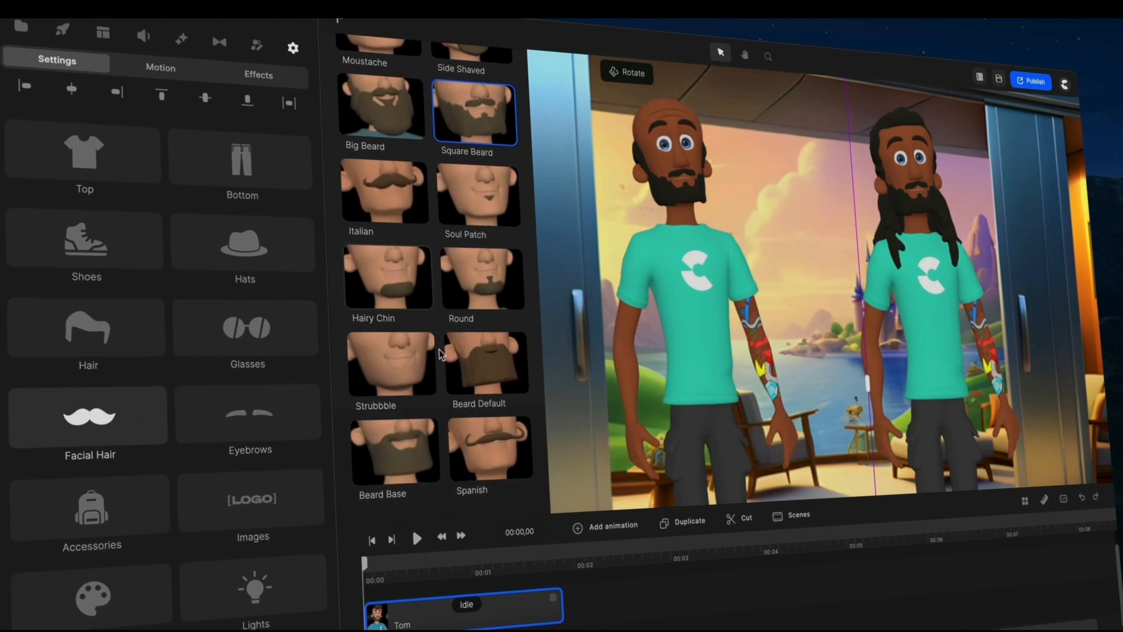
click(396, 373)
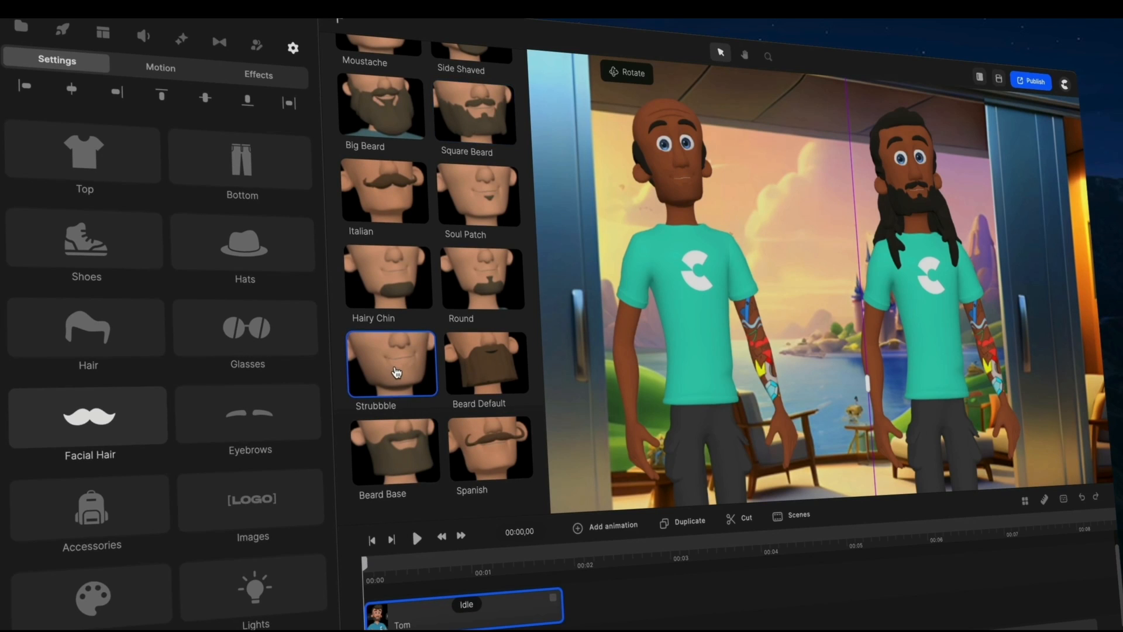
click(235, 425)
scroll(126, 480, down, 2)
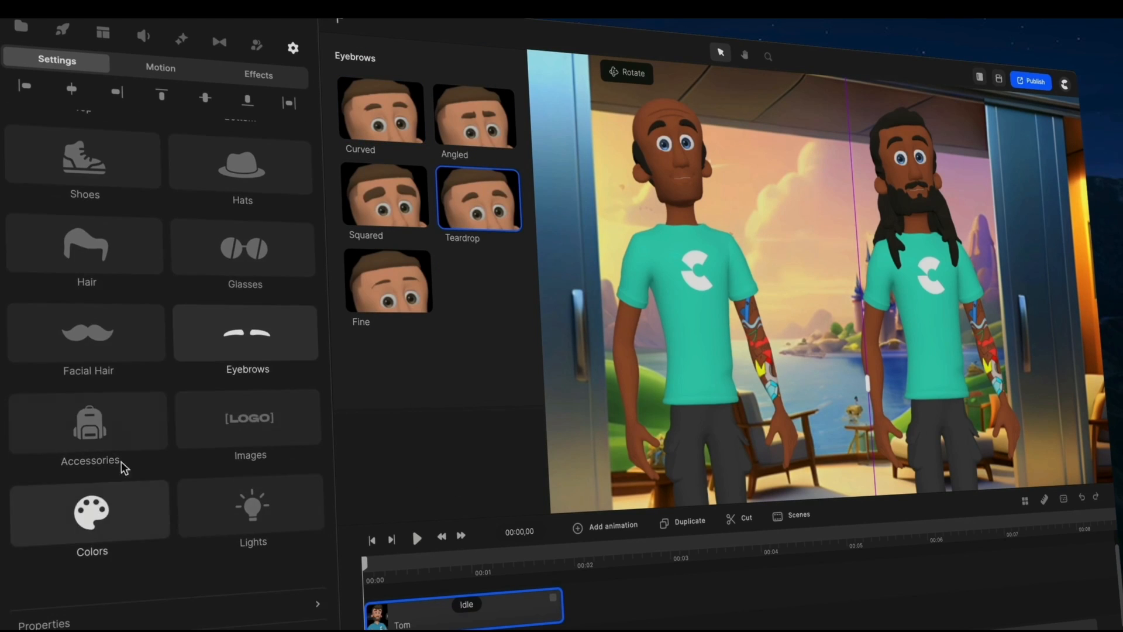
- Try the Suit top on the bald copy of Tom and settle on the Hawaiian Shirt
scroll(121, 461, up, 2)
click(120, 187)
scroll(403, 338, down, 2)
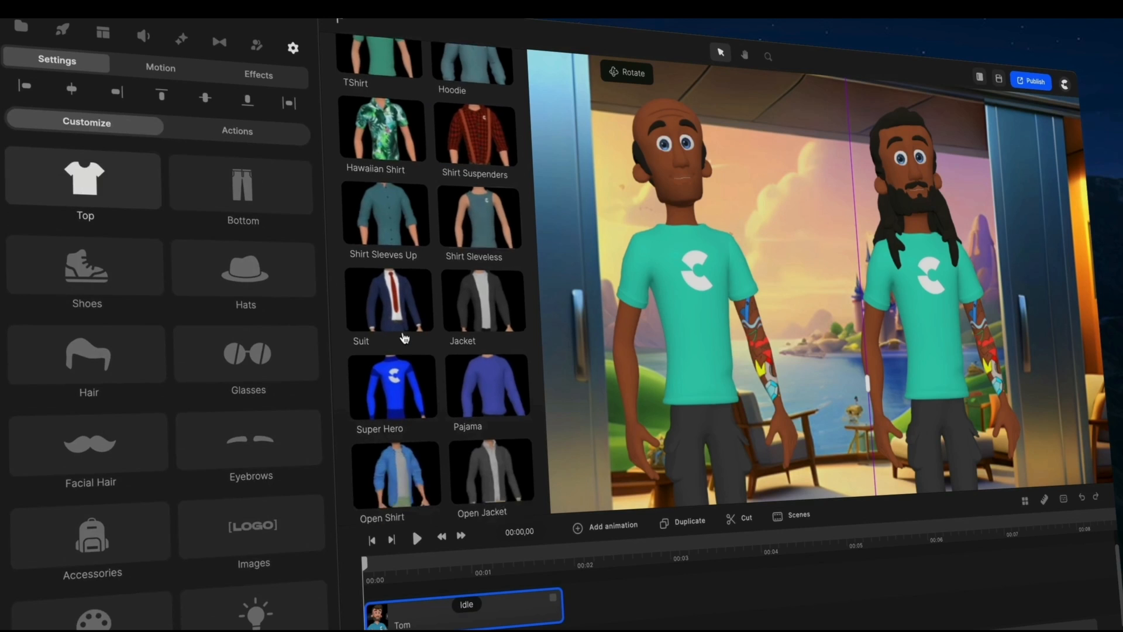
click(403, 338)
scroll(431, 321, down, 3)
scroll(386, 189, up, 4)
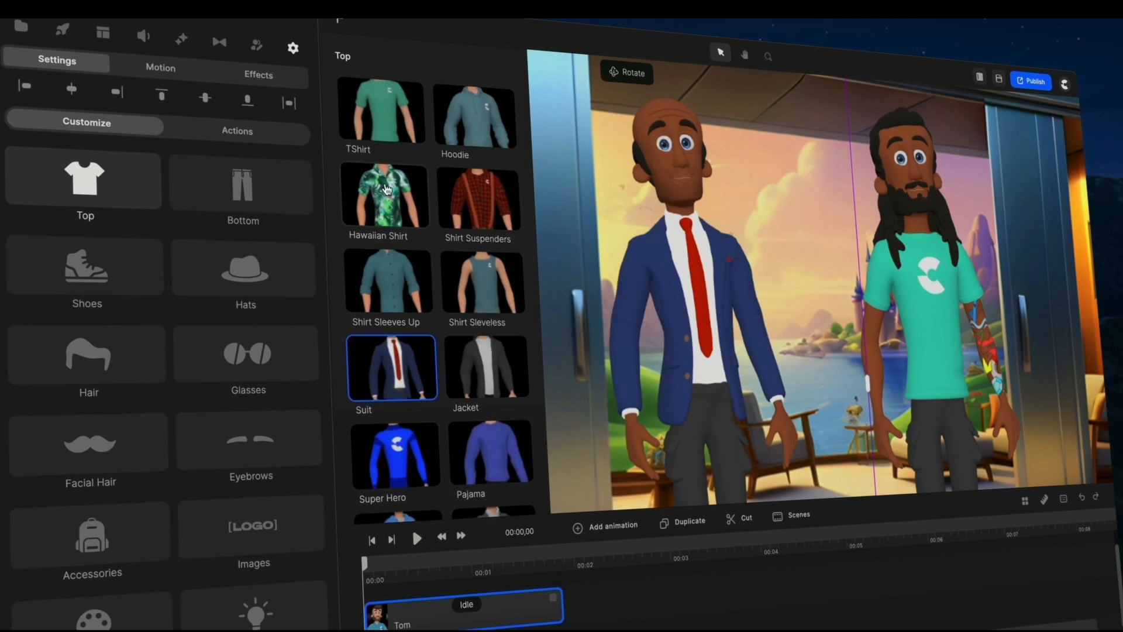
click(386, 189)
- Change the bald character's bottom to Sport Shorts
click(241, 187)
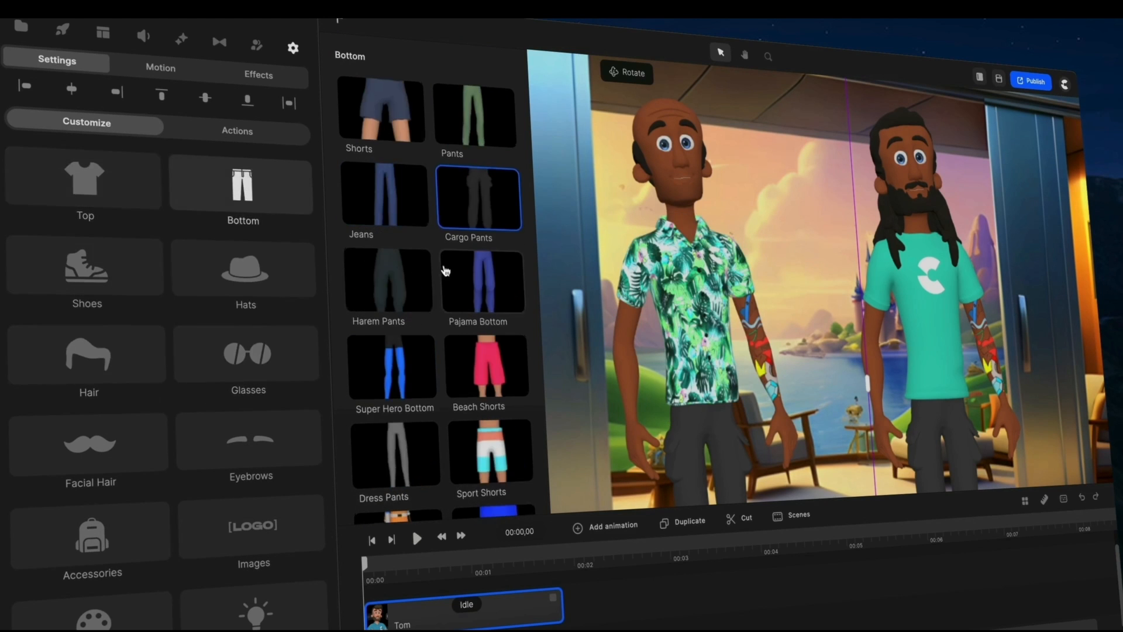
scroll(445, 270, down, 2)
click(486, 361)
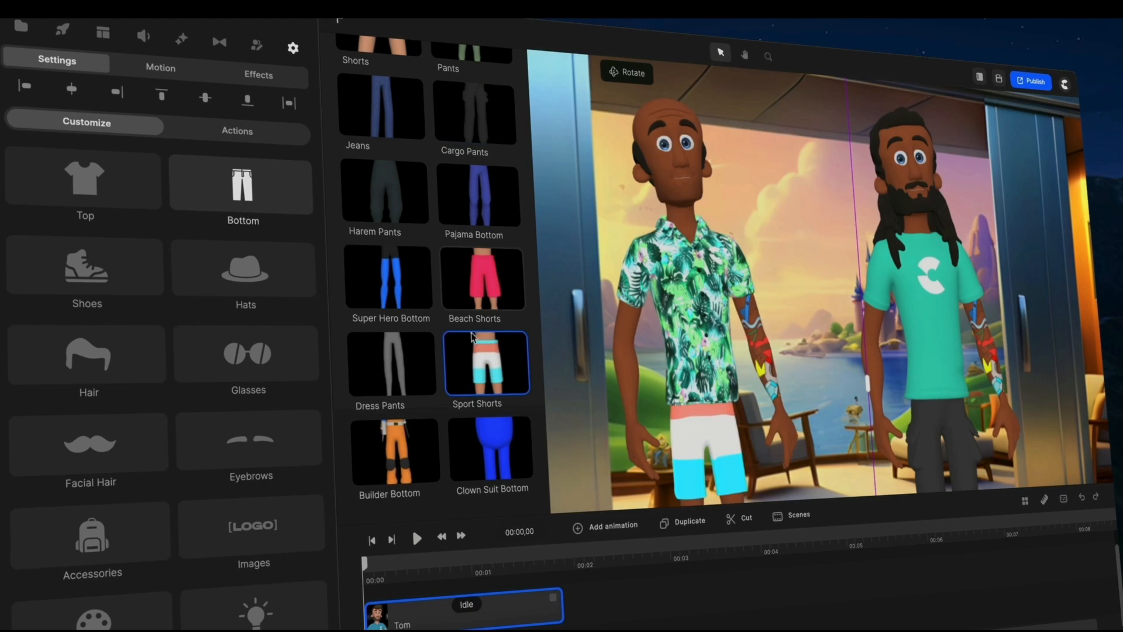
drag(690, 354, 703, 291)
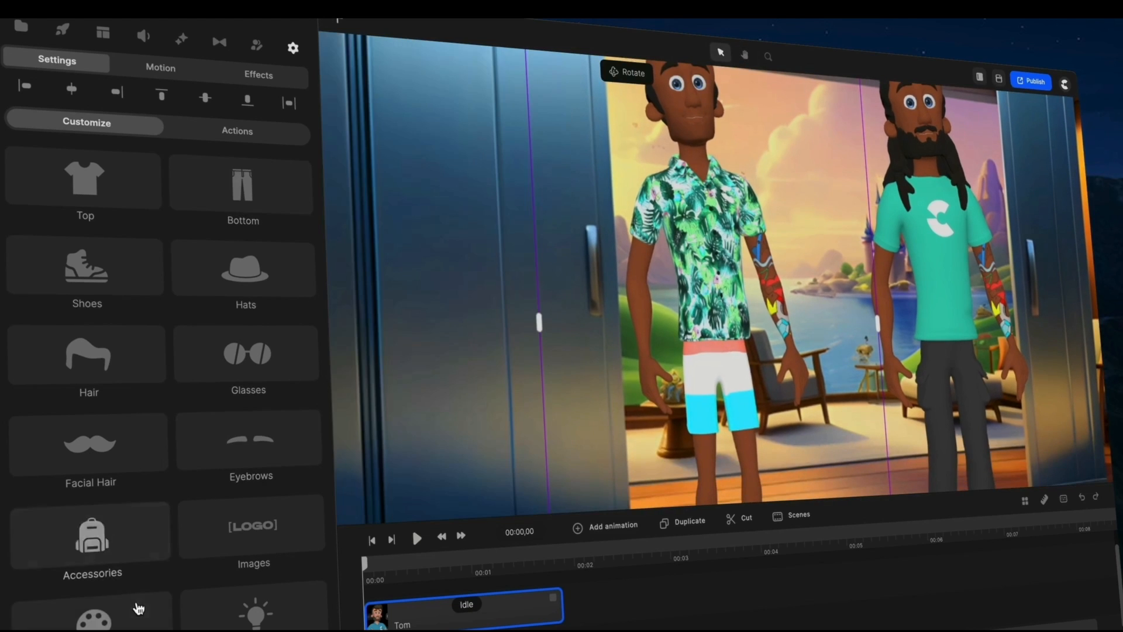
- Recolor the bald character's skin to light brown bf8070 and his hair to light gray d1d1d1
click(138, 609)
click(444, 104)
drag(504, 102, 511, 103)
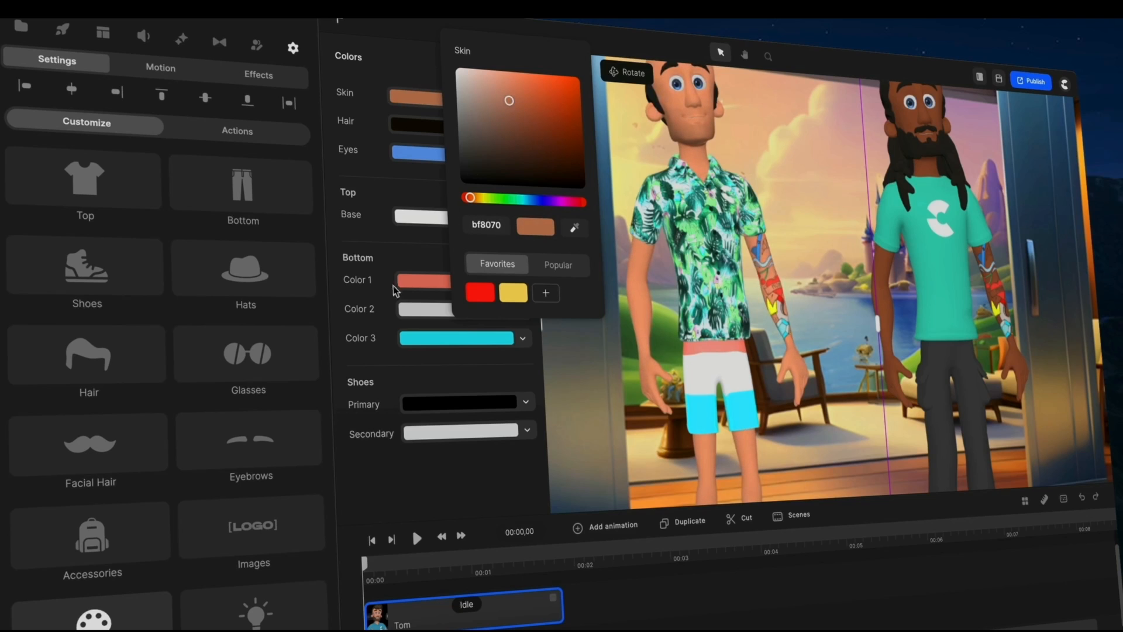
click(413, 128)
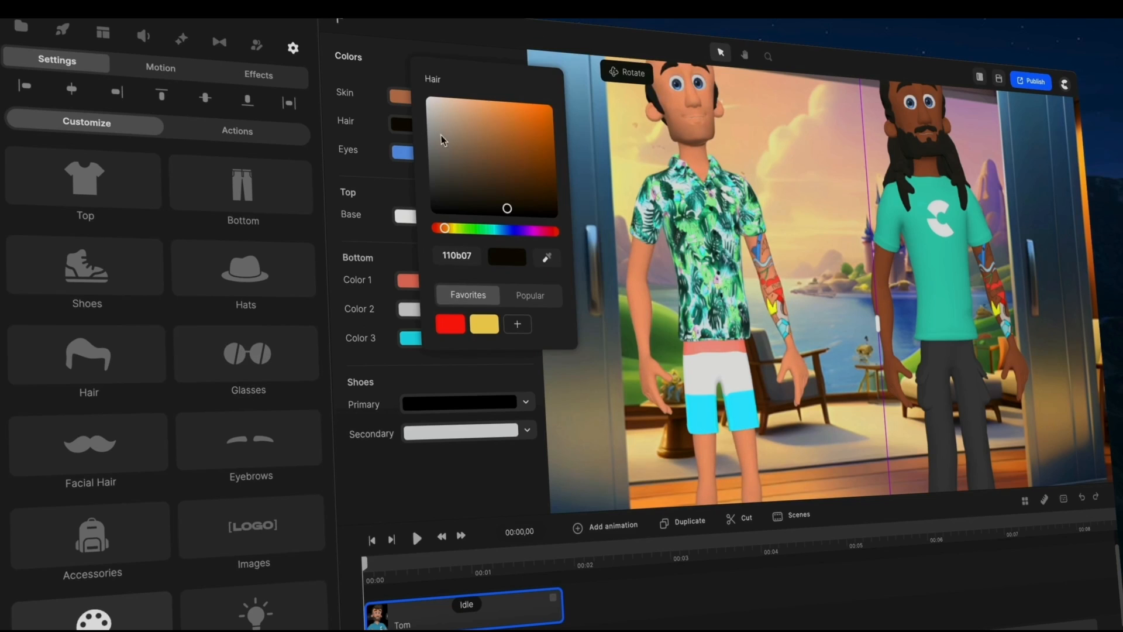
drag(437, 139, 411, 123)
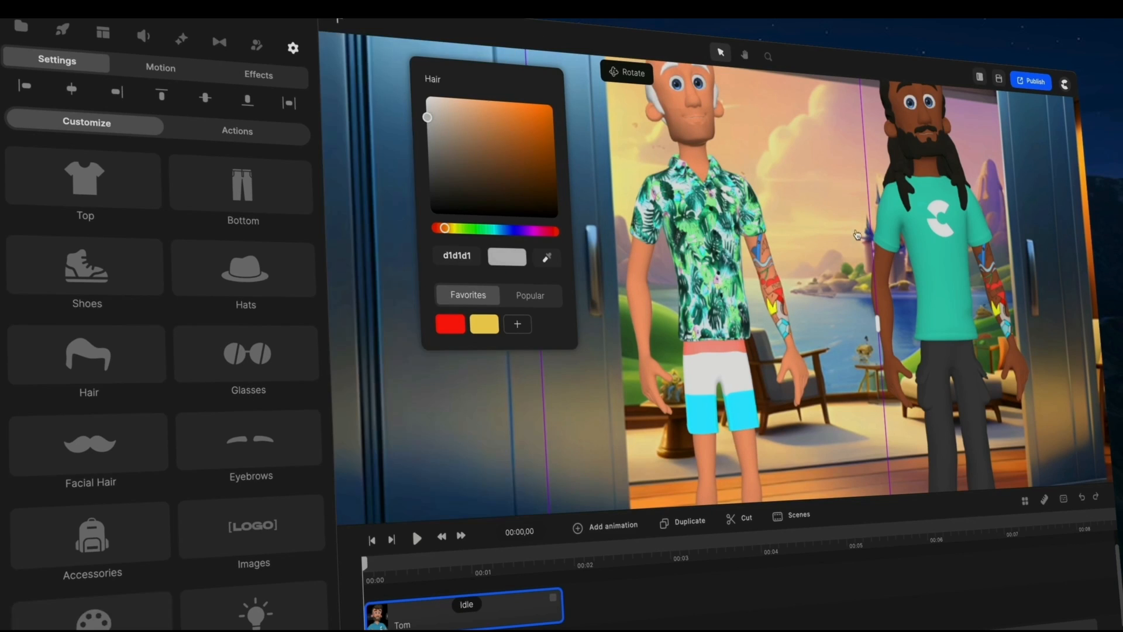
- Set the bald character's eye color to light tan efd1ba and view both figures
click(123, 622)
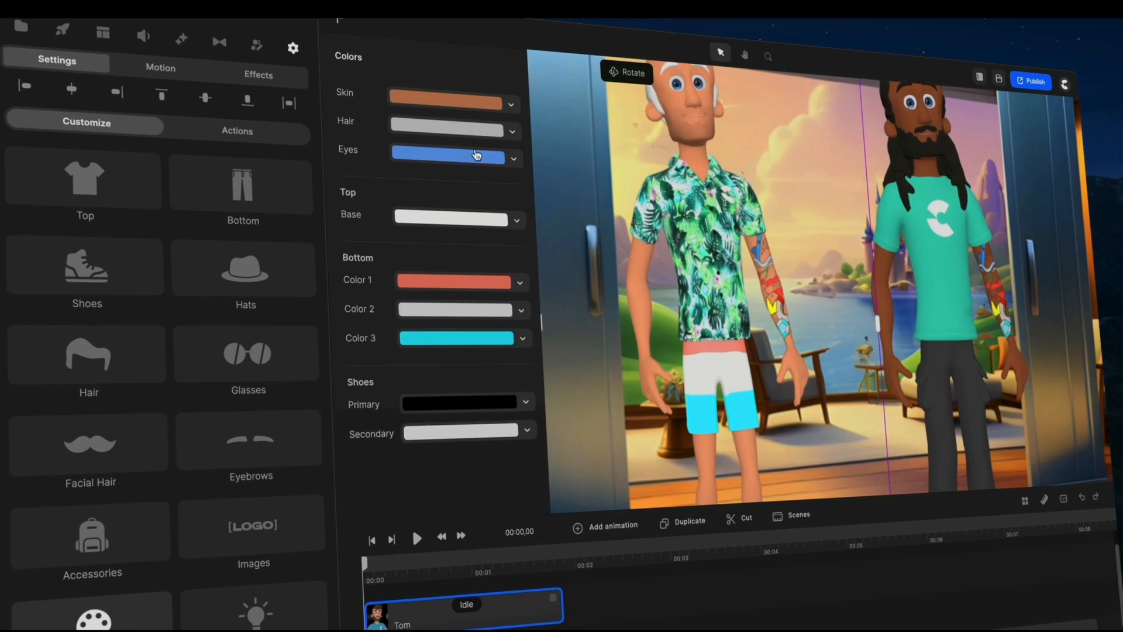
click(476, 154)
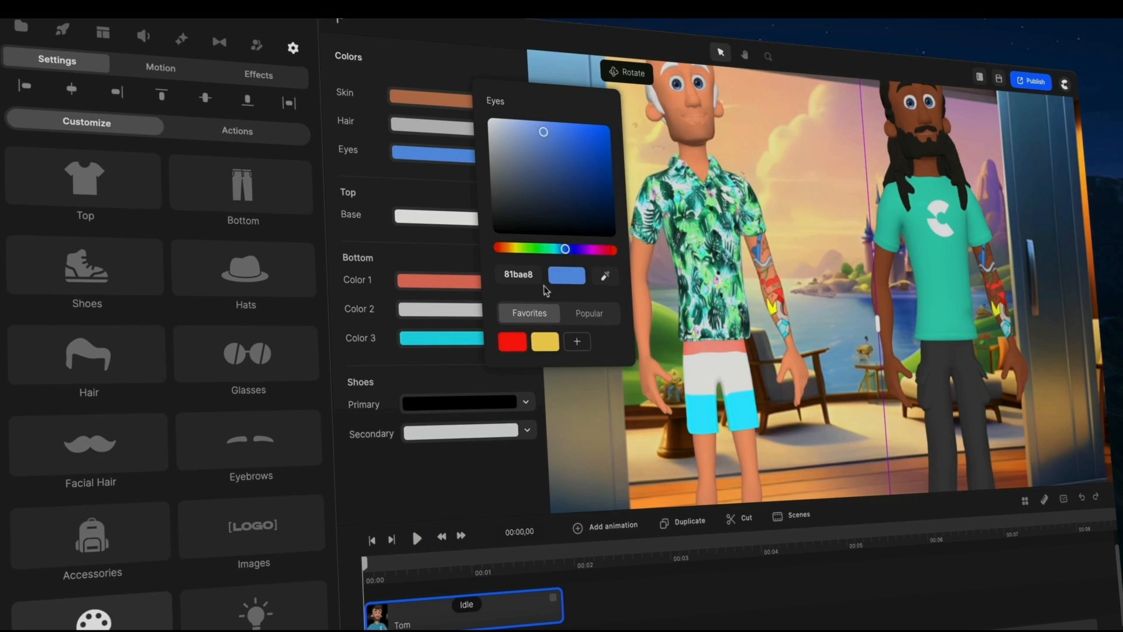
click(518, 251)
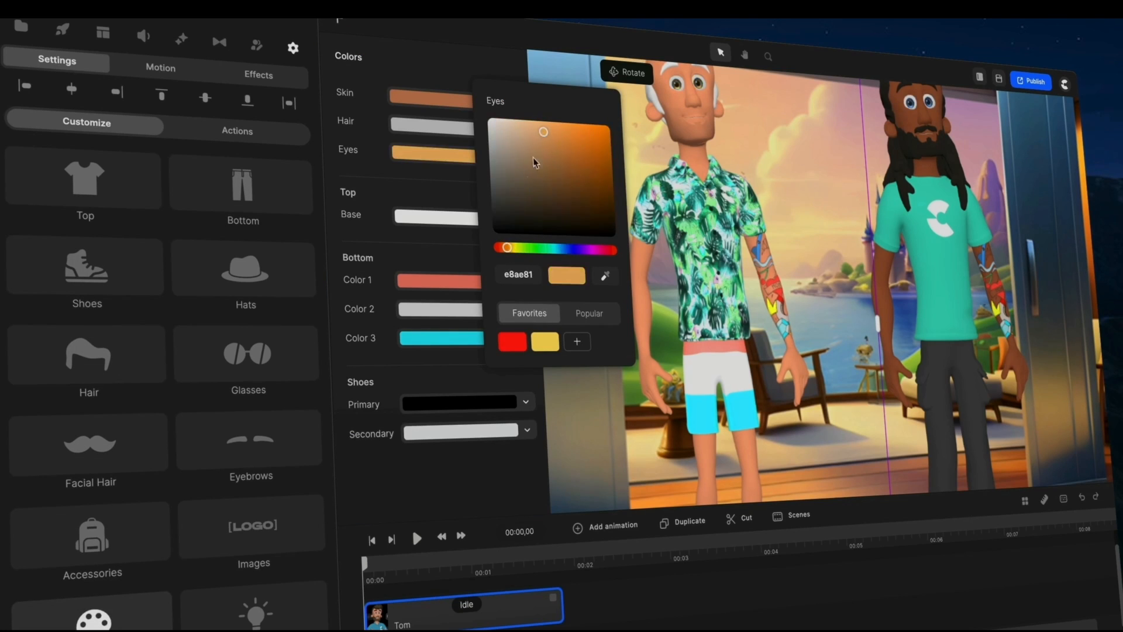
drag(533, 157, 516, 125)
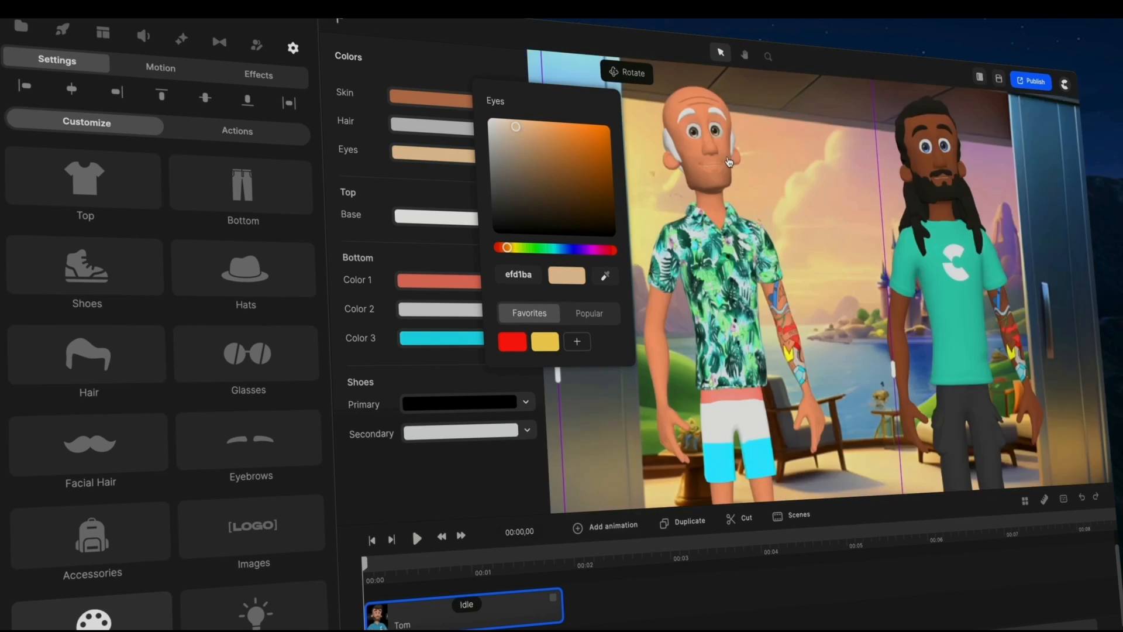
click(900, 218)
scroll(802, 220, down, 5)
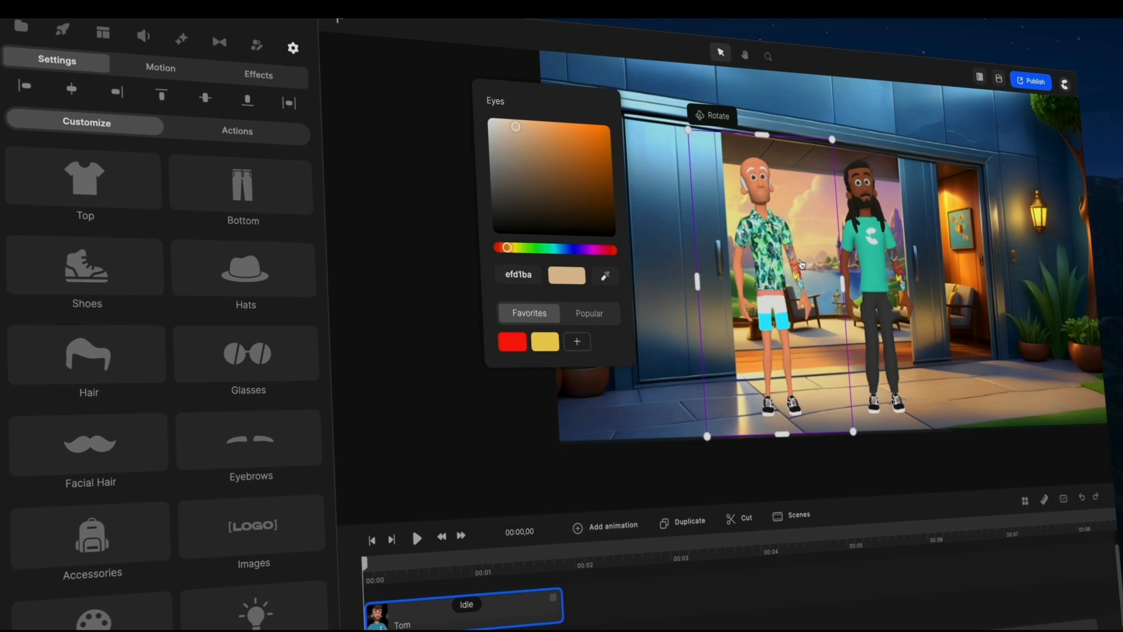
- Remove the Tattoo accessory from the bald character and give him Rounded glasses
click(120, 549)
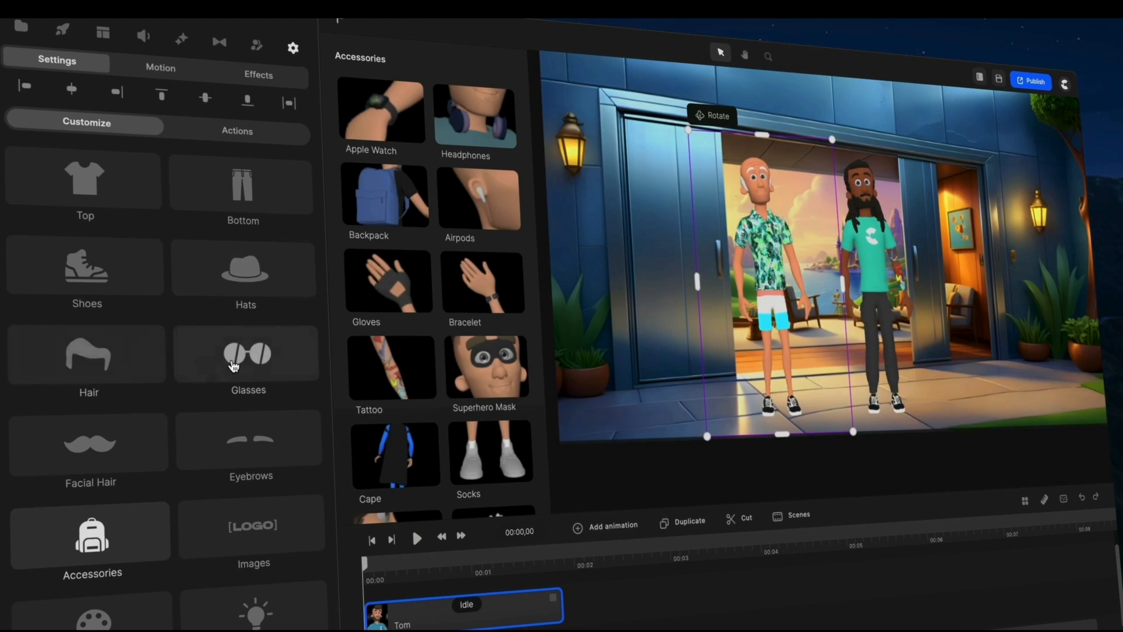
click(248, 356)
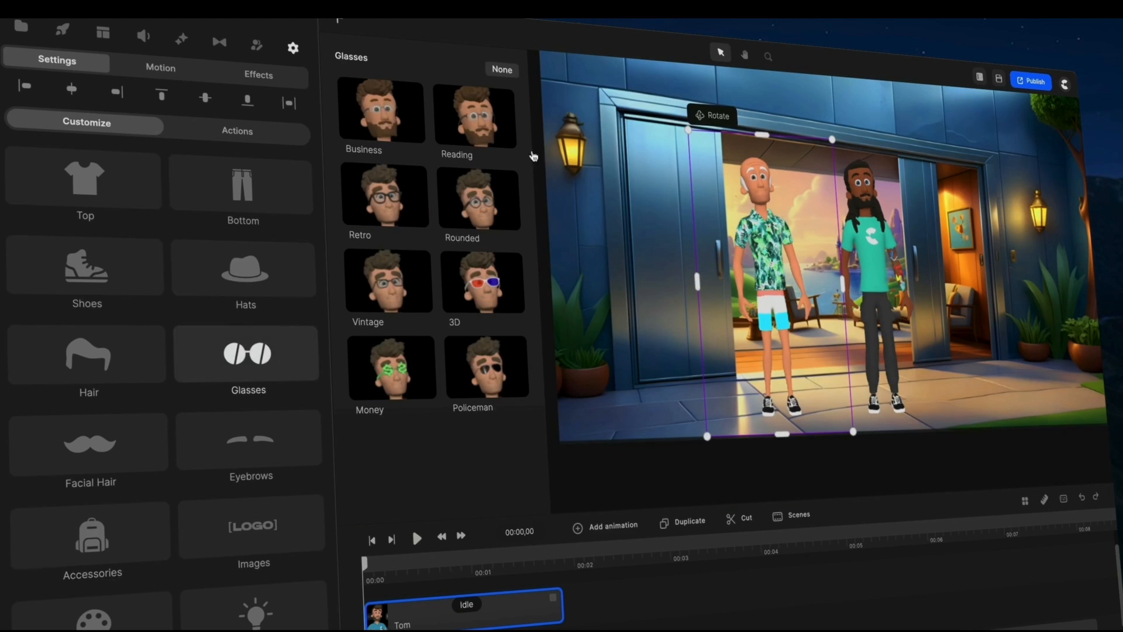
click(498, 203)
scroll(784, 173, up, 5)
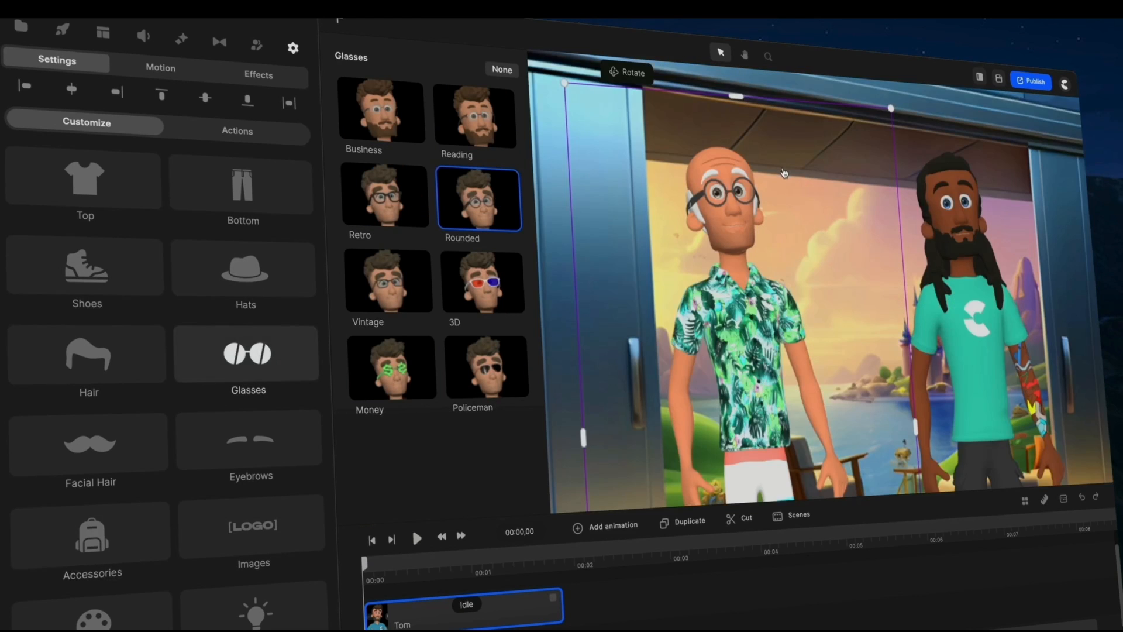
- Try Slippers and Sliders Socks on the bald character and settle on Sandals as his shoes
scroll(784, 172, down, 5)
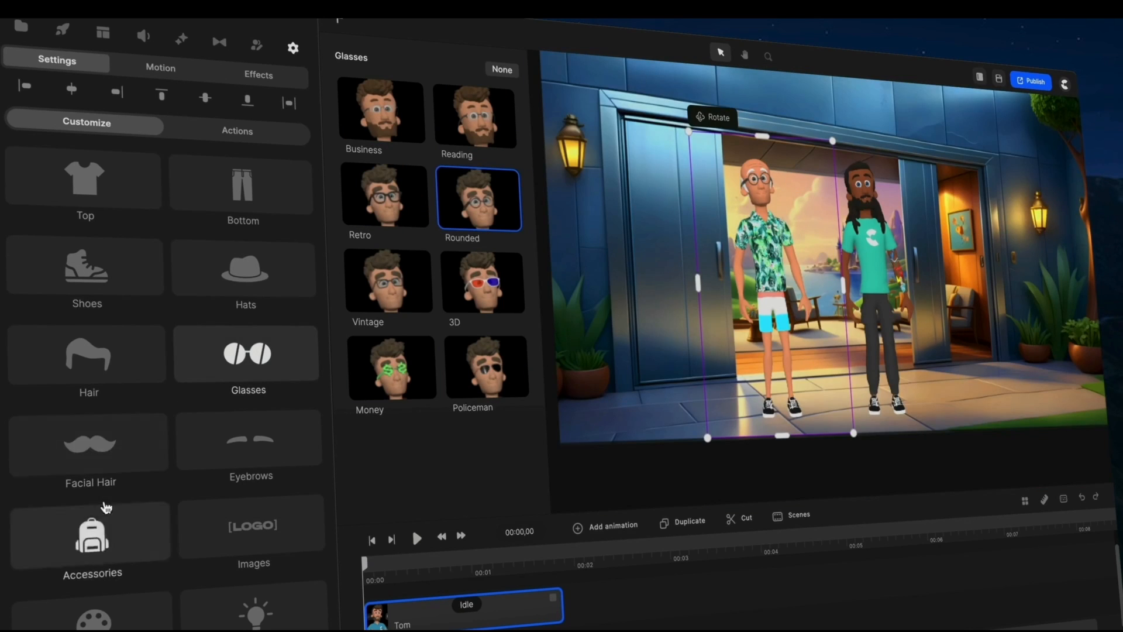
click(120, 283)
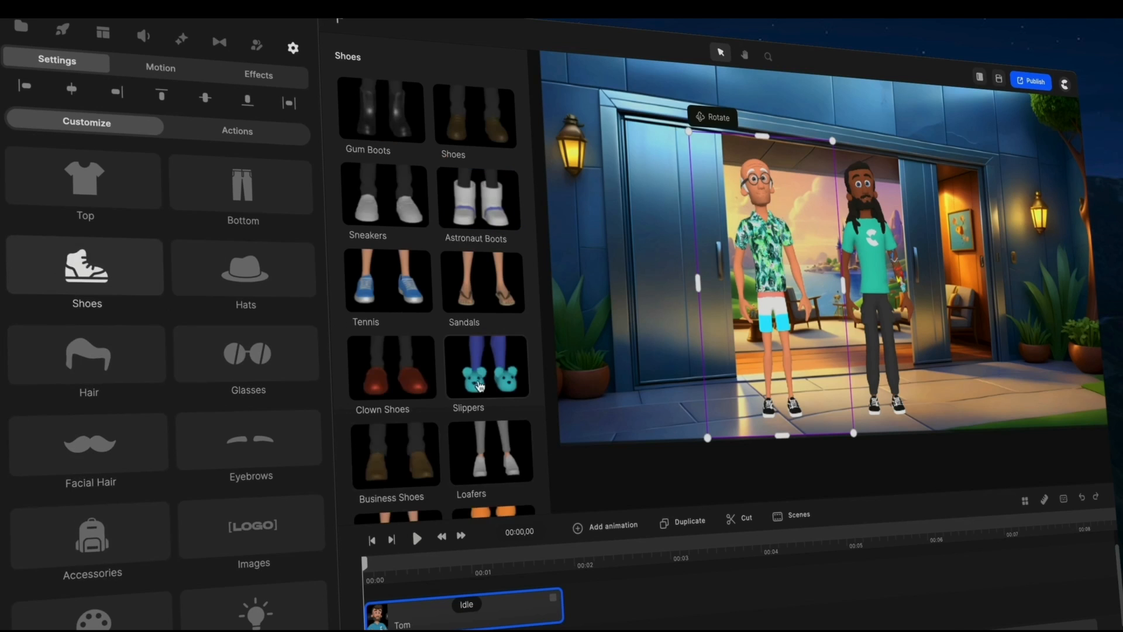
scroll(485, 328, down, 3)
click(485, 327)
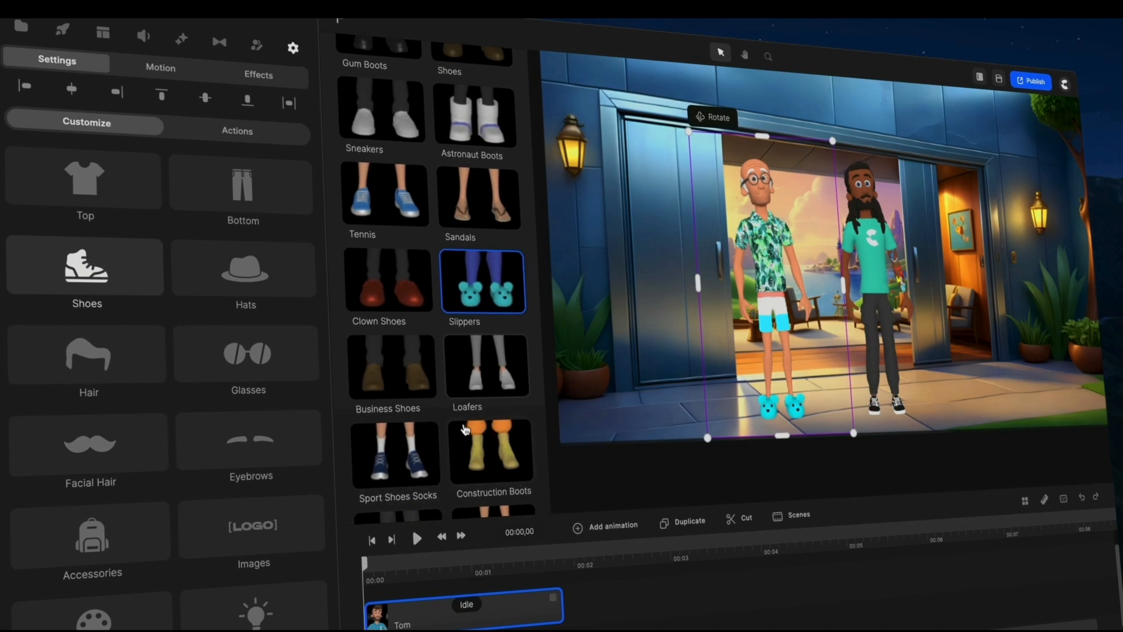
scroll(468, 415, down, 5)
click(472, 391)
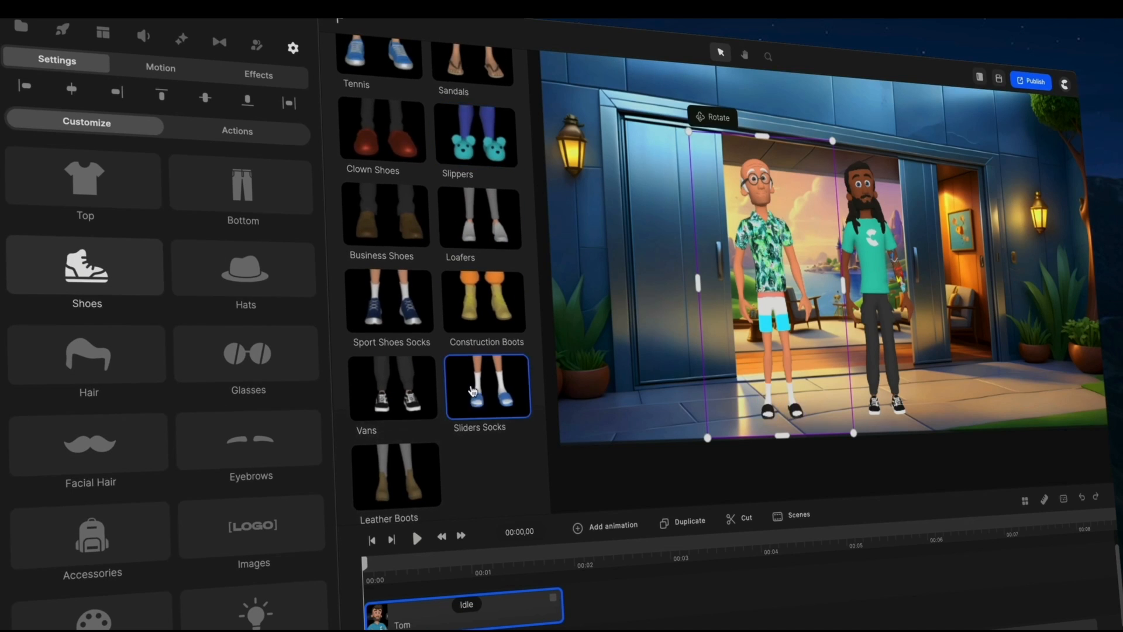
scroll(489, 304, up, 5)
click(504, 289)
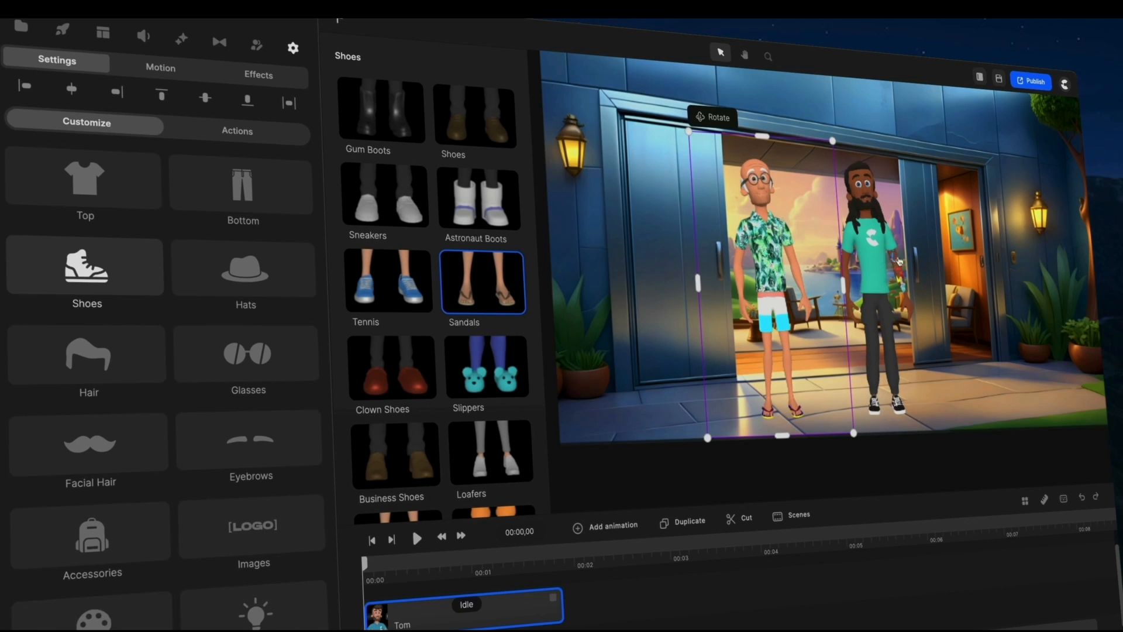
- At time 00:00,11, shift both characters slightly up and to the right within the doorway scene
drag(368, 580, 405, 570)
mouse_move(777, 265)
mouse_down()
mouse_move(643, 249)
mouse_move(802, 256)
mouse_move(769, 285)
mouse_up()
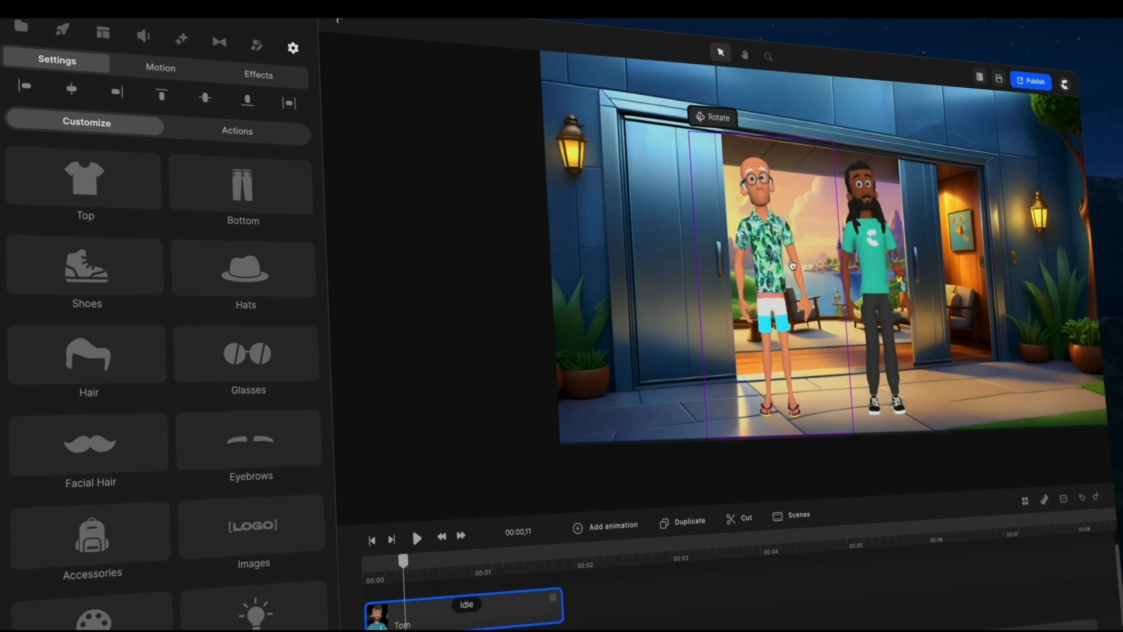
click(938, 257)
drag(882, 258, 896, 249)
drag(776, 286, 800, 274)
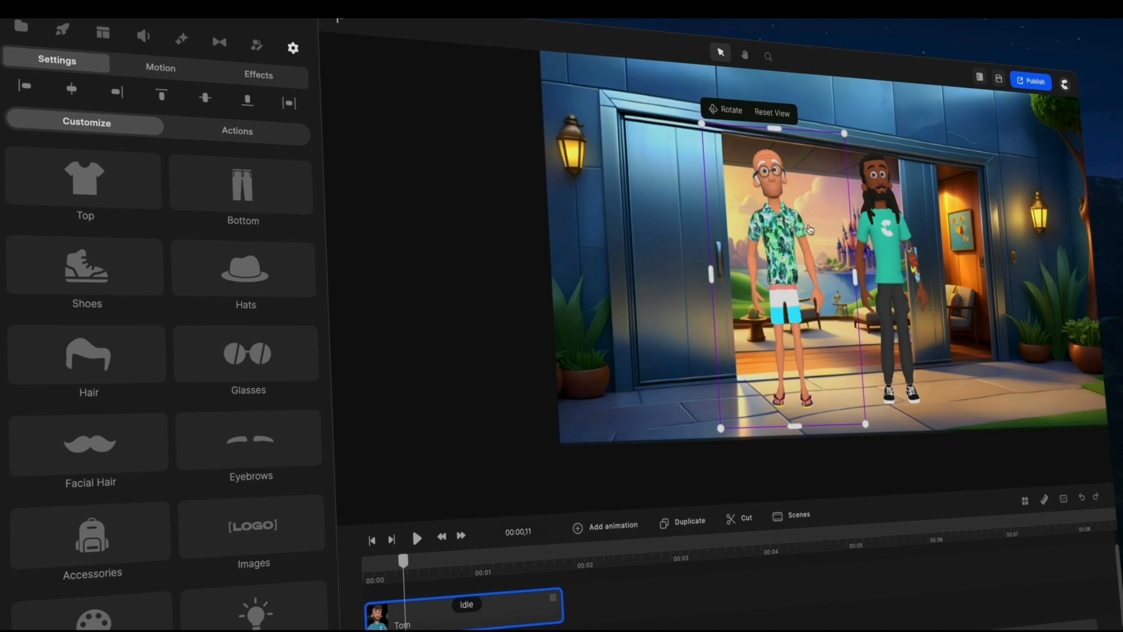
click(798, 249)
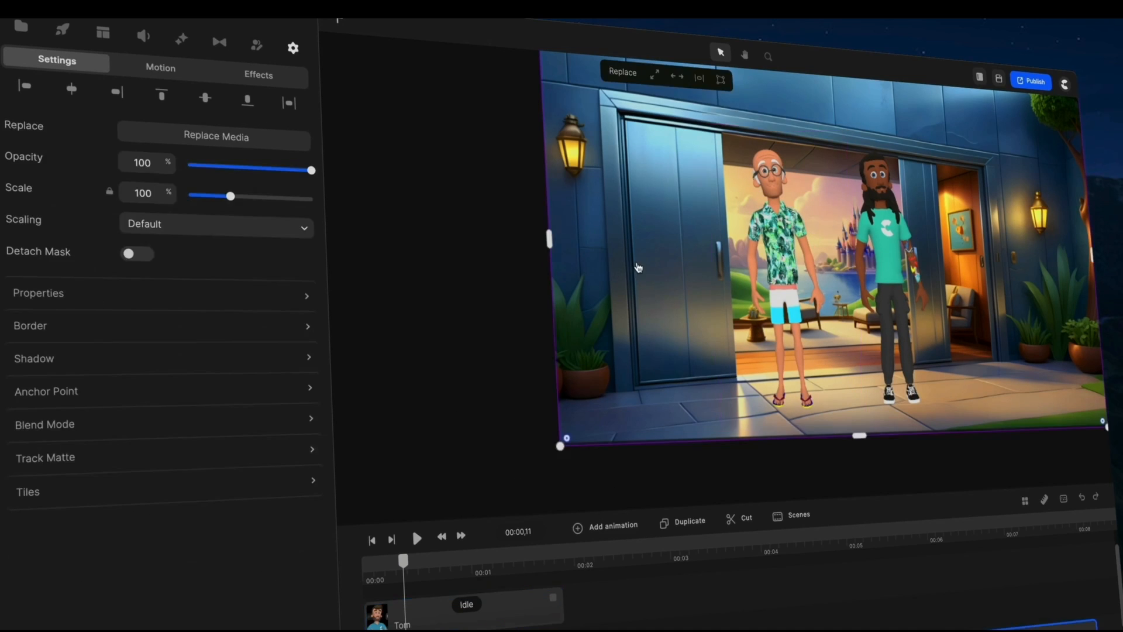
click(771, 252)
scroll(245, 272, down, 1)
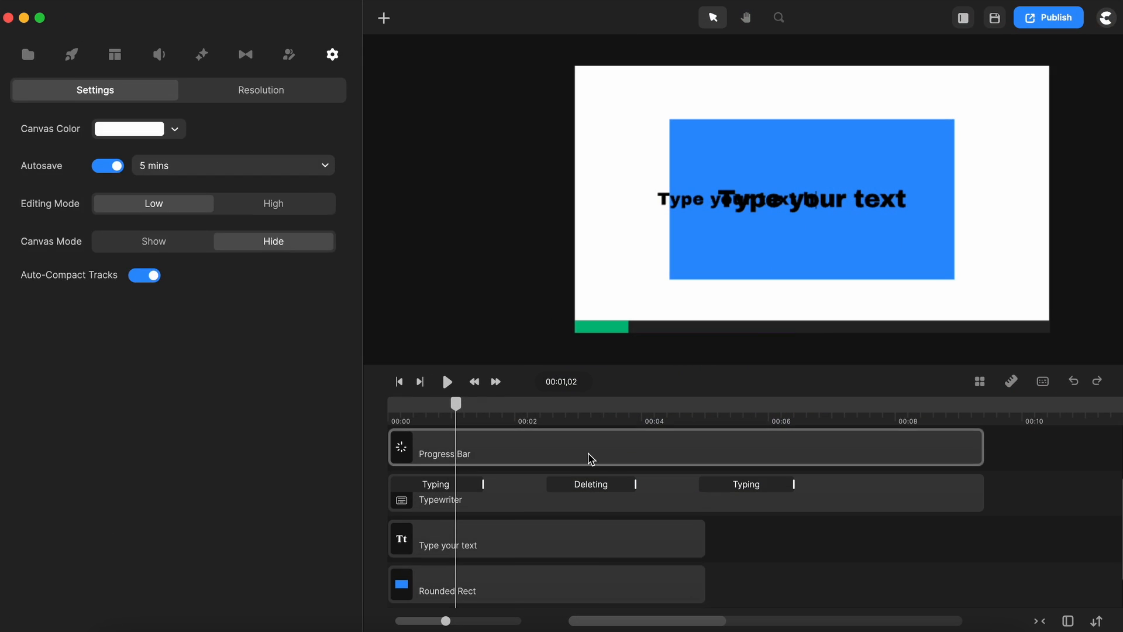
- Review the project's canvas color, autosave interval, editing mode and canvas mode options
click(591, 456)
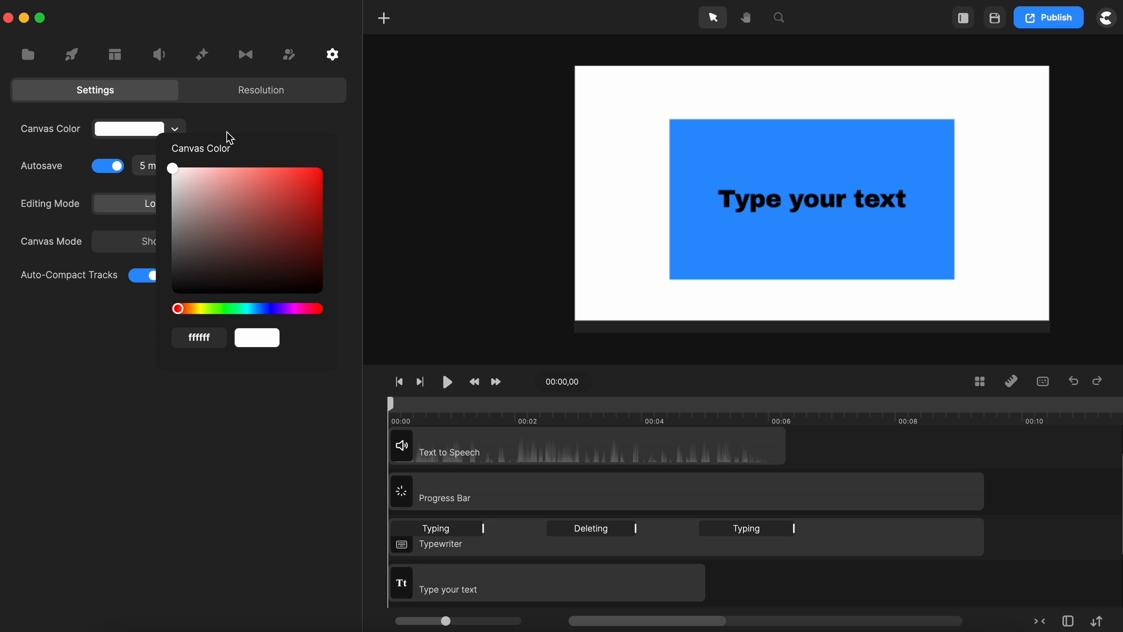
click(133, 352)
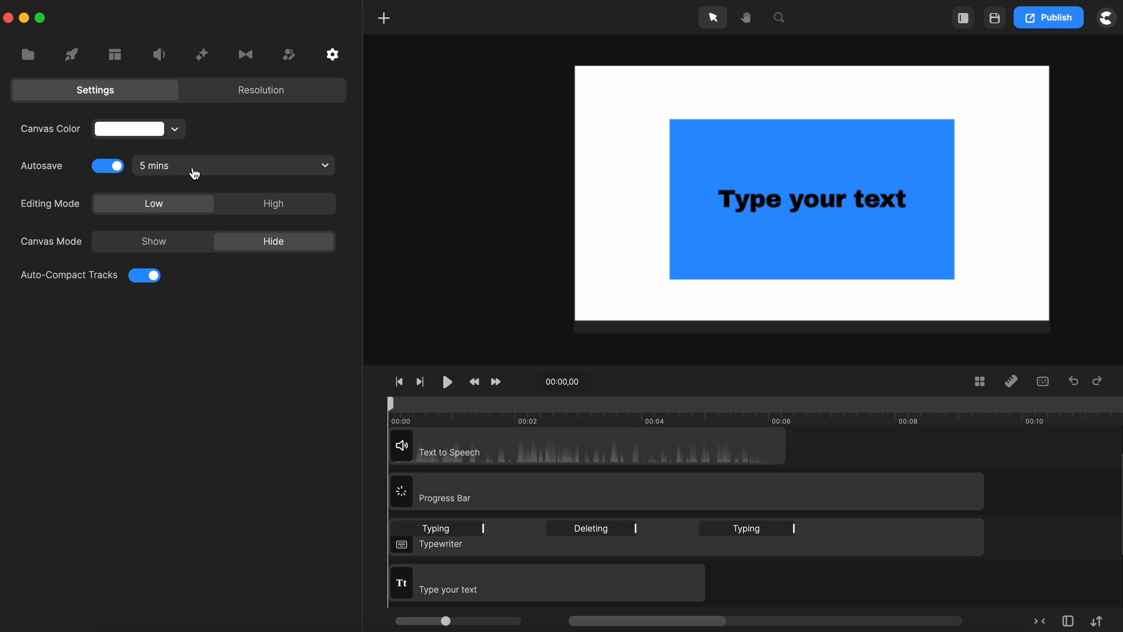
click(190, 171)
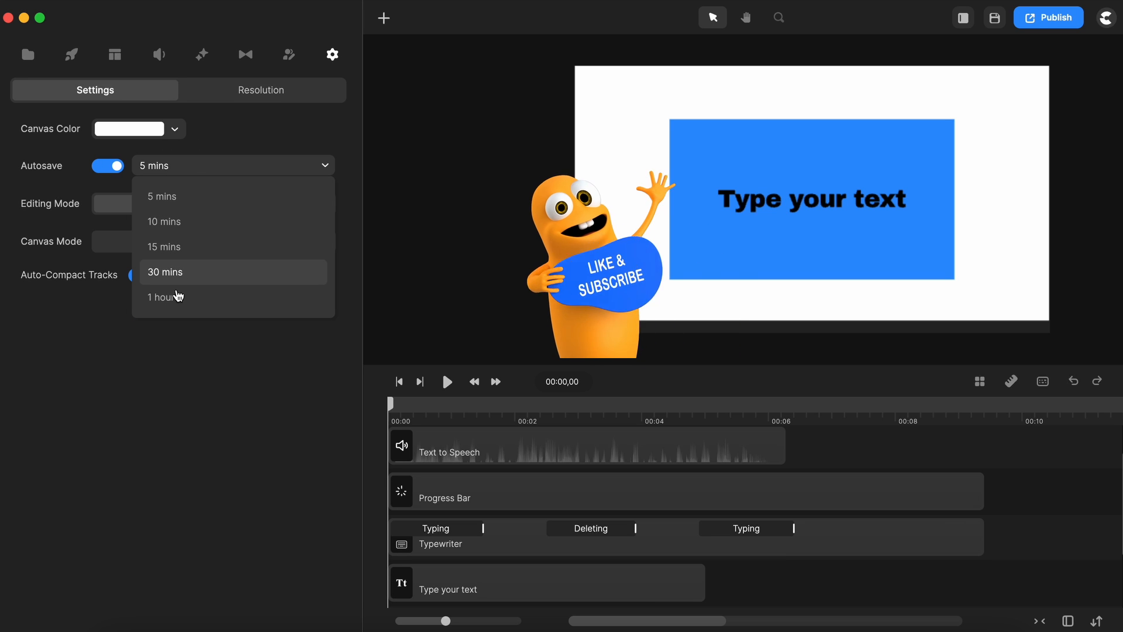
click(170, 366)
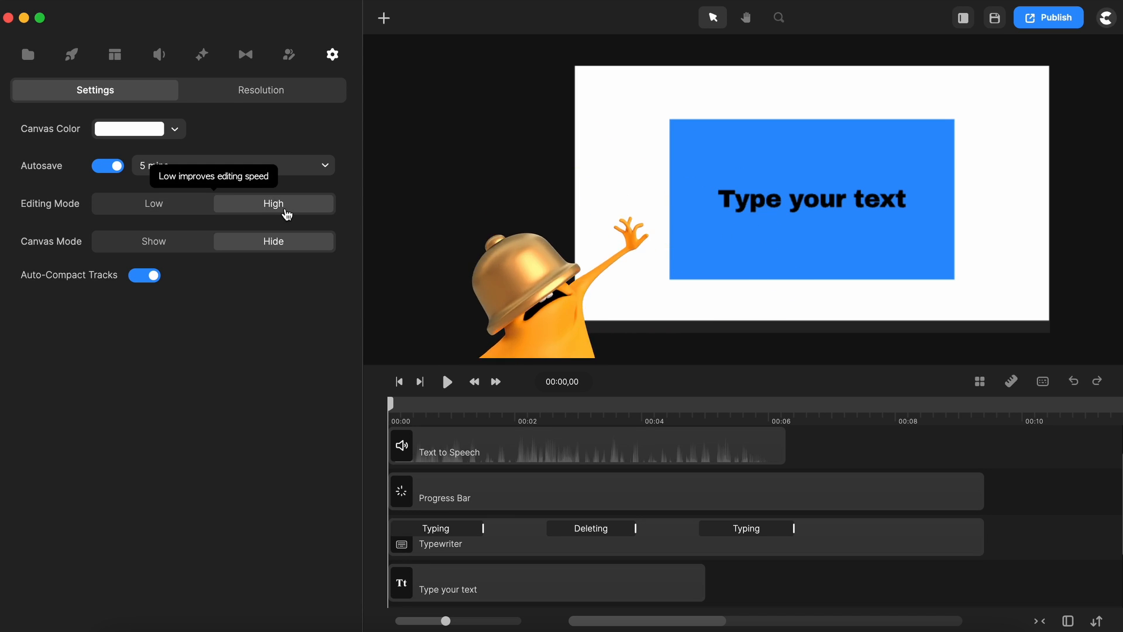
click(278, 243)
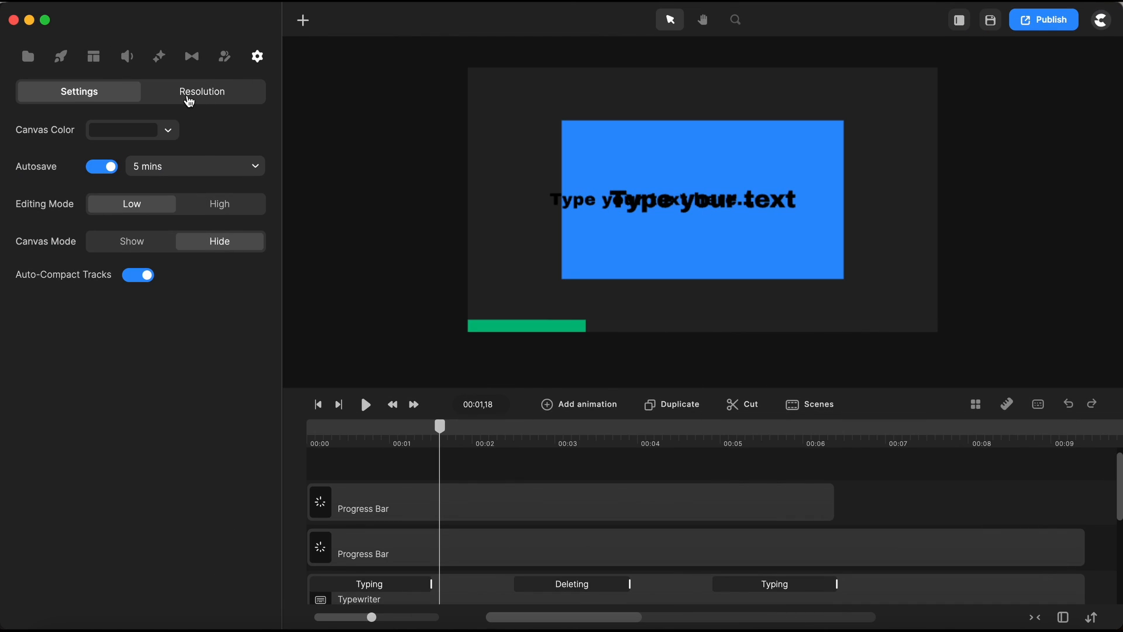
- Try the Vertical, Square and Portrait resolutions on the project and return it to Standard 1920 × 1080
click(189, 100)
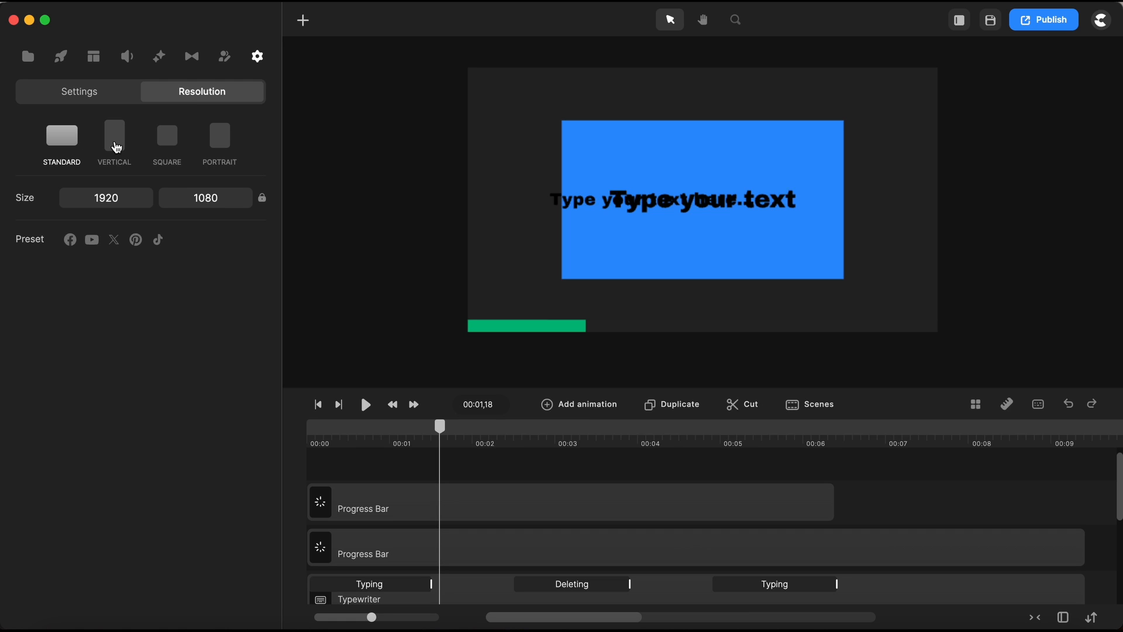
click(115, 140)
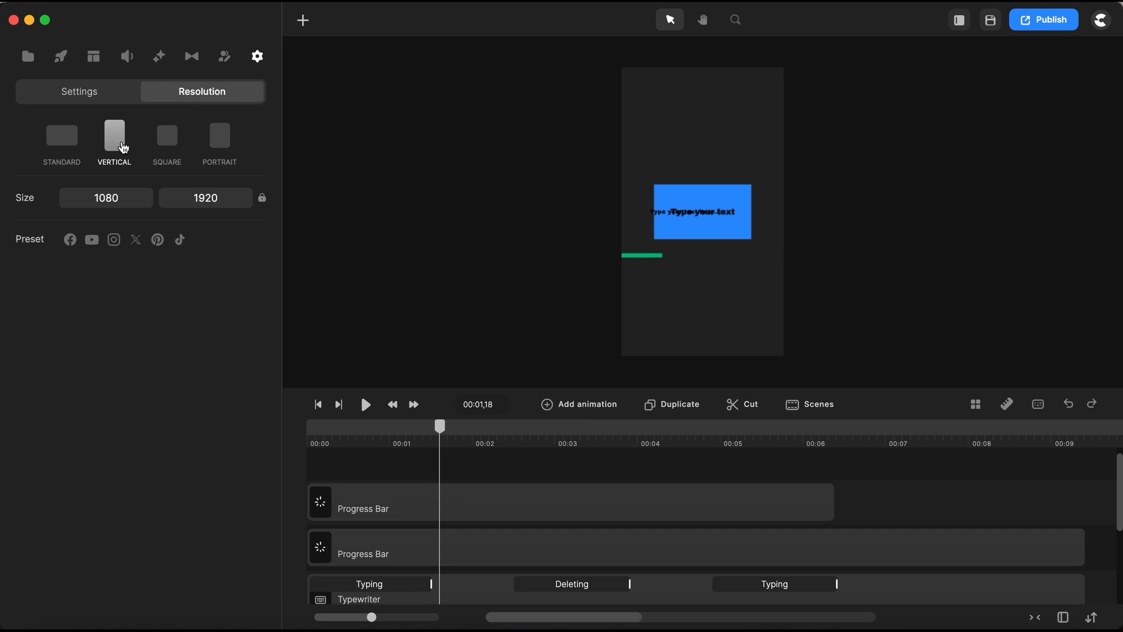
click(168, 145)
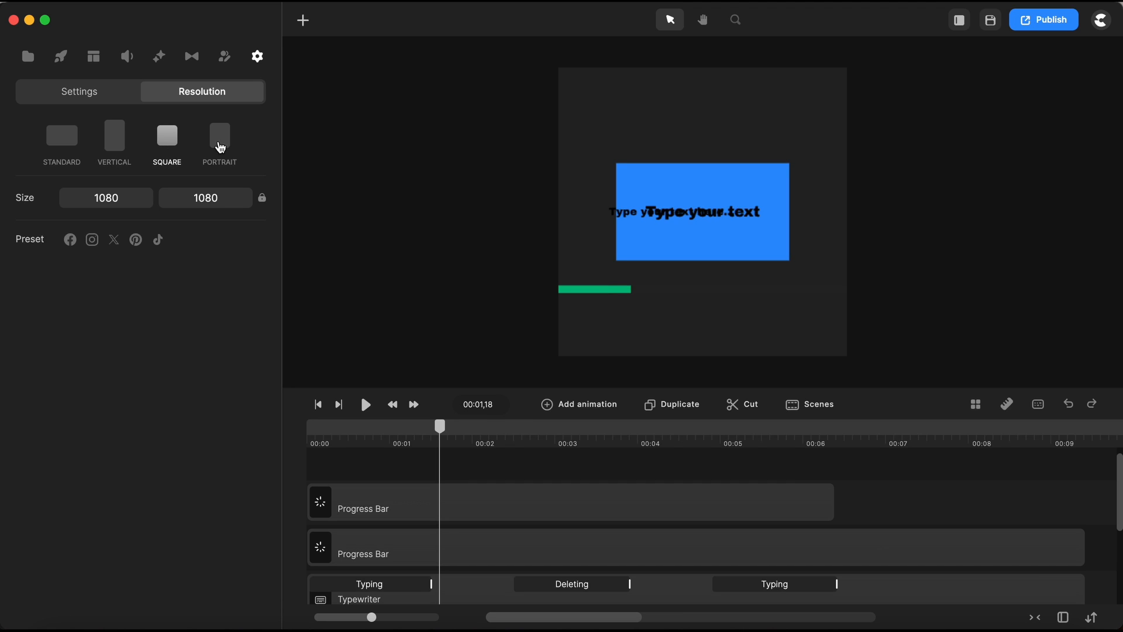
click(221, 146)
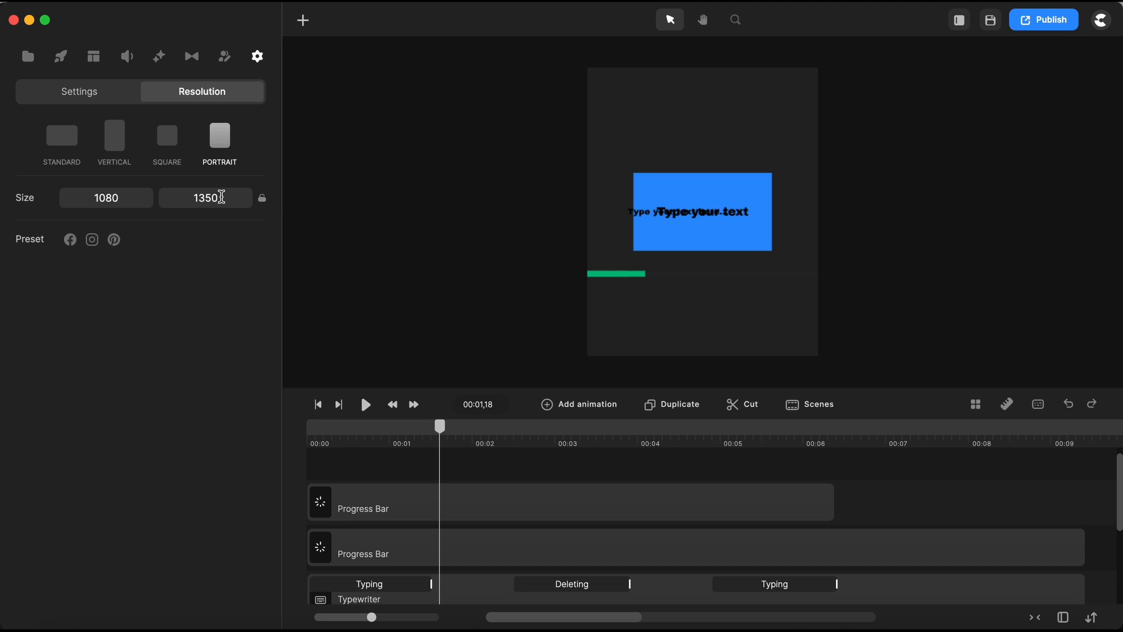
click(70, 240)
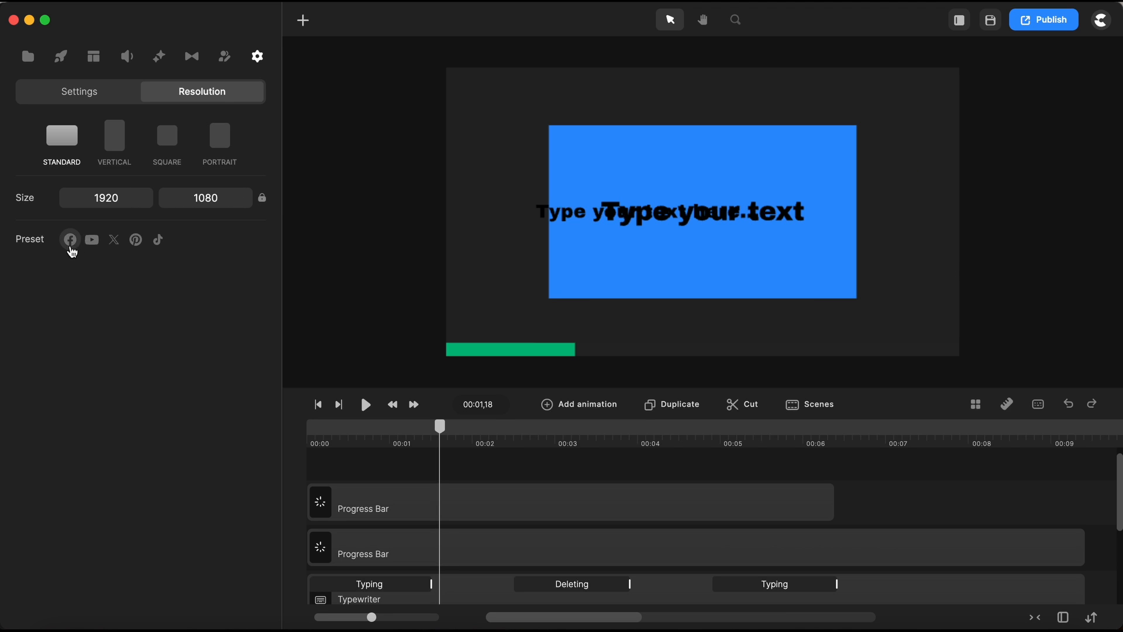
- Examine the video size presets offered for Facebook, YouTube, X, Pinterest and TikTok
click(71, 245)
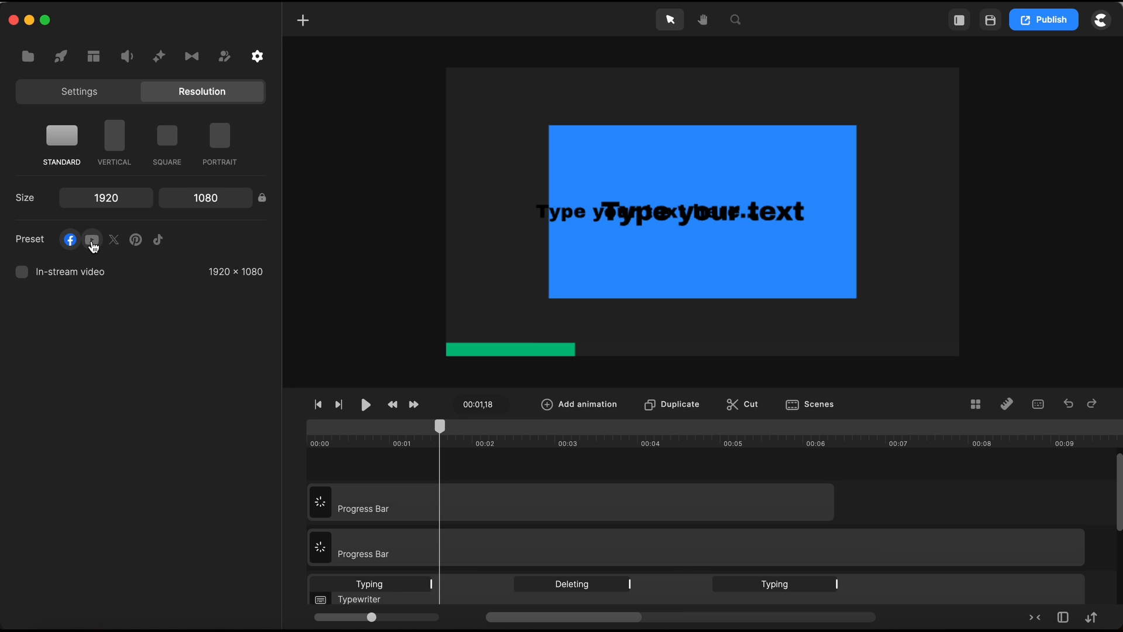
click(92, 239)
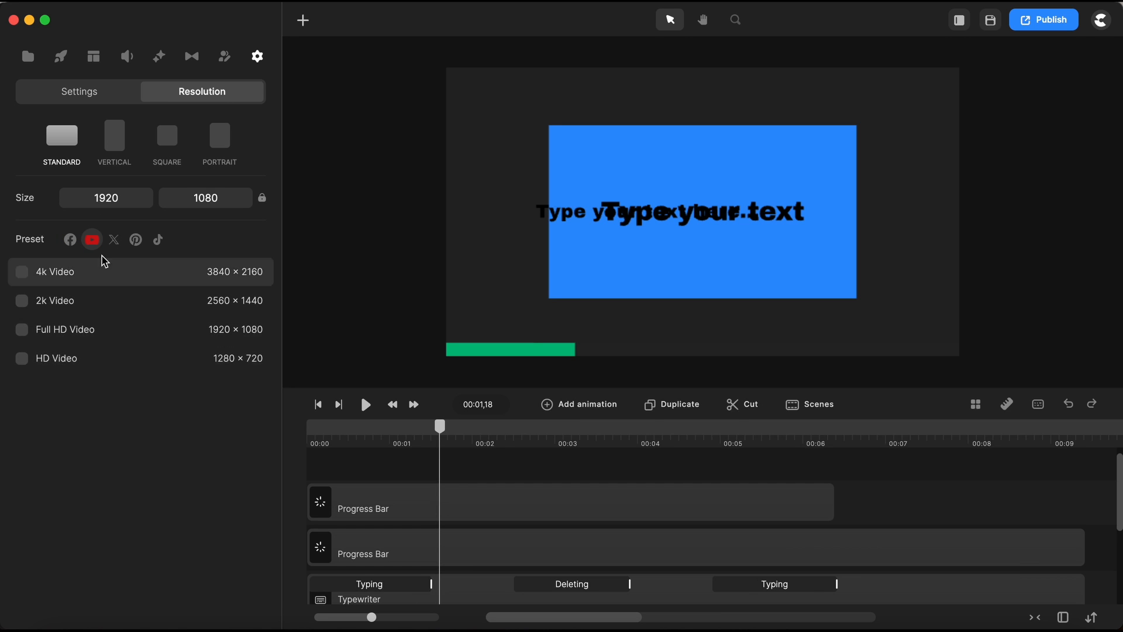
click(114, 240)
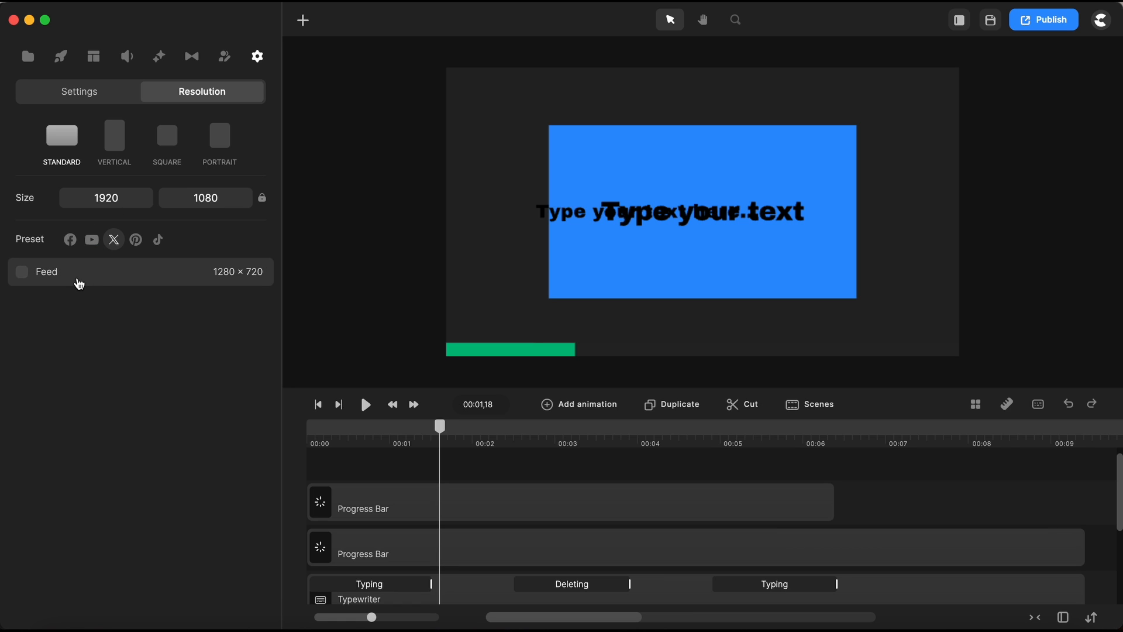
click(136, 244)
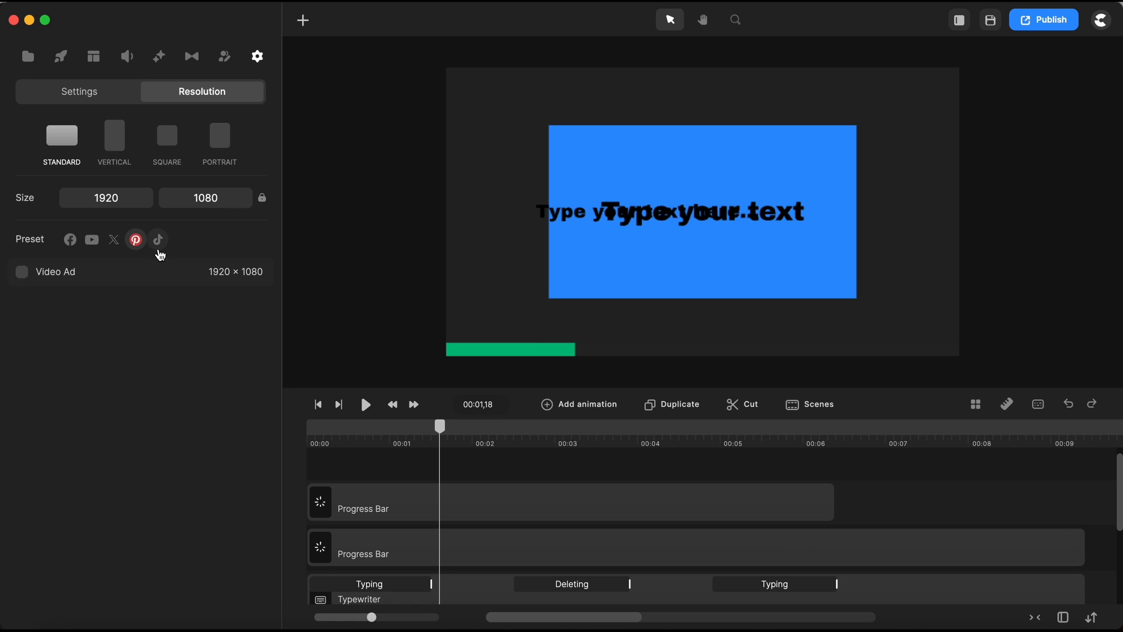
click(159, 244)
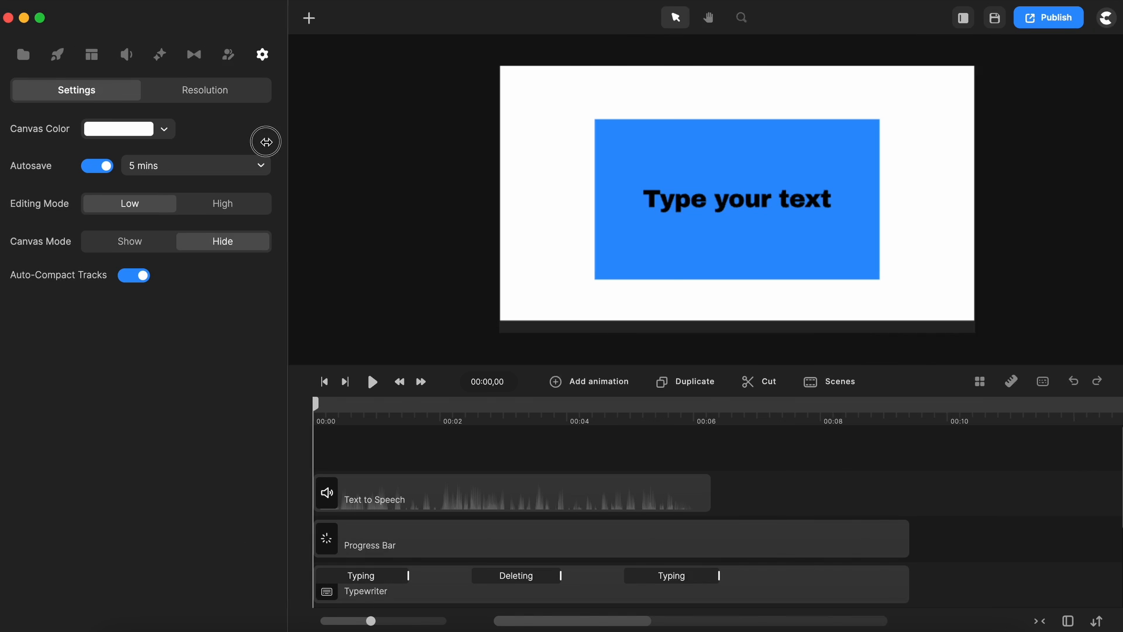
- Narrow the project settings area and view the list of text, pen and shape elements available to add
drag(266, 141, 181, 150)
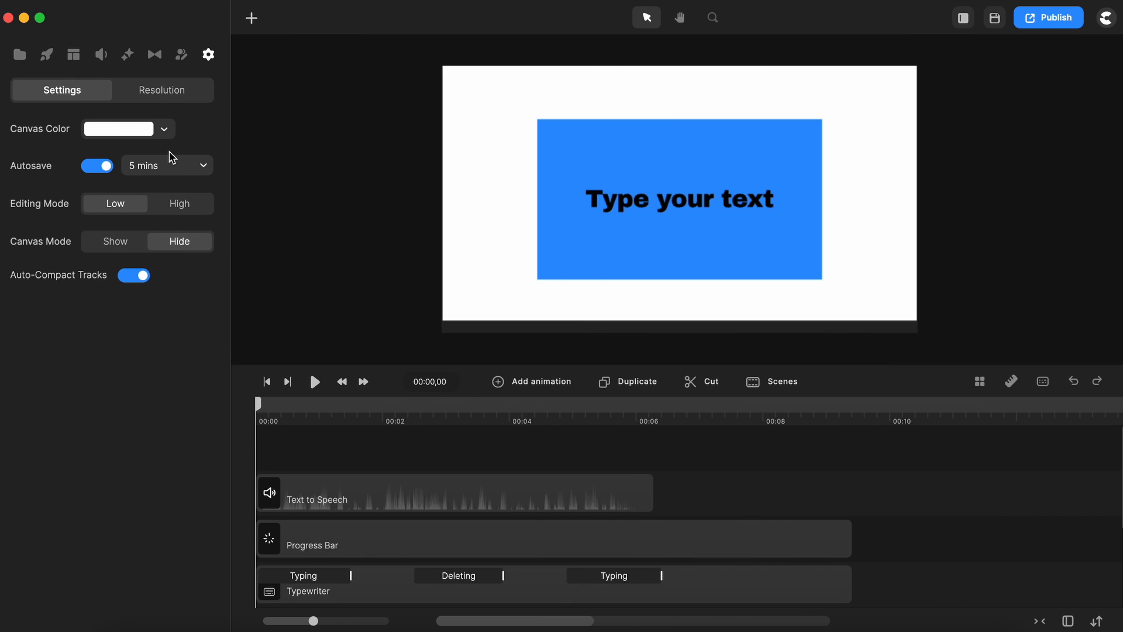
click(251, 18)
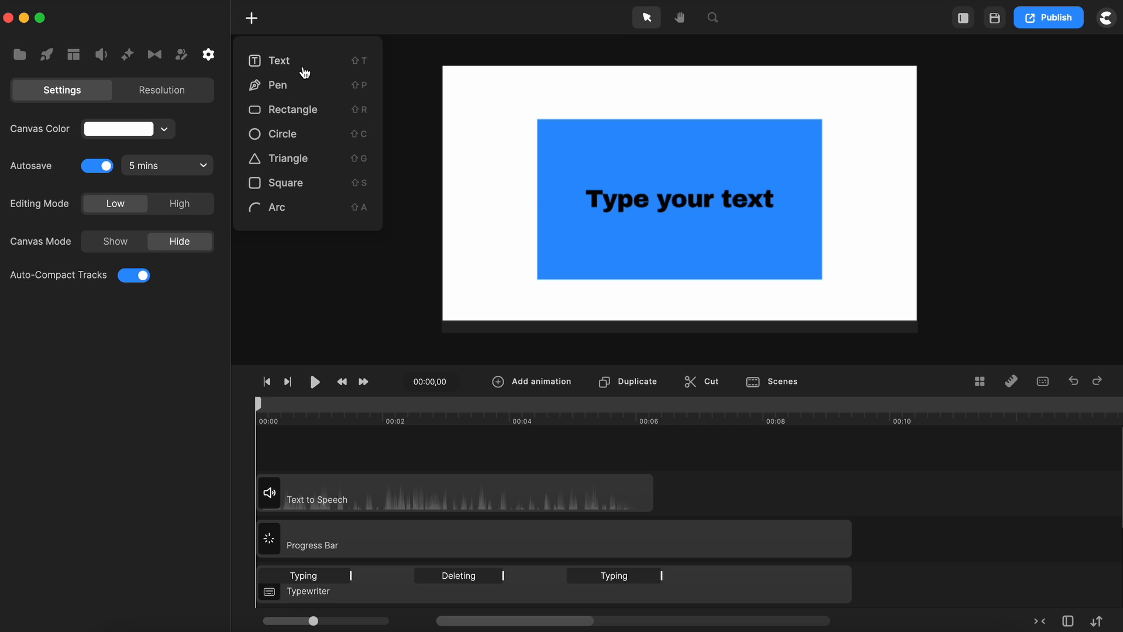
click(252, 18)
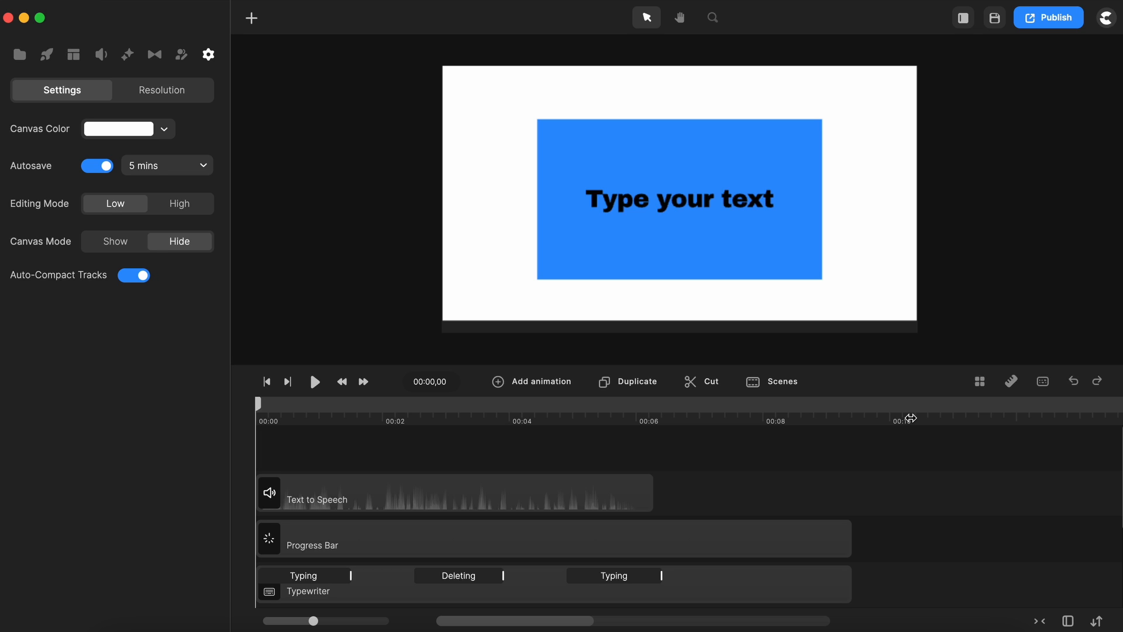
- Browse the full list of keyboard shortcuts and close it
click(1044, 388)
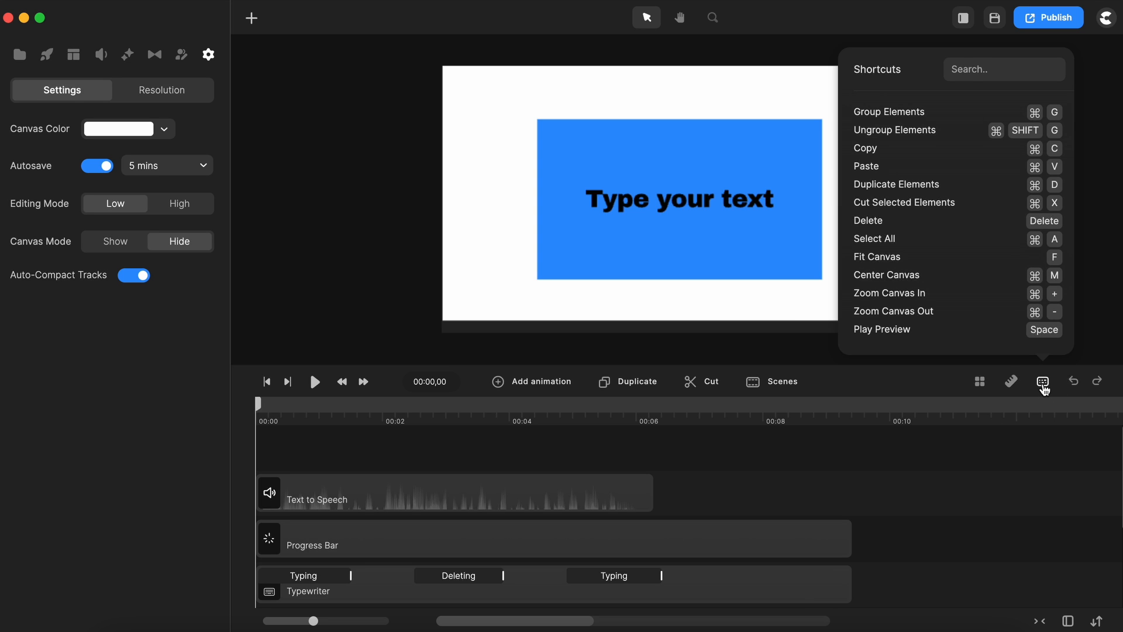
scroll(977, 284, down, 10)
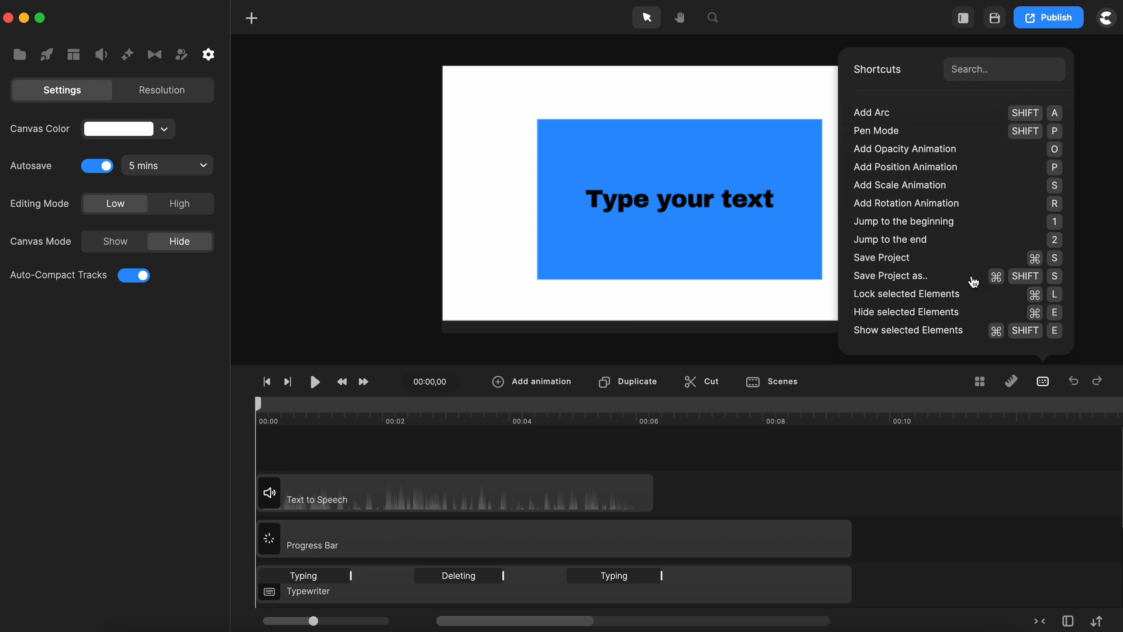
scroll(974, 282, up, 3)
scroll(974, 282, up, 7)
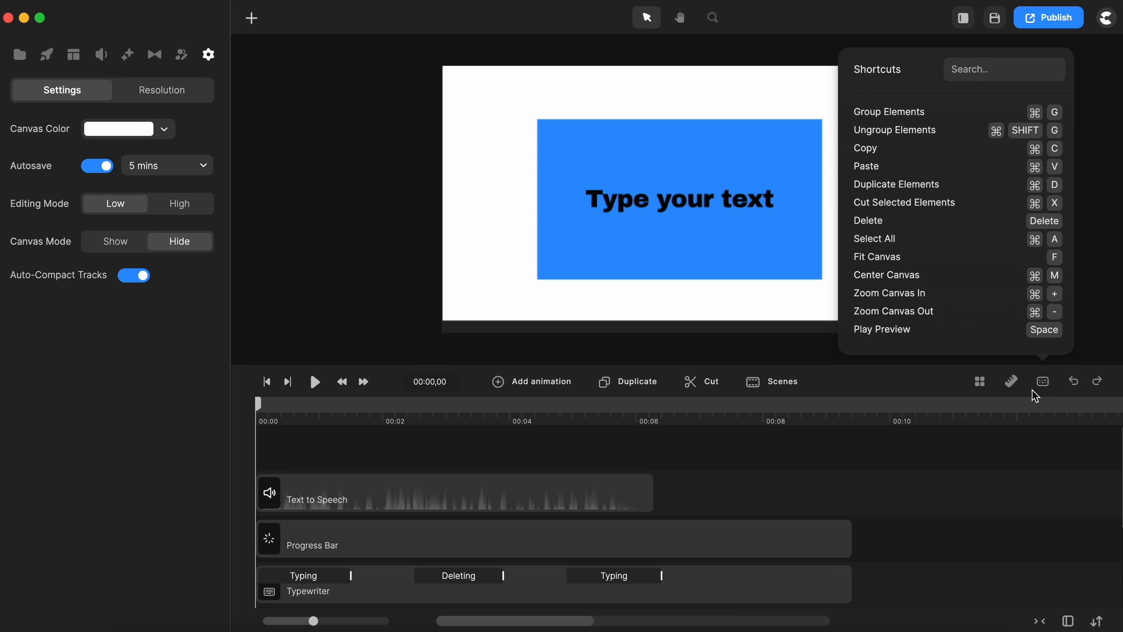
click(1045, 387)
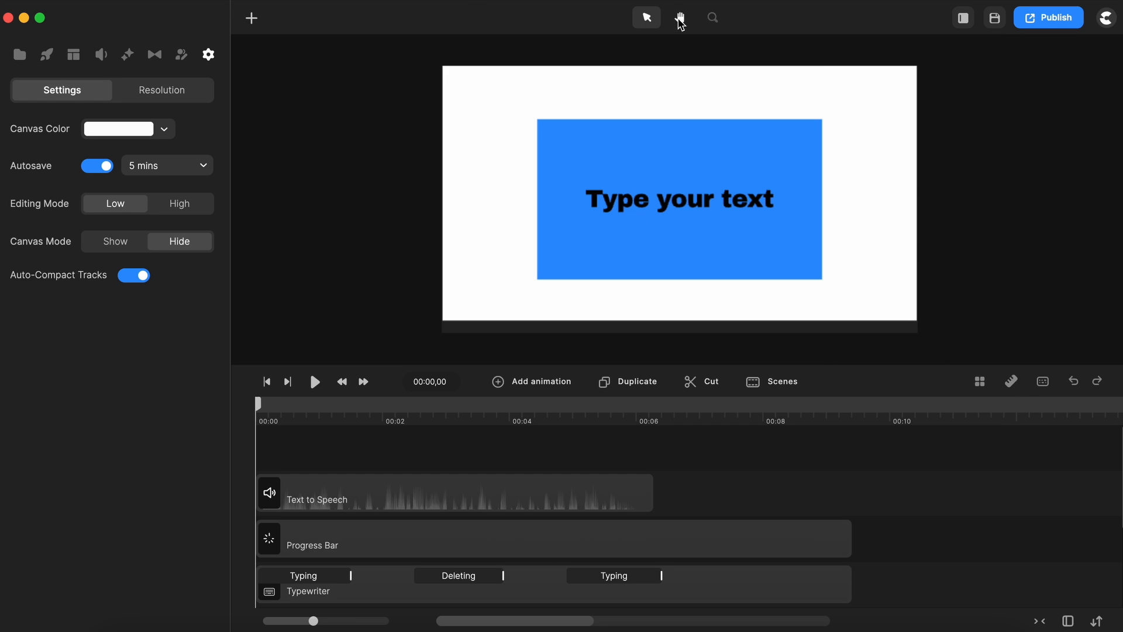
- View the canvas zoom options and enlarge the canvas view slightly
click(715, 21)
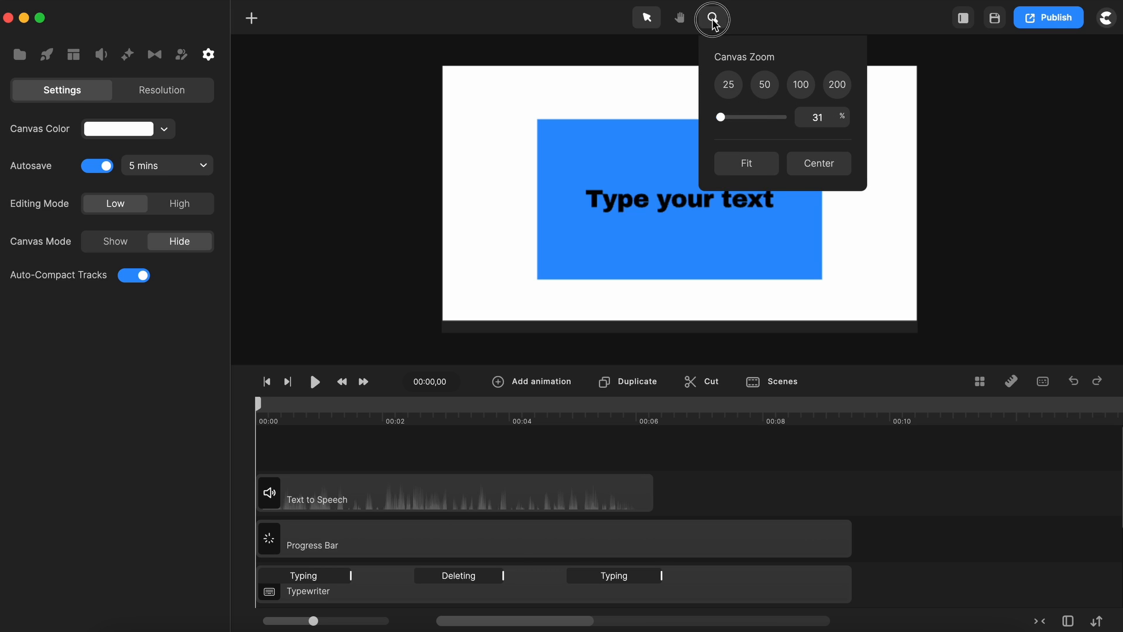
click(711, 18)
scroll(672, 185, up, 3)
scroll(672, 185, down, 3)
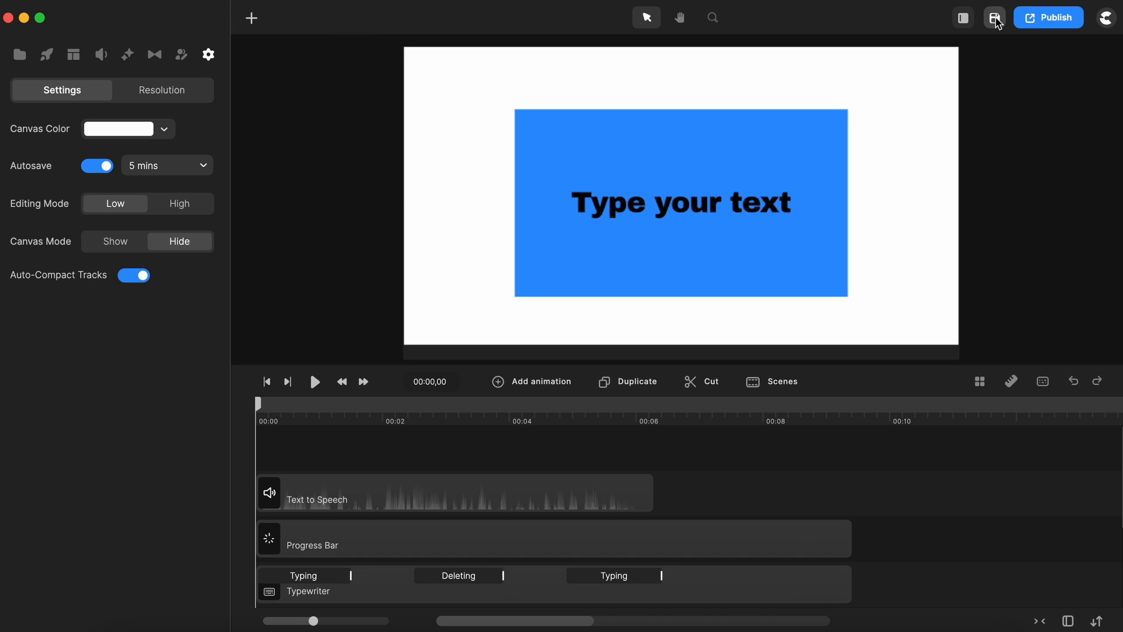
- Open the options for saving the project as a file and cancel without saving
click(995, 18)
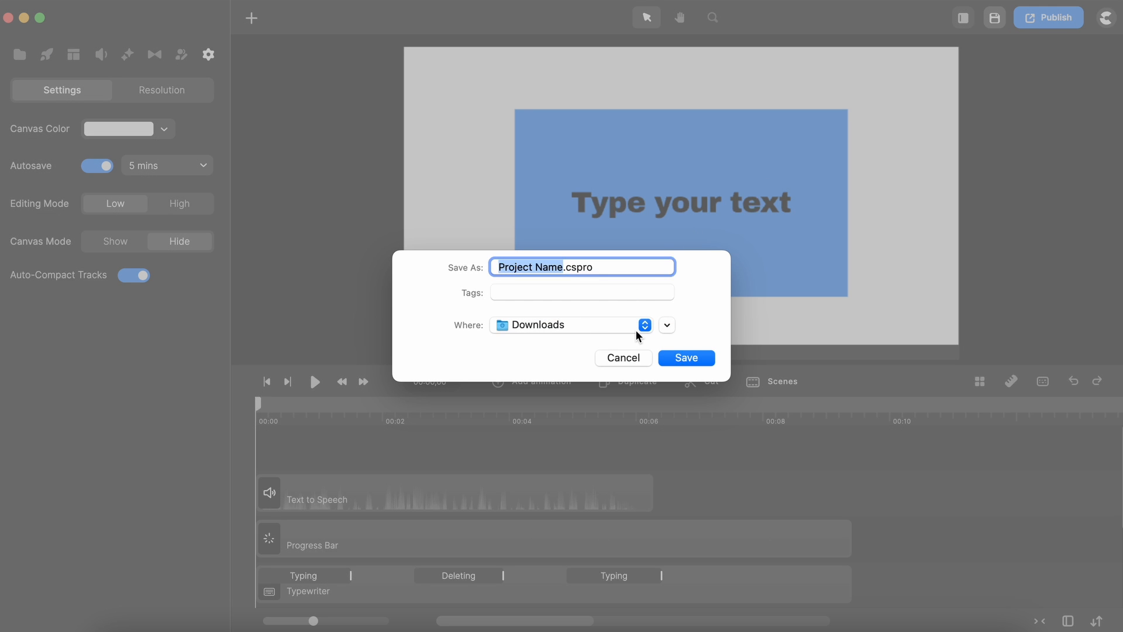
click(625, 358)
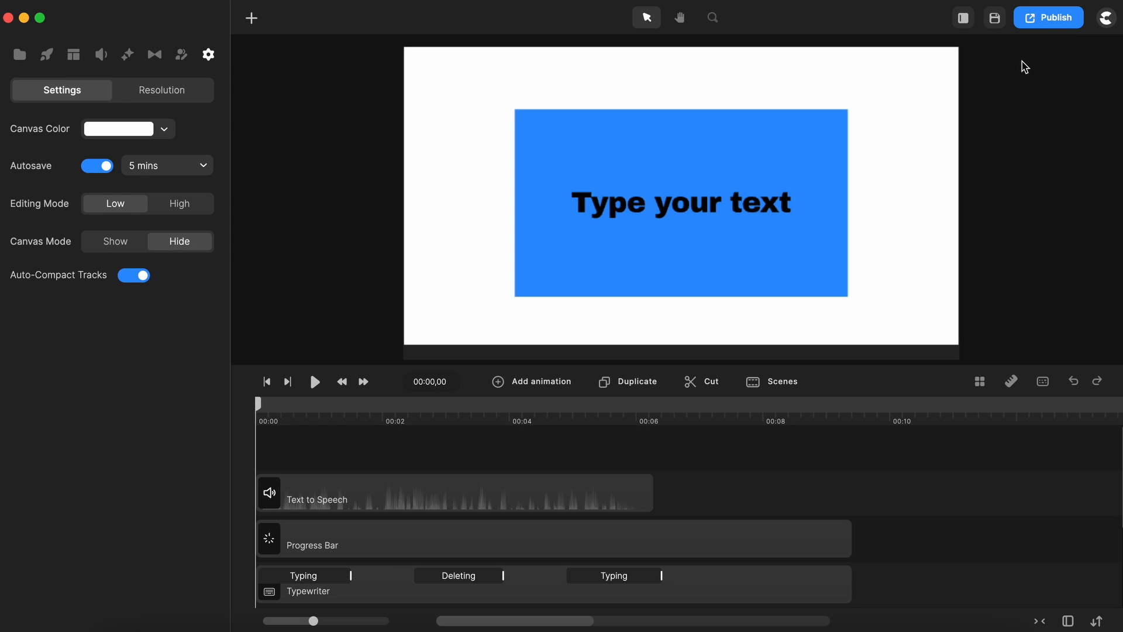
- Examine the video and image publishing options, close them, and briefly open the account options
click(1062, 24)
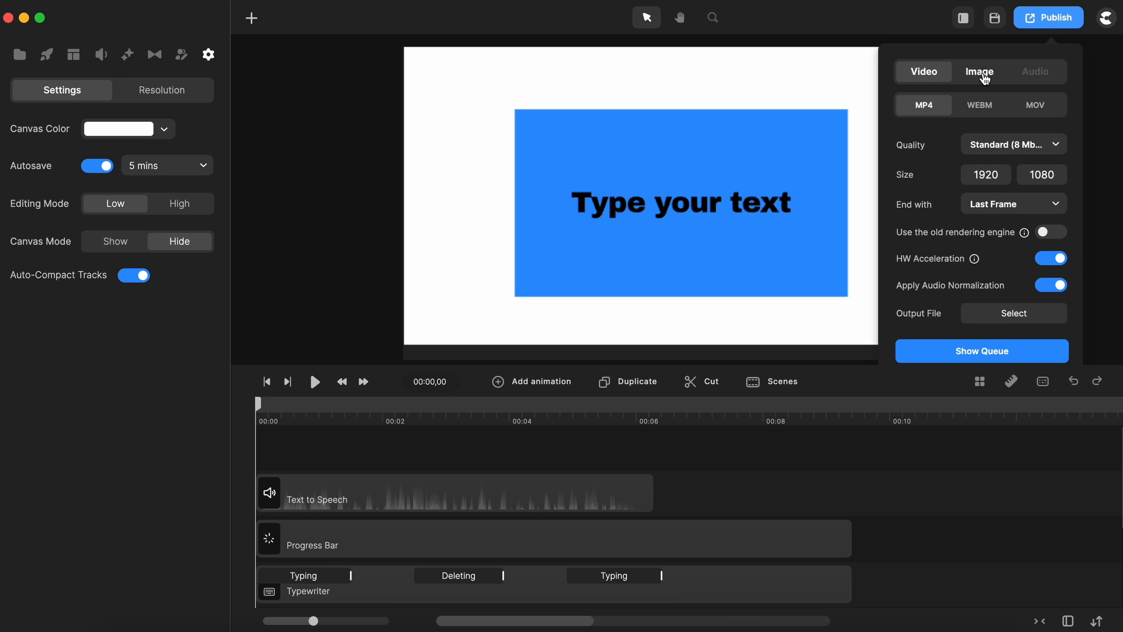
click(981, 74)
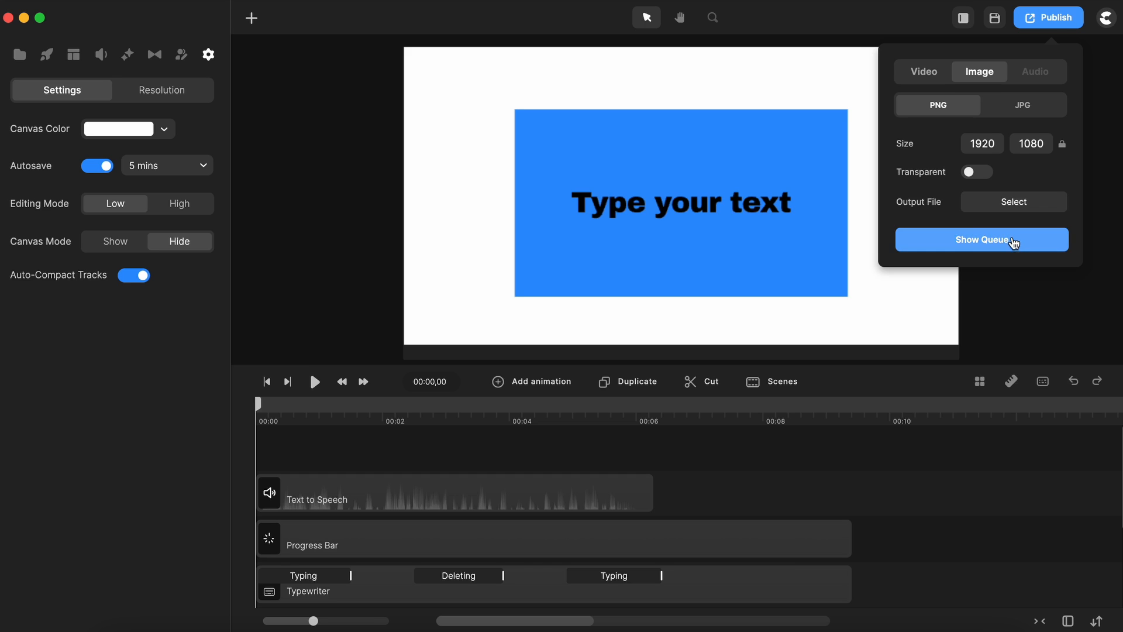
click(1056, 20)
click(1107, 23)
click(1107, 24)
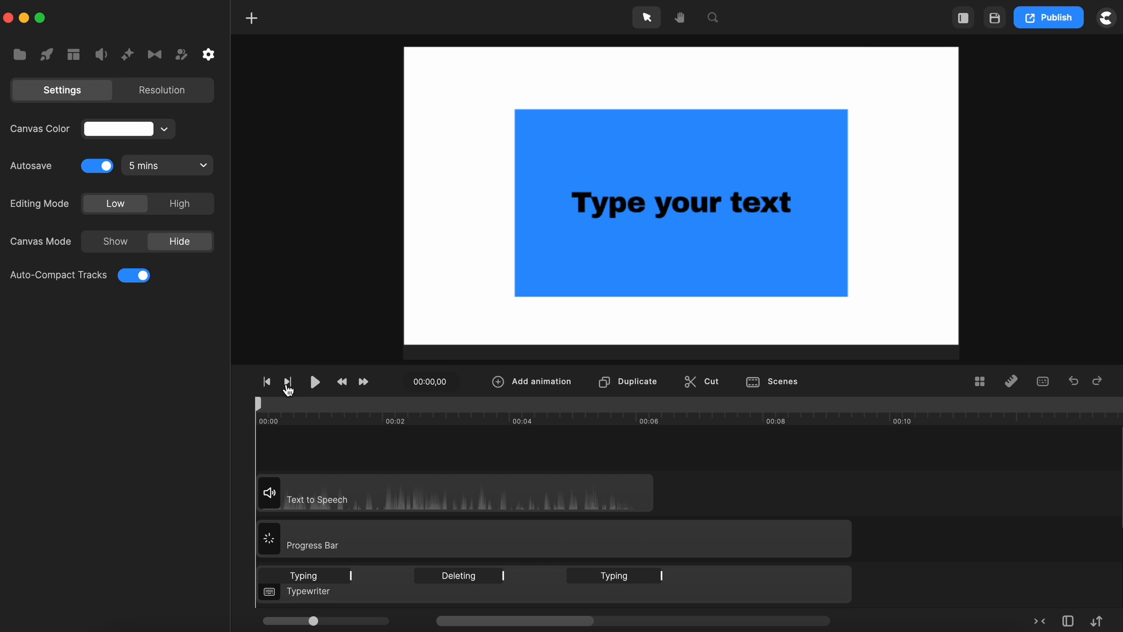
- Try the playback controls: jump to the project's end and start, advance several single frames, and play and pause the preview
click(288, 386)
click(268, 385)
click(364, 384)
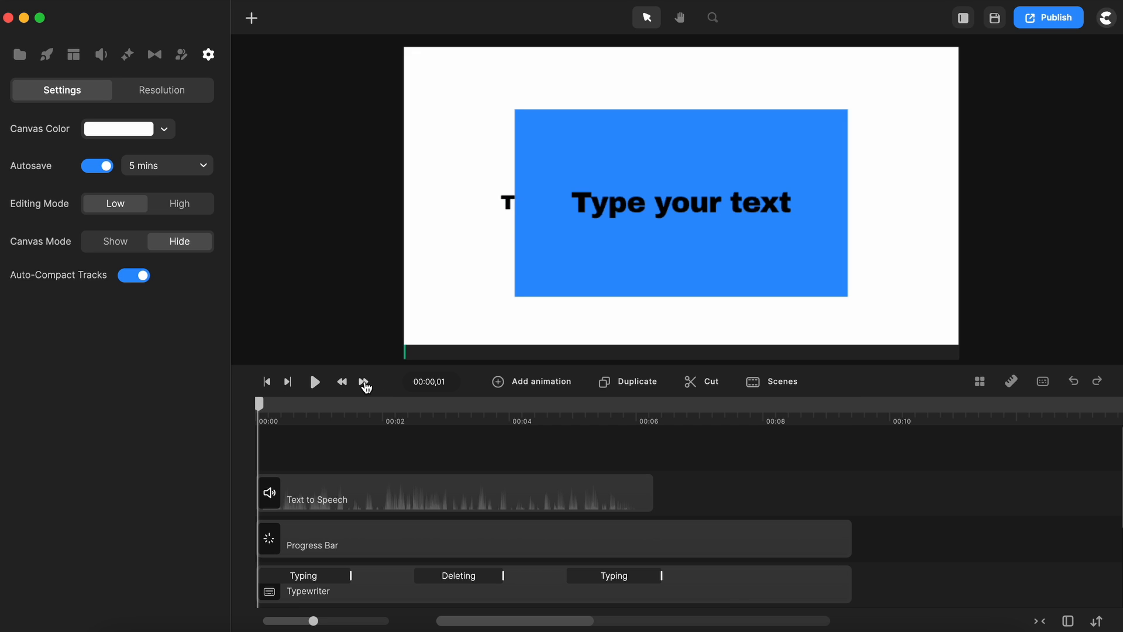
click(364, 384)
click(364, 383)
click(364, 383)
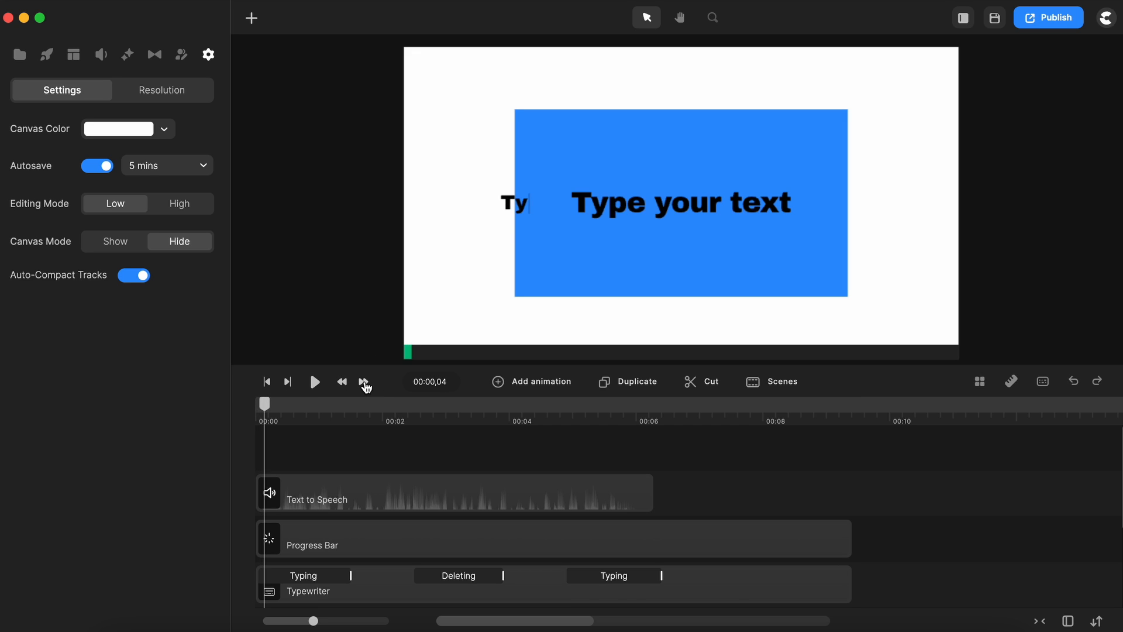
click(364, 384)
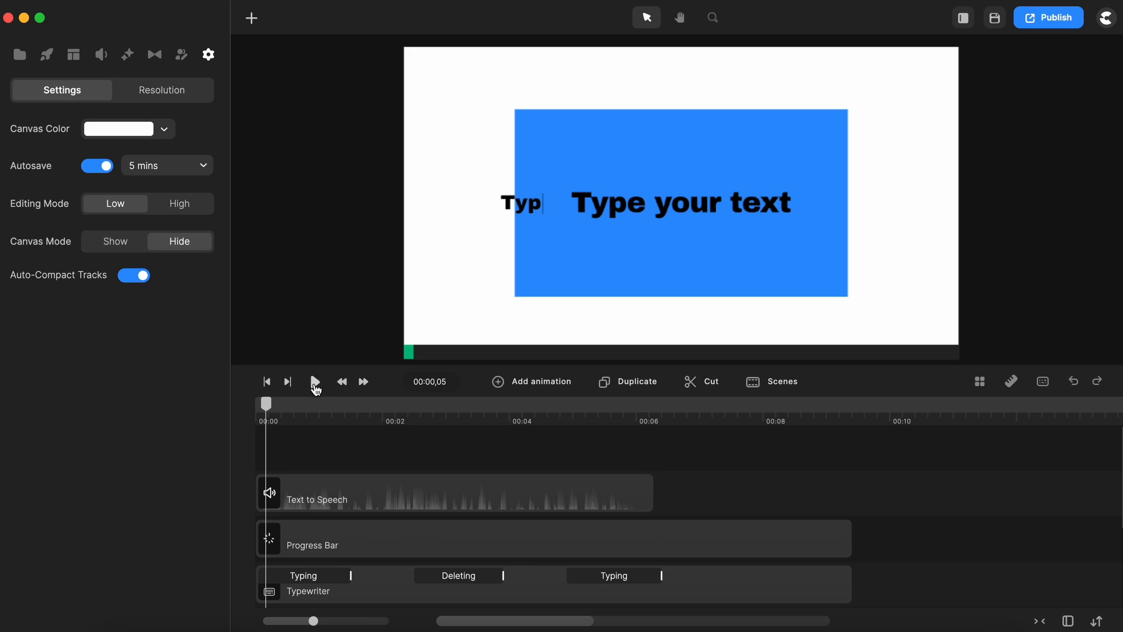
click(315, 385)
click(315, 384)
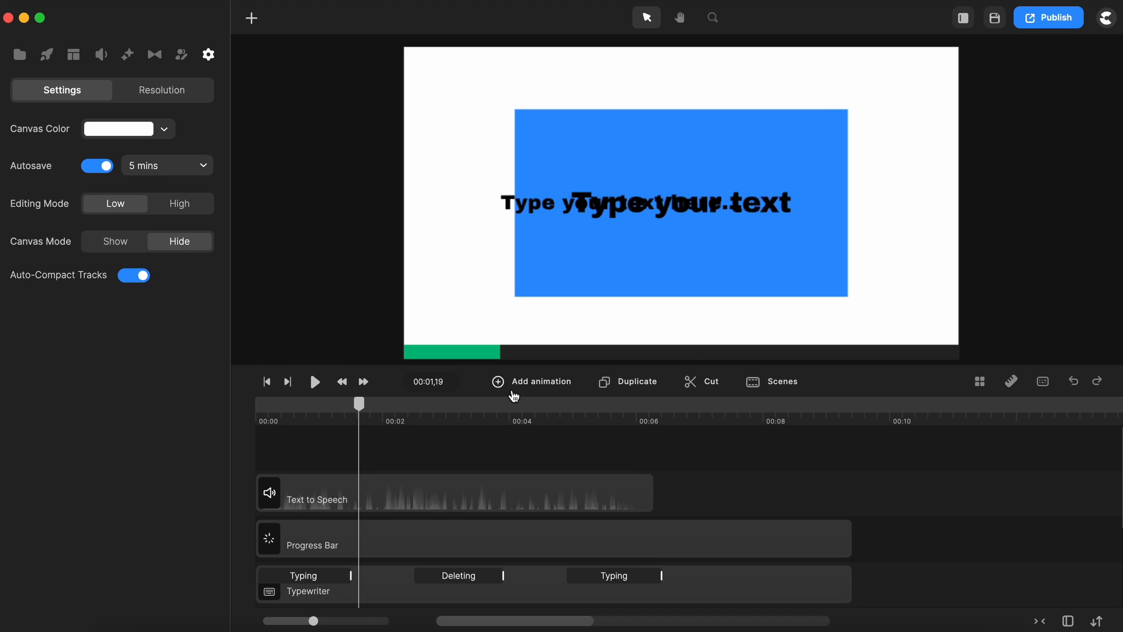
- View the properties that can be animated on the Progress Bar track and duplicate the track
click(514, 383)
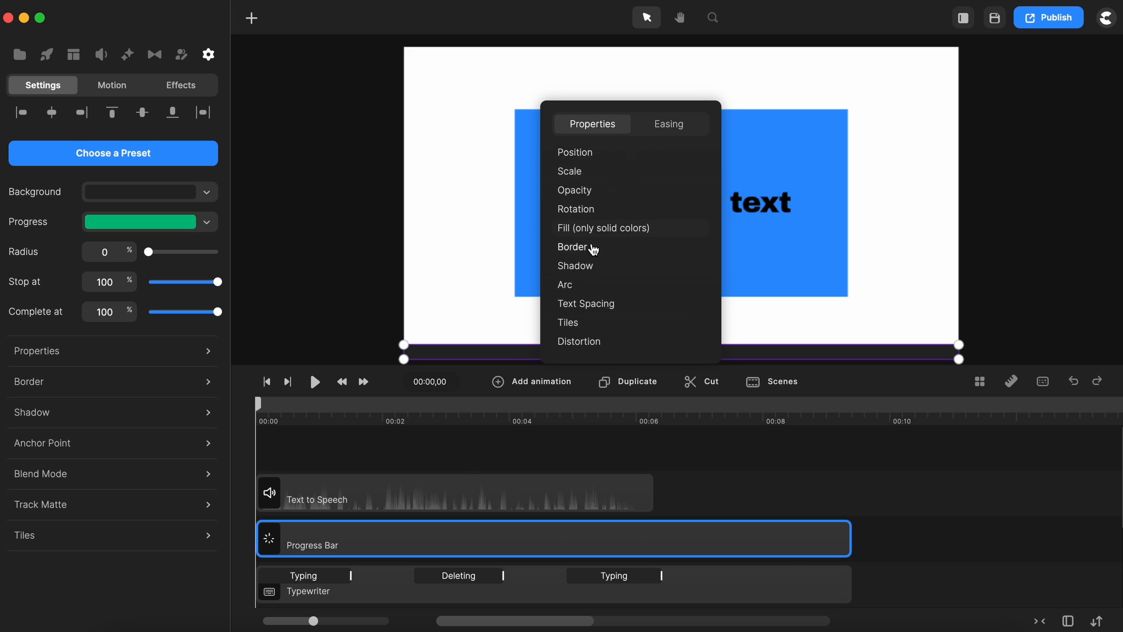
click(634, 444)
click(555, 541)
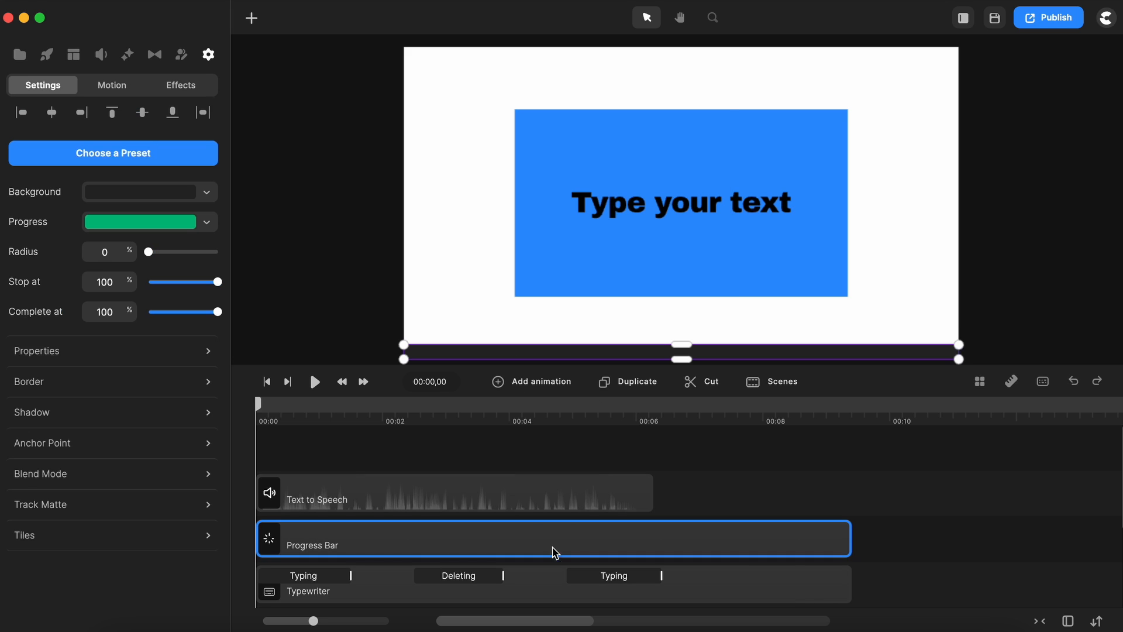
click(634, 386)
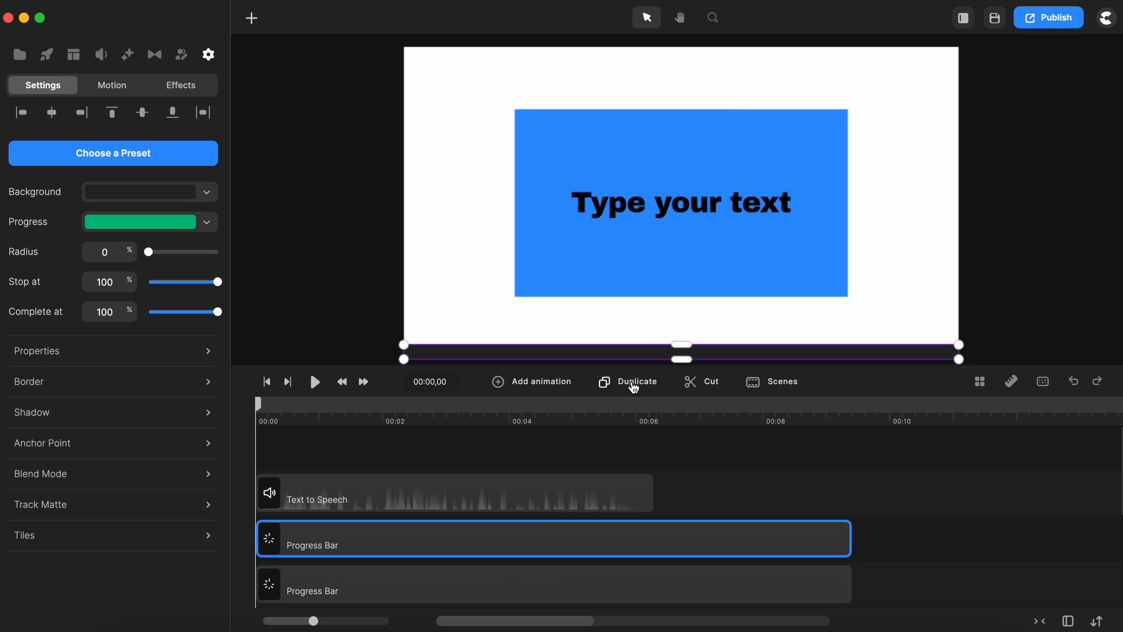
- Split the upper Progress Bar track at 00:06,11 and delete the part after the split
click(660, 419)
click(679, 540)
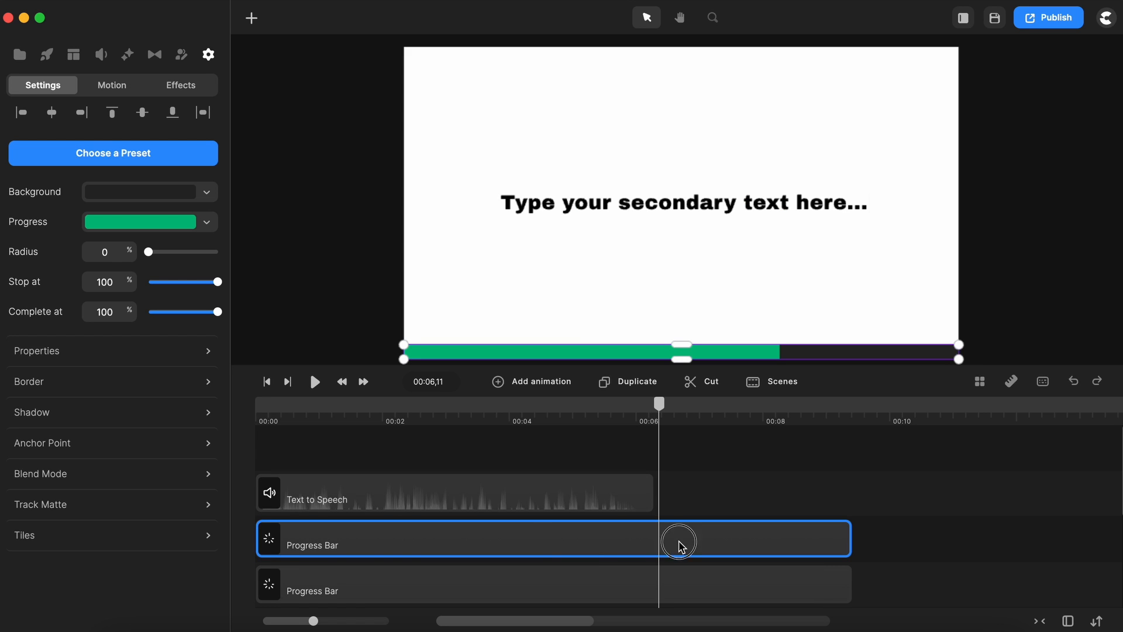
click(709, 382)
click(729, 535)
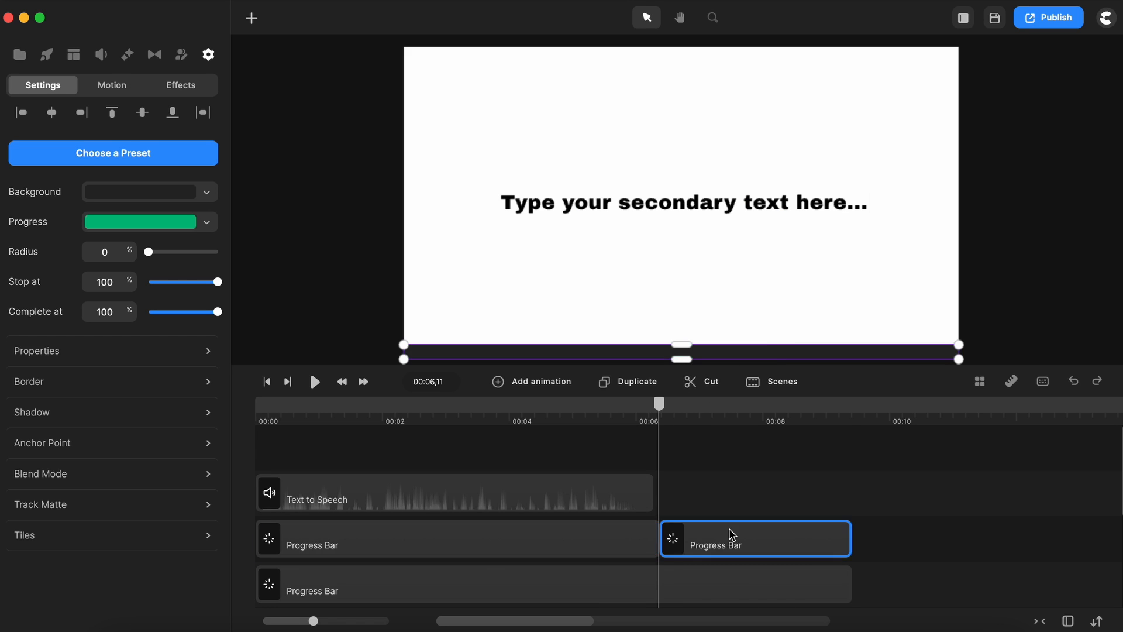
key(Delete)
- Browse the scene library in landscape, square and vertical formats, and close it without adding a scene
click(774, 389)
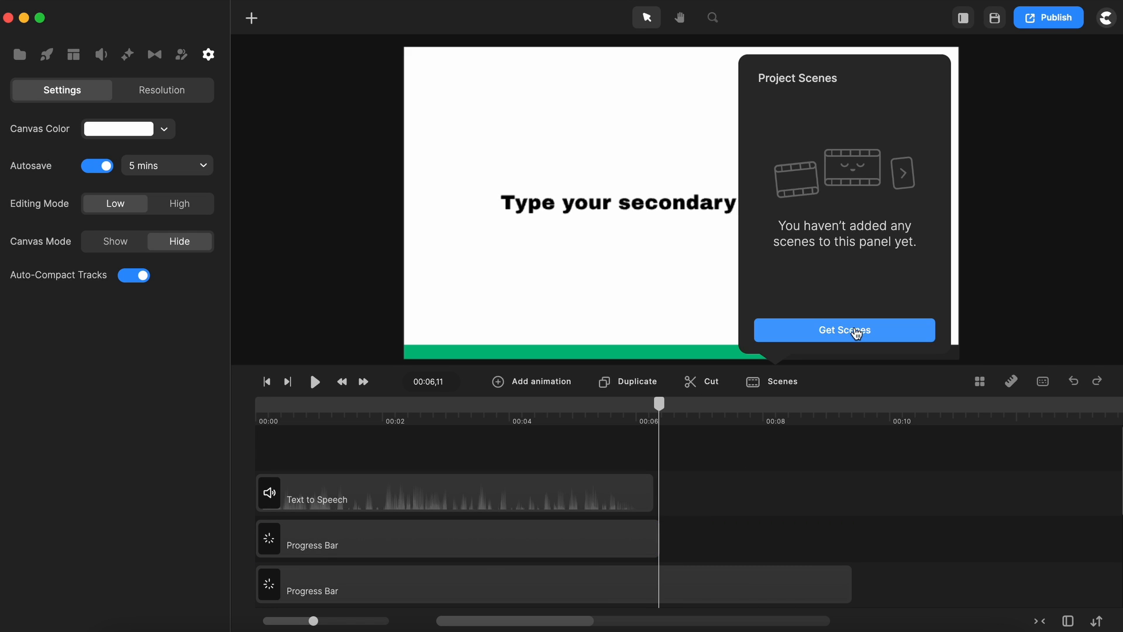
click(857, 331)
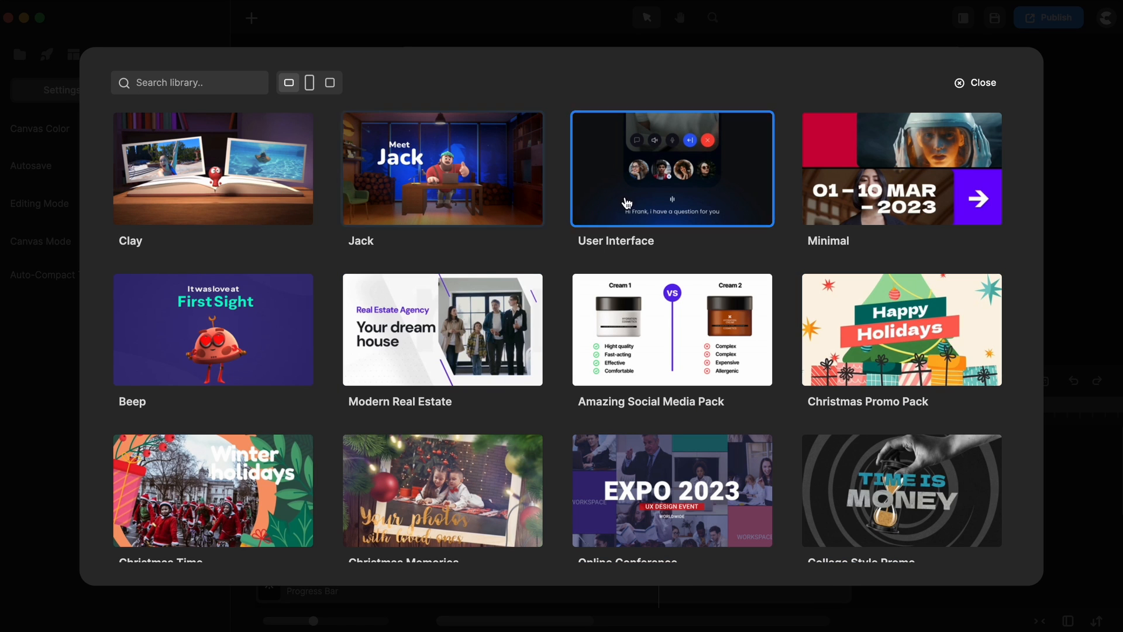
scroll(672, 373, down, 15)
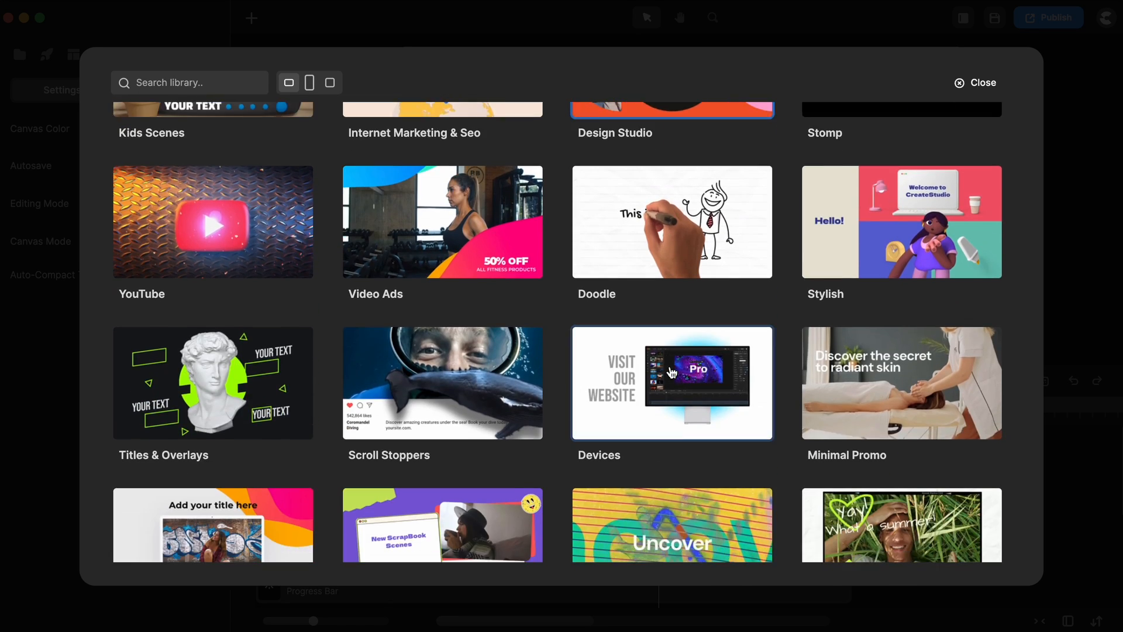
scroll(672, 373, down, 15)
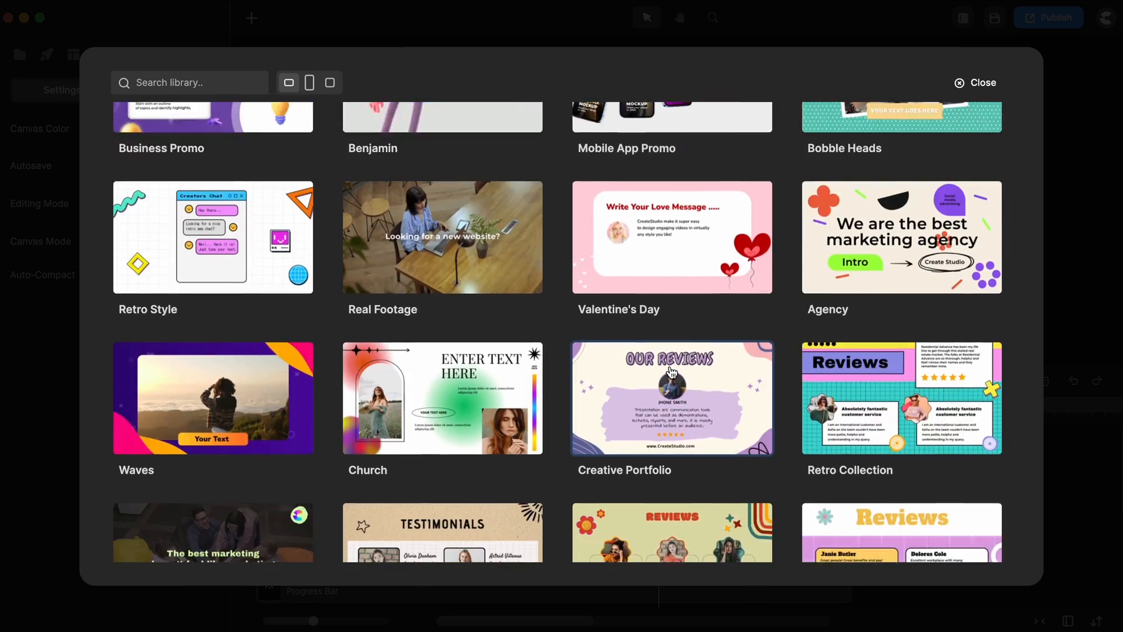
scroll(672, 373, up, 20)
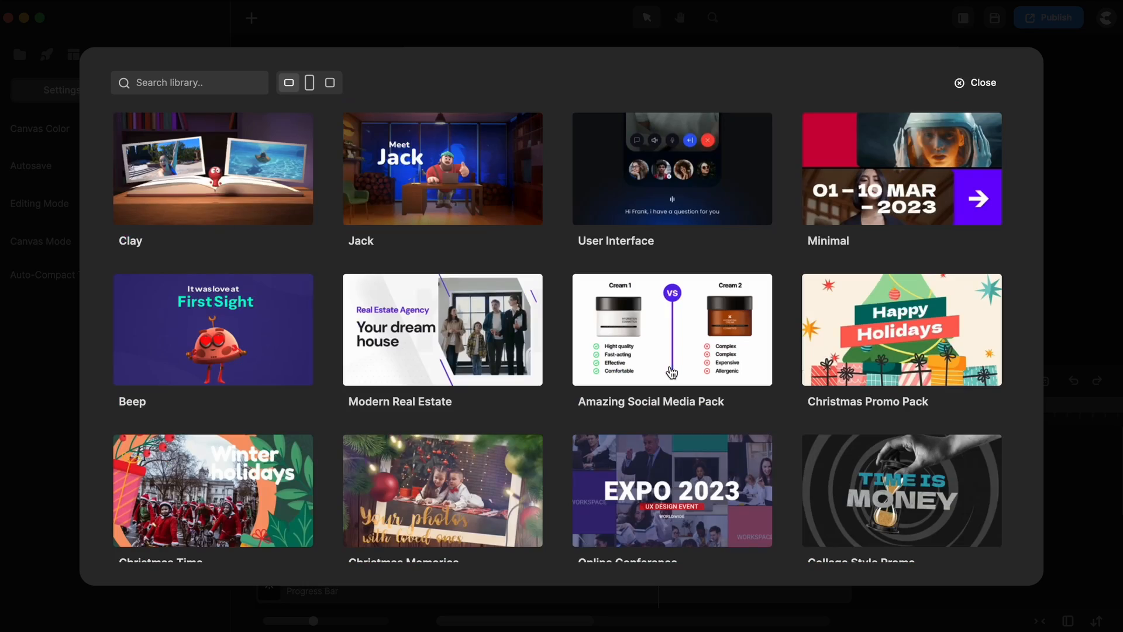
click(331, 84)
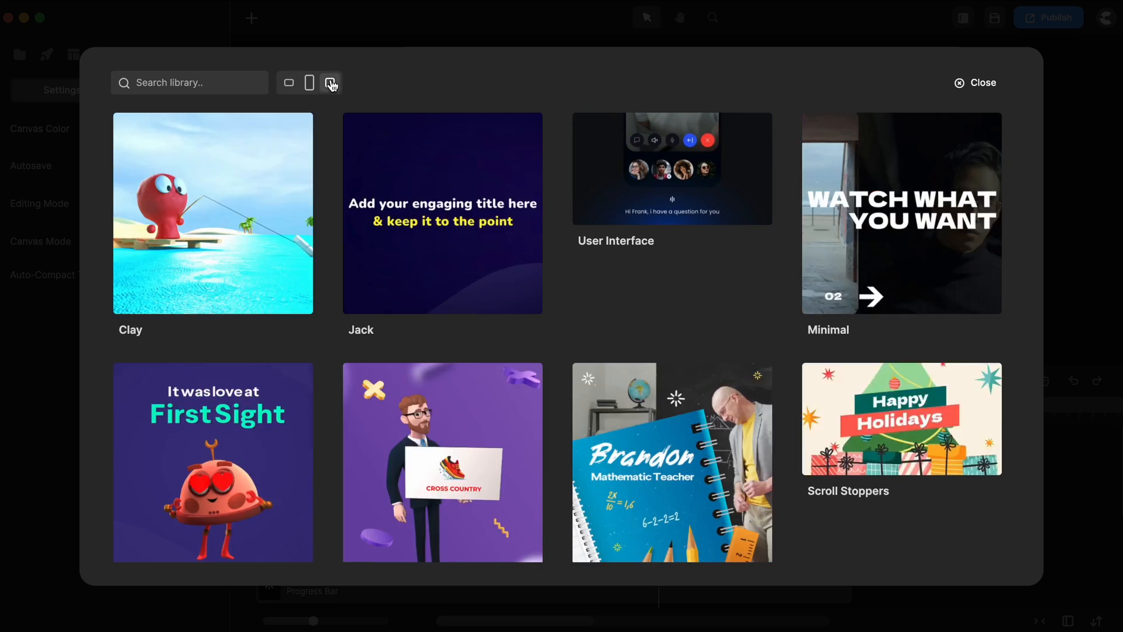
click(311, 86)
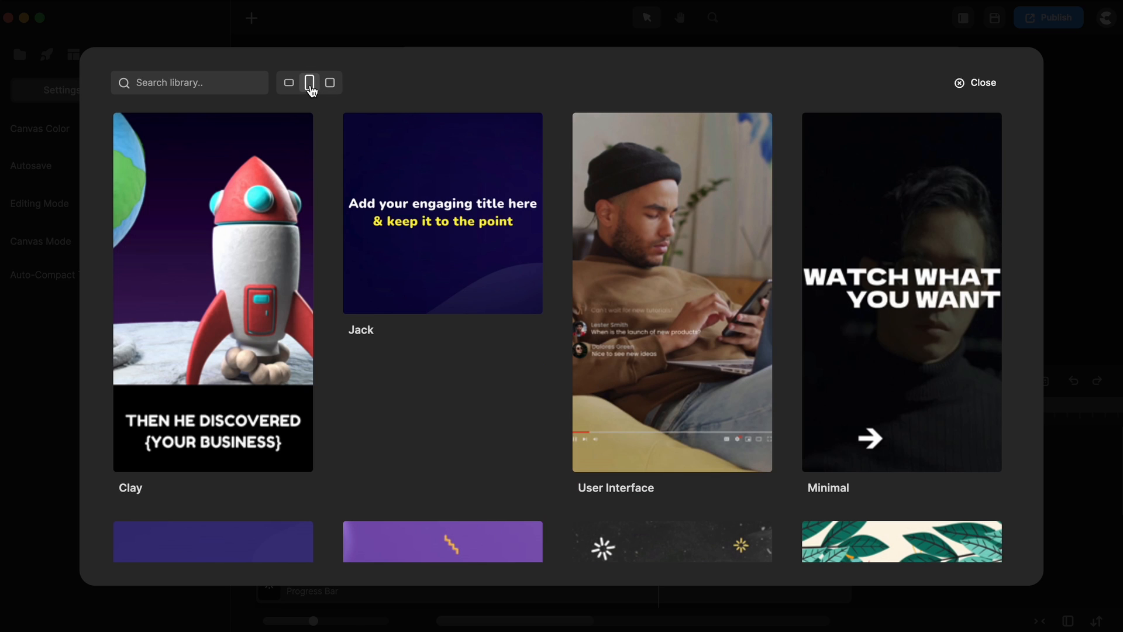
click(988, 82)
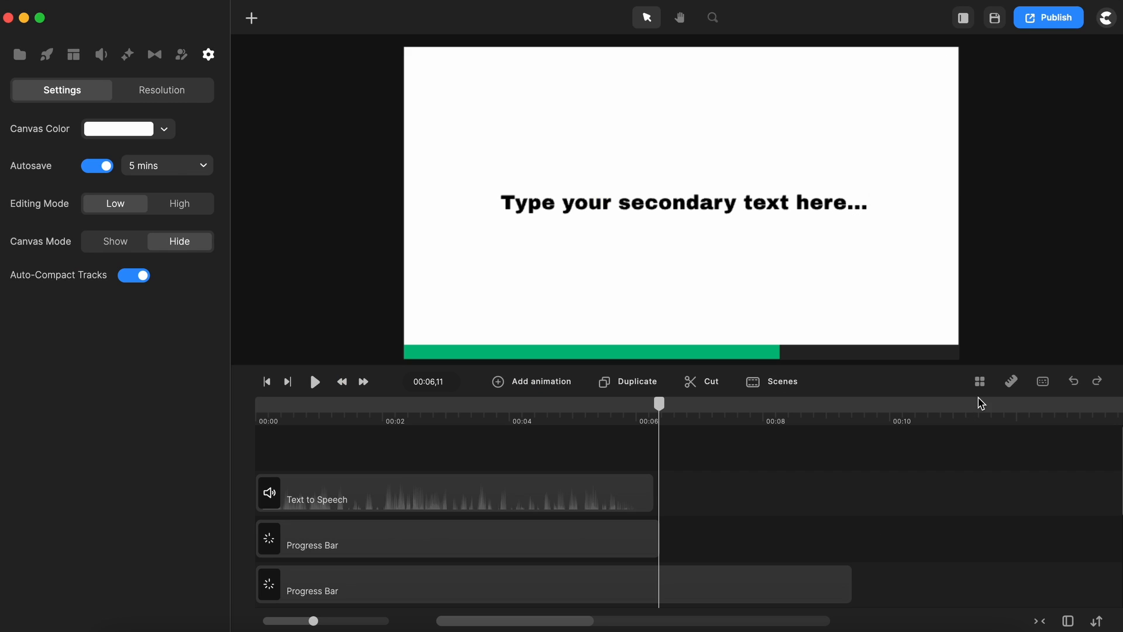
- Display the Action Safe Lines over the canvas and turn them off again
click(981, 383)
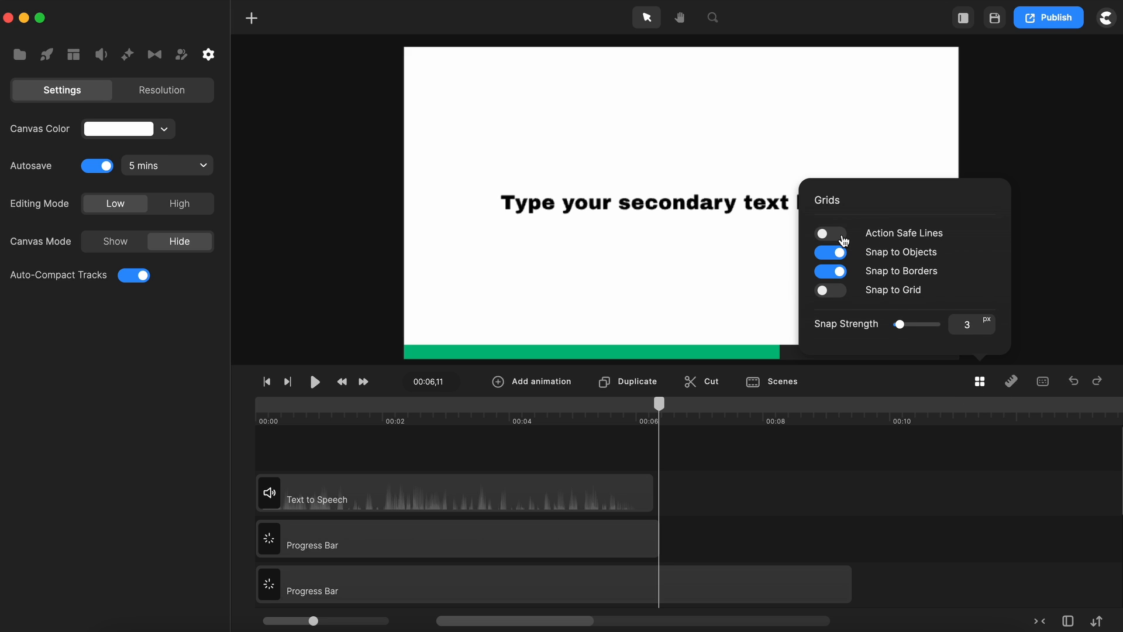
click(846, 237)
click(814, 494)
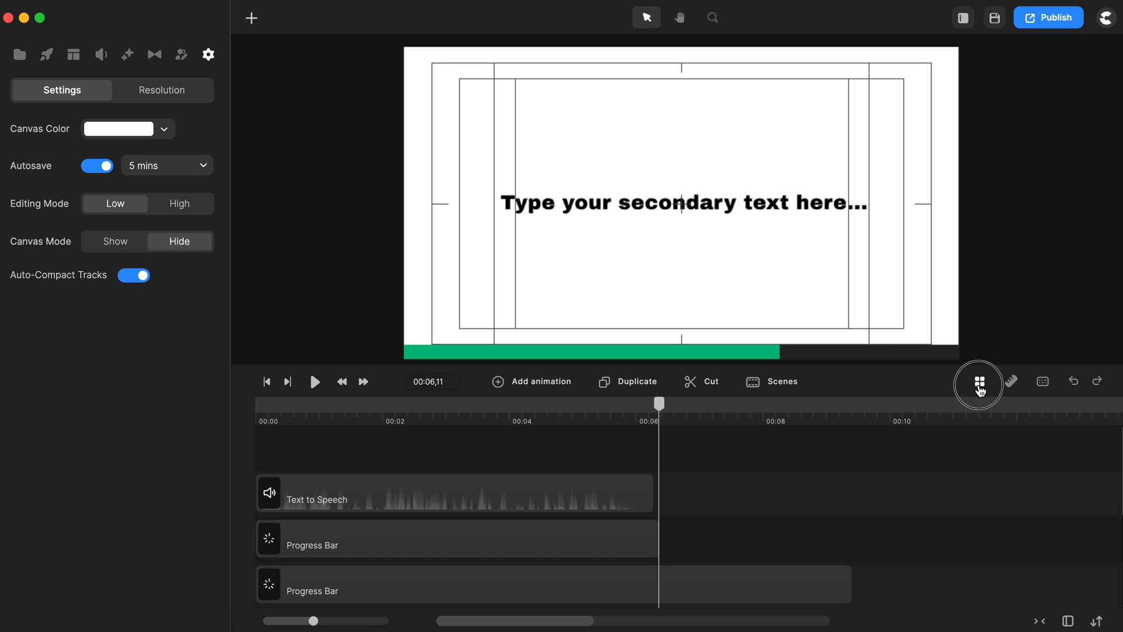
click(980, 384)
click(826, 234)
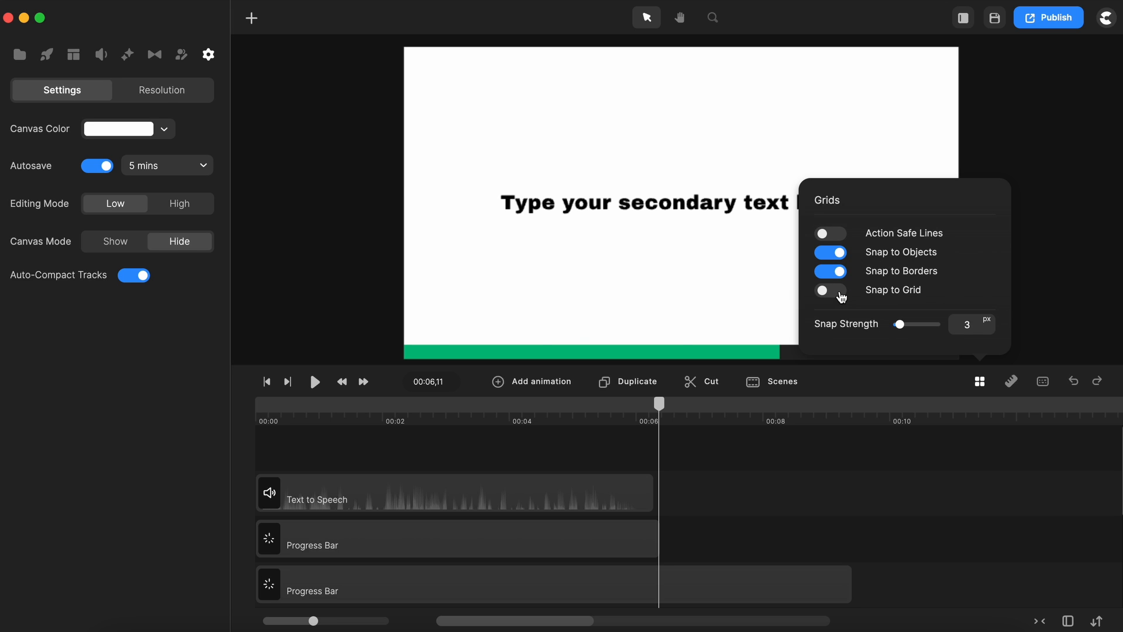
- Turn on Snap to Grid with a grid size of 93 px, switch it off again and close the grid options
click(841, 296)
drag(919, 299, 913, 298)
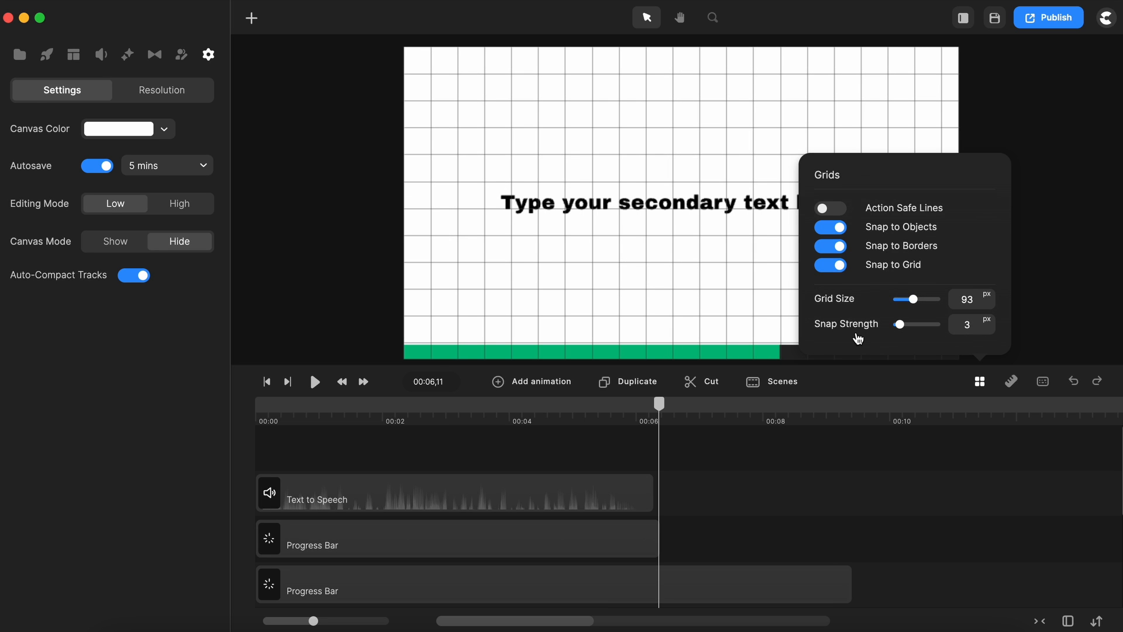
click(831, 266)
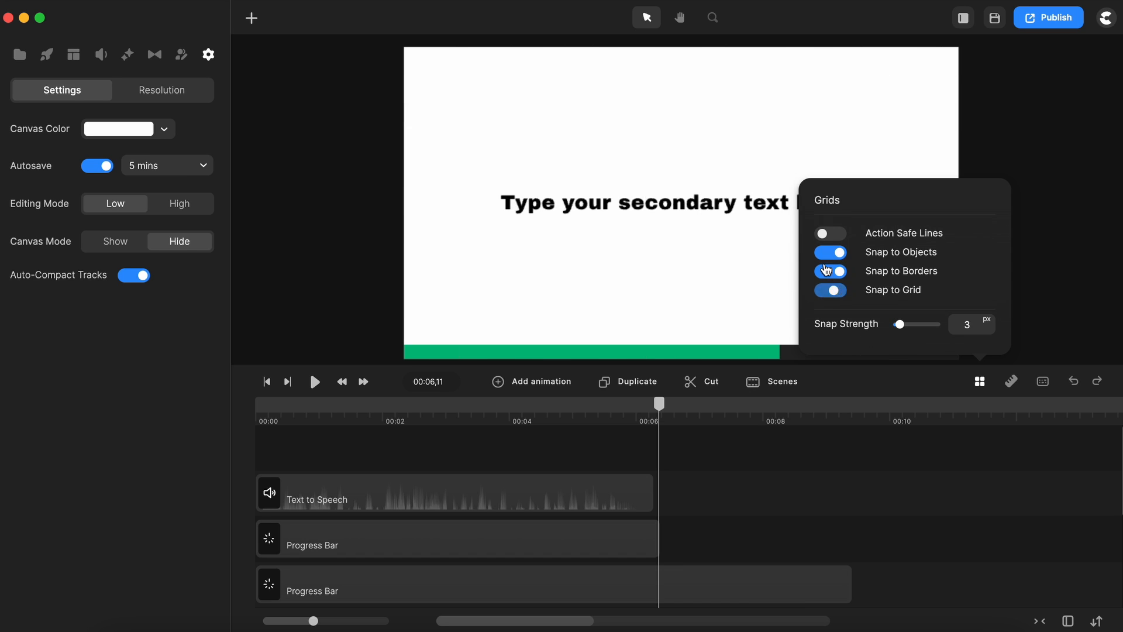
click(980, 381)
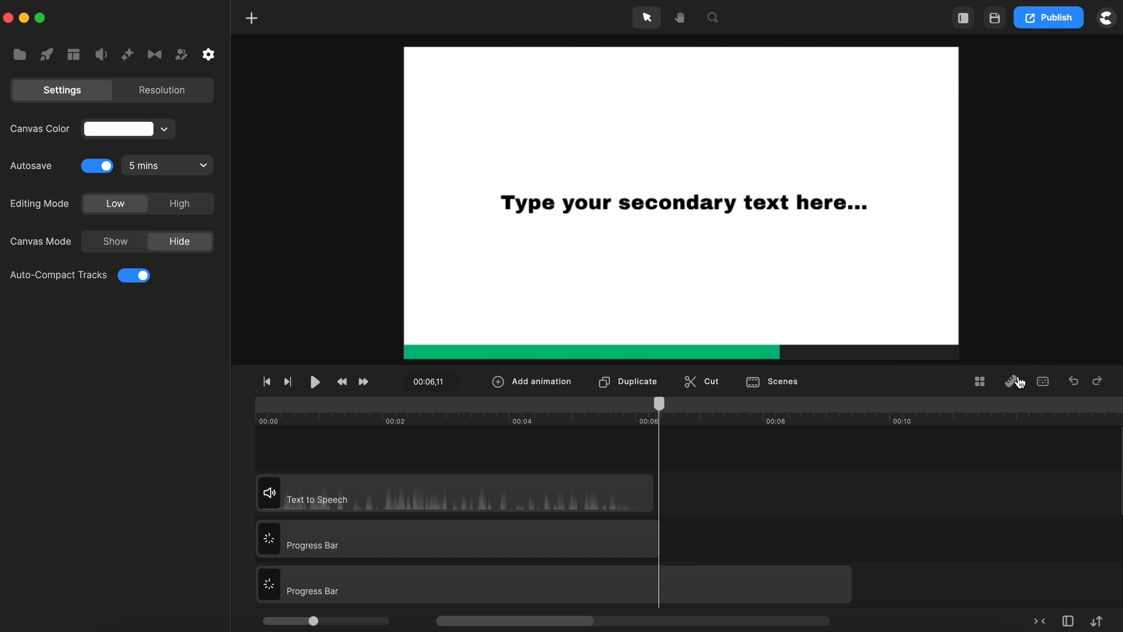
- Add a horizontal and a vertical guideline to the canvas and move the vertical one left of the canvas centre
click(1013, 383)
click(1068, 311)
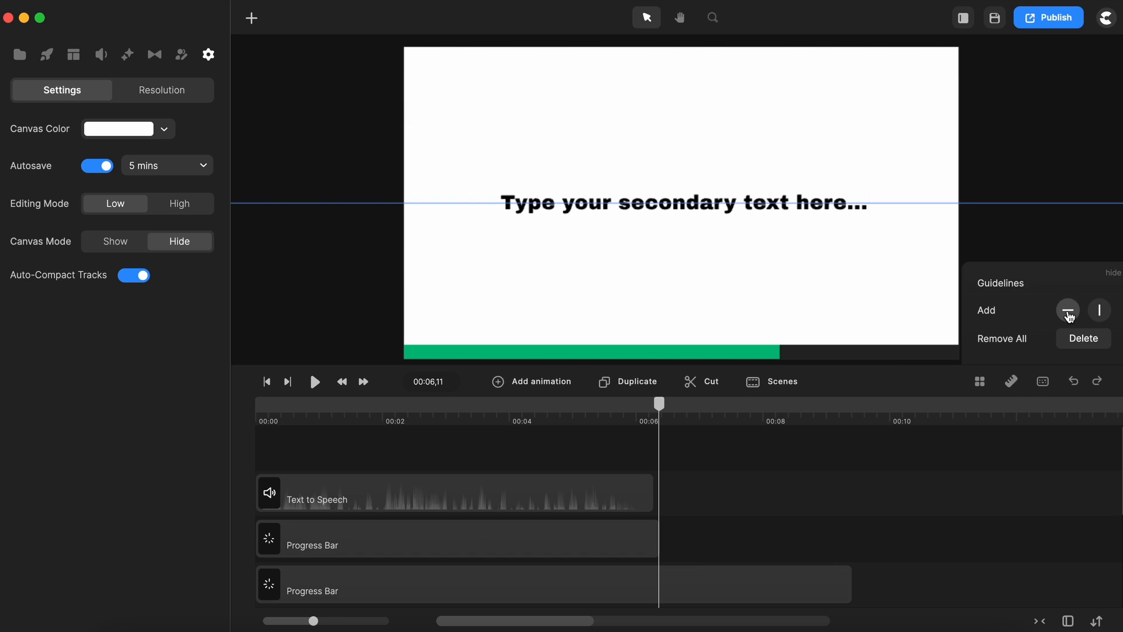
click(1099, 311)
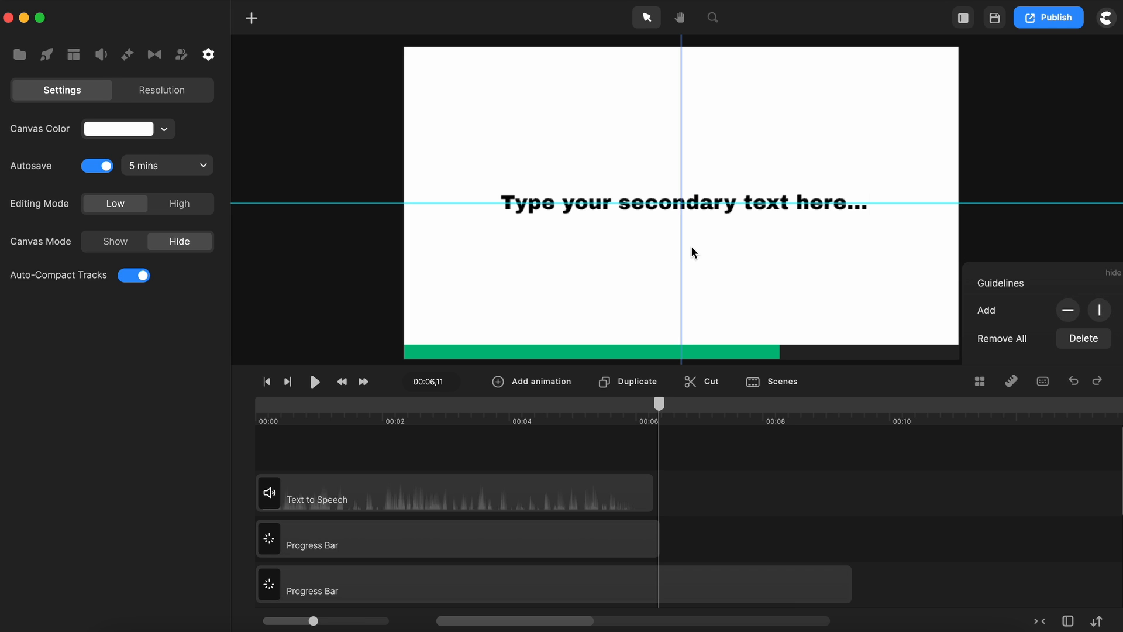
drag(682, 253, 614, 265)
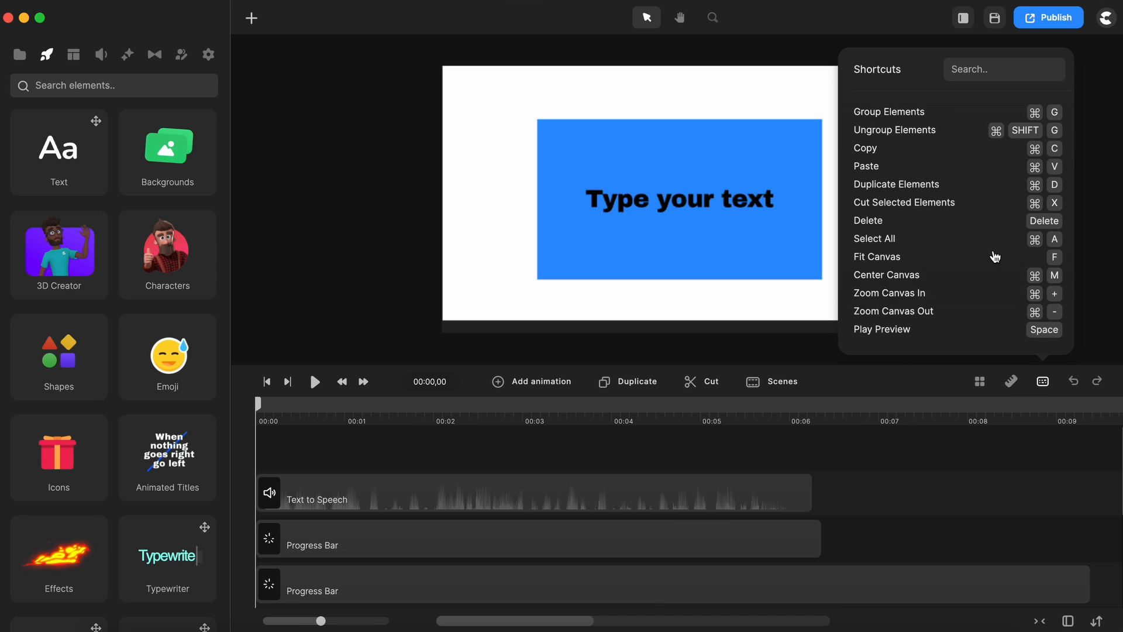
- Look through the list of keyboard shortcuts and close it
scroll(996, 256, down, 1)
scroll(995, 256, up, 1)
scroll(995, 257, down, 5)
scroll(995, 256, up, 5)
click(955, 381)
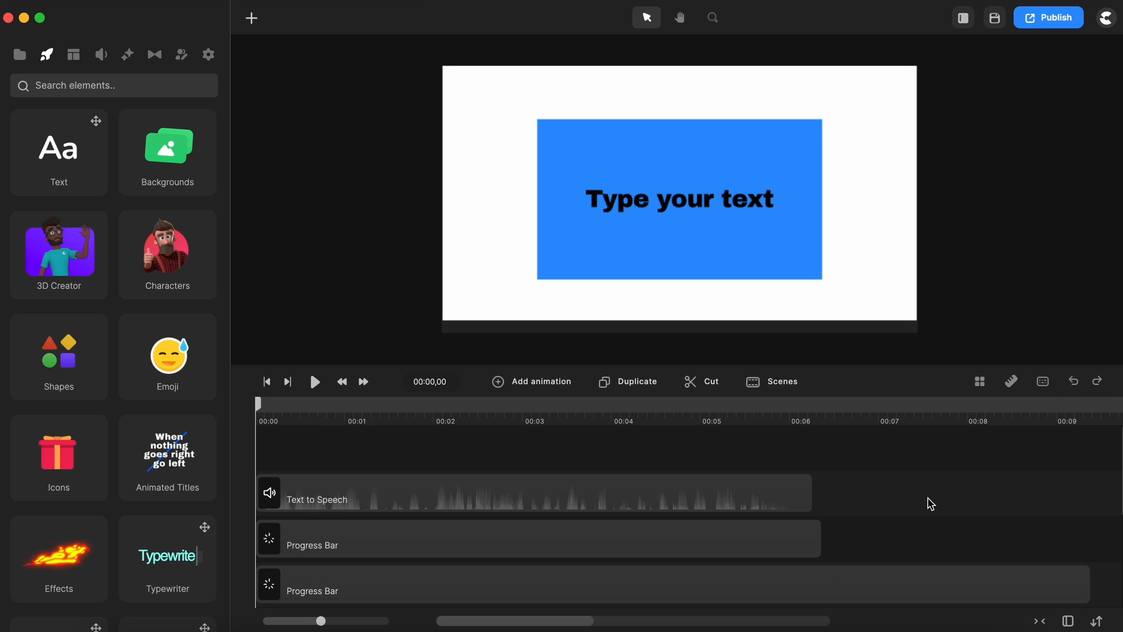
- Compress and stretch the timeline's time scale using both the time ruler and the zoom slider
drag(855, 421, 805, 418)
drag(805, 419, 860, 419)
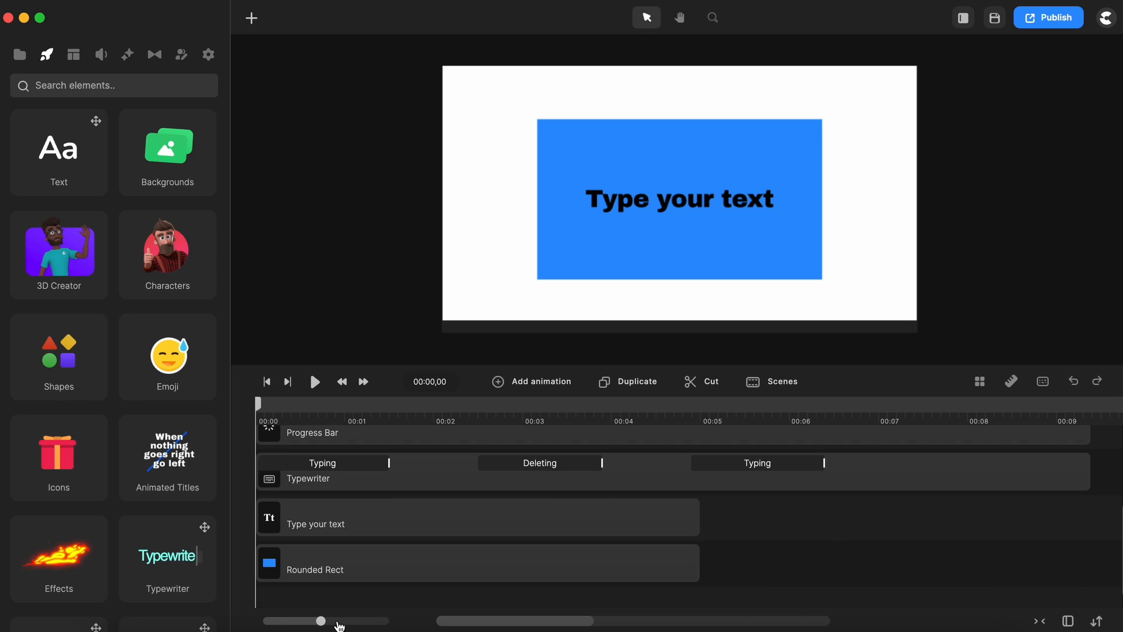
mouse_move(319, 620)
mouse_down()
mouse_move(333, 619)
mouse_move(308, 621)
mouse_up()
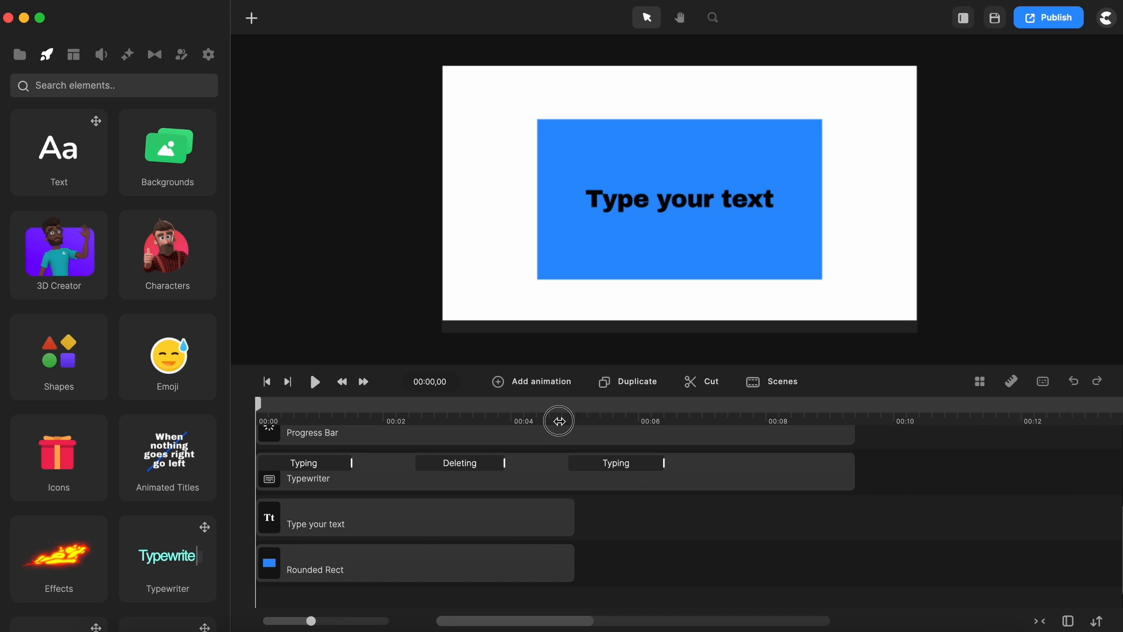
drag(556, 419, 541, 422)
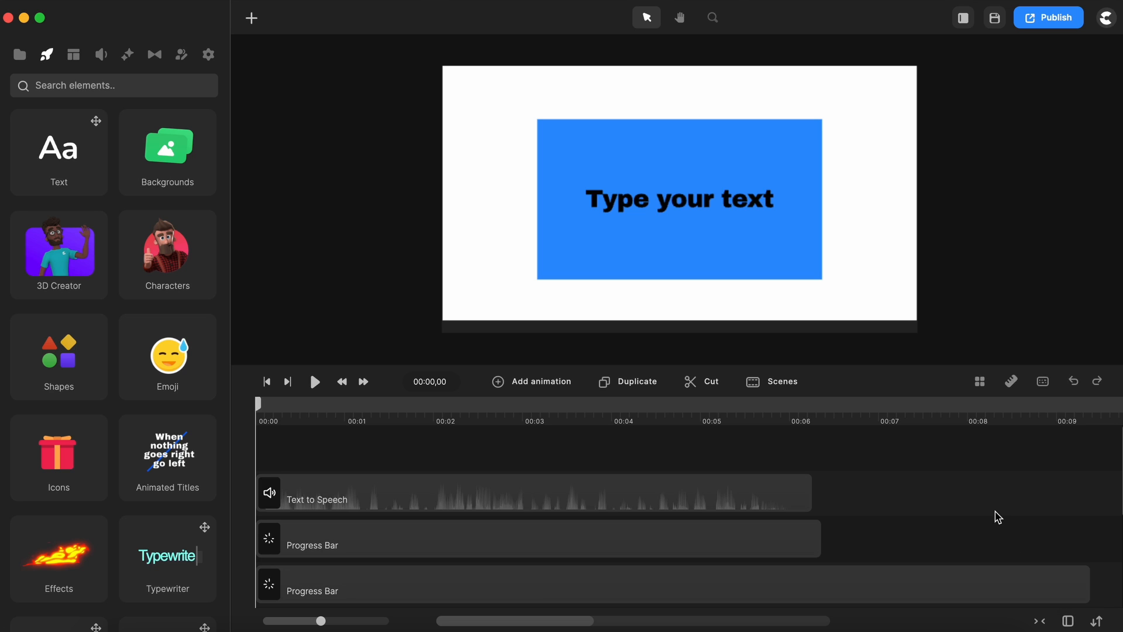
- Look over the timeline tracks and extend the timeline across the full width of the editor
scroll(995, 516, down, 3)
scroll(998, 517, up, 3)
scroll(1001, 527, up, 1)
scroll(1013, 541, down, 1)
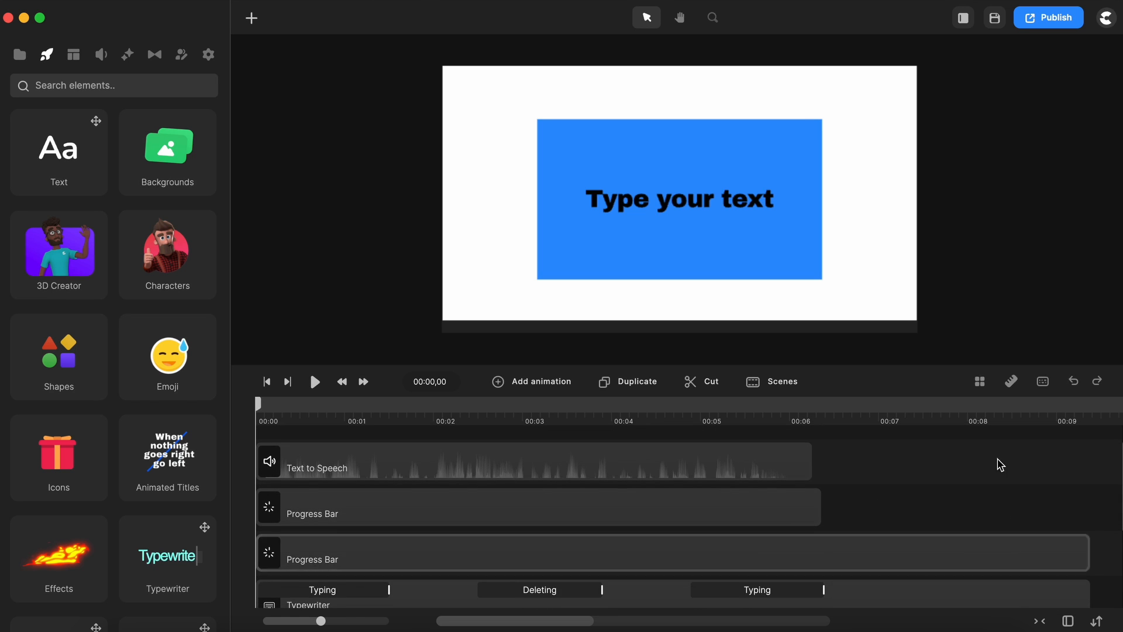
click(1069, 622)
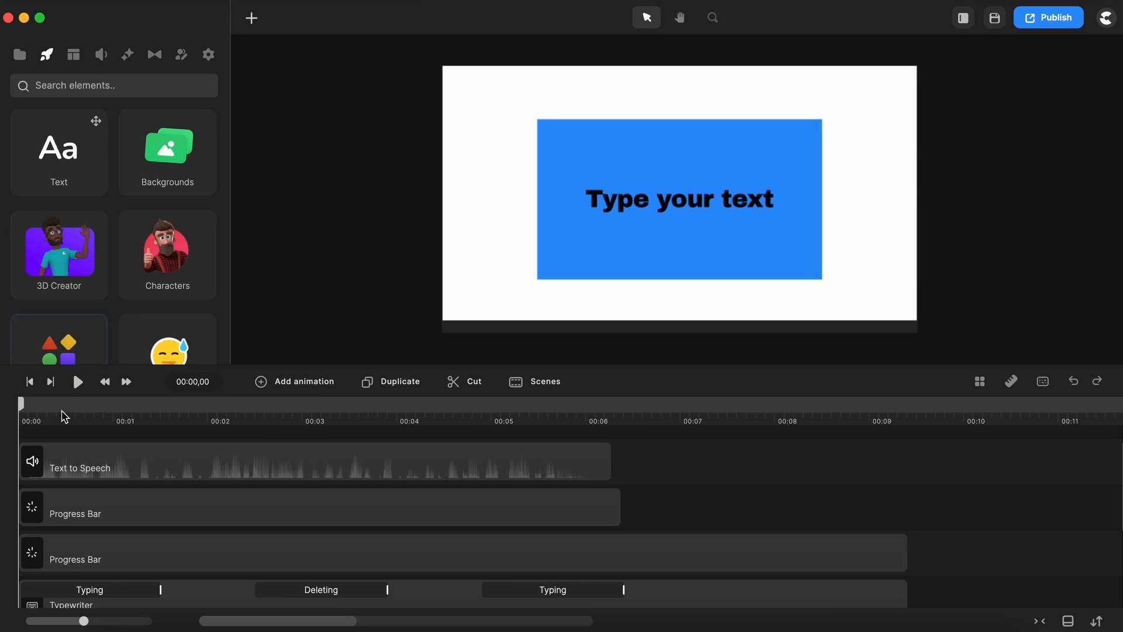
- Switch the timeline out of full width, toggle full width on and off again, and leave it beside the elements library
click(1069, 622)
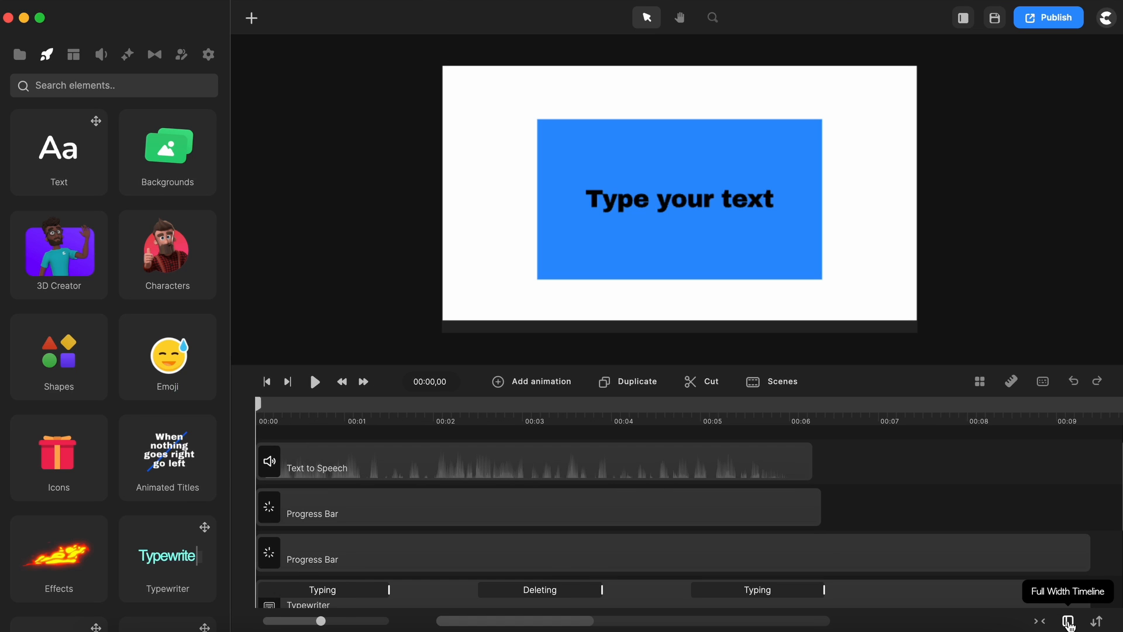
click(1069, 622)
click(1069, 622)
- Try the timeline track size at Small and Medium, and return it to Large
click(1097, 622)
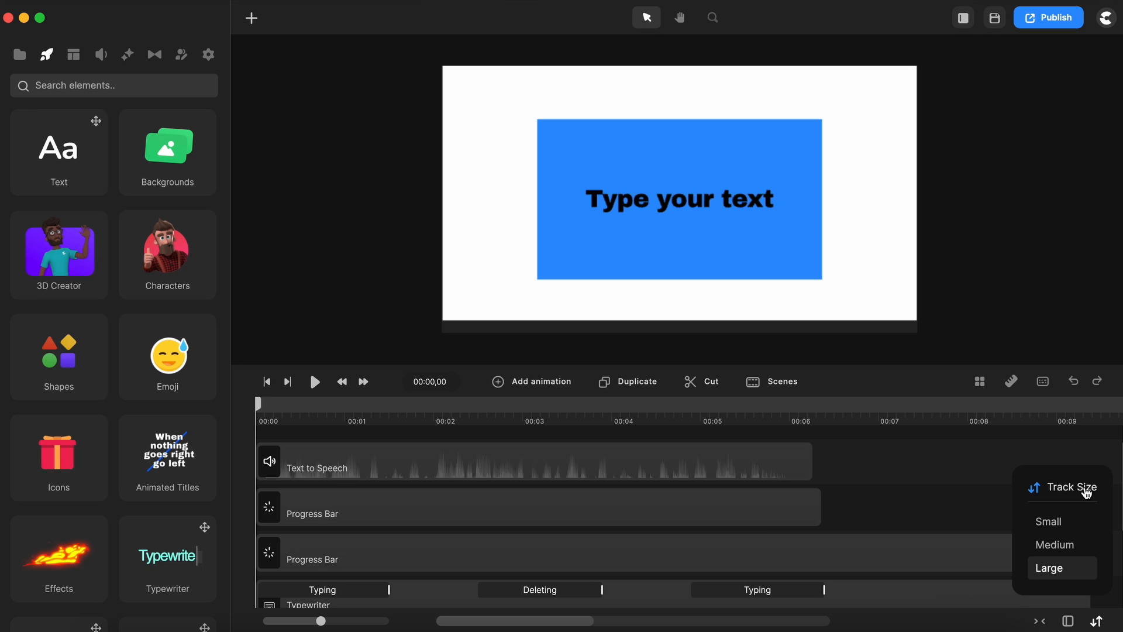
click(1050, 524)
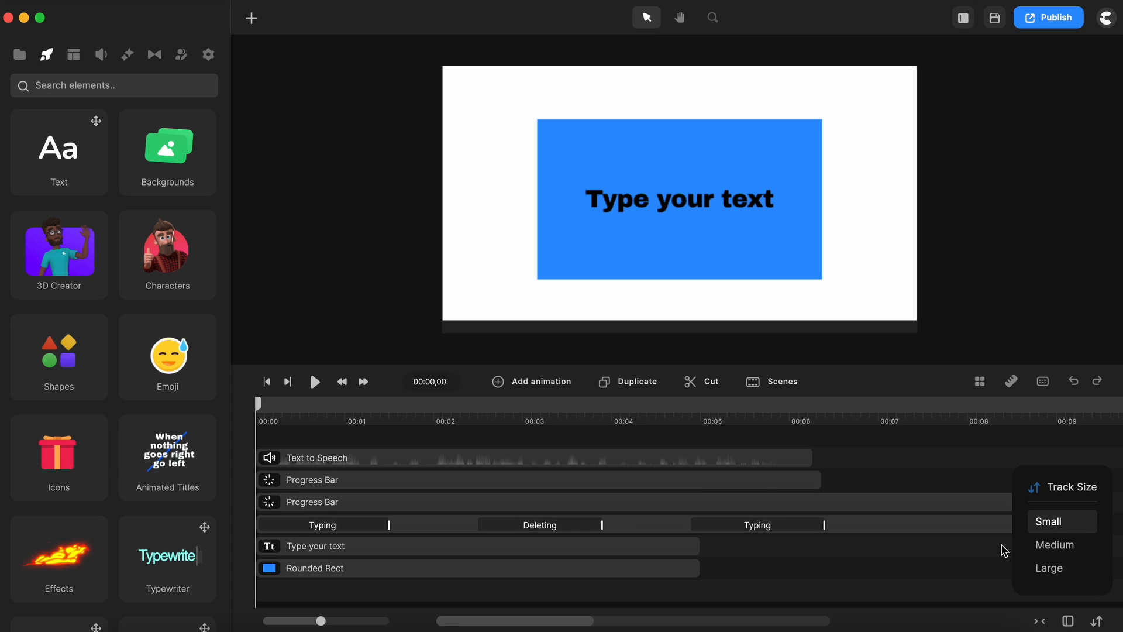
click(1061, 545)
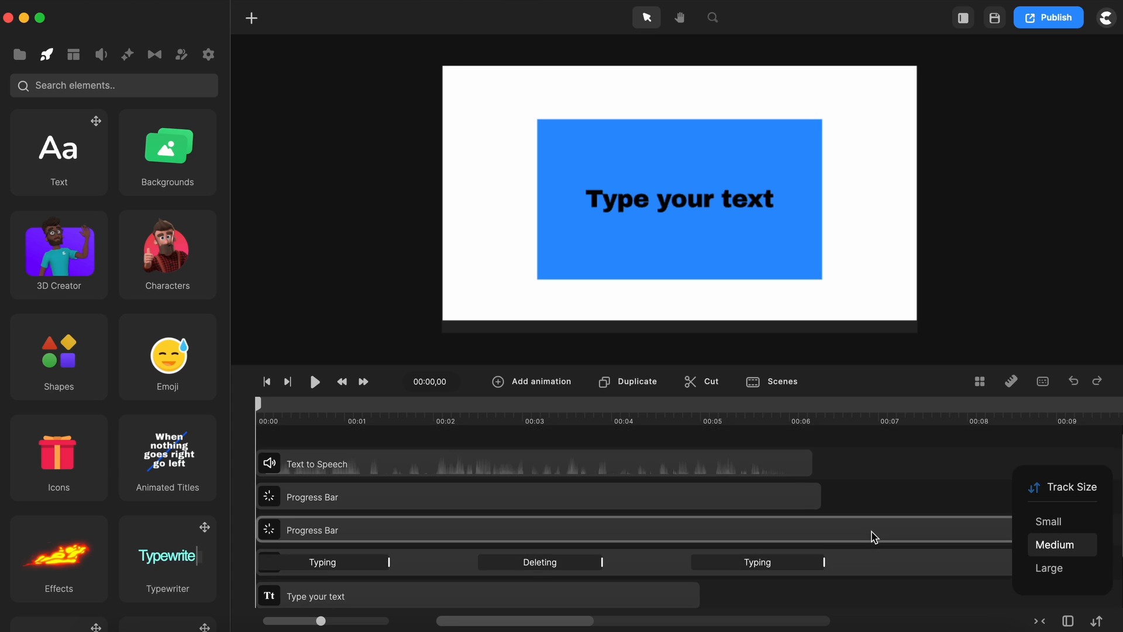
click(1051, 569)
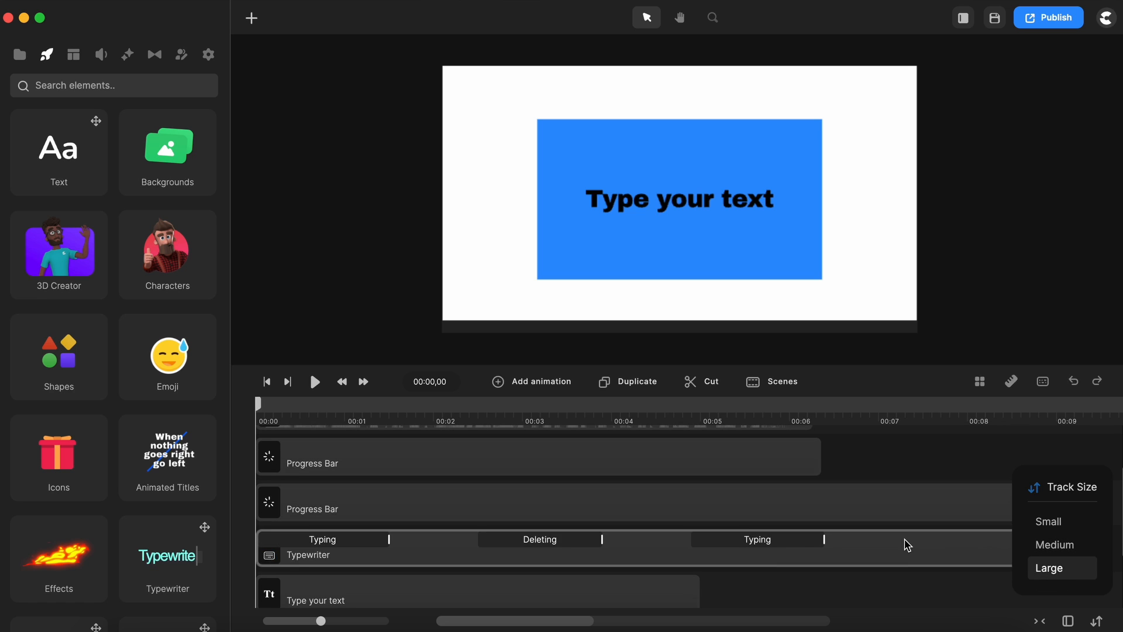
- Look over the large timeline tracks down to the Rounded Rect and compress the time scale
scroll(905, 542, up, 2)
scroll(905, 542, down, 4)
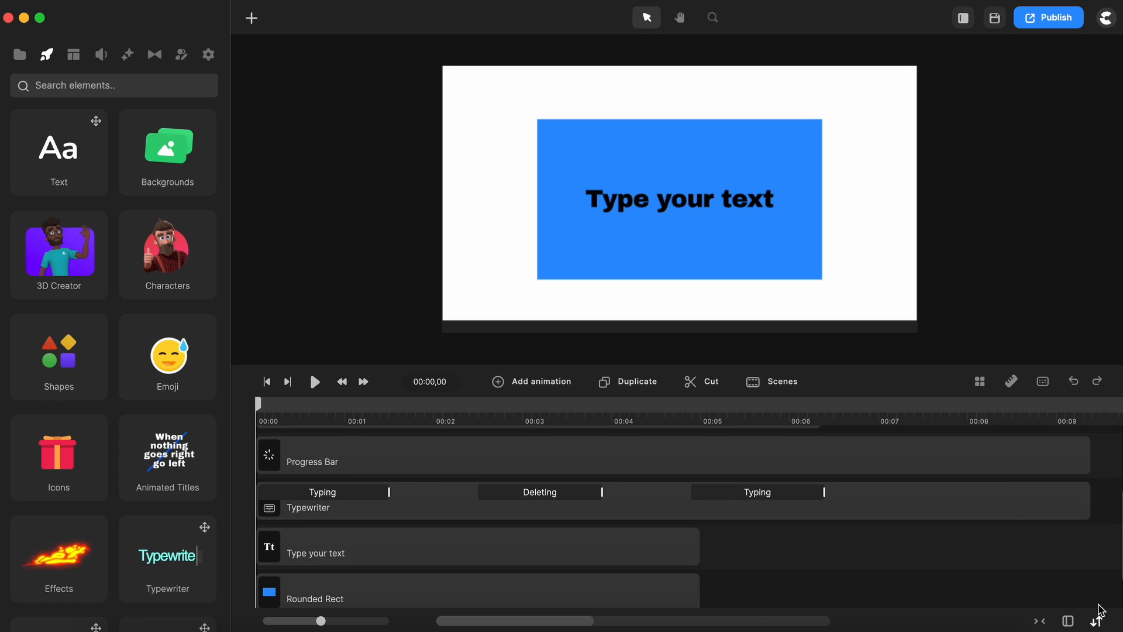
scroll(1094, 570, up, 2)
scroll(1094, 570, down, 3)
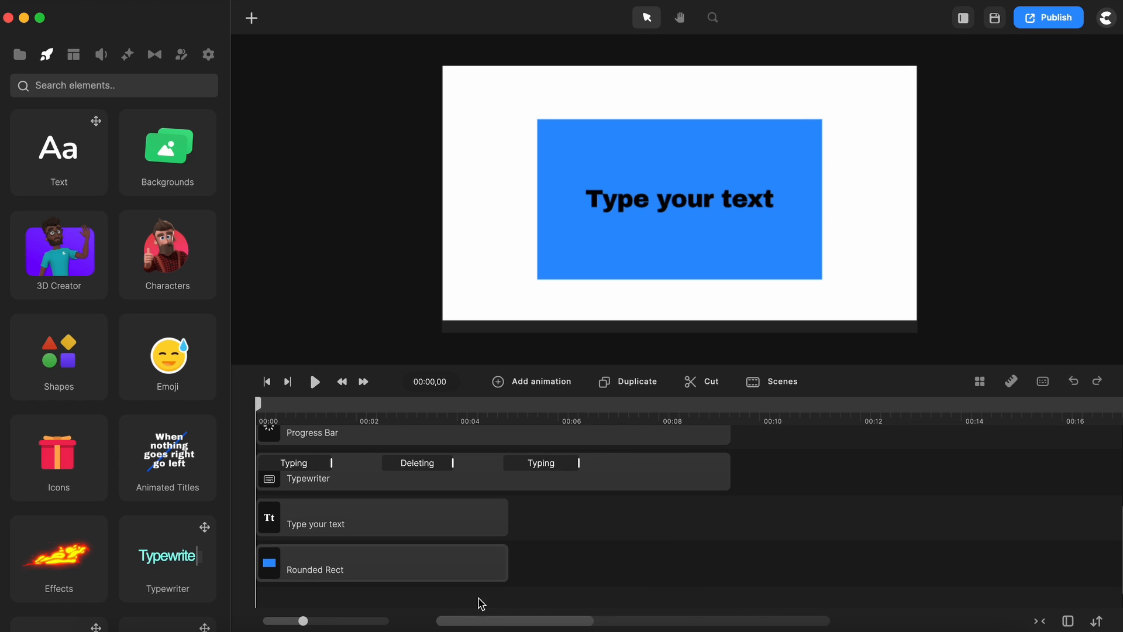
mouse_move(569, 620)
mouse_down()
mouse_move(784, 620)
mouse_move(561, 622)
mouse_move(576, 620)
mouse_up()
click(573, 434)
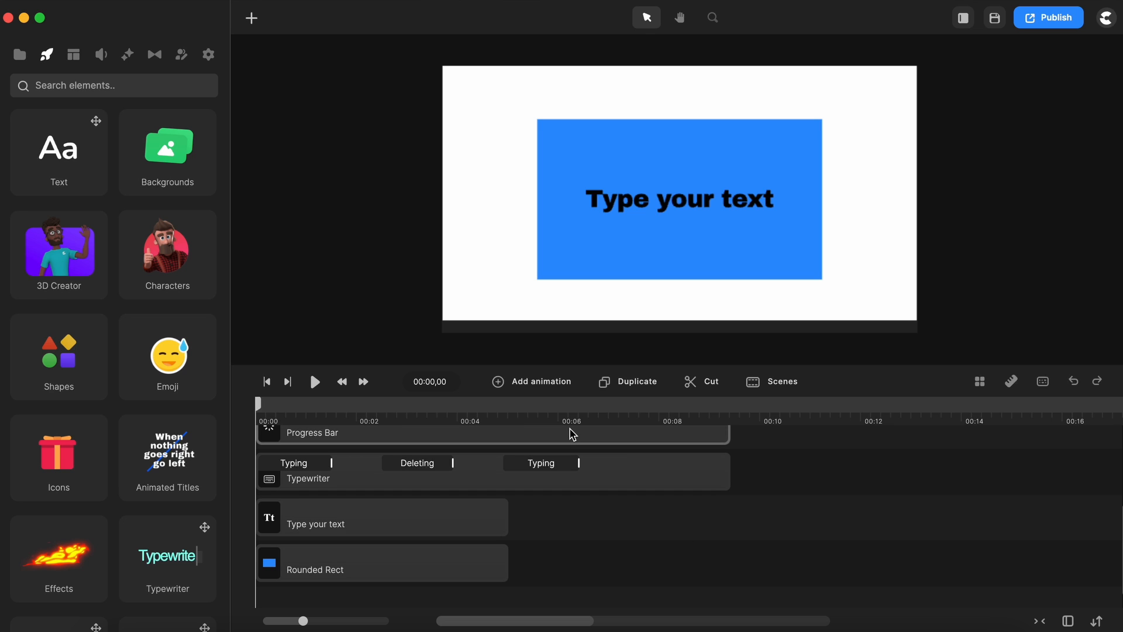
- Exit the project to the home screen and start a Lightning Builder video in Standard 16:9 with the Clay style
click(1107, 20)
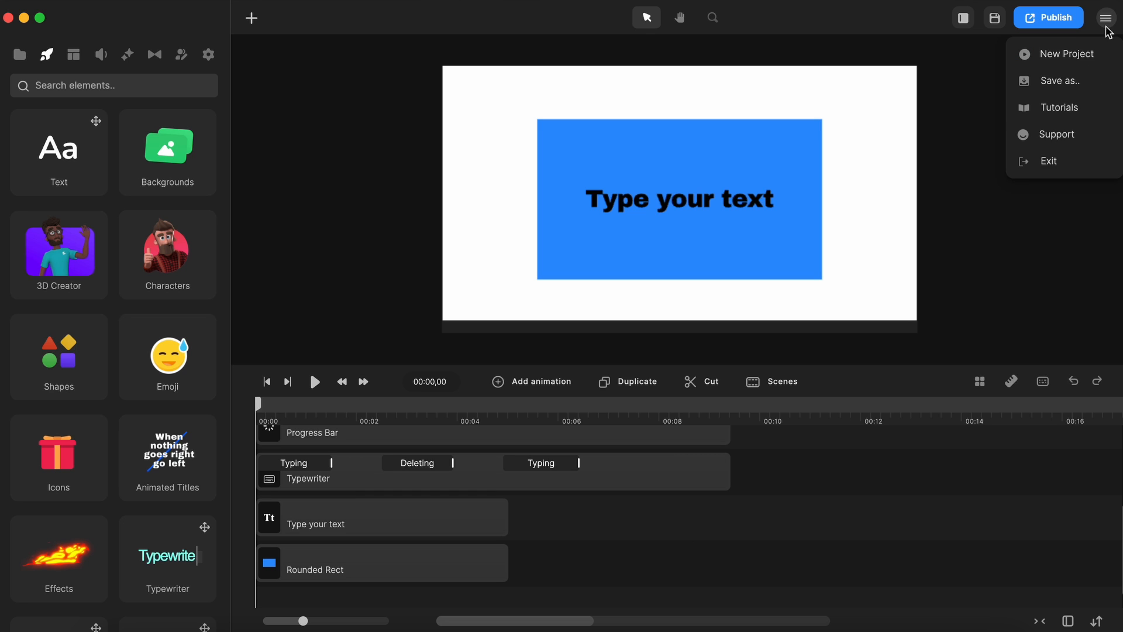
click(1062, 159)
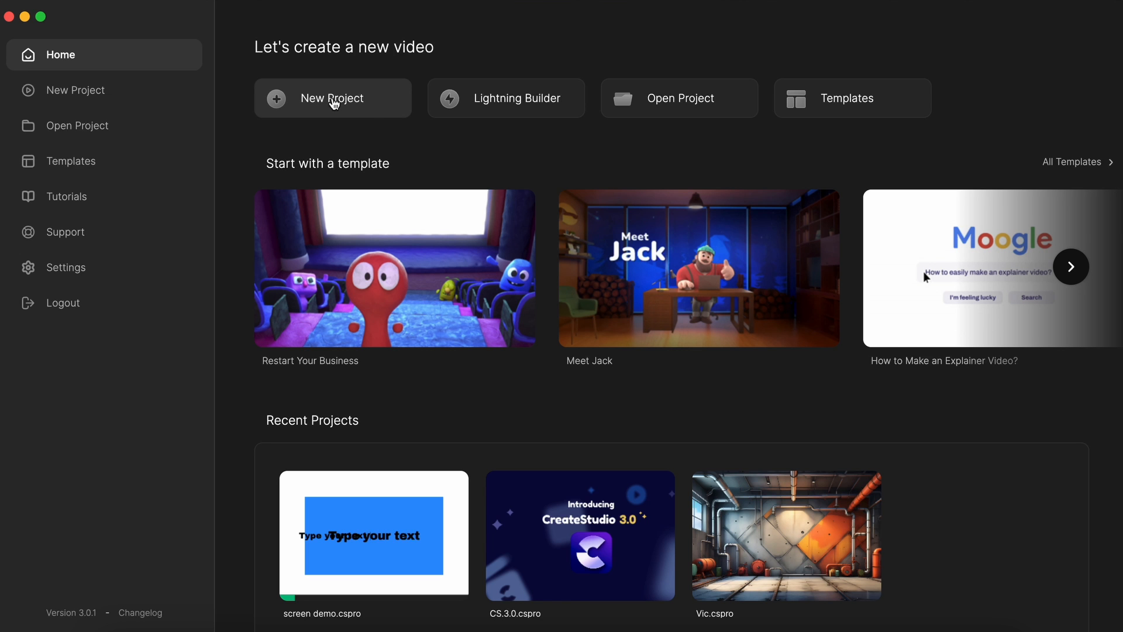
click(481, 103)
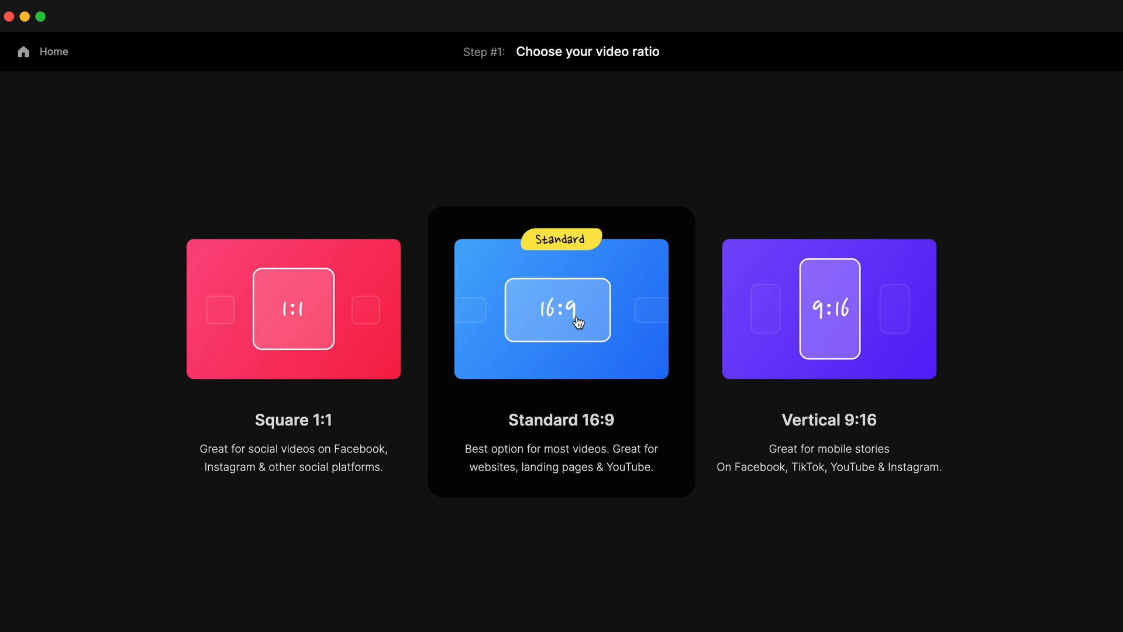
click(577, 321)
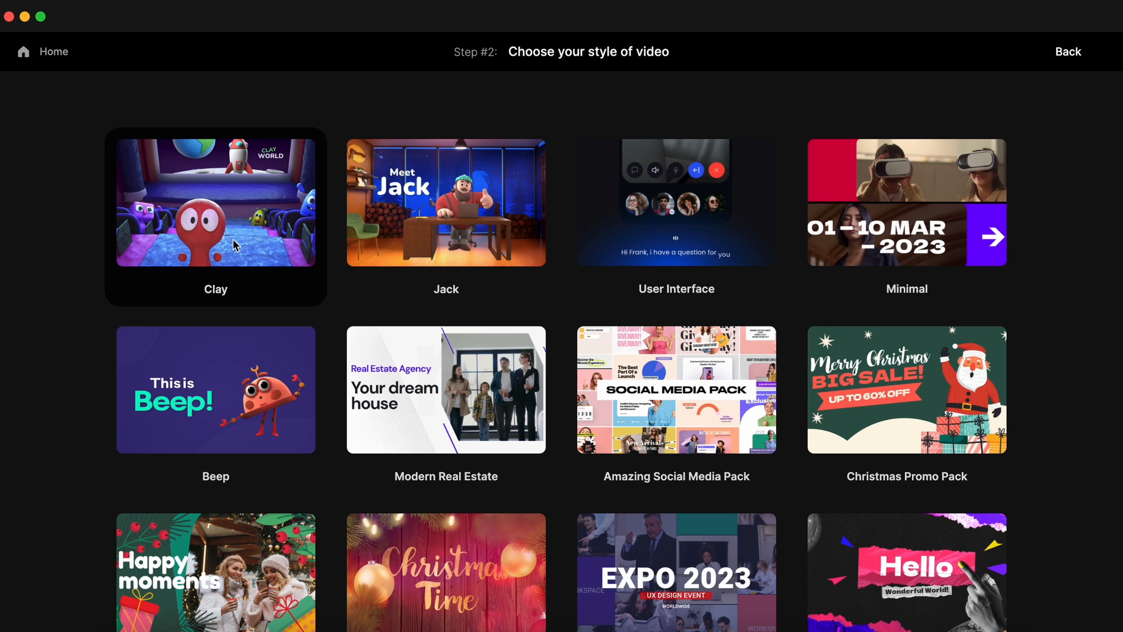
click(233, 243)
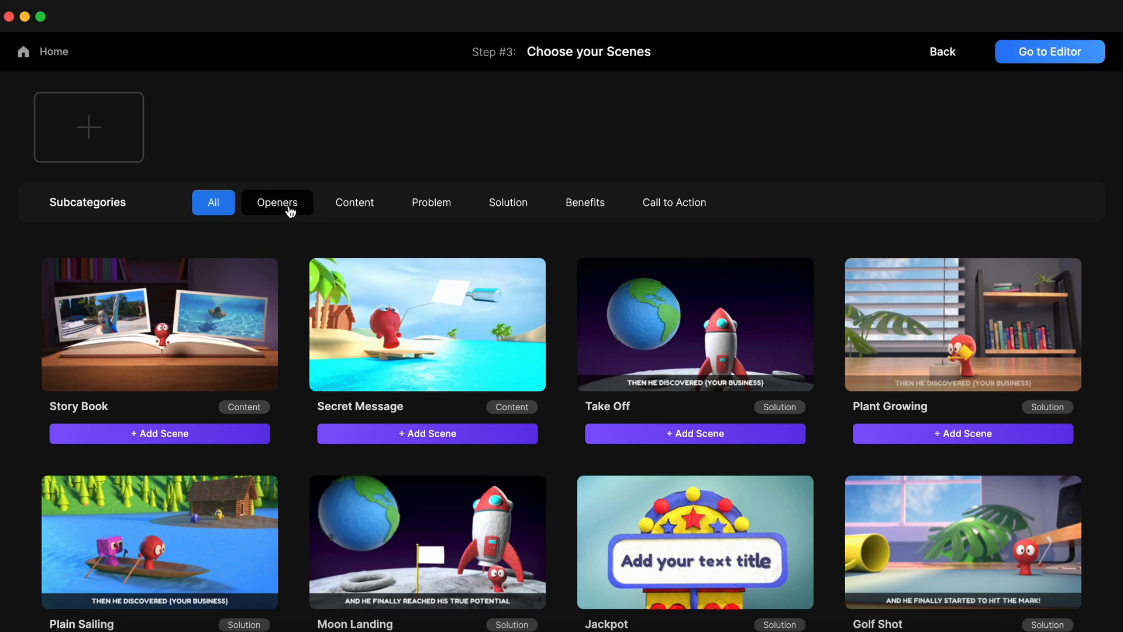
- Add the Vault scene from Openers, Whiteboard from Content and Wrong Piece from Problem to the video
click(290, 212)
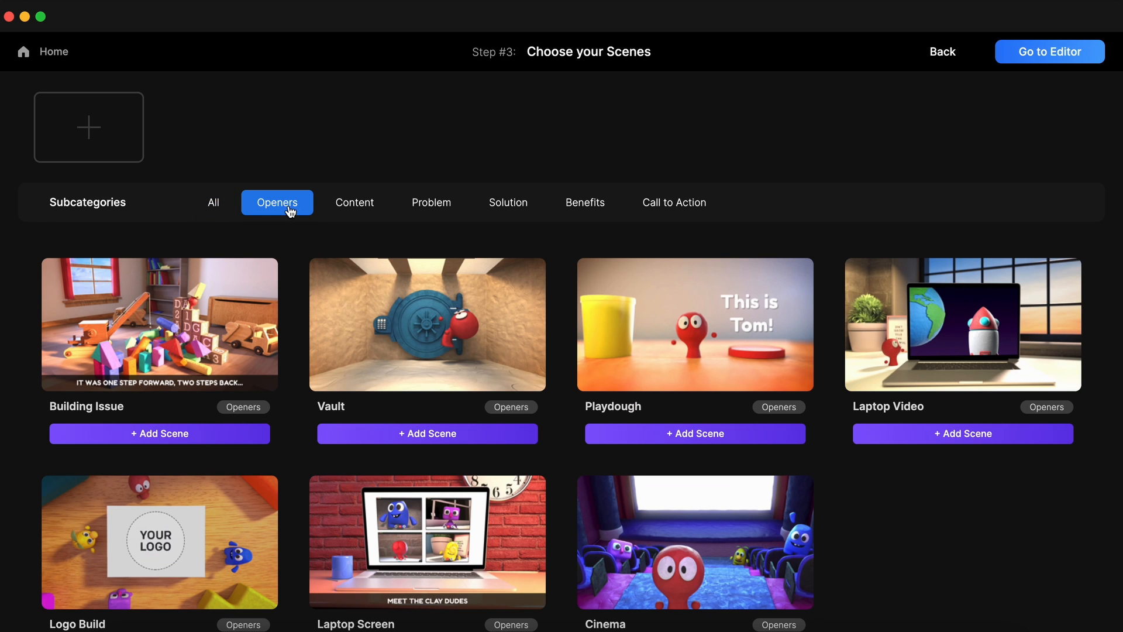
click(432, 433)
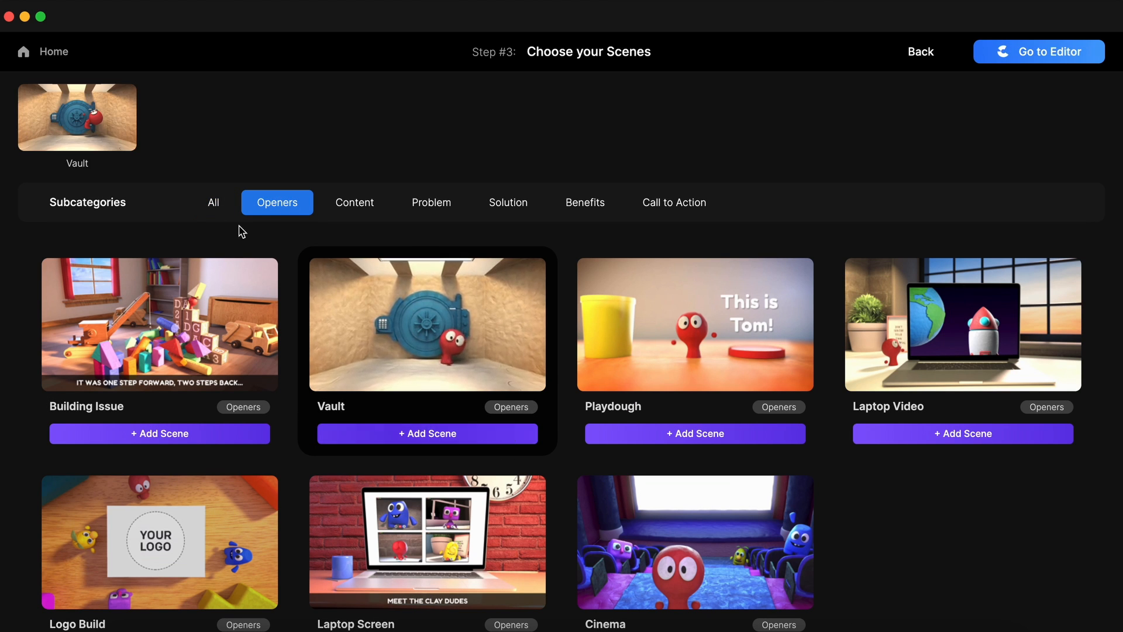
click(359, 206)
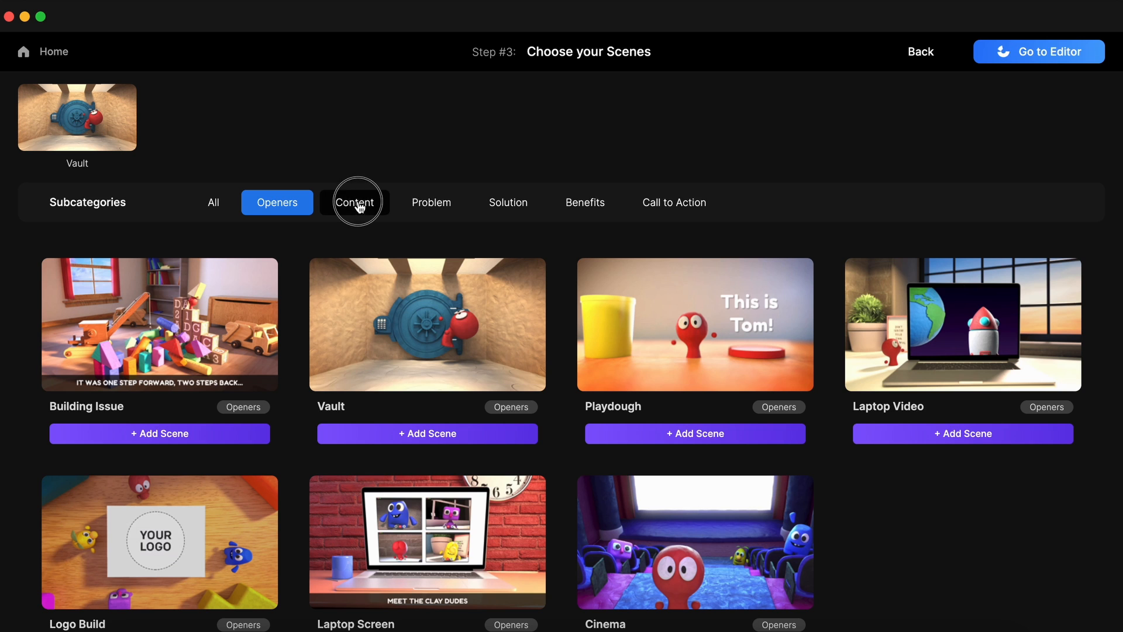
click(712, 439)
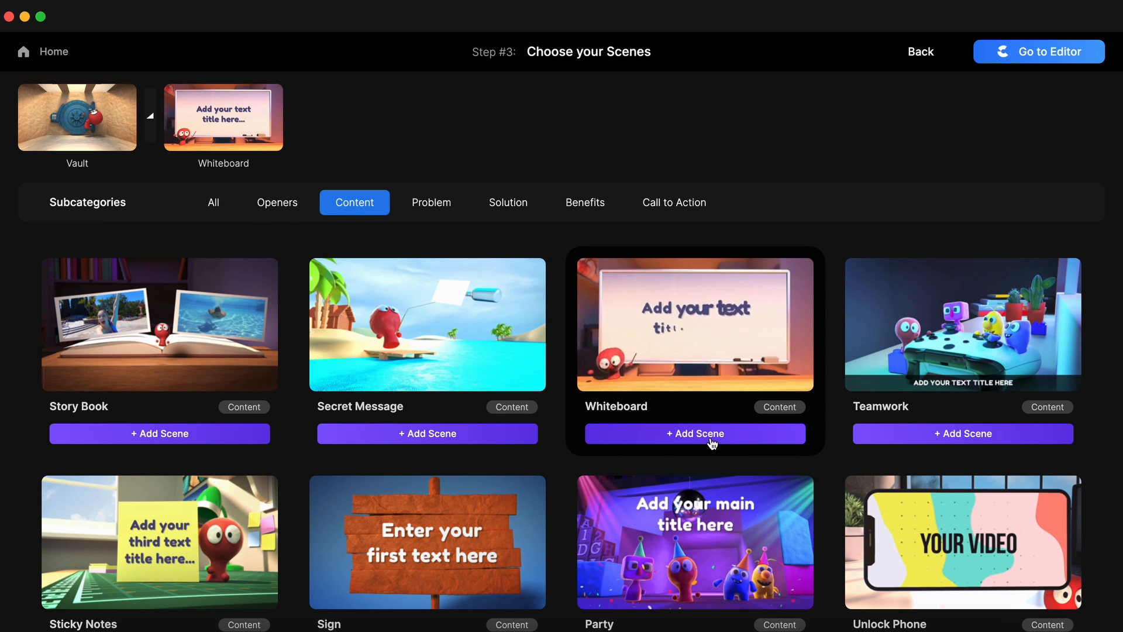
click(417, 203)
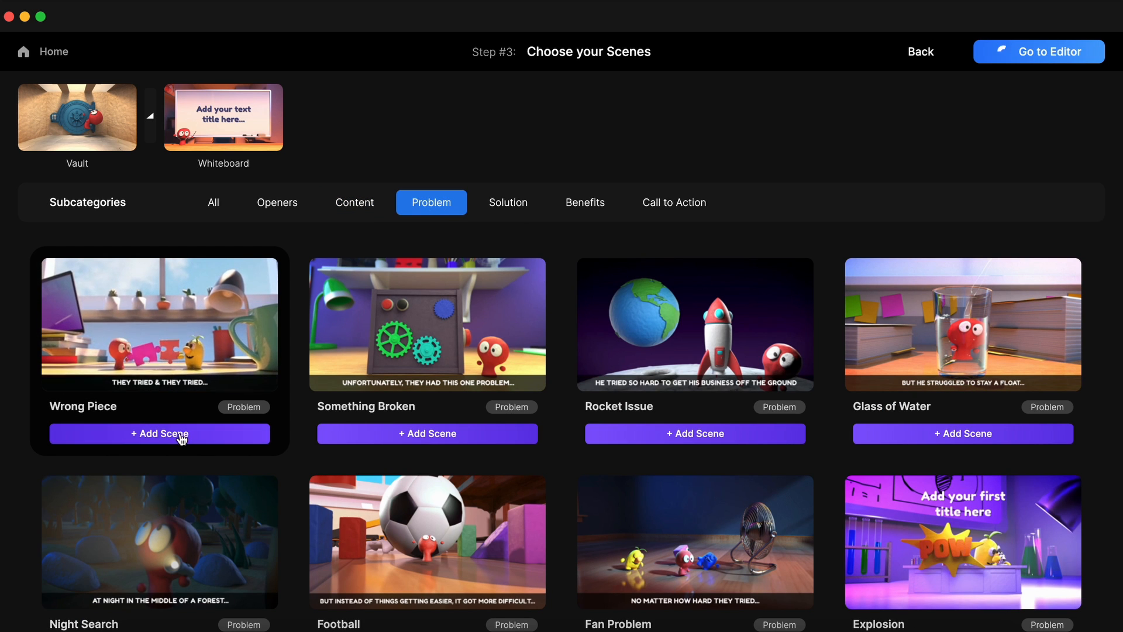
click(182, 437)
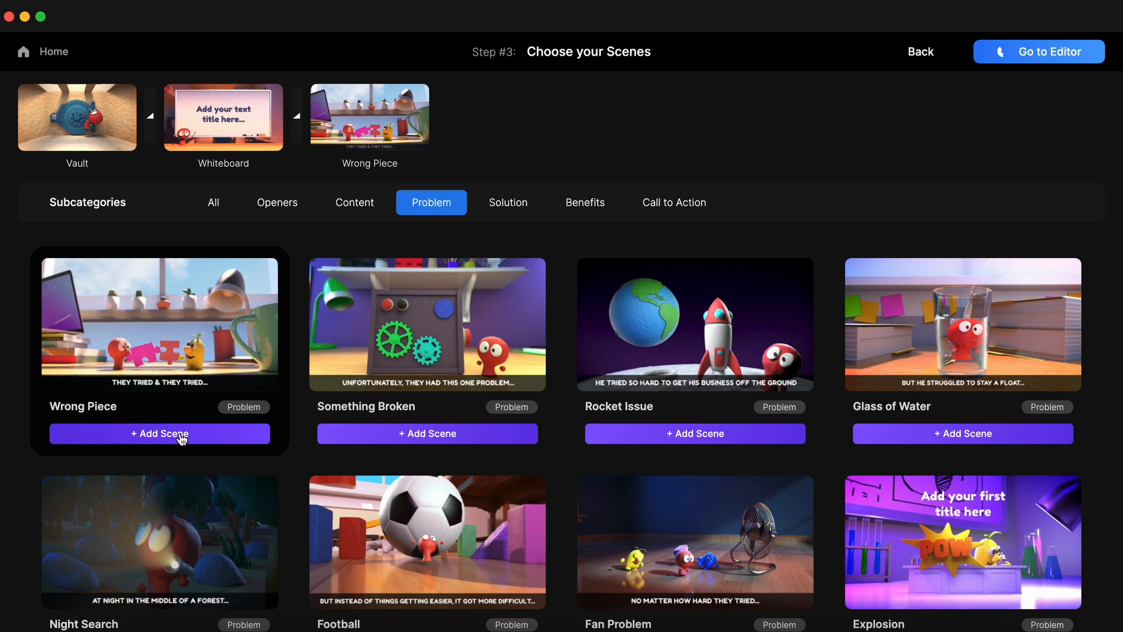
- Add the Goal scene from Solution, Book from Benefits and YouTube from Call to Action to the video
click(514, 205)
scroll(534, 243, down, 2)
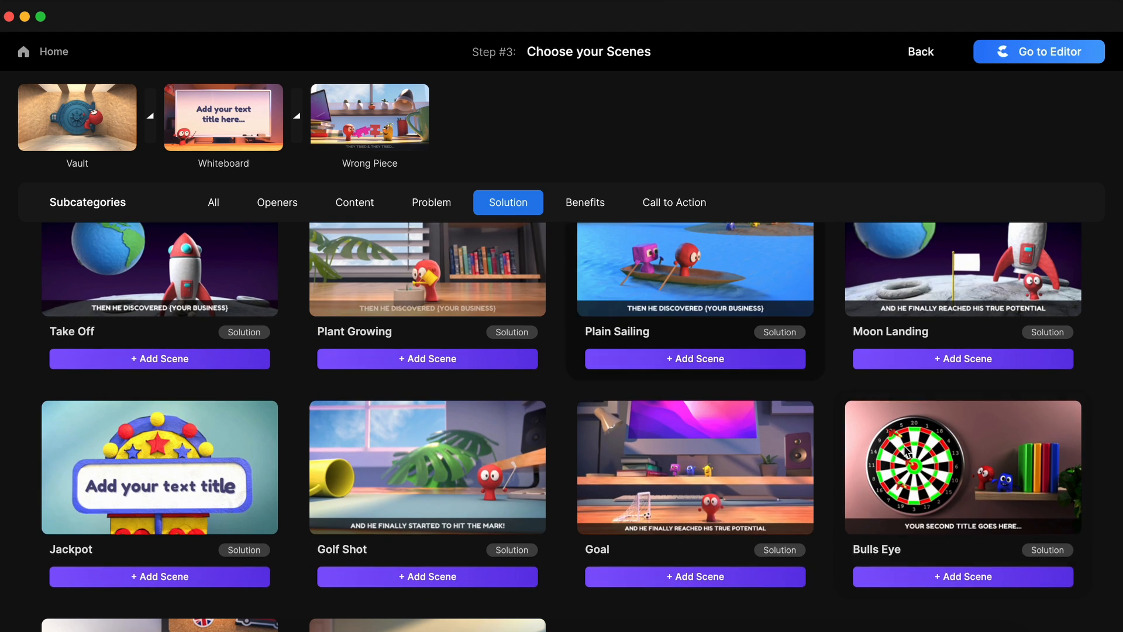
click(733, 578)
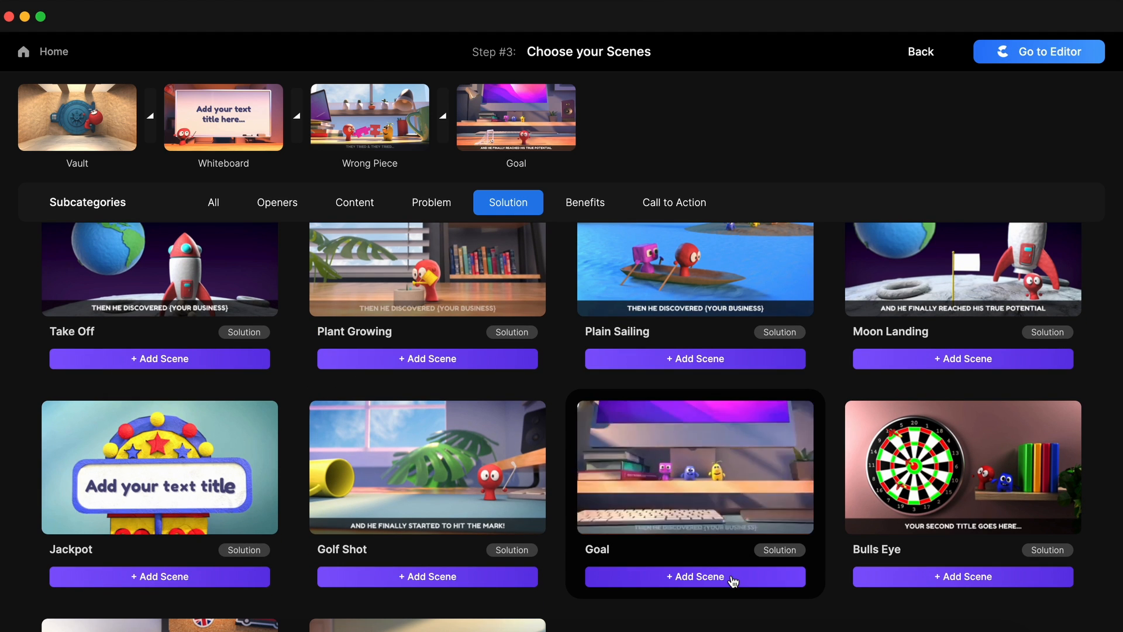
click(590, 212)
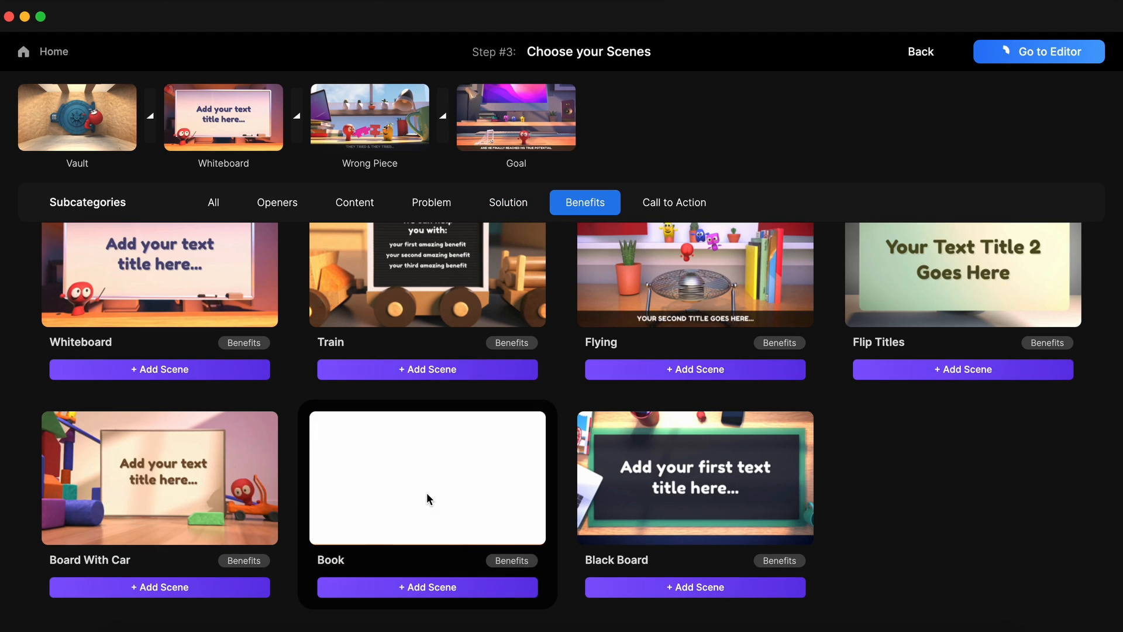
click(436, 587)
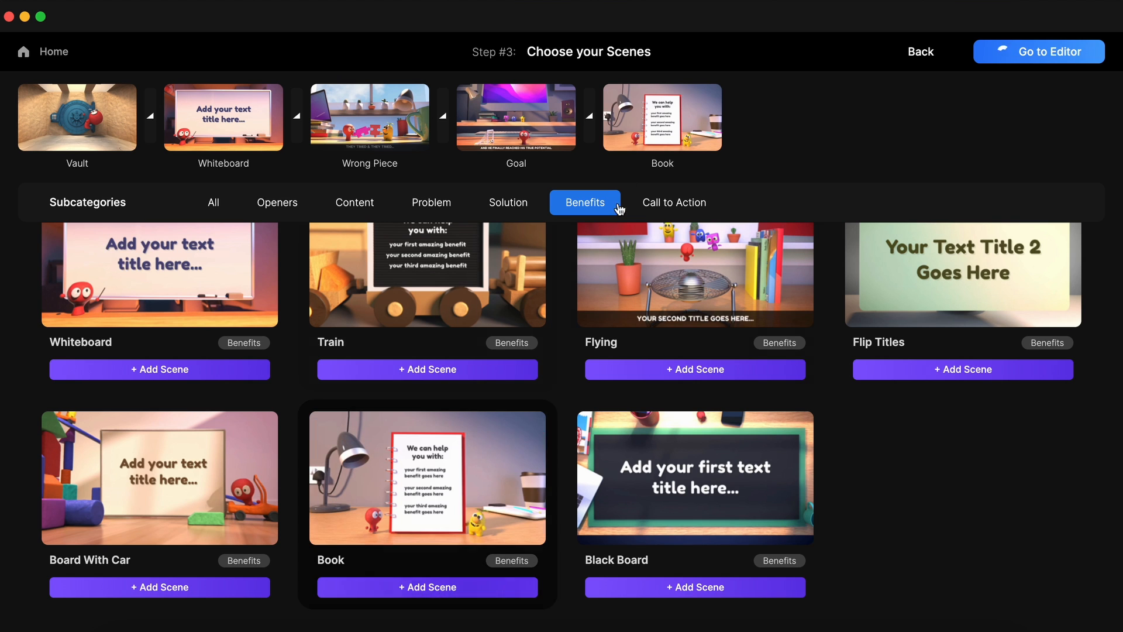
click(683, 199)
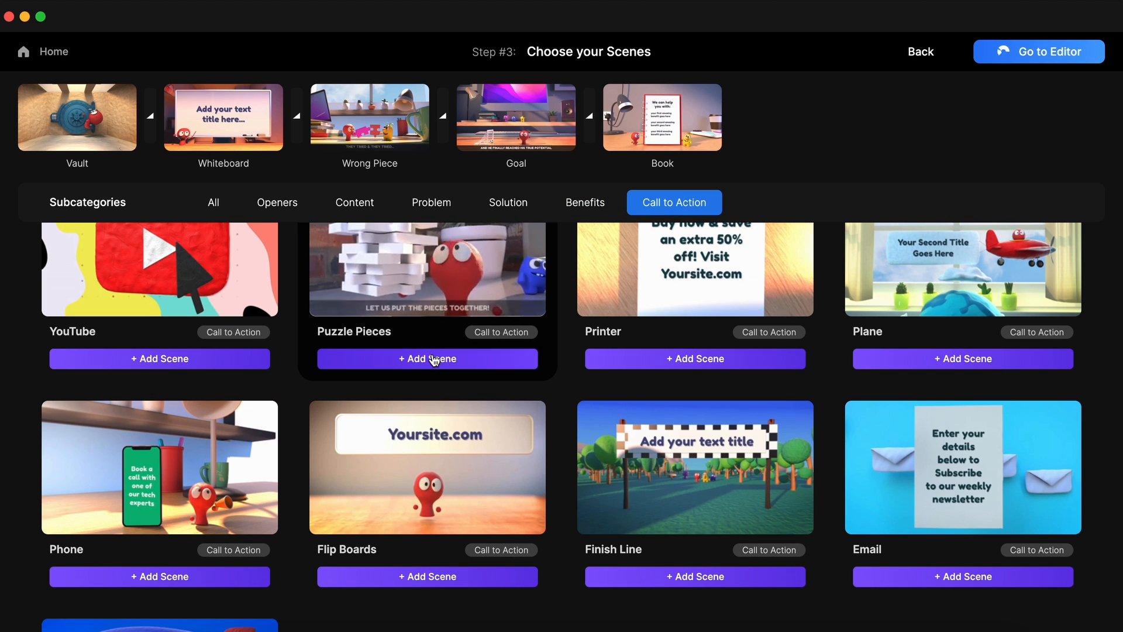
click(188, 359)
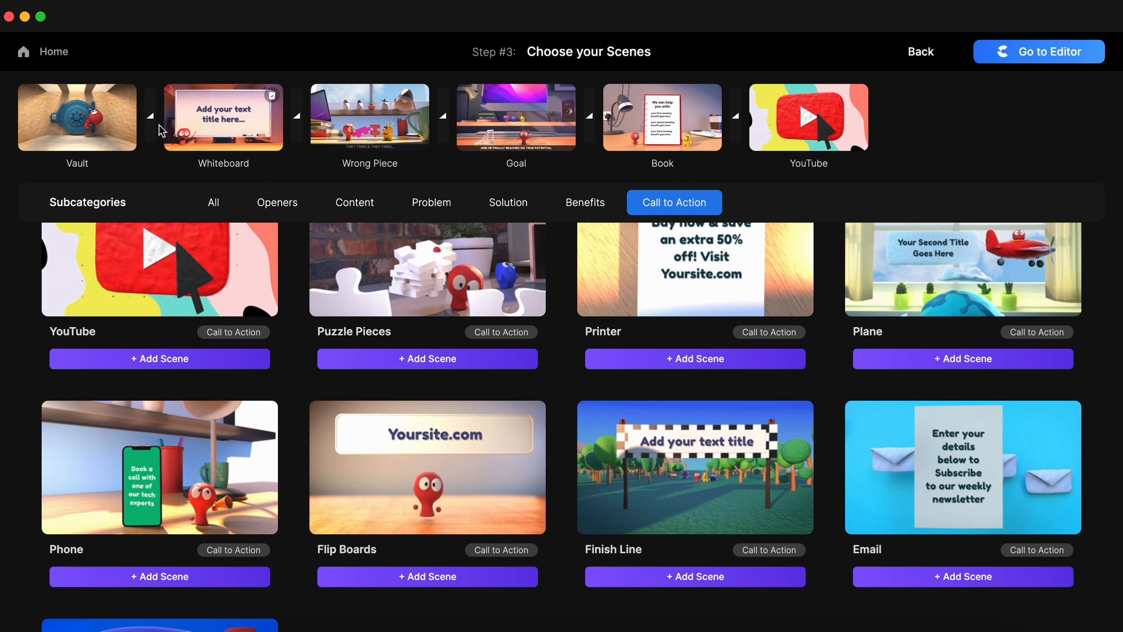
- Browse the transitions and set Zoom Across between the Vault and Whiteboard scenes
click(151, 120)
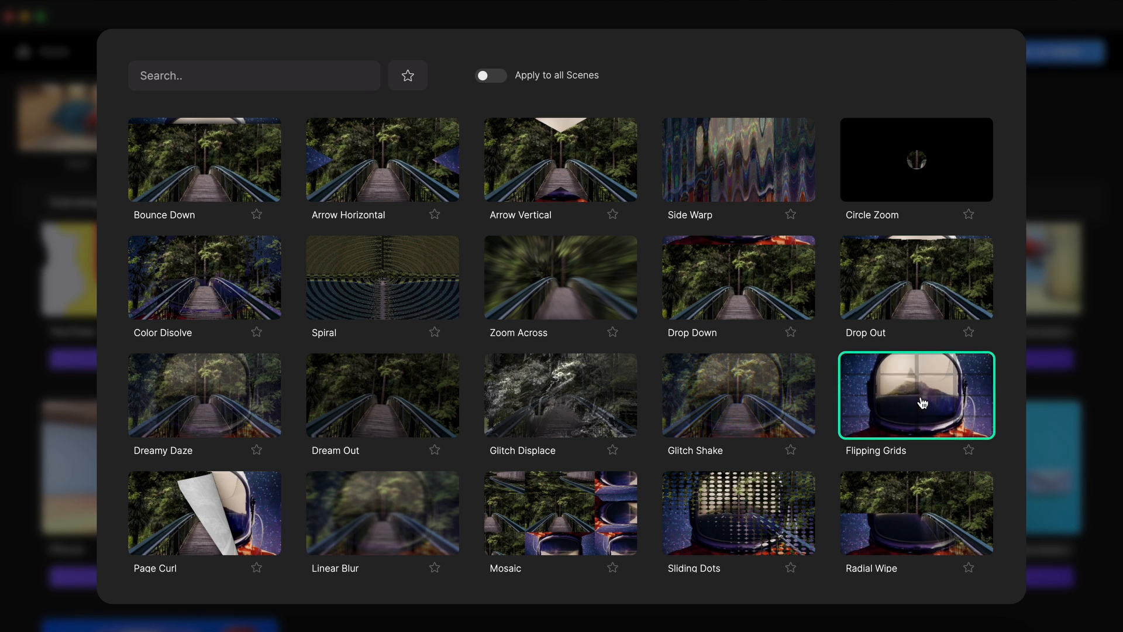
scroll(922, 403, down, 2)
scroll(934, 423, up, 2)
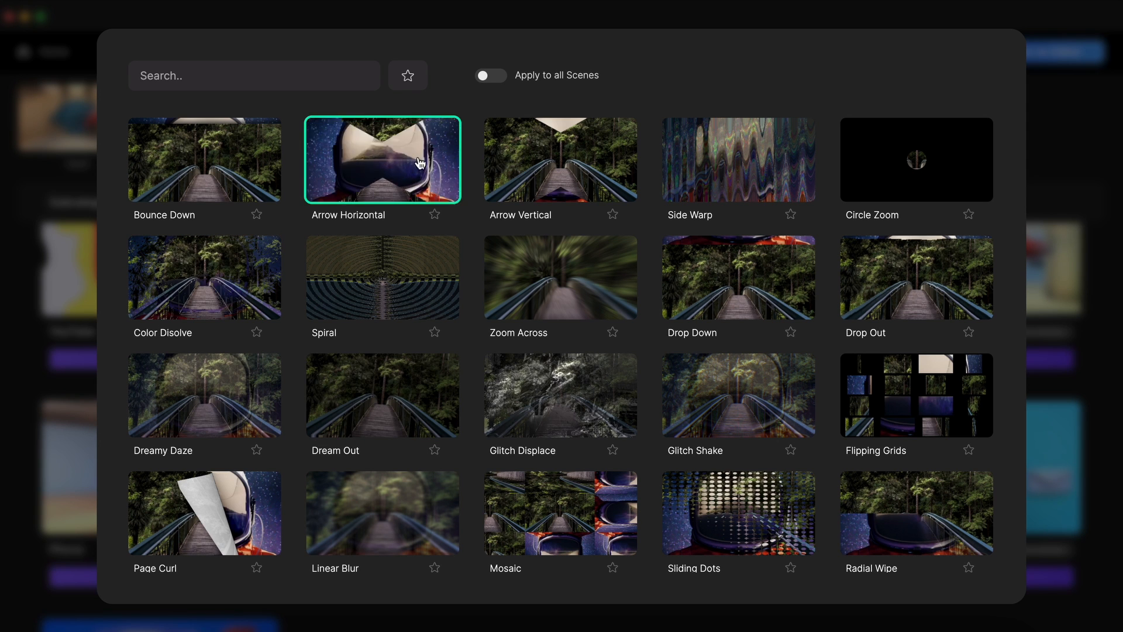
click(561, 288)
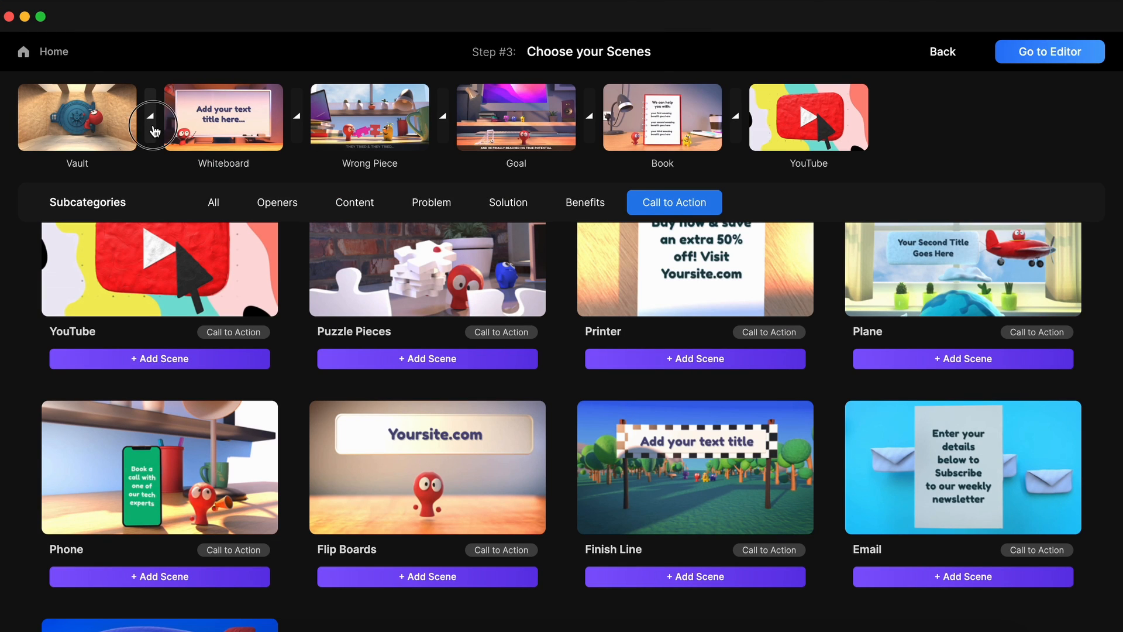
- Apply the Zoom Across transition to all scenes
click(154, 130)
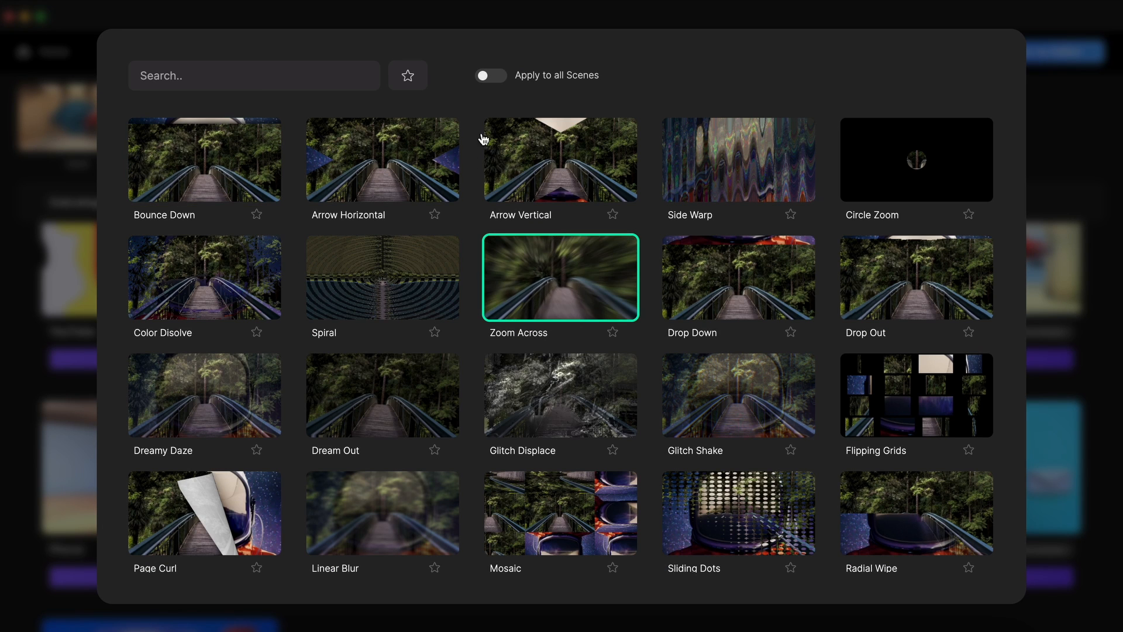
click(501, 81)
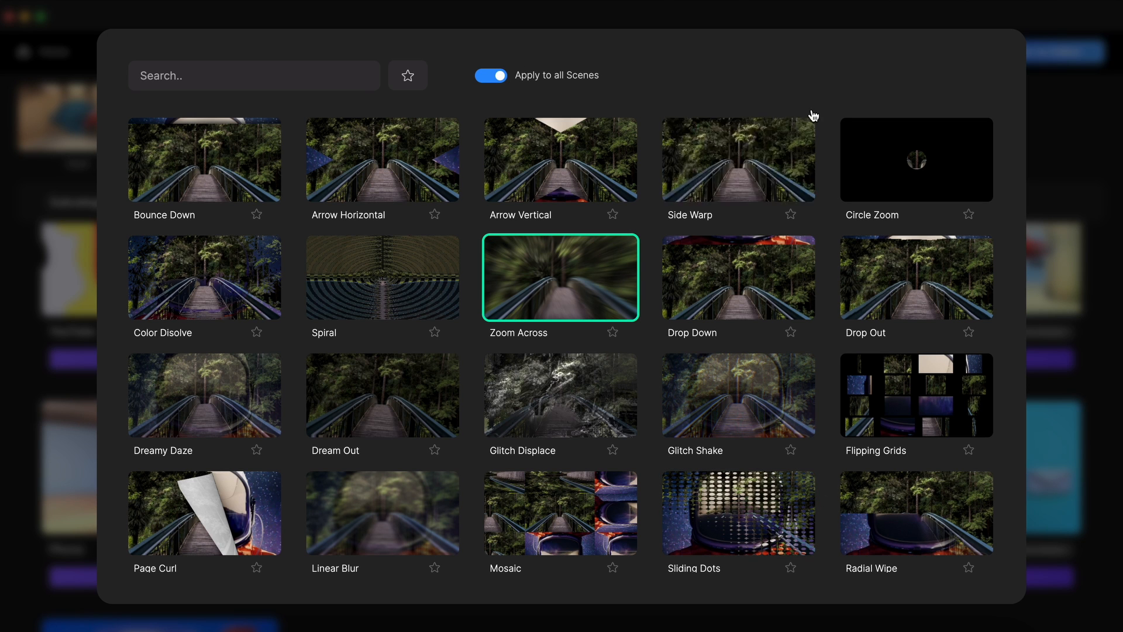
click(602, 257)
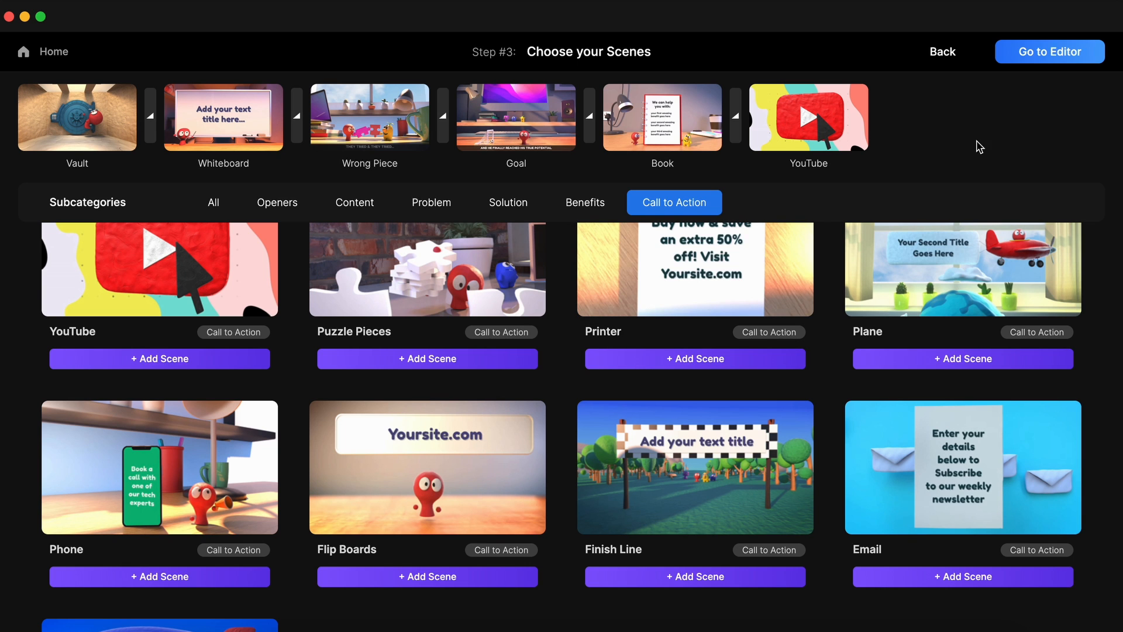
- Create the project in the editor with the Happy music style and look over its scene and music tracks
click(1061, 58)
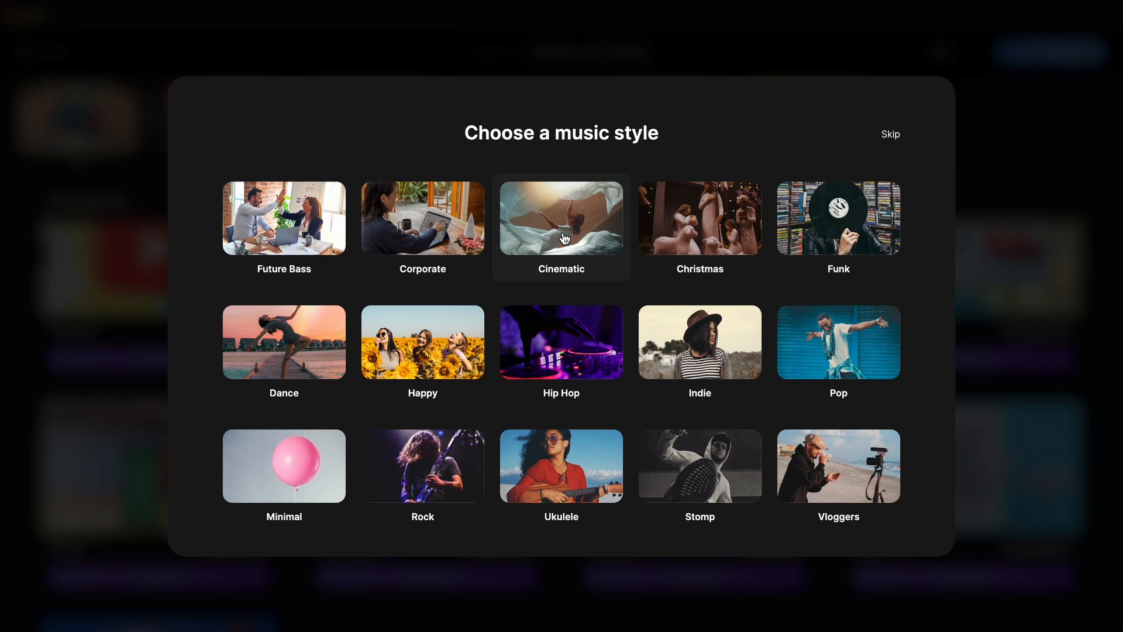
click(431, 353)
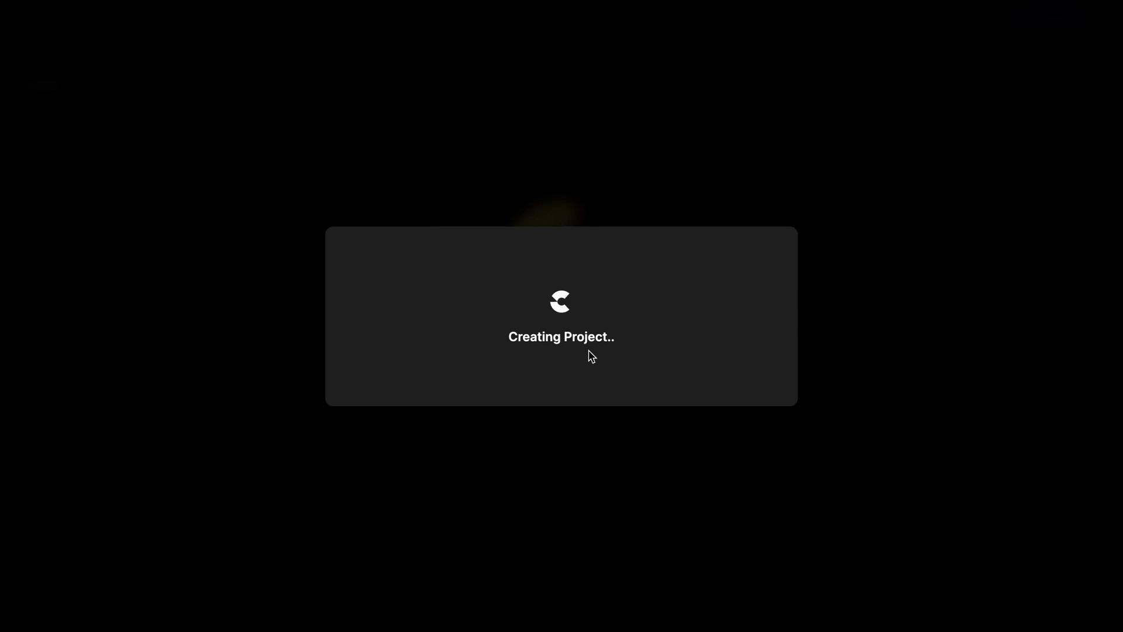
scroll(589, 496, down, 5)
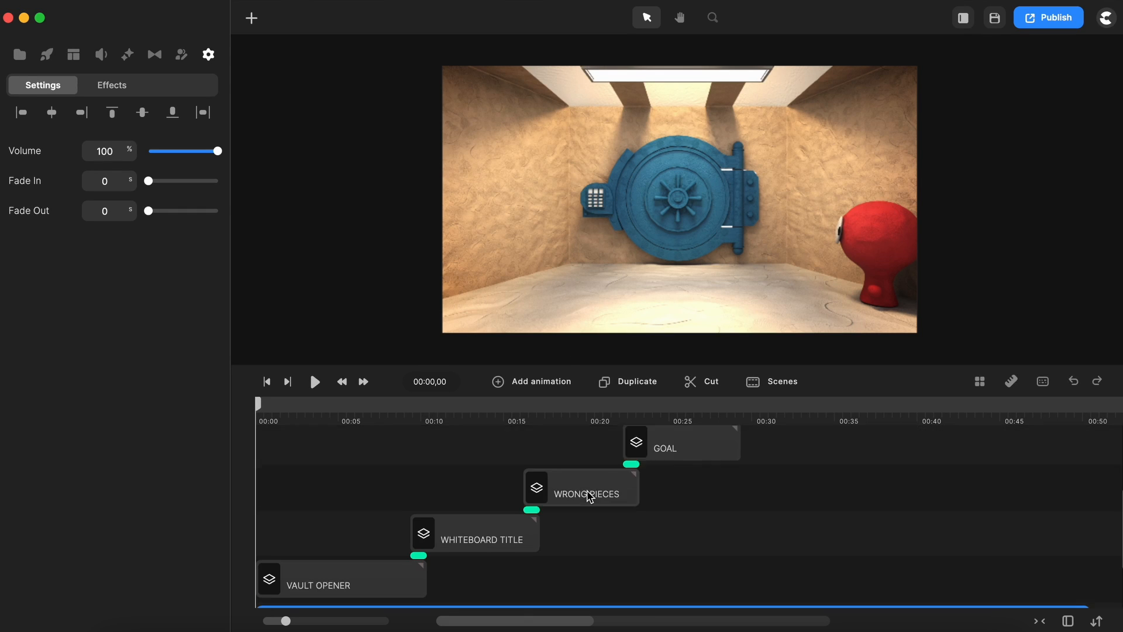
scroll(590, 497, up, 3)
scroll(585, 496, down, 3)
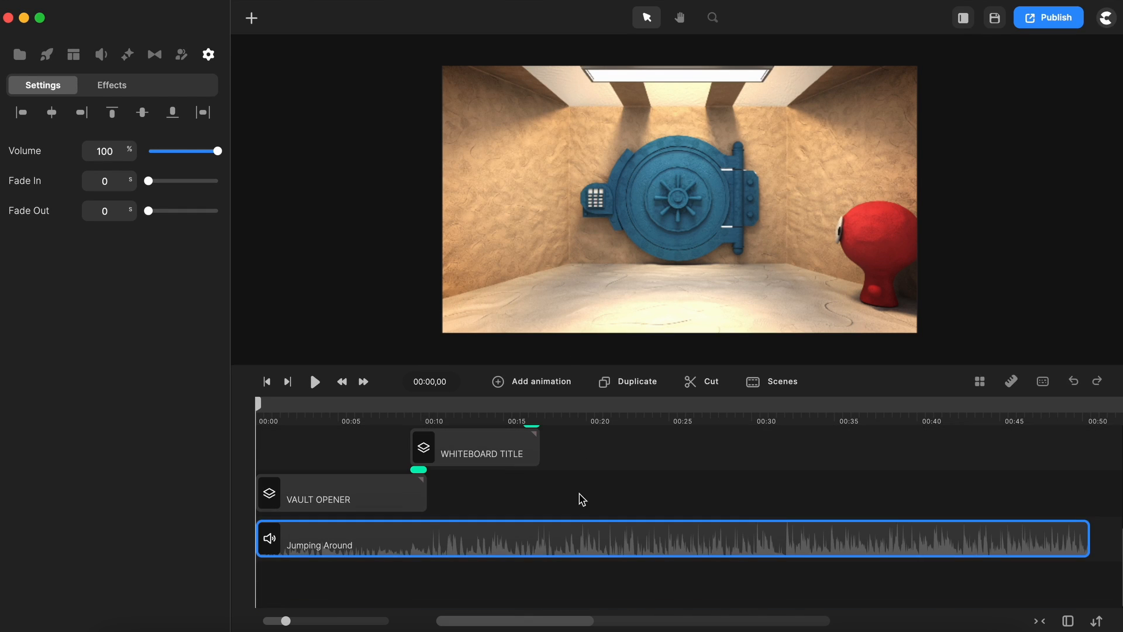